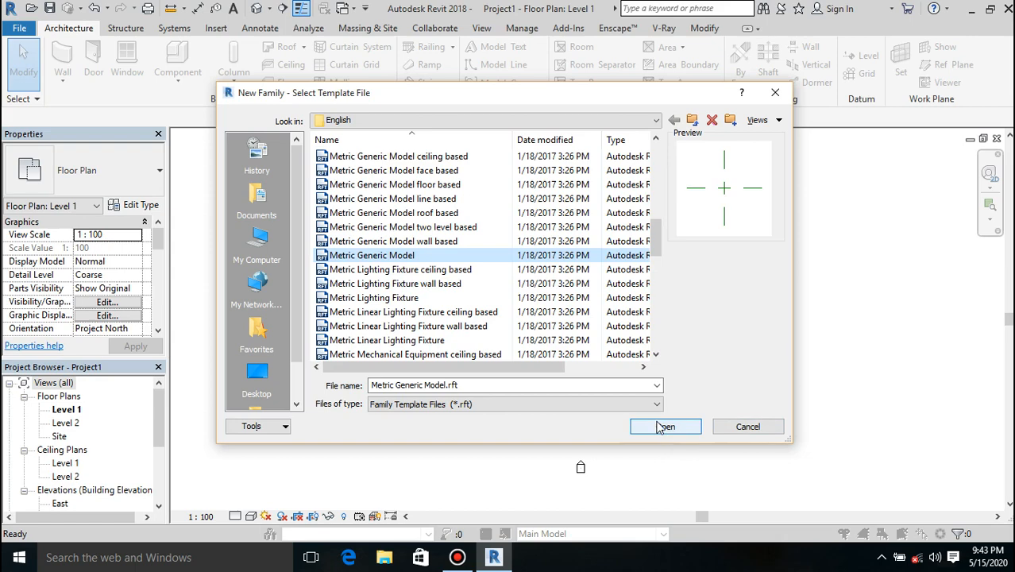
- Create a Metric Generic Model family and pick extrusion sketch lines offset 150 mm on both sides of each centre reference plane
{"action": "left_click", "coordinate": [659, 429]}
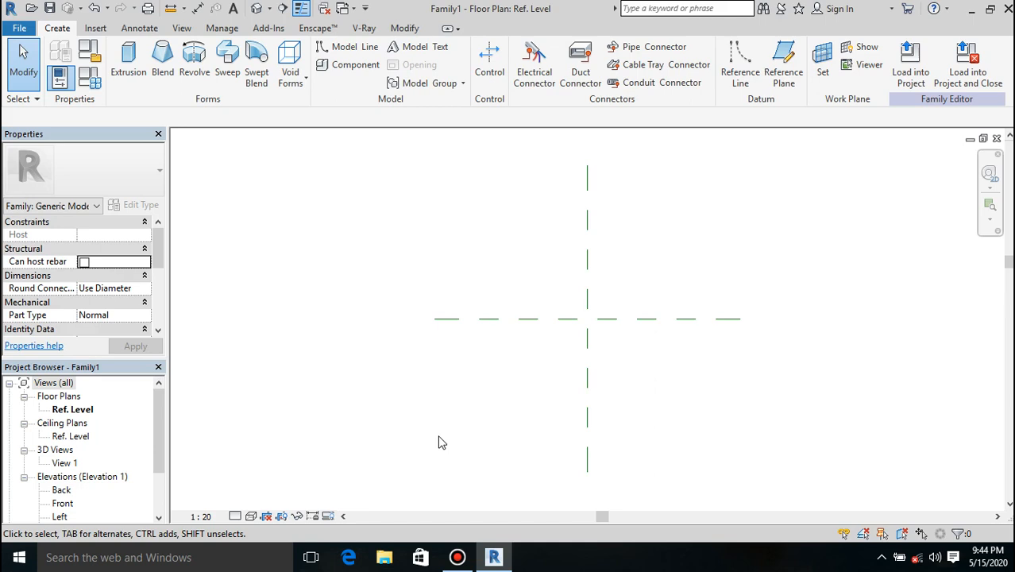
{"action": "left_click", "coordinate": [128, 62]}
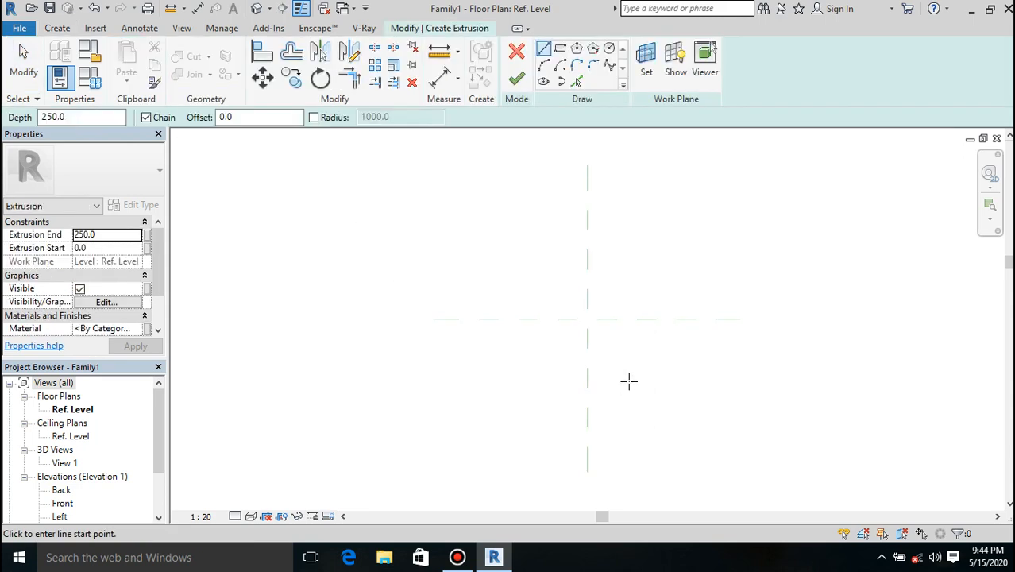
{"action": "left_click", "coordinate": [561, 49]}
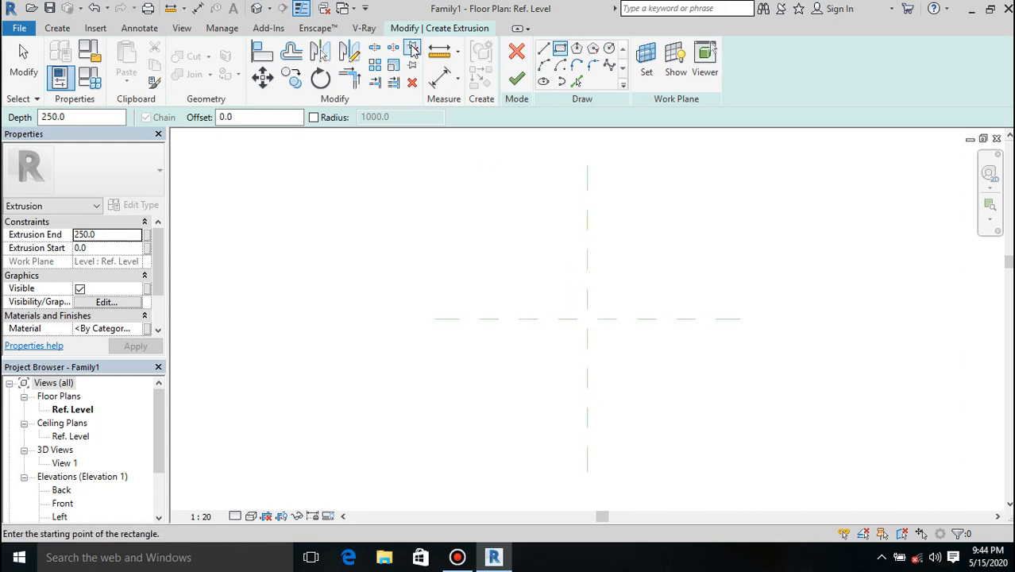
{"action": "left_click", "coordinate": [576, 82]}
{"action": "left_click", "coordinate": [220, 117]}
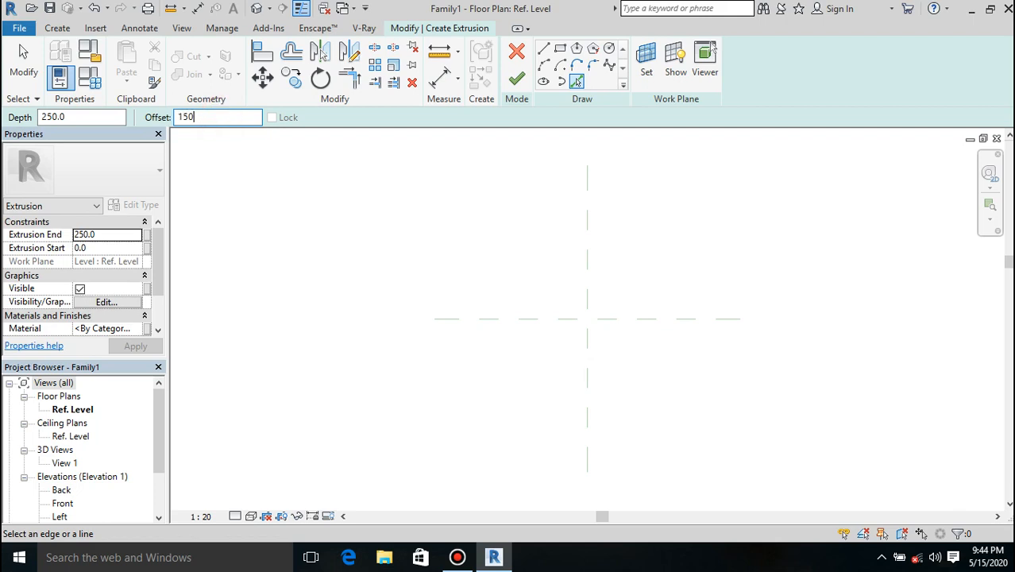
{"action": "left_click", "coordinate": [562, 318]}
{"action": "left_click", "coordinate": [571, 325]}
{"action": "left_click", "coordinate": [585, 287]}
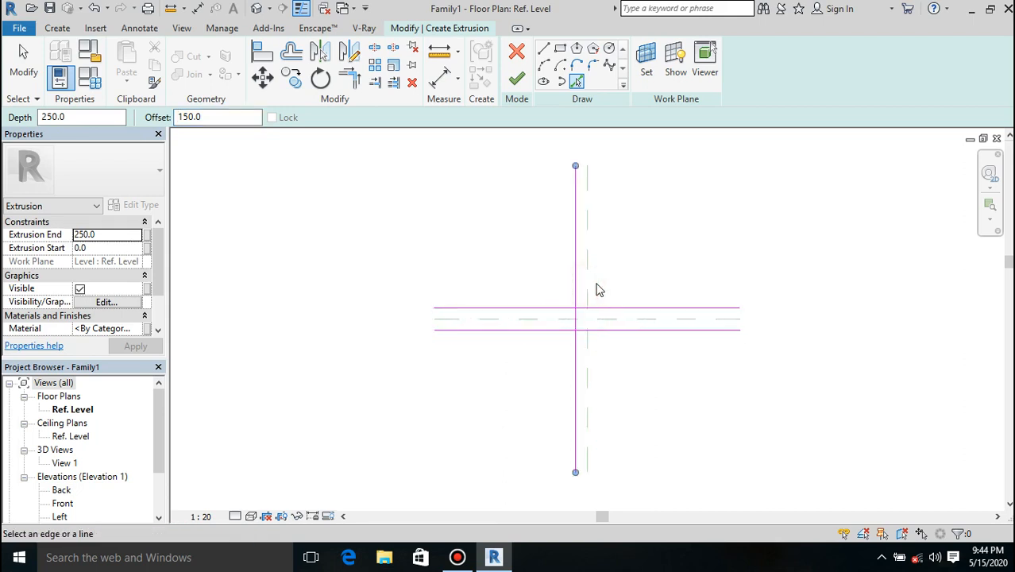
{"action": "left_click", "coordinate": [593, 288]}
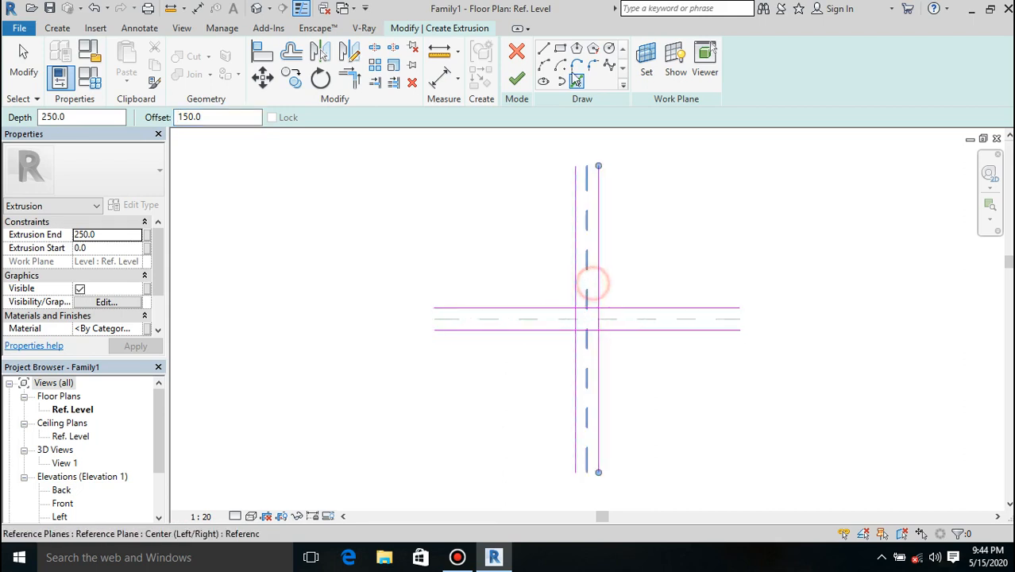
- Trim the four offset sketch lines to their corners to form a closed square around the reference plane intersection
{"action": "left_click", "coordinate": [347, 82]}
{"action": "scroll", "coordinate": [608, 310], "scroll_direction": "up", "scroll_amount": 5}
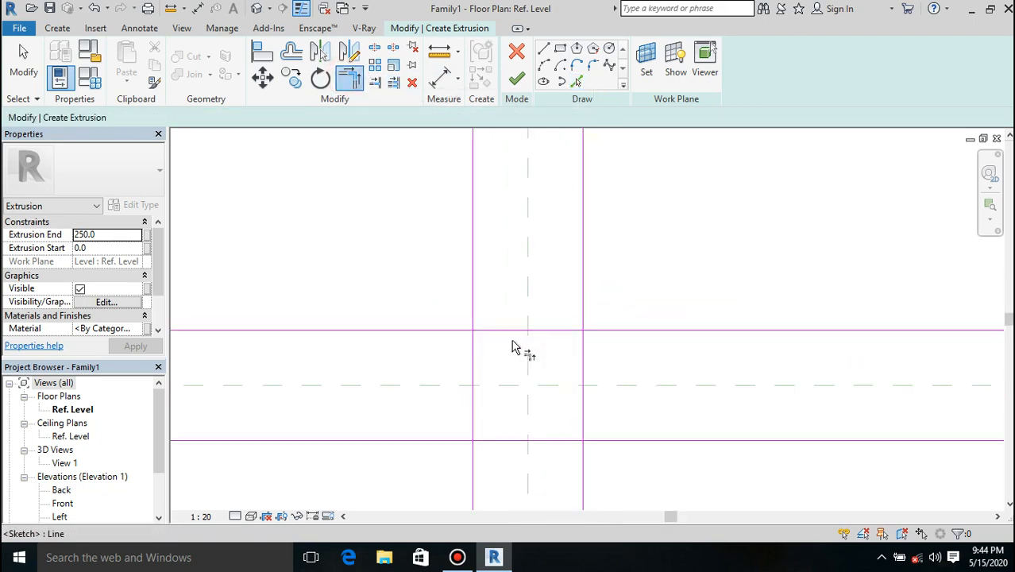
{"action": "left_click", "coordinate": [500, 329]}
{"action": "left_click", "coordinate": [474, 363]}
{"action": "left_click", "coordinate": [474, 368]}
{"action": "left_click", "coordinate": [511, 441]}
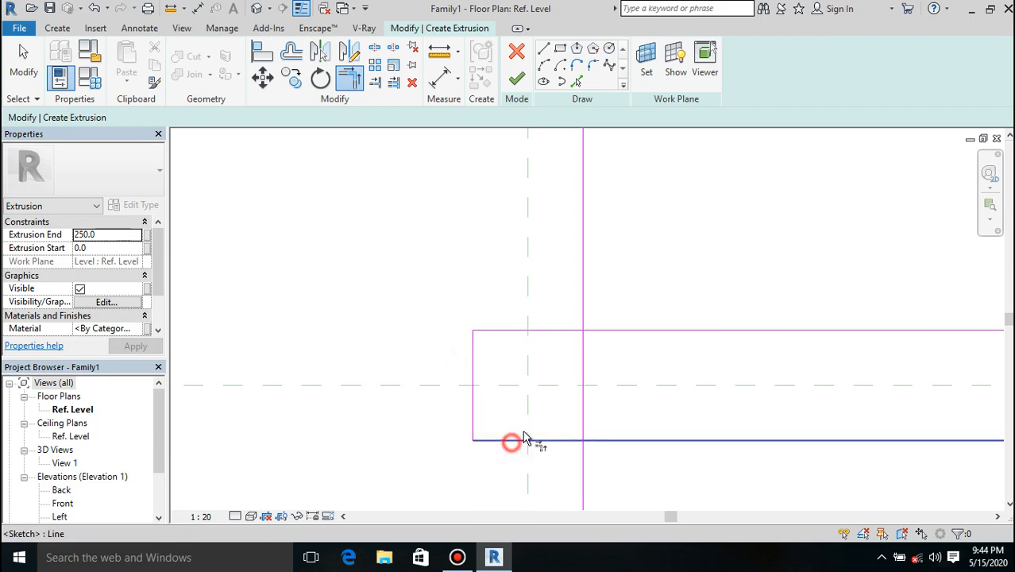
{"action": "left_click", "coordinate": [582, 406]}
{"action": "left_click", "coordinate": [565, 437]}
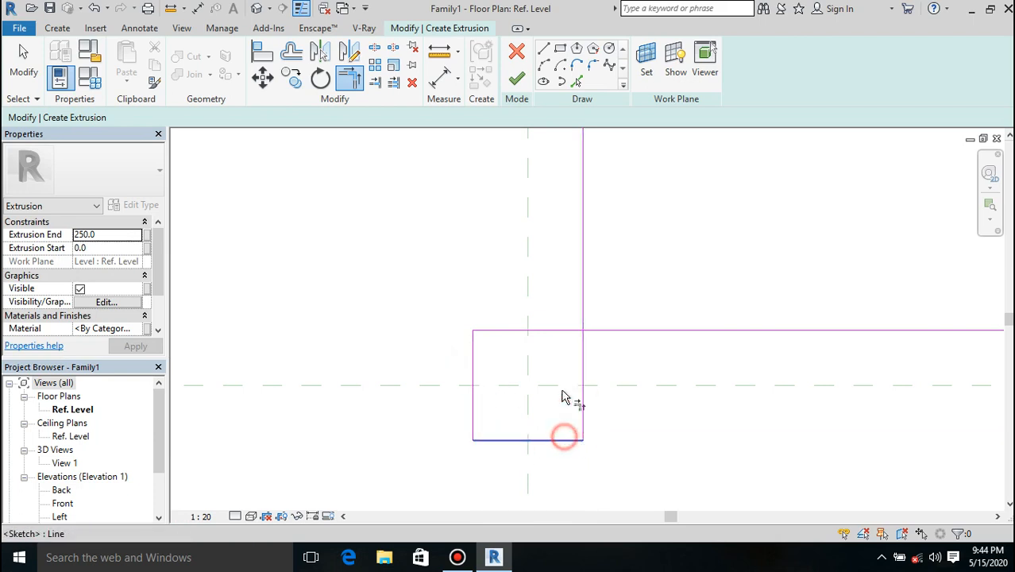
{"action": "left_click", "coordinate": [561, 329]}
{"action": "left_click", "coordinate": [584, 349]}
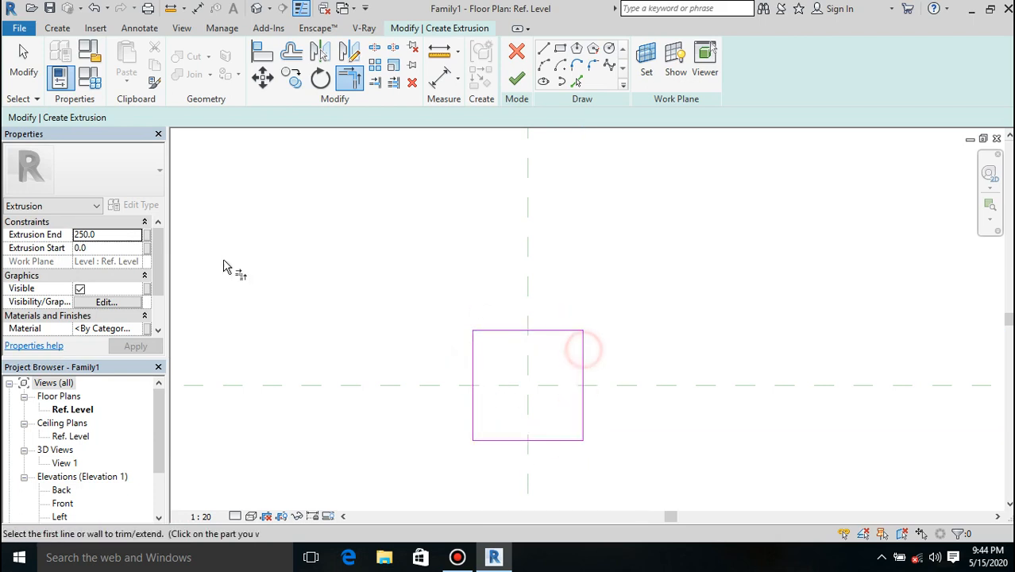
- Set the extrusion end to 150 mm and finish the square extrusion
{"action": "left_click", "coordinate": [120, 233]}
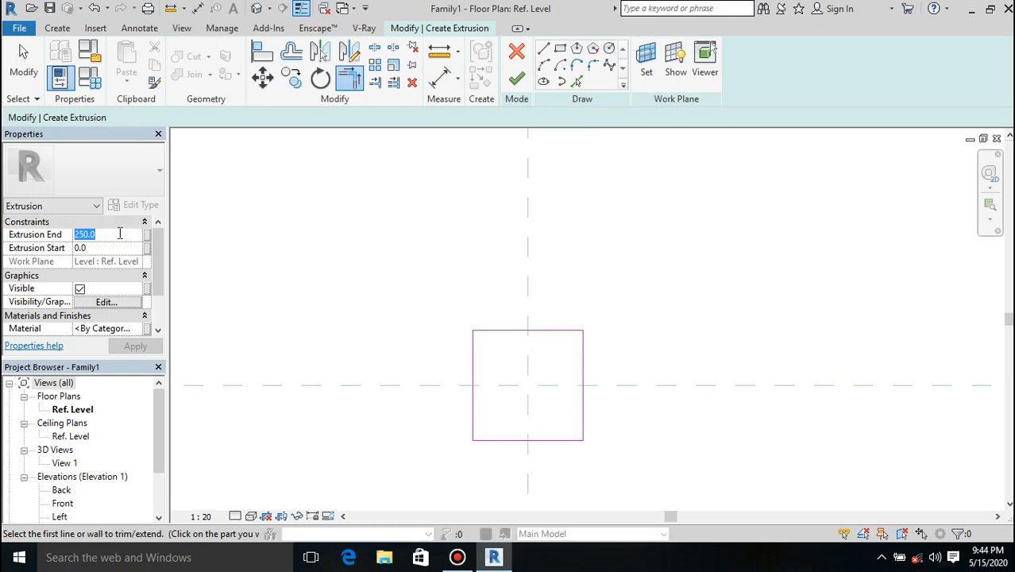
{"action": "type", "text": "150"}
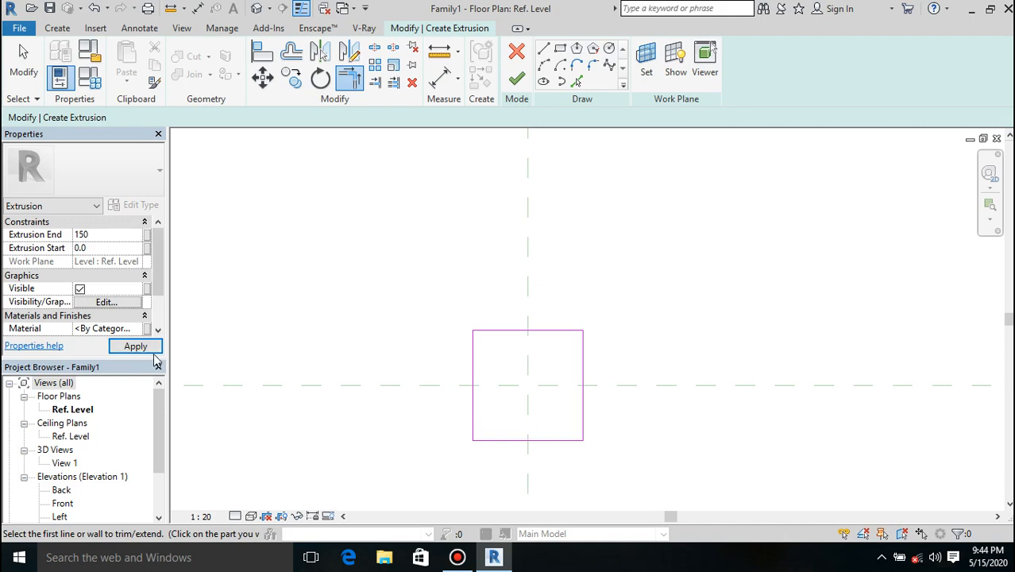
{"action": "left_click", "coordinate": [152, 347]}
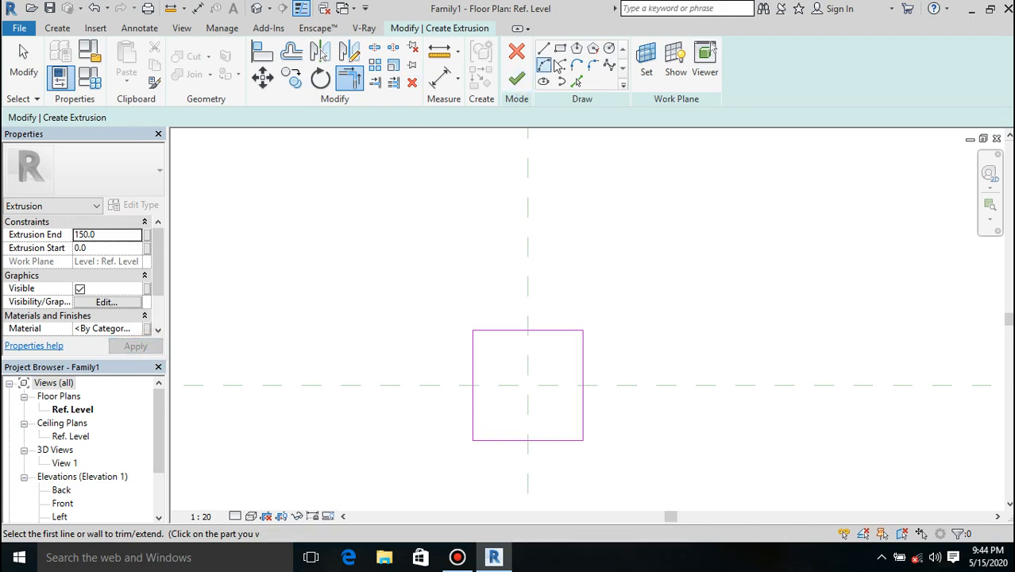
{"action": "left_click", "coordinate": [516, 77]}
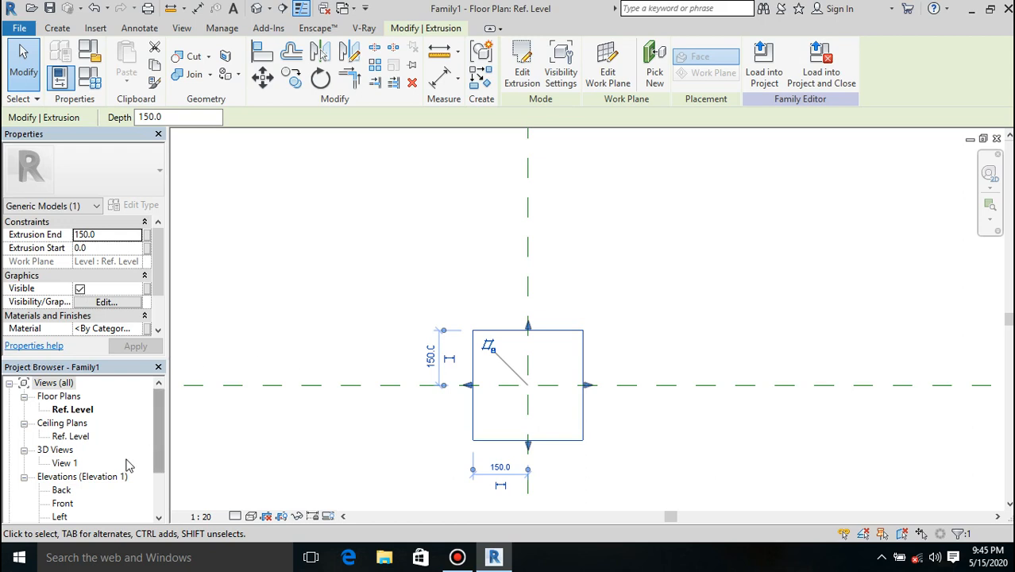
- Start a void sweep in the Ref. Level plan and sketch its path as a rectangle matching the extrusion's outline
{"action": "double_click", "coordinate": [61, 490]}
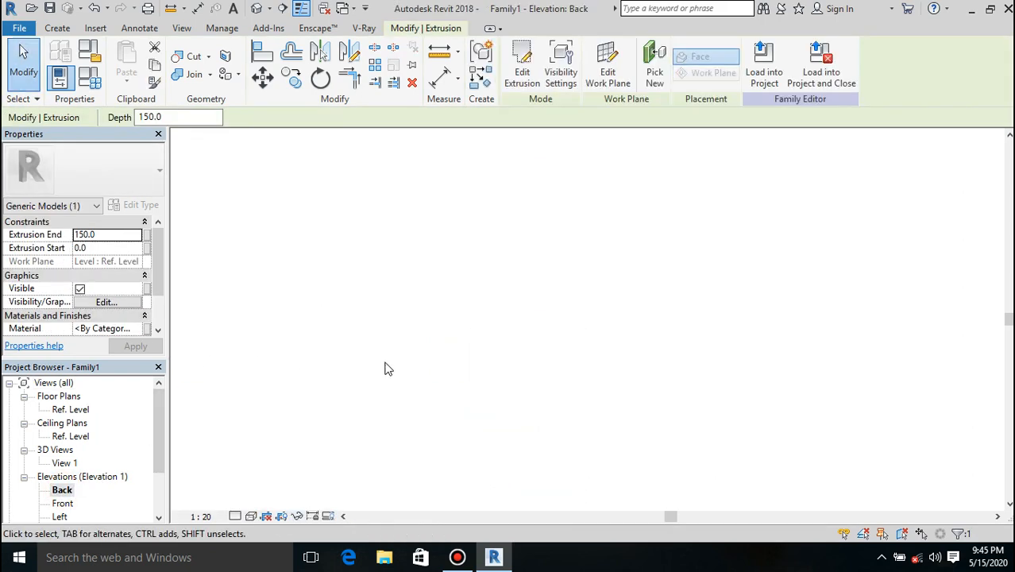
{"action": "double_click", "coordinate": [70, 409]}
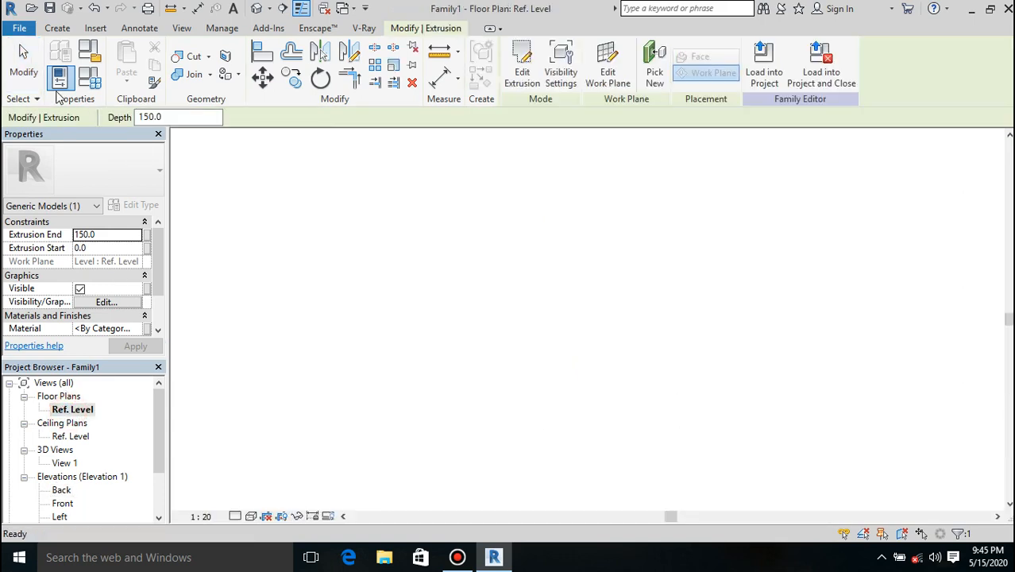
{"action": "left_click", "coordinate": [57, 28]}
{"action": "left_click", "coordinate": [292, 76]}
{"action": "left_click", "coordinate": [297, 79]}
{"action": "left_click", "coordinate": [297, 79]}
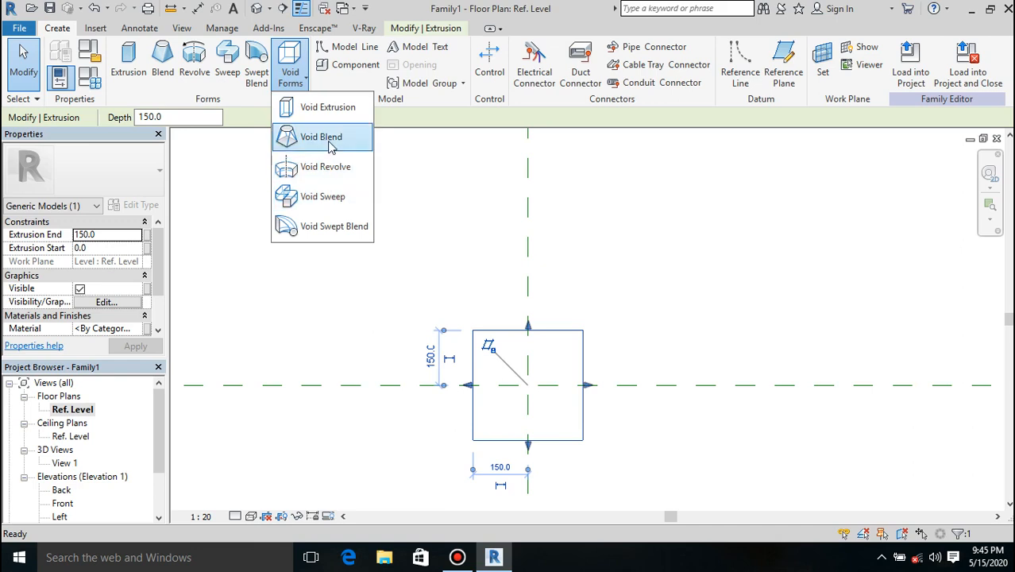
{"action": "left_click", "coordinate": [337, 197]}
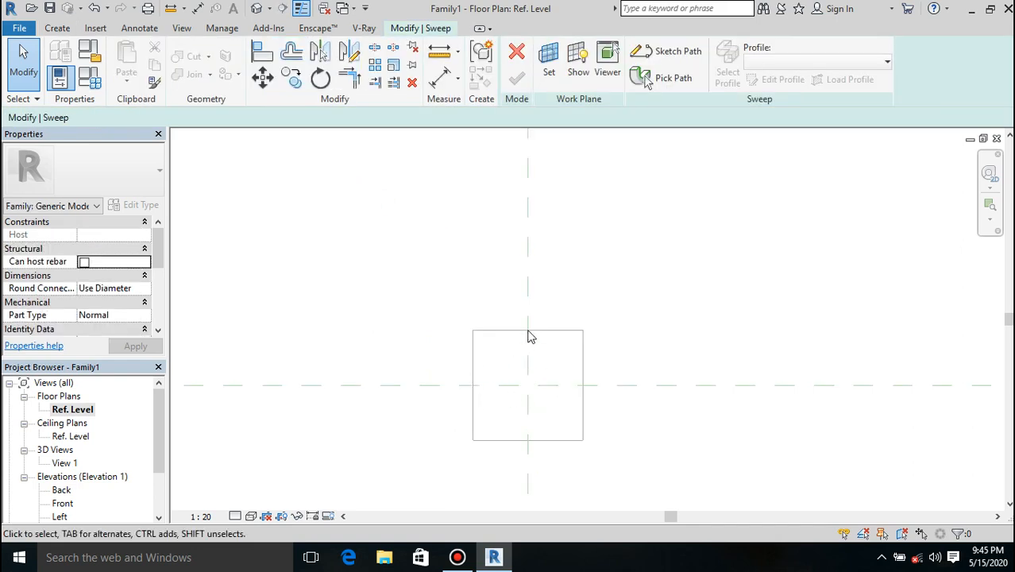
{"action": "left_click", "coordinate": [680, 50]}
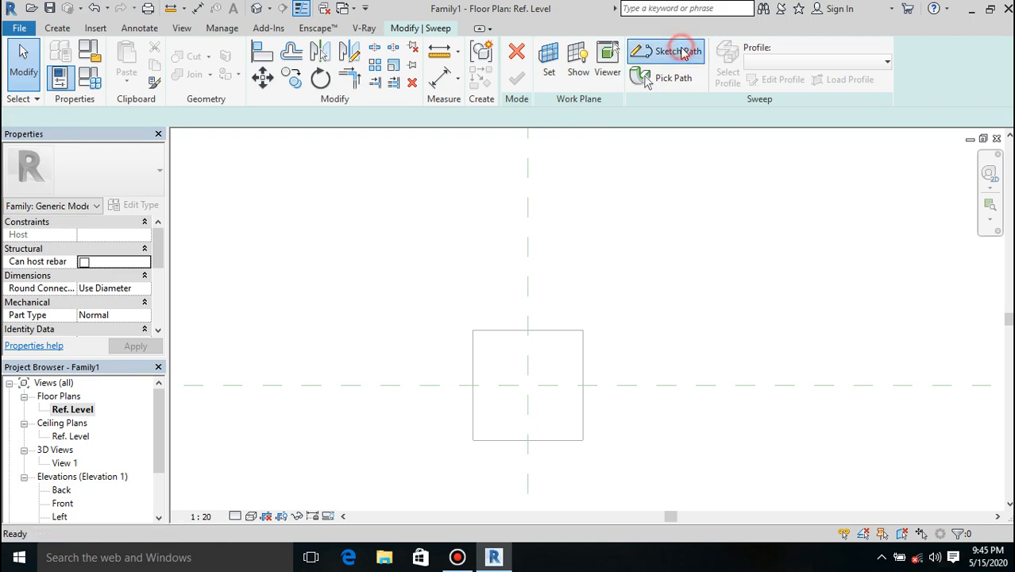
{"action": "left_click", "coordinate": [560, 48]}
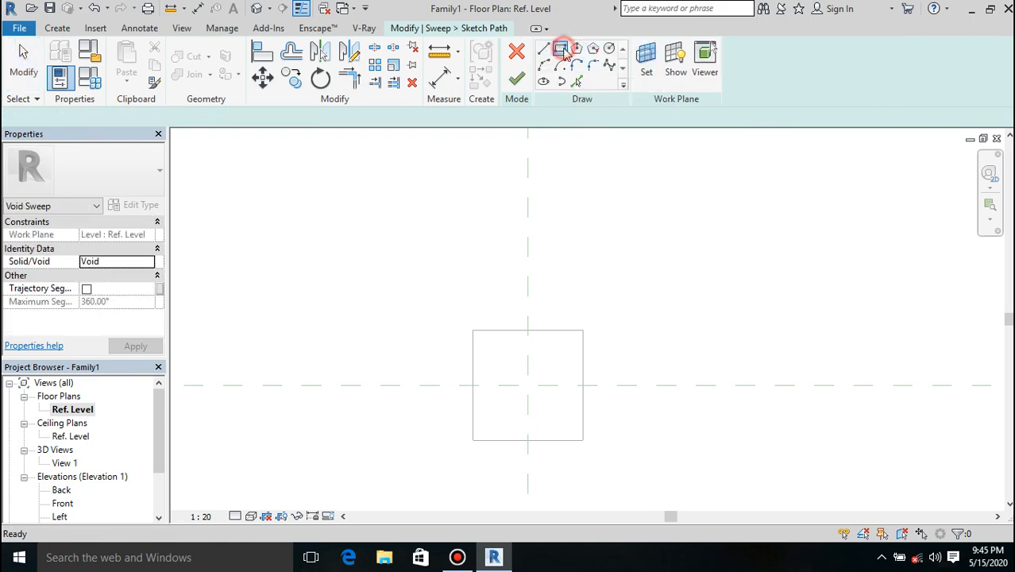
{"action": "left_click", "coordinate": [583, 328]}
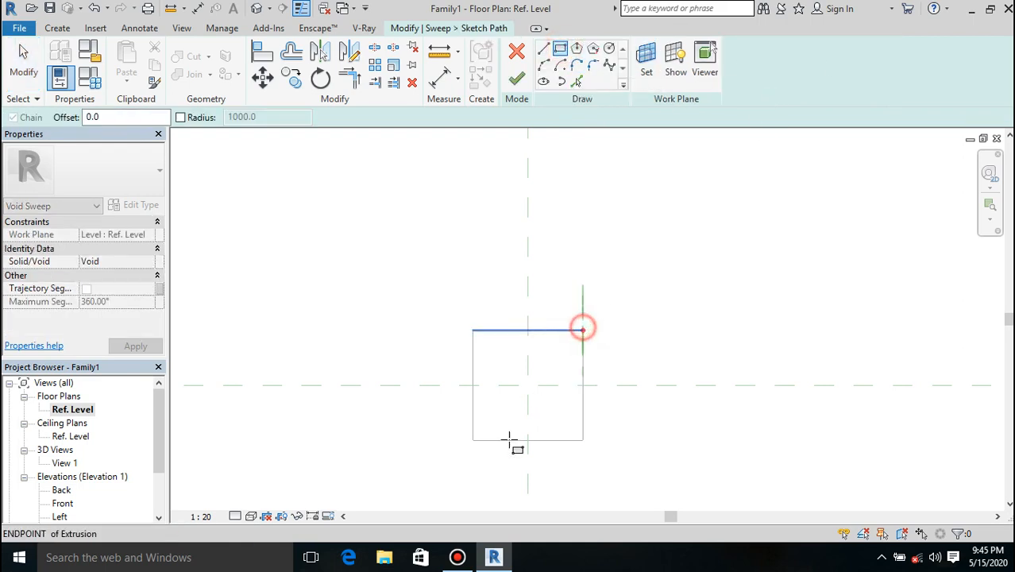
{"action": "left_click", "coordinate": [472, 440]}
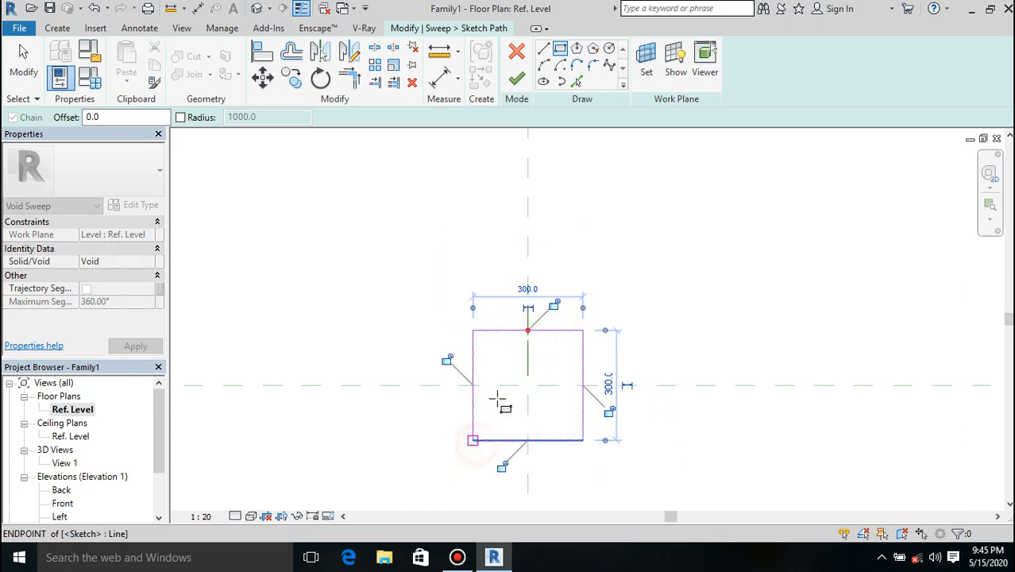
{"action": "left_click", "coordinate": [517, 82]}
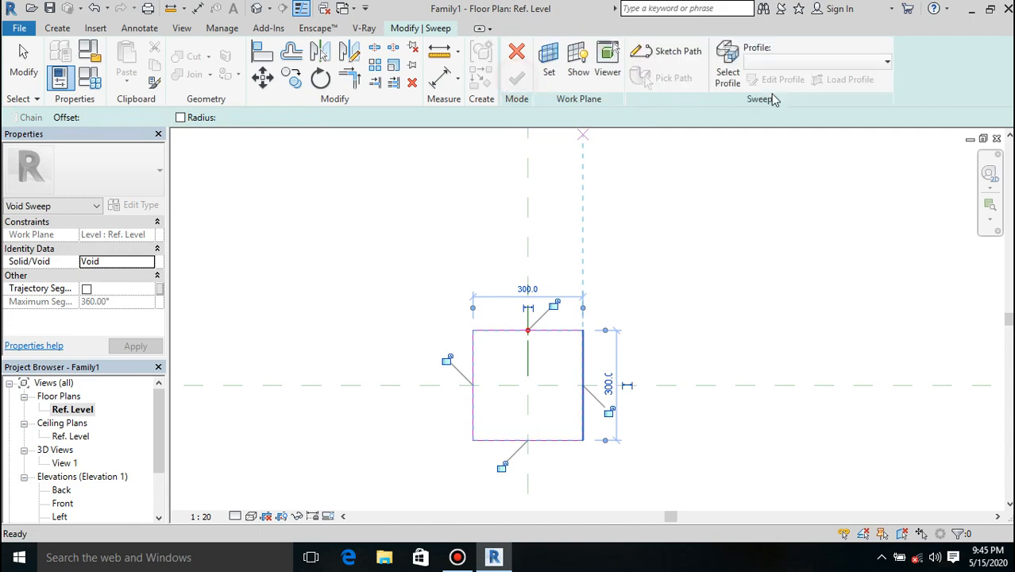
- Select the void sweep's profile and open its sketch for editing in the Right elevation
{"action": "left_click", "coordinate": [731, 85]}
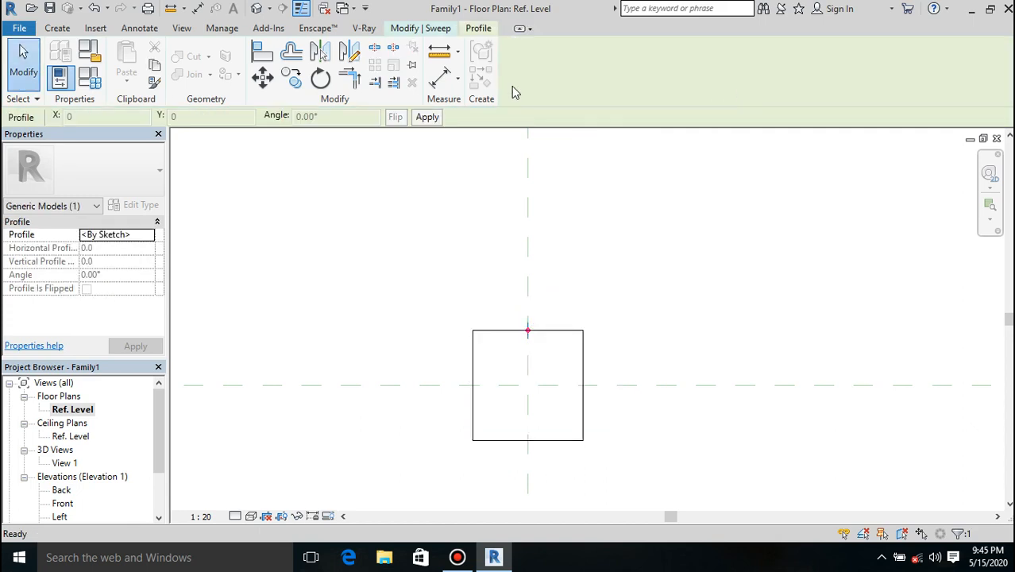
{"action": "left_click", "coordinate": [433, 28]}
{"action": "left_click", "coordinate": [781, 81]}
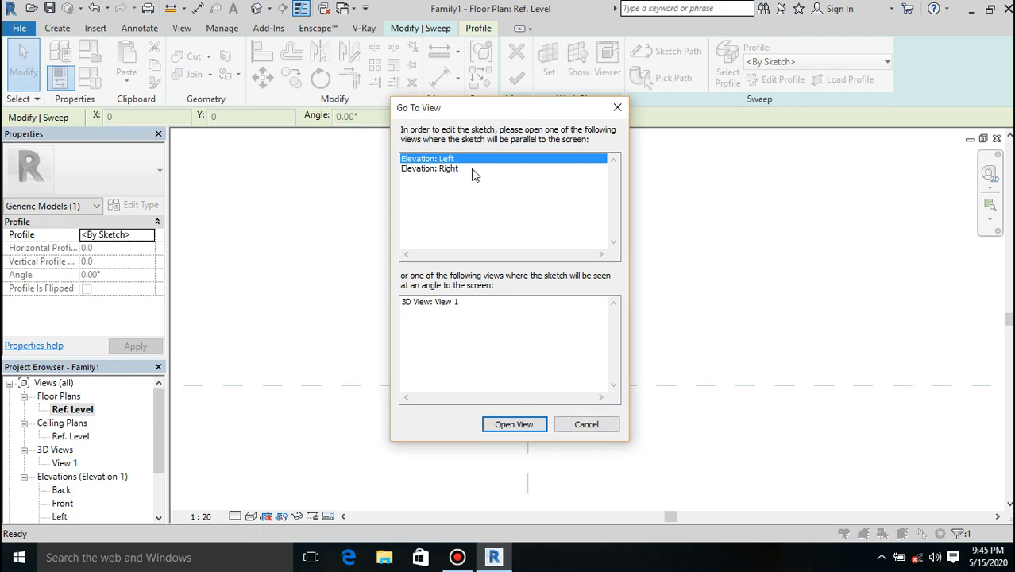
{"action": "left_click", "coordinate": [444, 170]}
{"action": "left_click", "coordinate": [515, 425]}
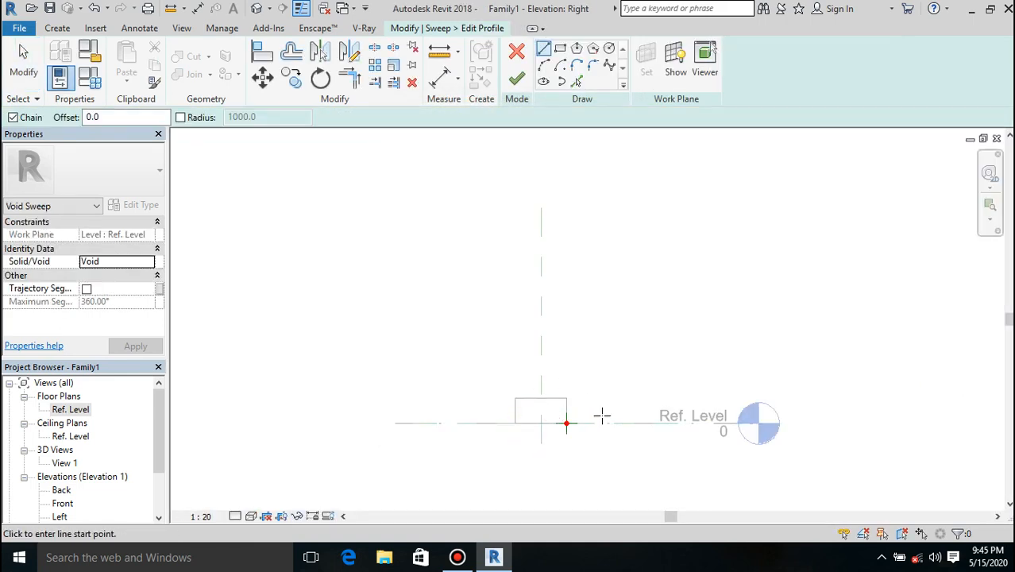
- Sketch the profile from the block's top edge: about 20 mm down, 15 mm outward, 5 mm down and 5 mm back inward
{"action": "scroll", "coordinate": [570, 422], "scroll_direction": "up", "scroll_amount": 8}
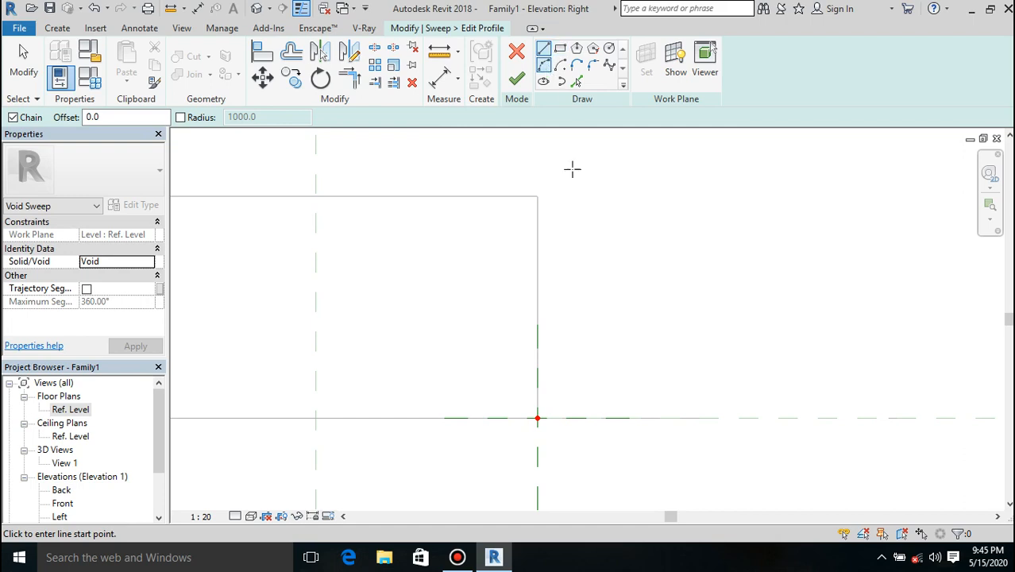
{"action": "left_click", "coordinate": [463, 195]}
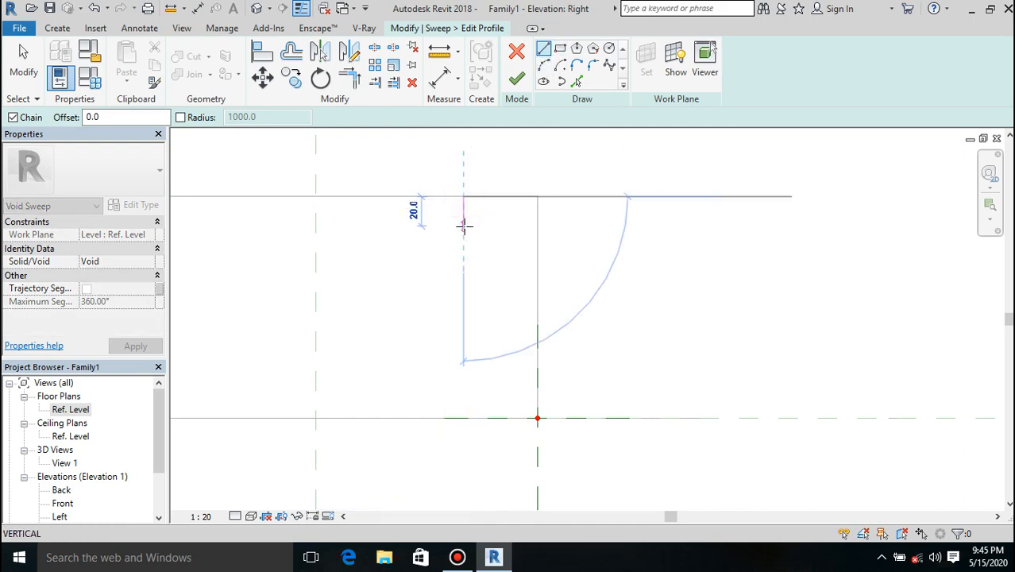
{"action": "left_click", "coordinate": [465, 226]}
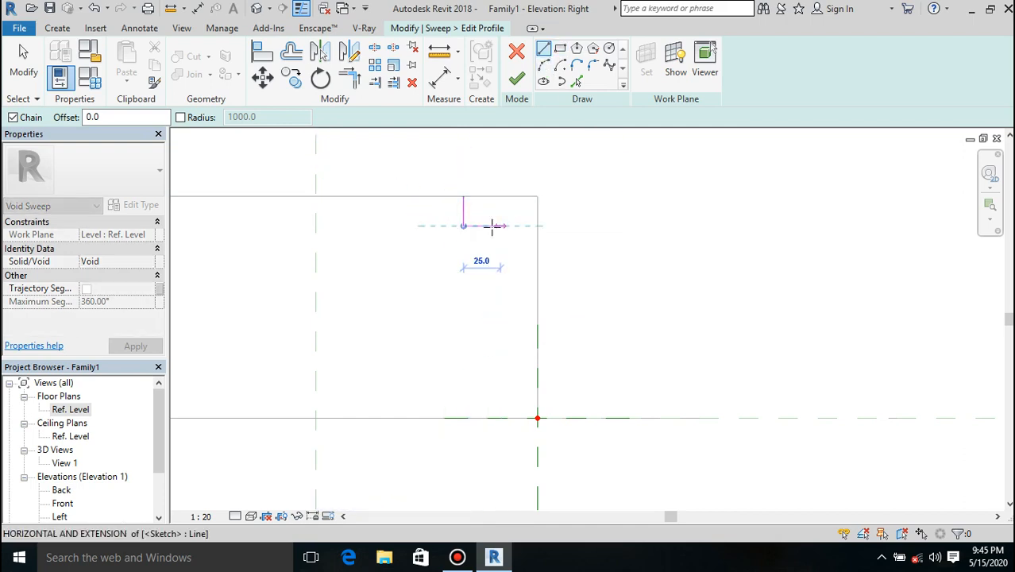
{"action": "left_click", "coordinate": [484, 227]}
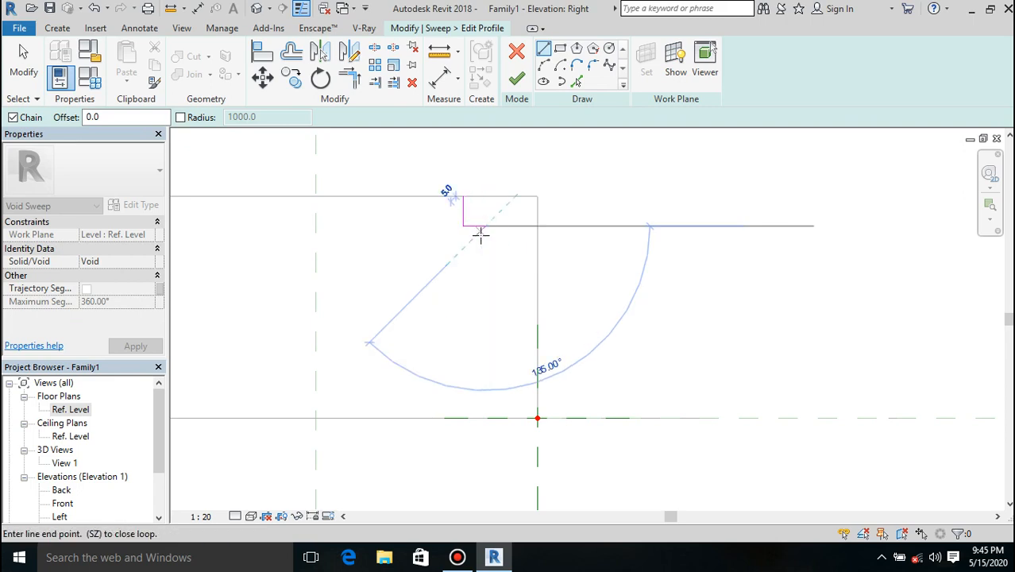
{"action": "left_click", "coordinate": [486, 233]}
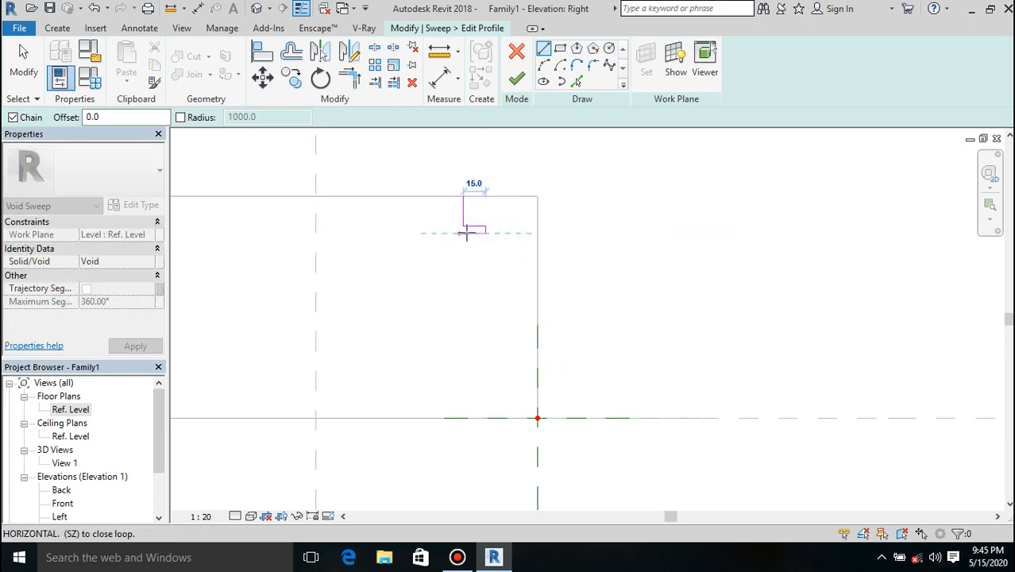
{"action": "left_click", "coordinate": [477, 233]}
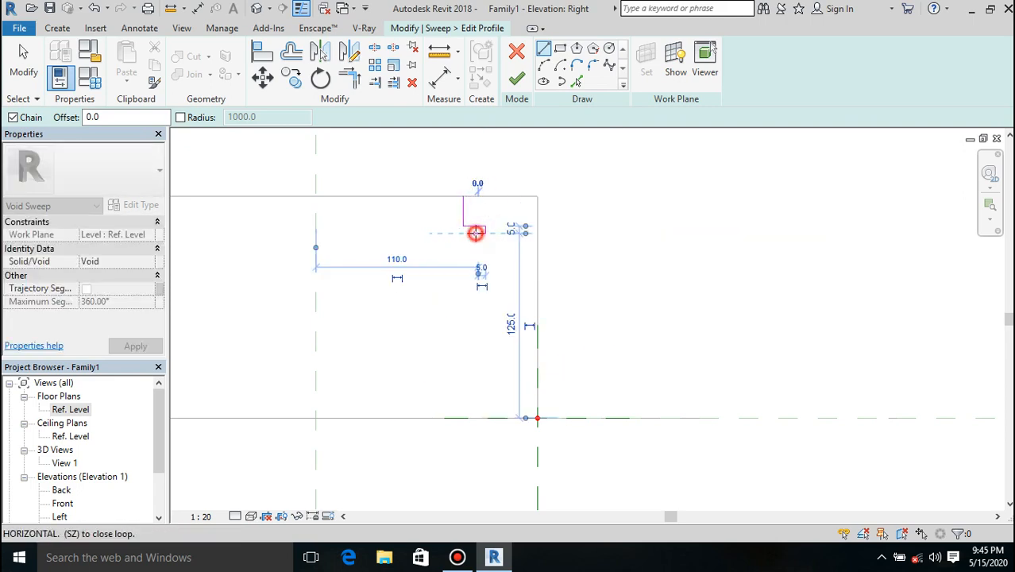
- Continue the profile stepping down and outward, including a 20 mm drop and 10 mm return, ending 25 mm across on the block's side edge
{"action": "left_click", "coordinate": [477, 254]}
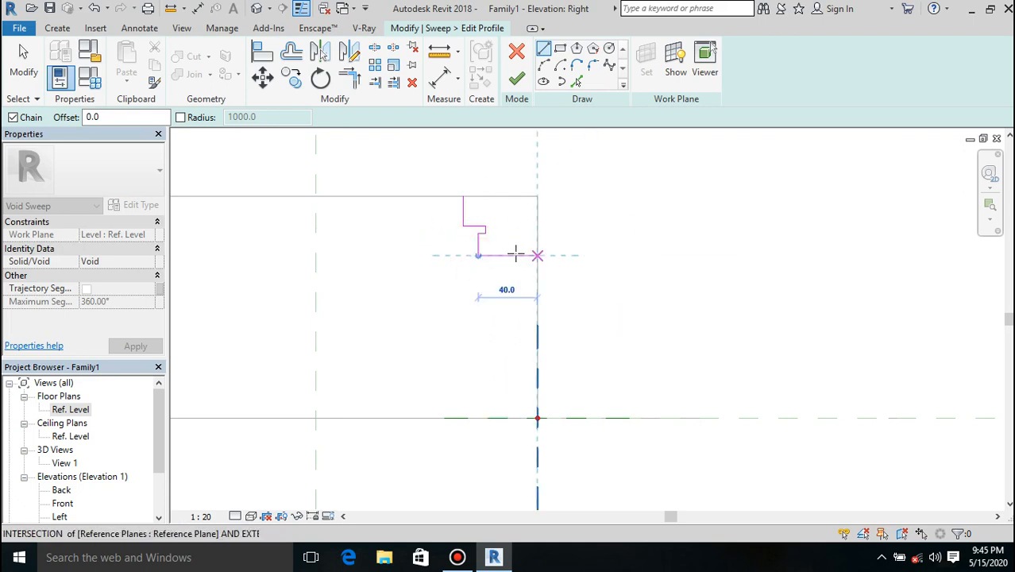
{"action": "left_click", "coordinate": [514, 254]}
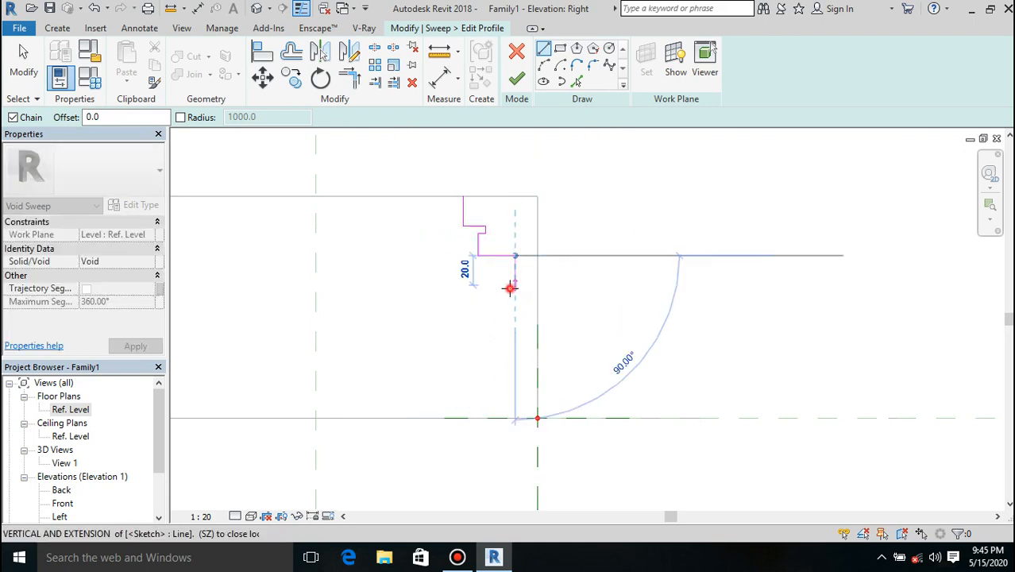
{"action": "left_click", "coordinate": [513, 284]}
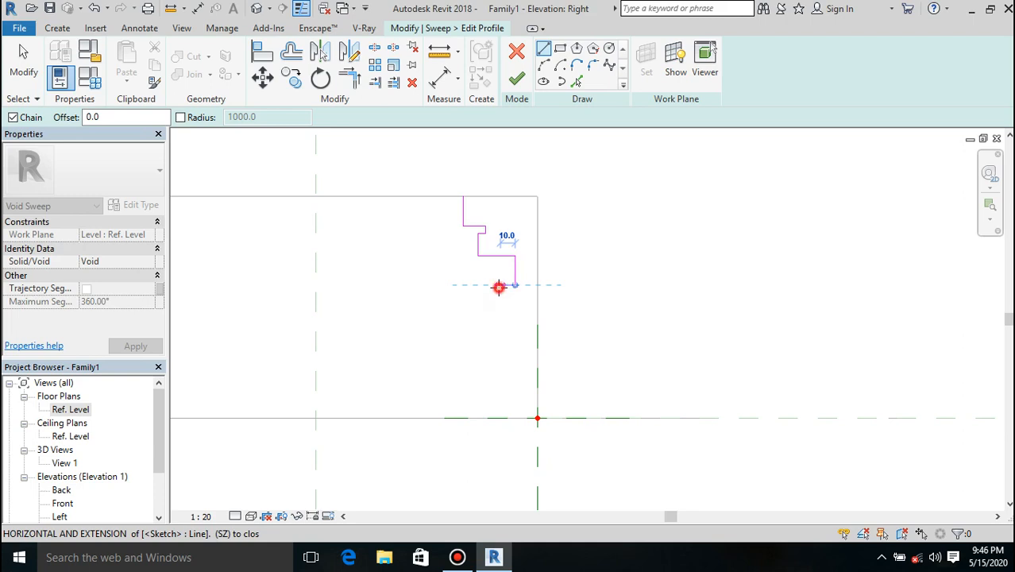
{"action": "left_click", "coordinate": [499, 285]}
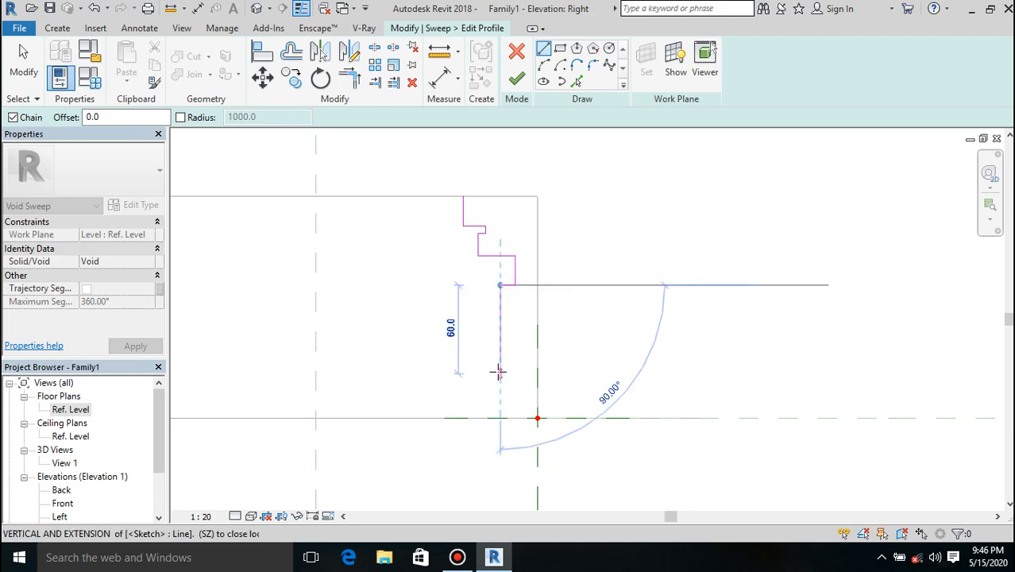
{"action": "left_click", "coordinate": [499, 321]}
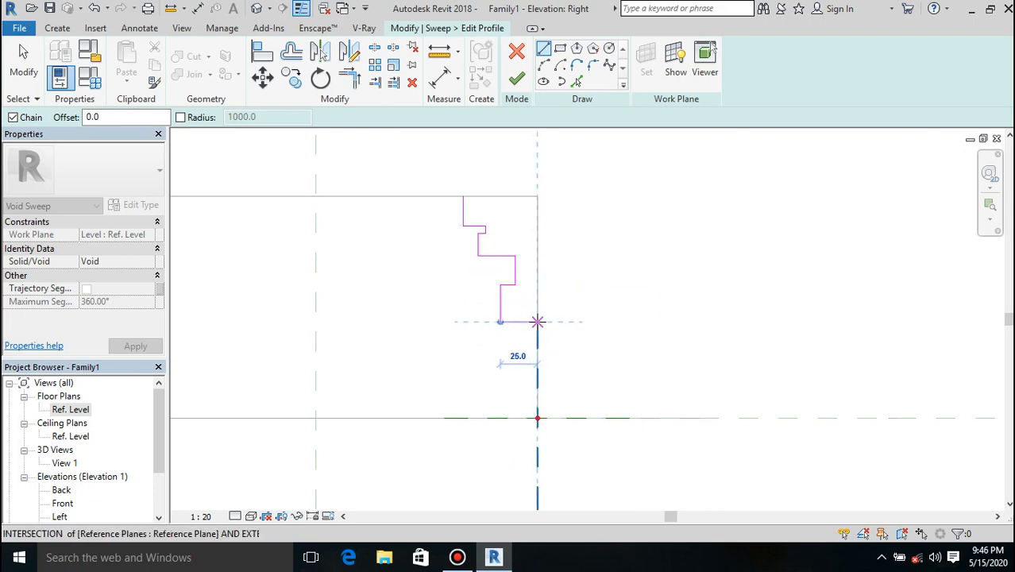
{"action": "left_click", "coordinate": [537, 321]}
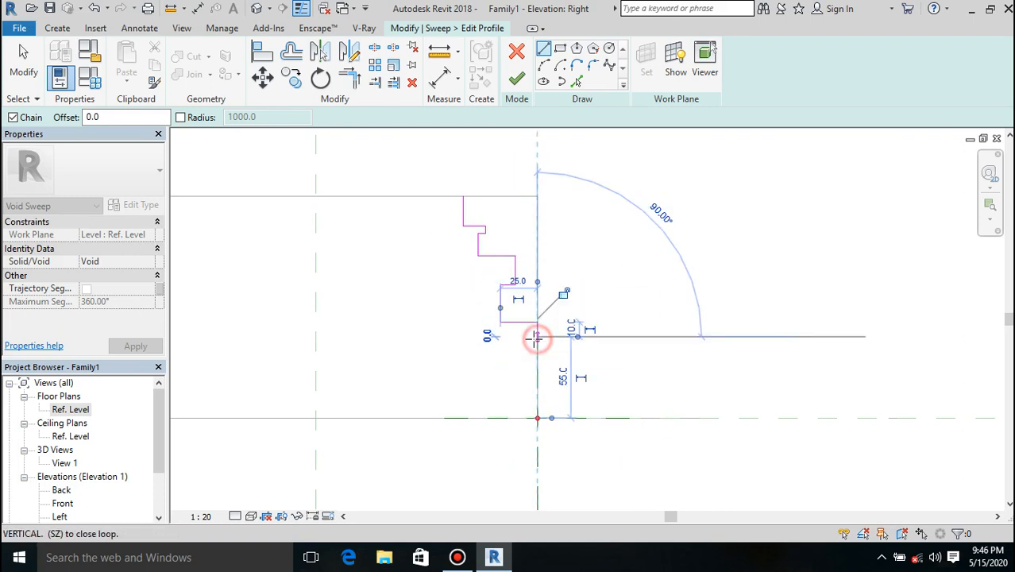
- Continue the profile 10 mm down the side, around a 5 mm deep, 45 mm high recess, and 10 mm down to the base corner
{"action": "left_click", "coordinate": [528, 338]}
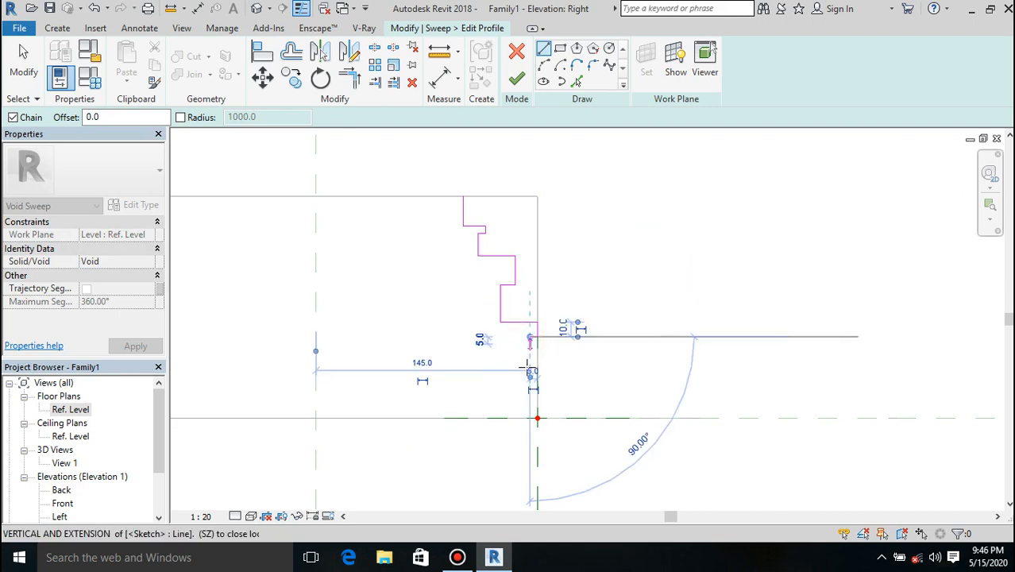
{"action": "left_click", "coordinate": [528, 403]}
{"action": "left_click", "coordinate": [538, 402]}
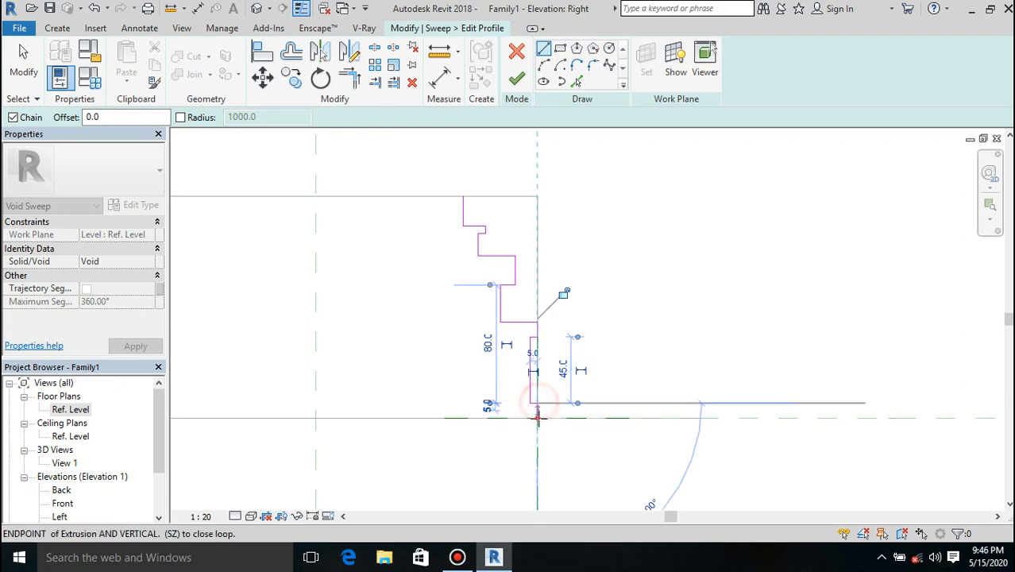
{"action": "left_click", "coordinate": [537, 417]}
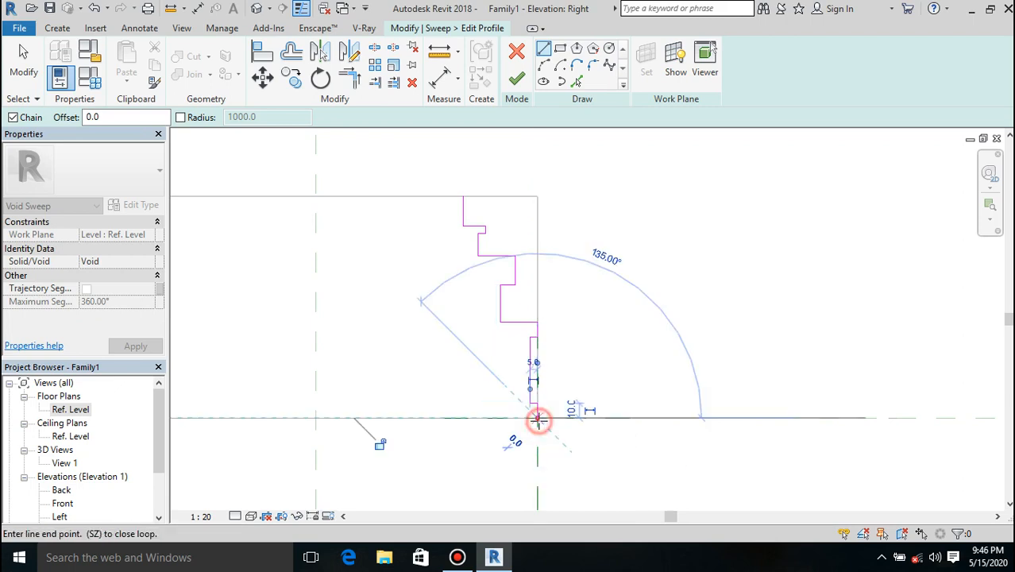
- Close the profile with a 55 mm base line, a vertical back edge up to the block's top and a 5 mm top line
{"action": "left_click", "coordinate": [456, 417]}
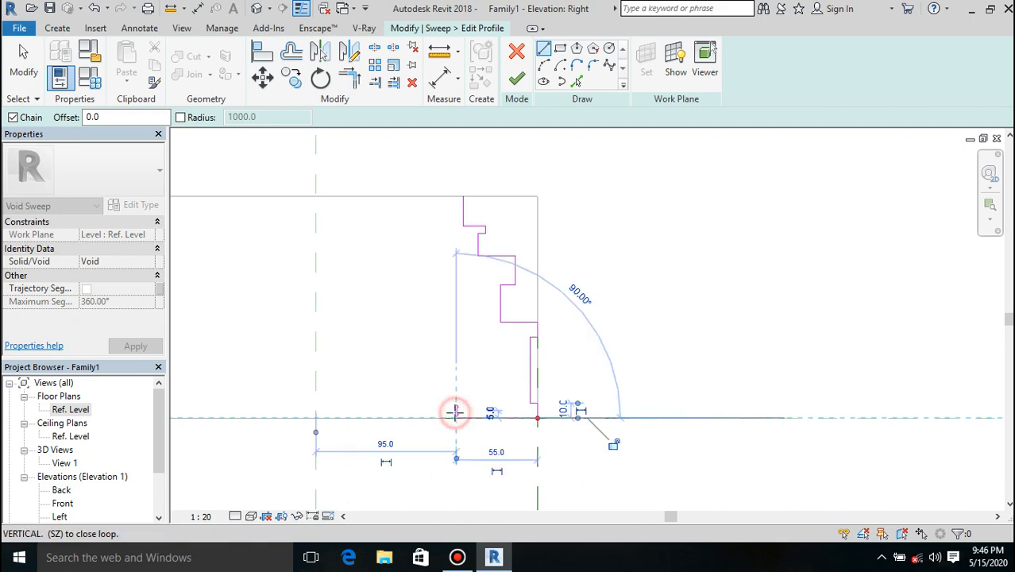
{"action": "left_click", "coordinate": [454, 197]}
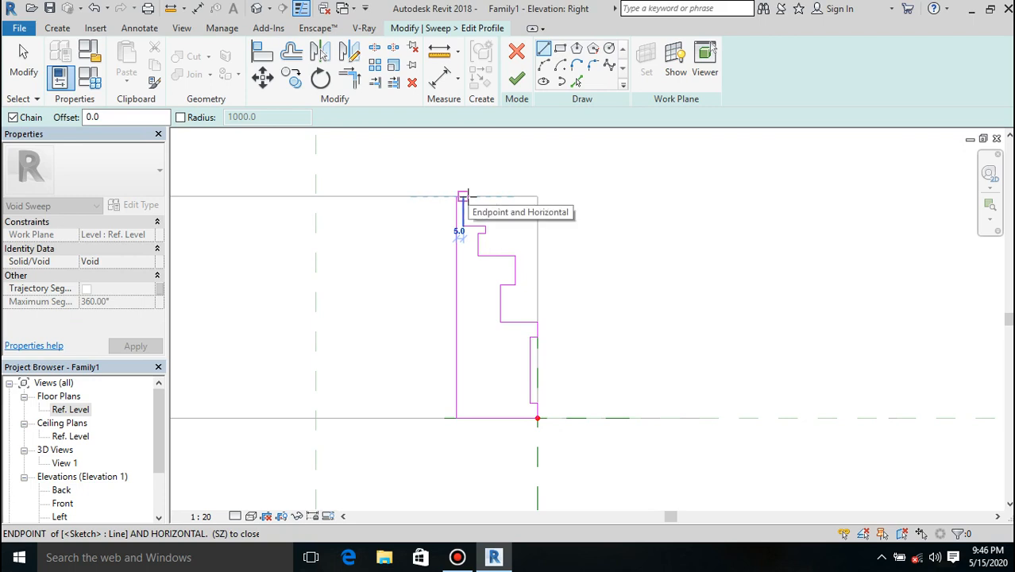
{"action": "left_click", "coordinate": [463, 197]}
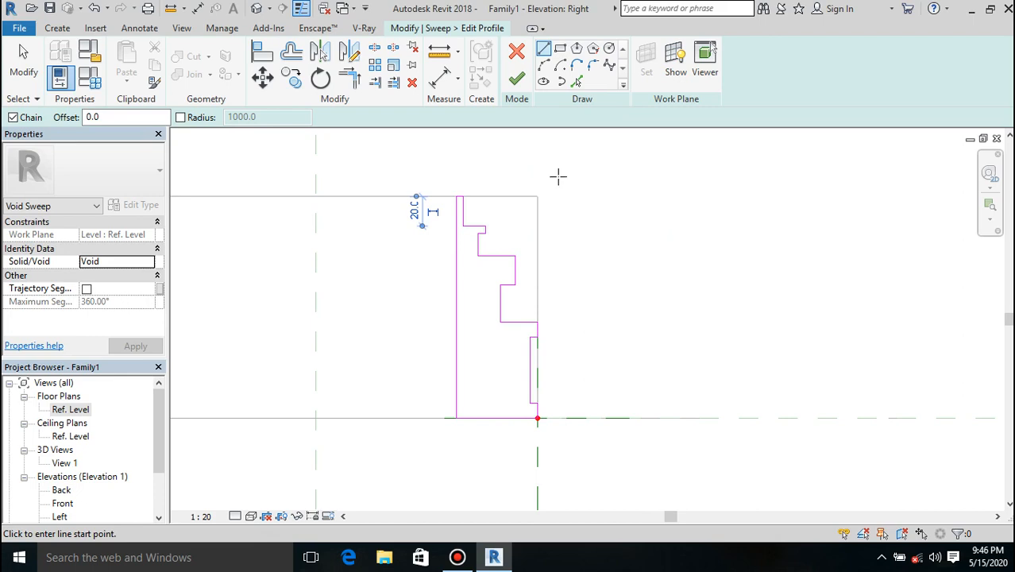
- Finish the stepped profile sketch and complete the void sweep
{"action": "left_click", "coordinate": [517, 79]}
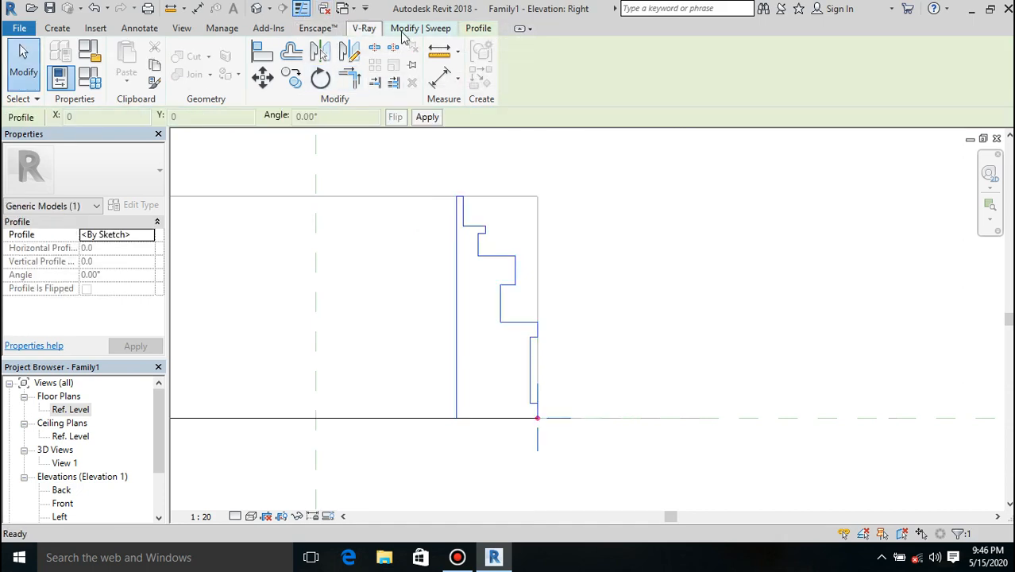
{"action": "left_click", "coordinate": [429, 28]}
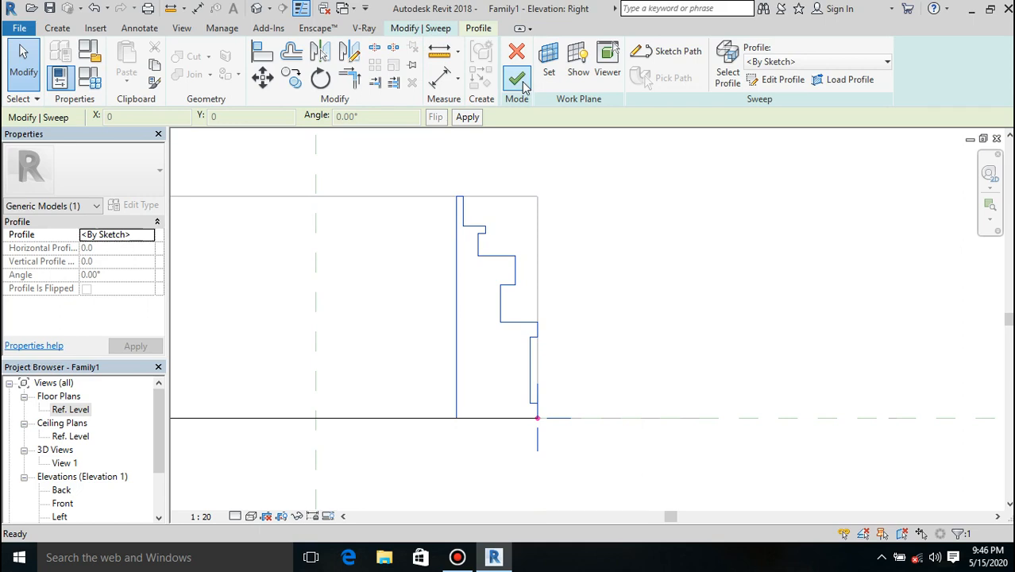
{"action": "left_click", "coordinate": [521, 83]}
{"action": "scroll", "coordinate": [582, 331], "scroll_direction": "down", "scroll_amount": 2}
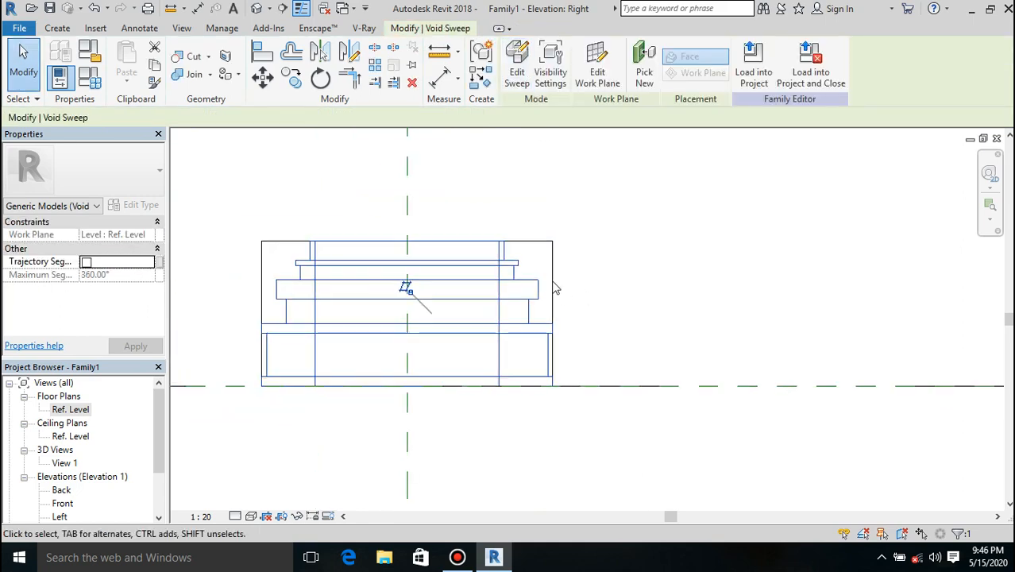
- Delete the square extrusion and change the remaining void sweep to a solid
{"action": "left_click", "coordinate": [553, 263]}
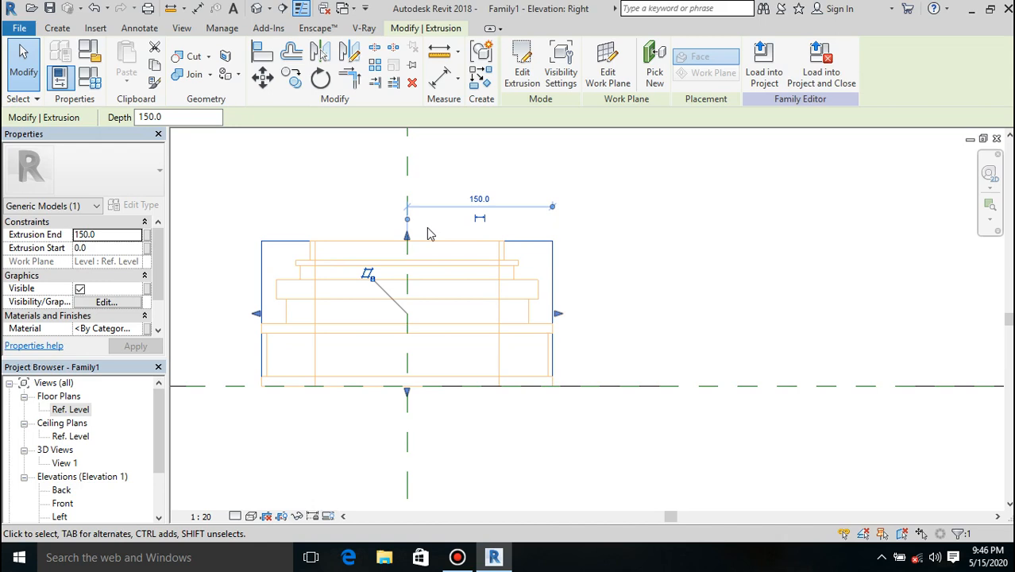
{"action": "key", "text": "Delete"}
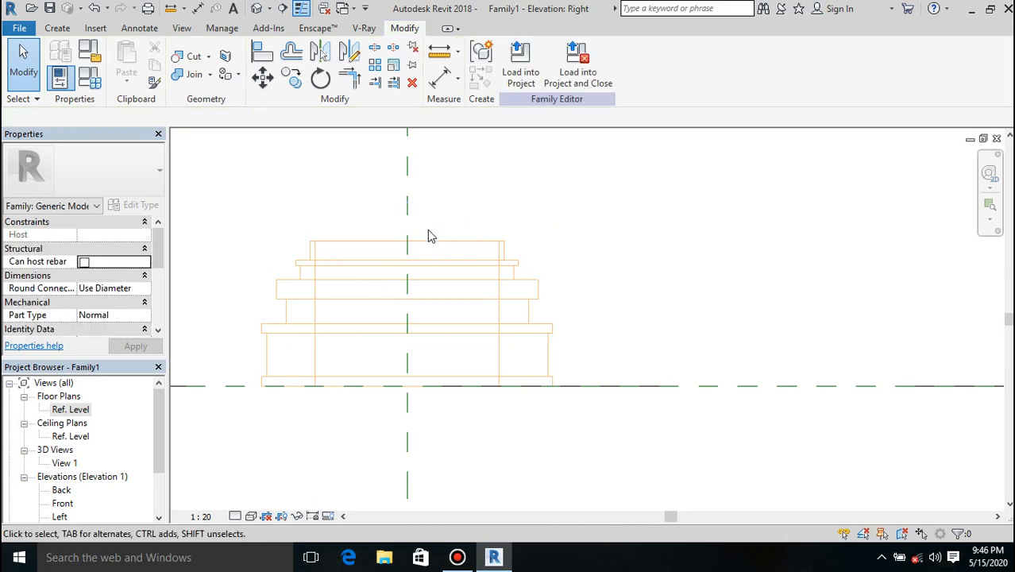
{"action": "left_click", "coordinate": [432, 242]}
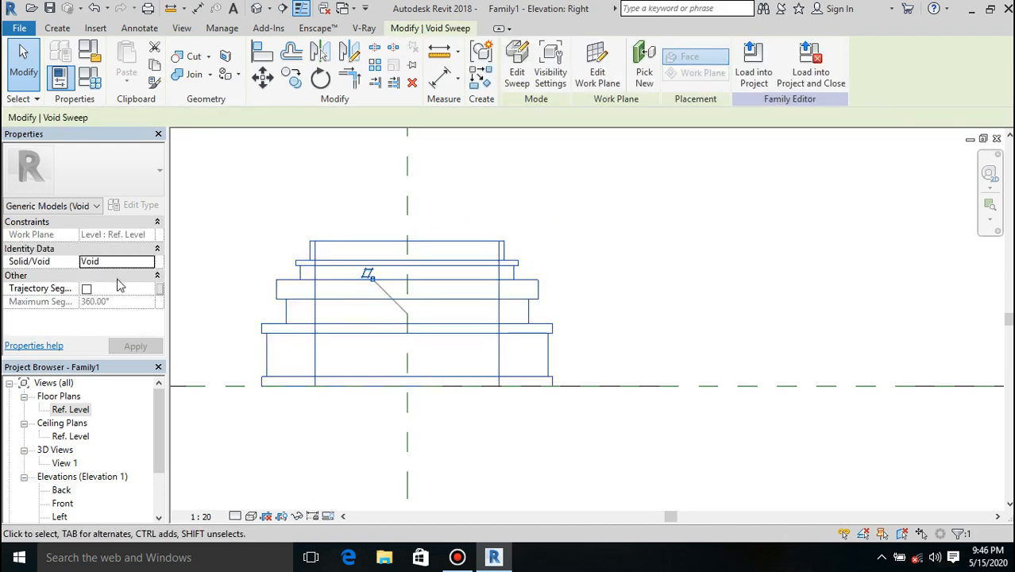
{"action": "left_click", "coordinate": [147, 266]}
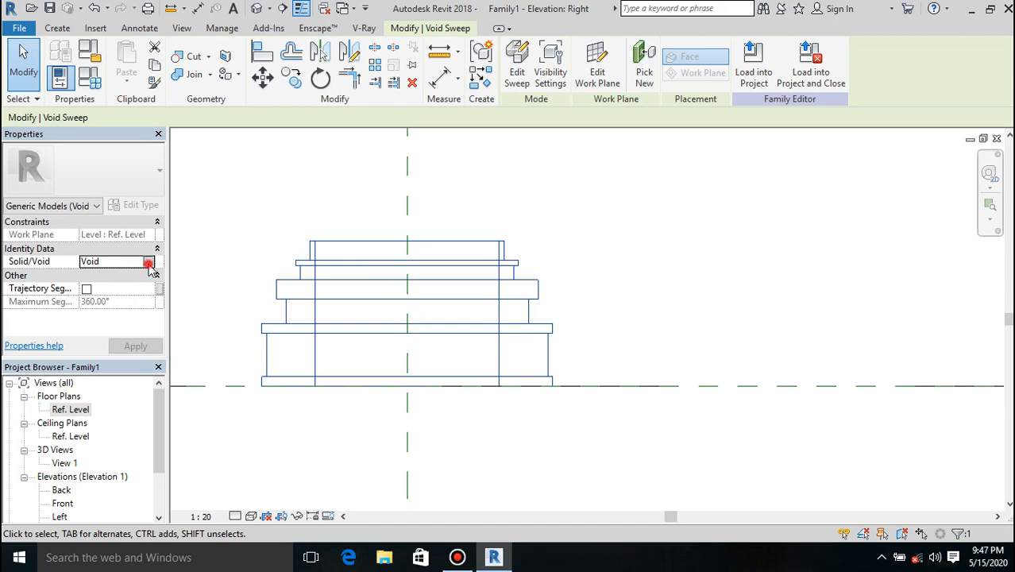
{"action": "left_click", "coordinate": [150, 262]}
{"action": "left_click", "coordinate": [143, 275]}
{"action": "left_click", "coordinate": [136, 347]}
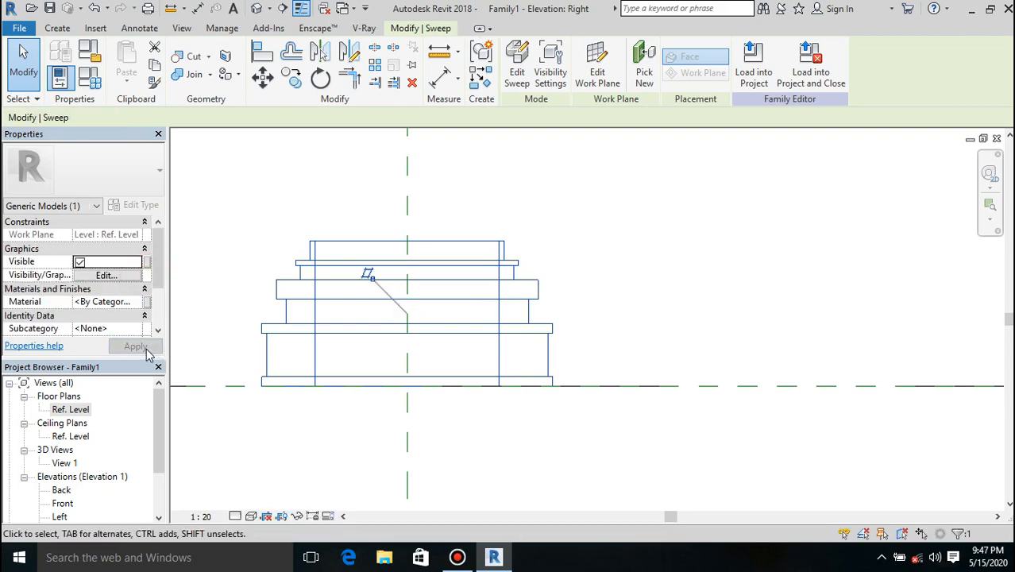
{"action": "left_click", "coordinate": [579, 234]}
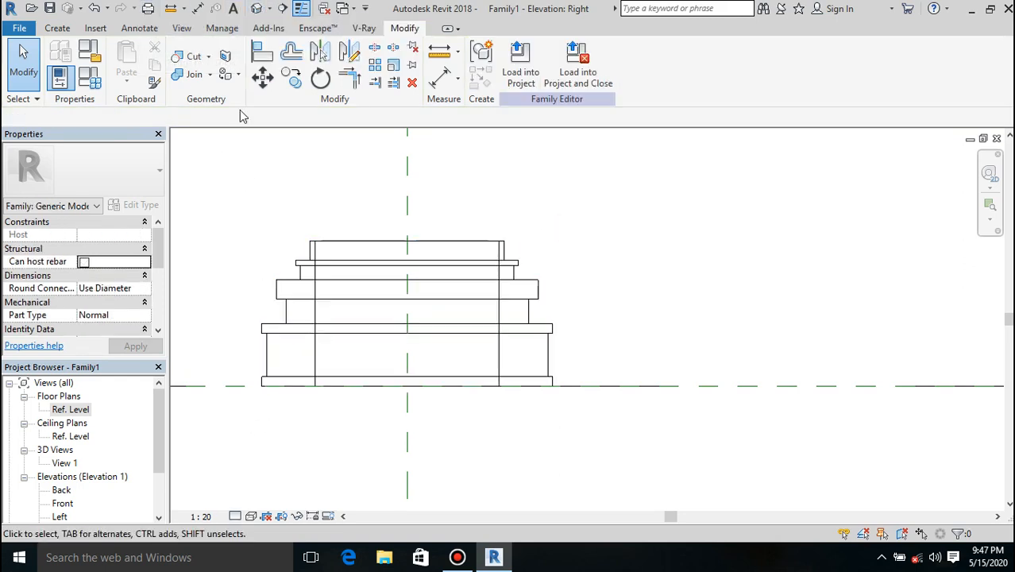
- Open the default 3D view, set its visual style to Realistic and orbit around the stepped sweep
{"action": "left_click", "coordinate": [259, 8]}
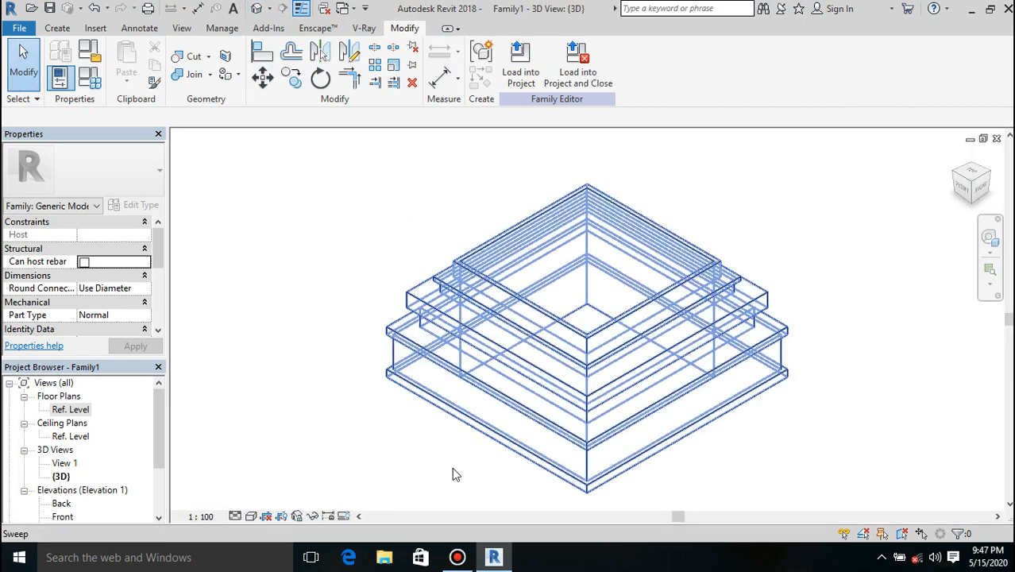
{"action": "left_click", "coordinate": [250, 516]}
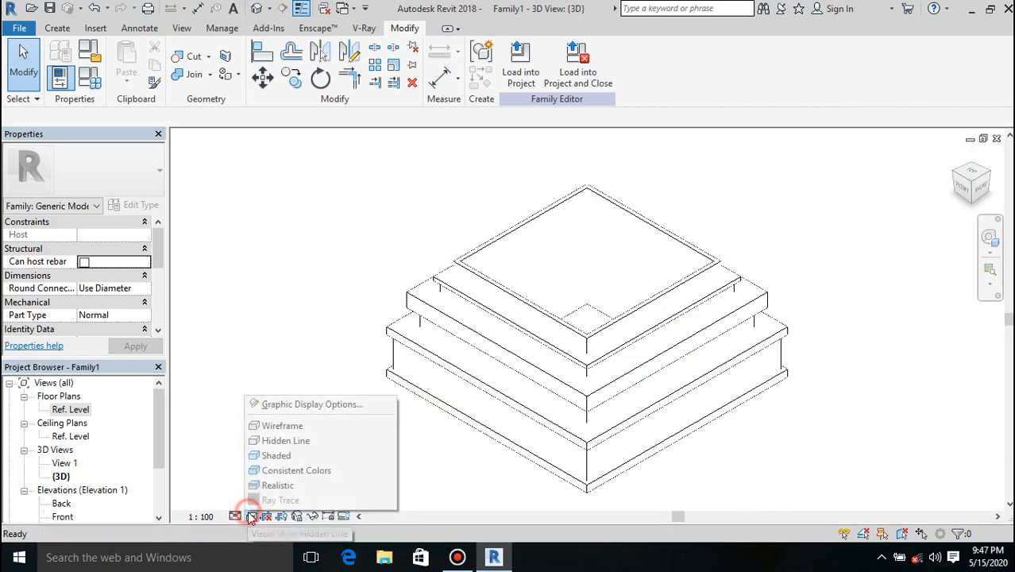
{"action": "left_click", "coordinate": [288, 483]}
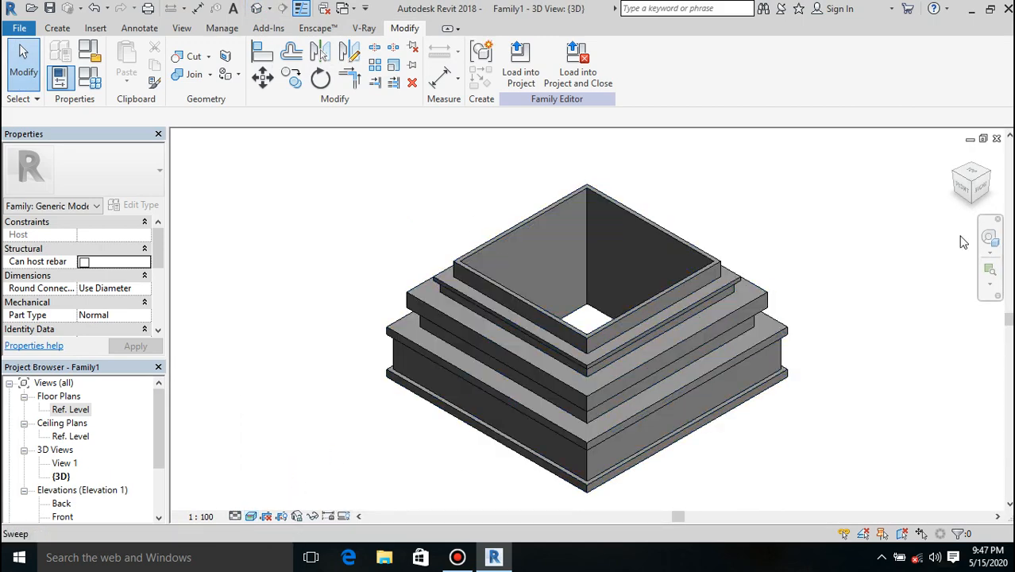
{"action": "left_click", "coordinate": [970, 196]}
{"action": "left_click_drag", "start_coordinate": [969, 193], "coordinate": [935, 227]}
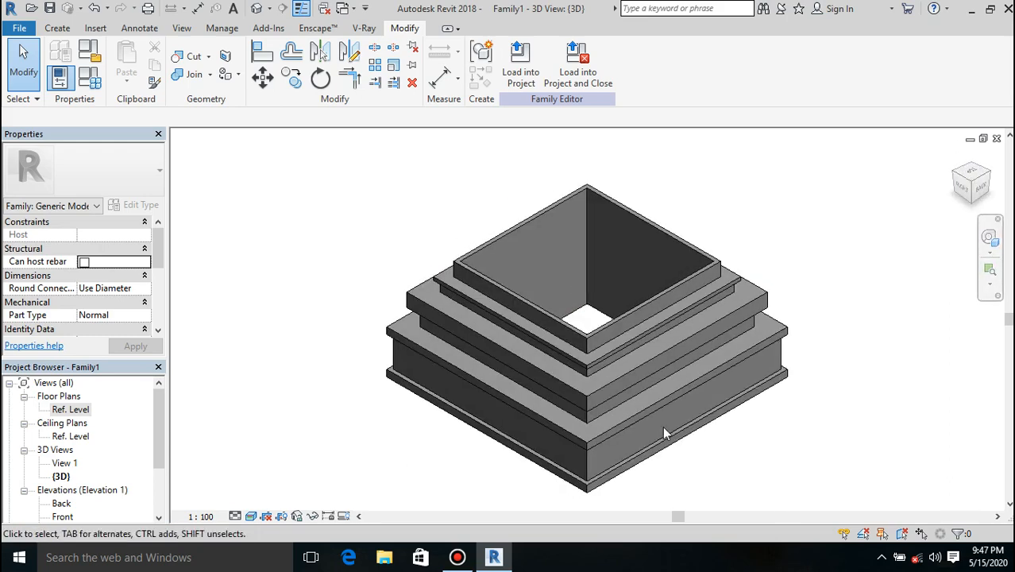
- In the Back elevation, mirror a copy of the stepped sweep about a horizontal axis drawn well above it
{"action": "double_click", "coordinate": [75, 410]}
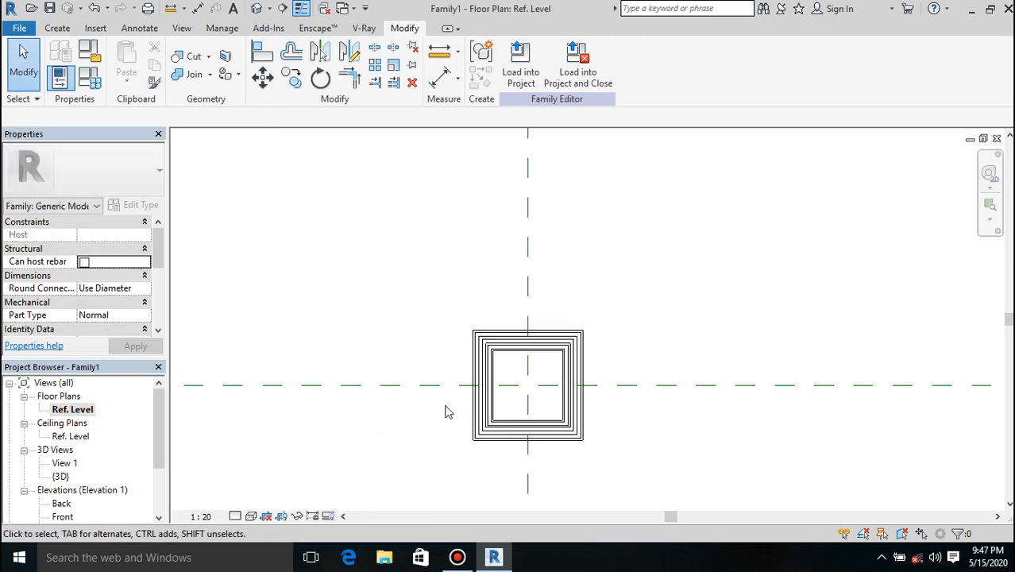
{"action": "scroll", "coordinate": [579, 372], "scroll_direction": "up", "scroll_amount": 5}
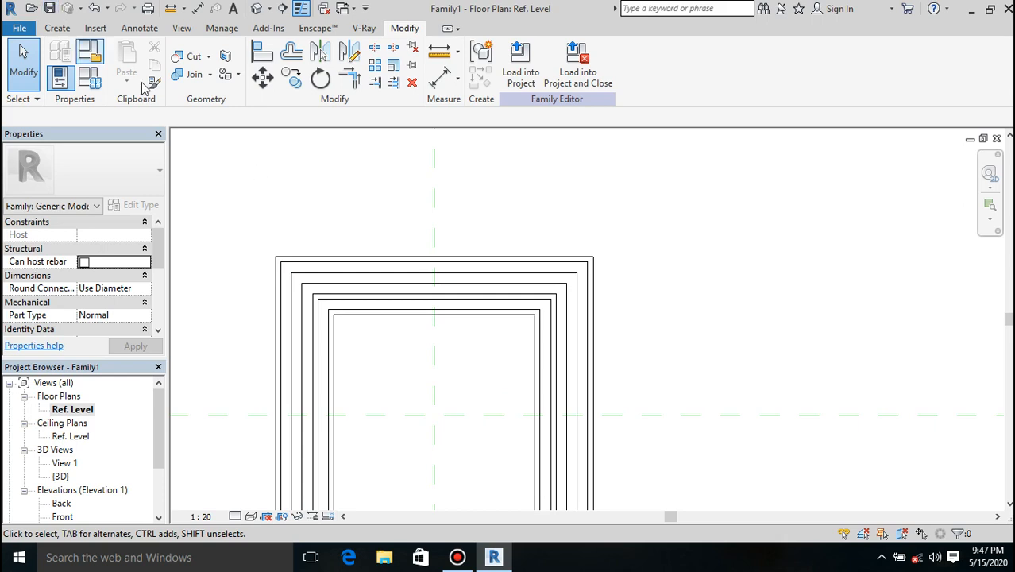
{"action": "double_click", "coordinate": [61, 503]}
{"action": "left_click", "coordinate": [534, 397]}
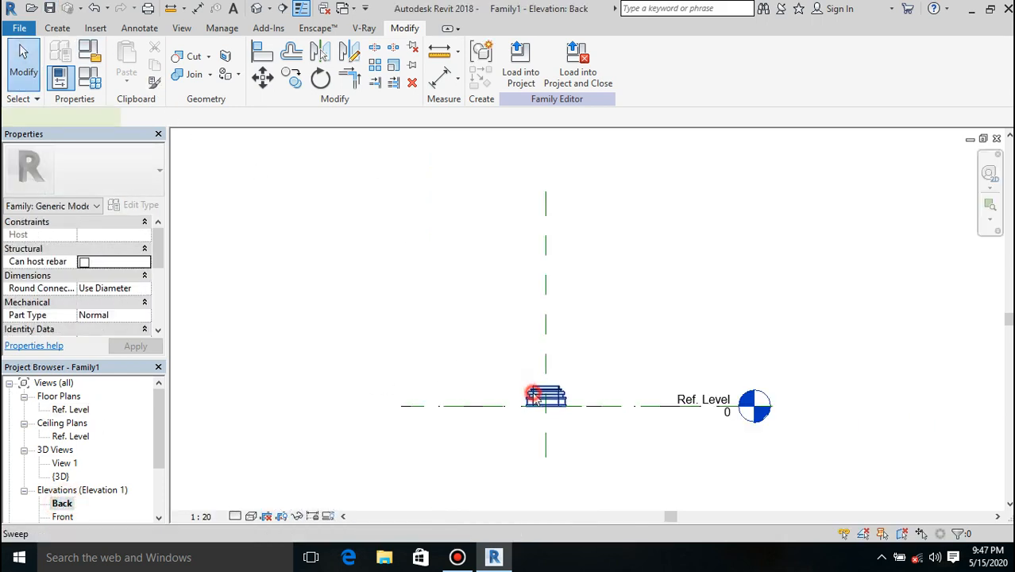
{"action": "left_click", "coordinate": [350, 54]}
{"action": "left_click", "coordinate": [504, 271]}
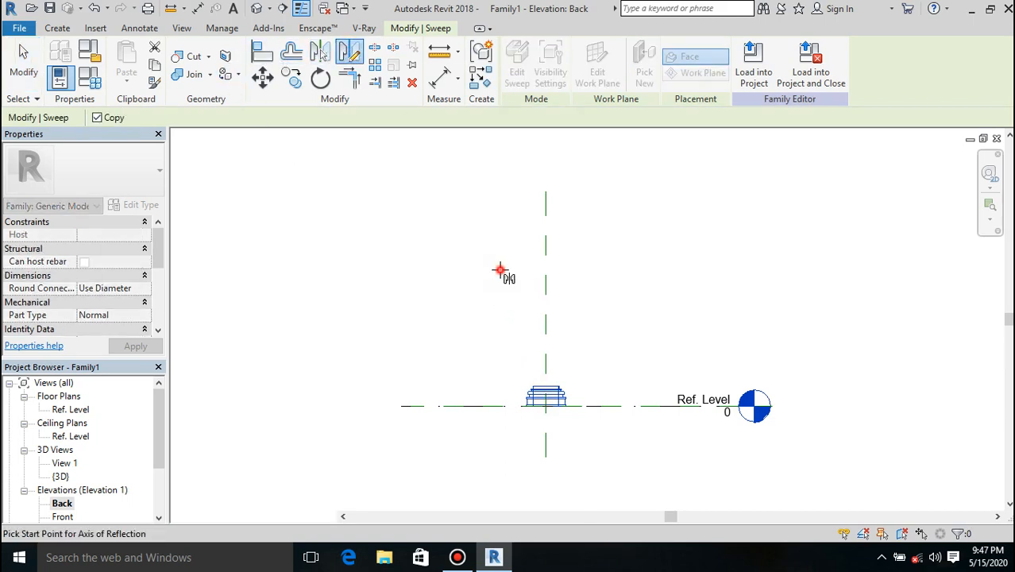
{"action": "left_click", "coordinate": [652, 269]}
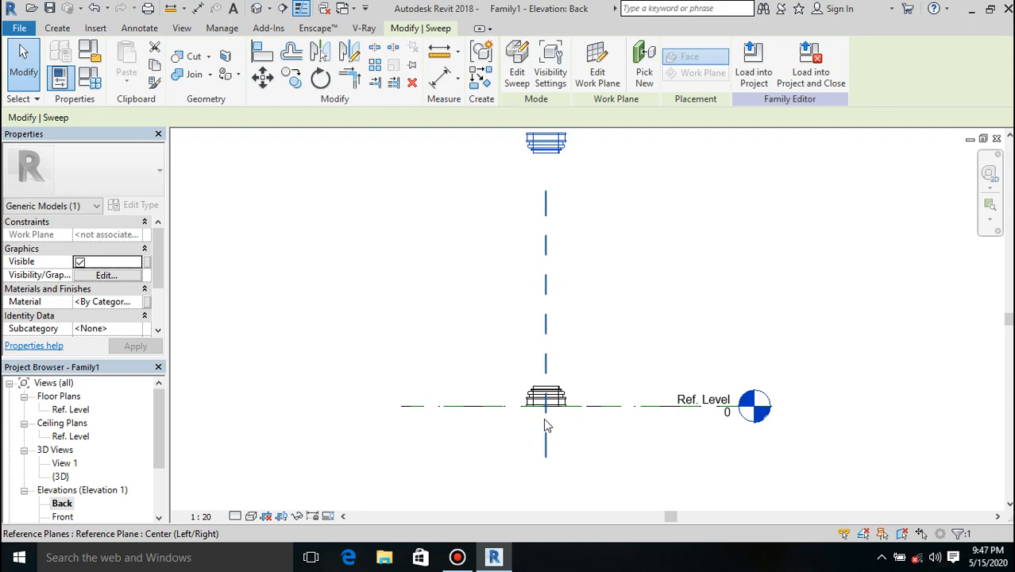
- Try to measure the distance from the mirrored sweep's lower edge down to the original sweep
{"action": "left_click", "coordinate": [439, 52]}
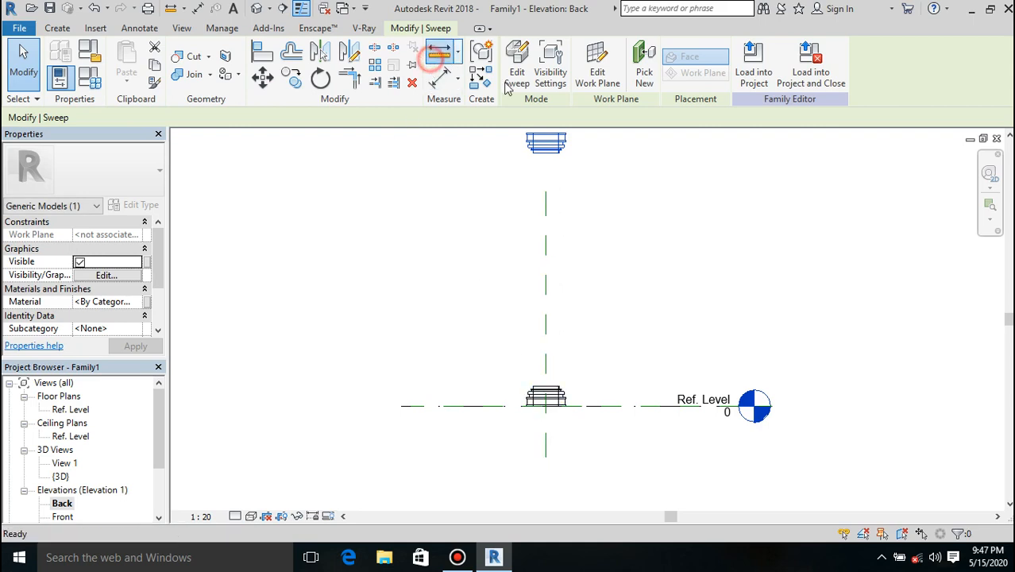
{"action": "left_click", "coordinate": [547, 151]}
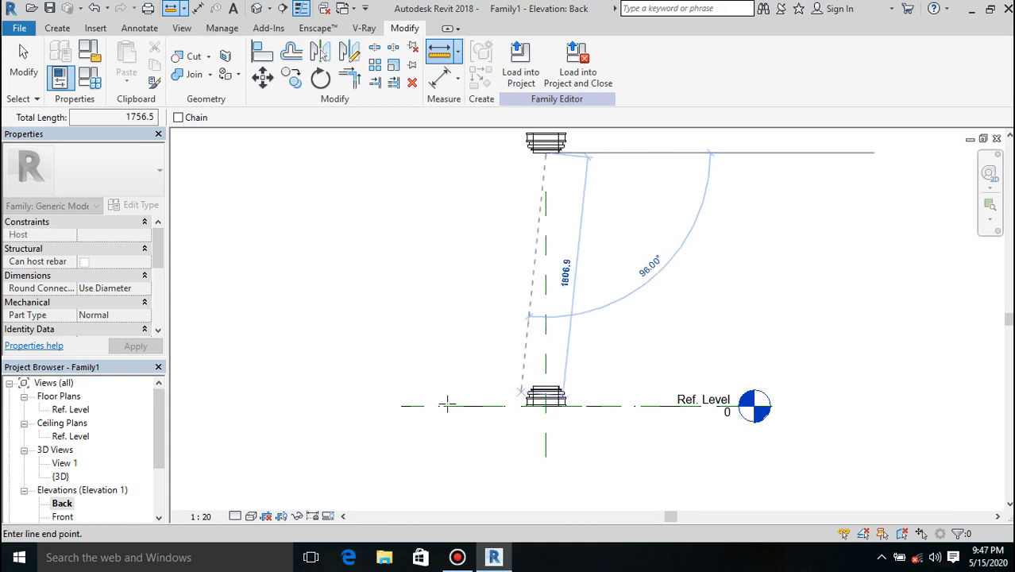
{"action": "key", "text": "Escape"}
{"action": "key", "text": "Escape"}
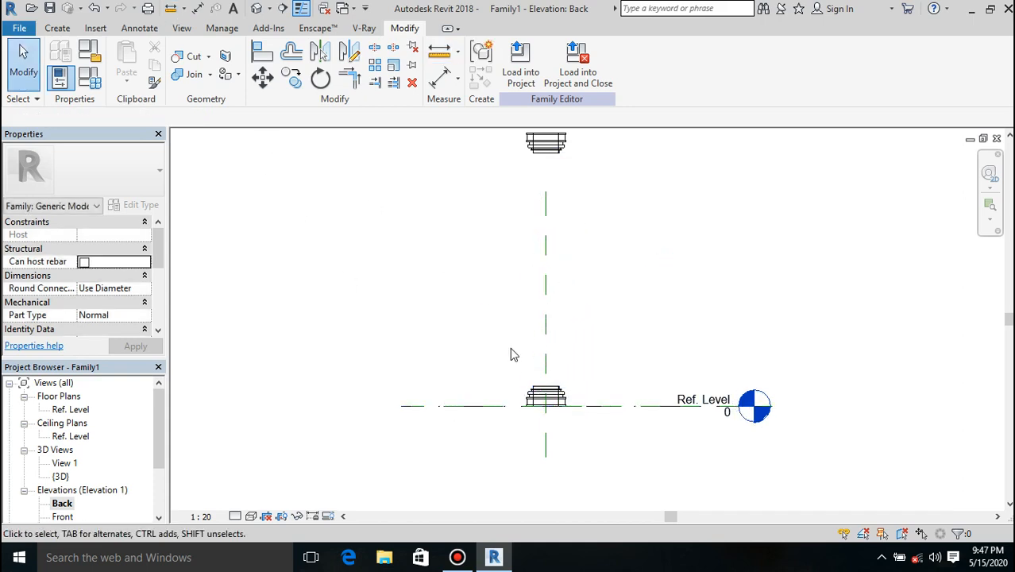
{"action": "scroll", "coordinate": [501, 321], "scroll_direction": "down", "scroll_amount": 3}
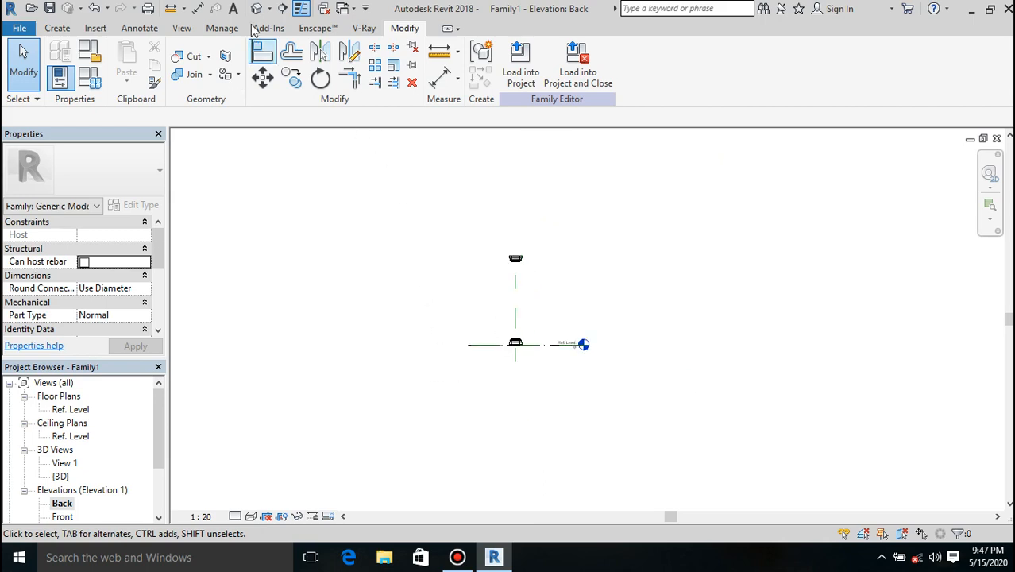
{"action": "left_click", "coordinate": [483, 345]}
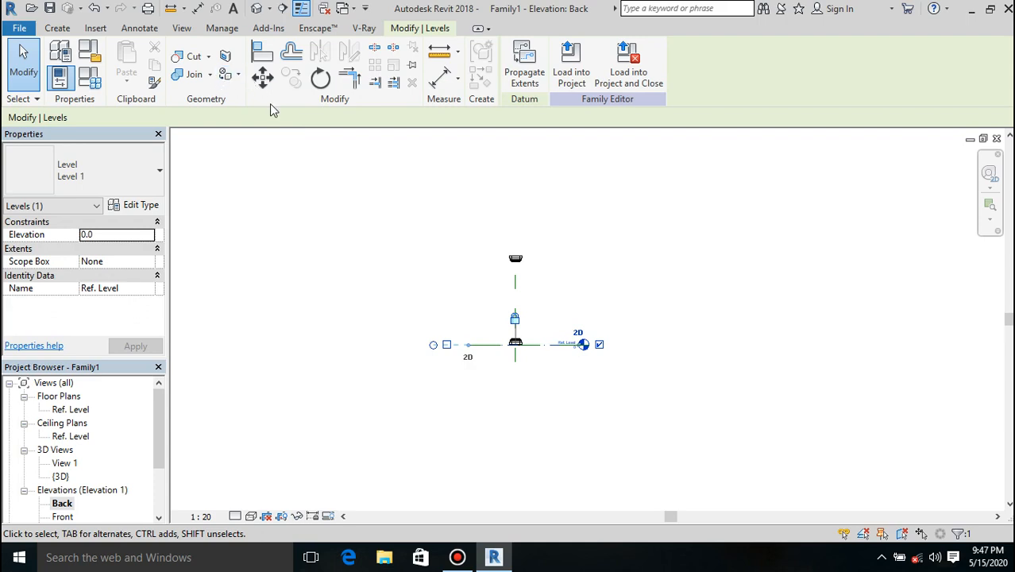
{"action": "left_click", "coordinate": [290, 53]}
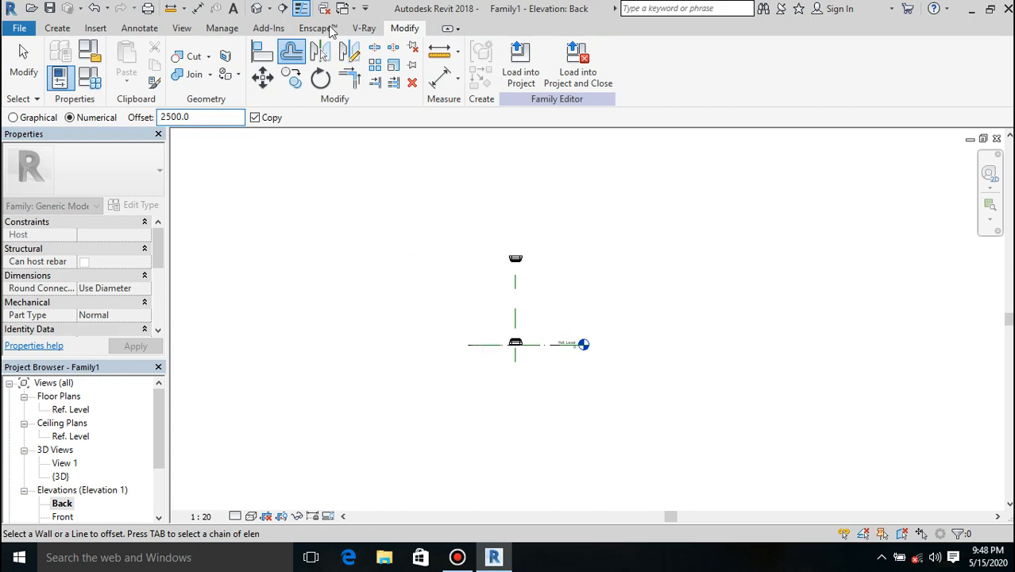
- Draw a horizontal reference plane above the mirrored sweep and set its height above the Ref. Level to 2500 mm
{"action": "left_click", "coordinate": [64, 32]}
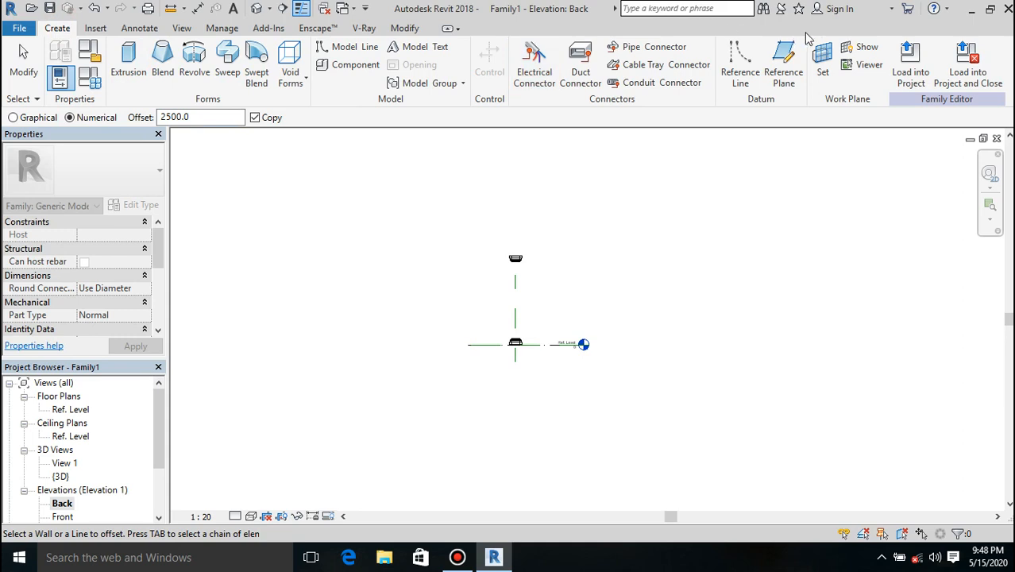
{"action": "left_click", "coordinate": [782, 67]}
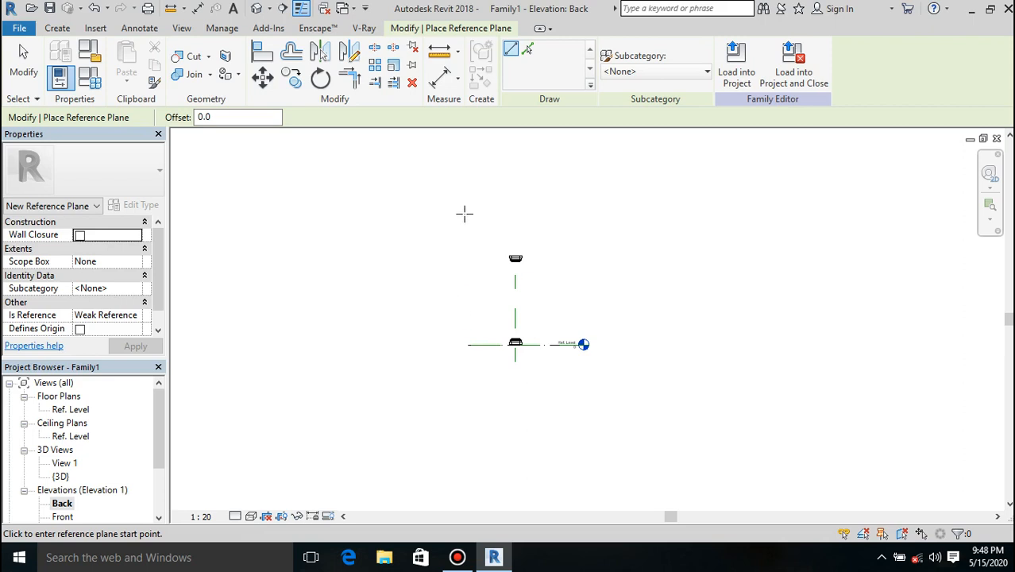
{"action": "left_click", "coordinate": [459, 229]}
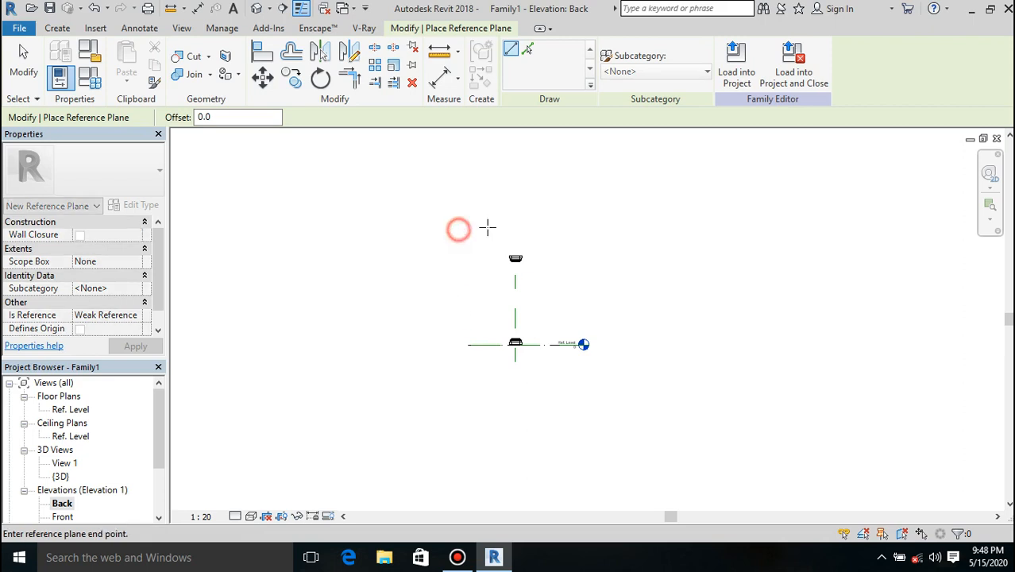
{"action": "left_click", "coordinate": [589, 229]}
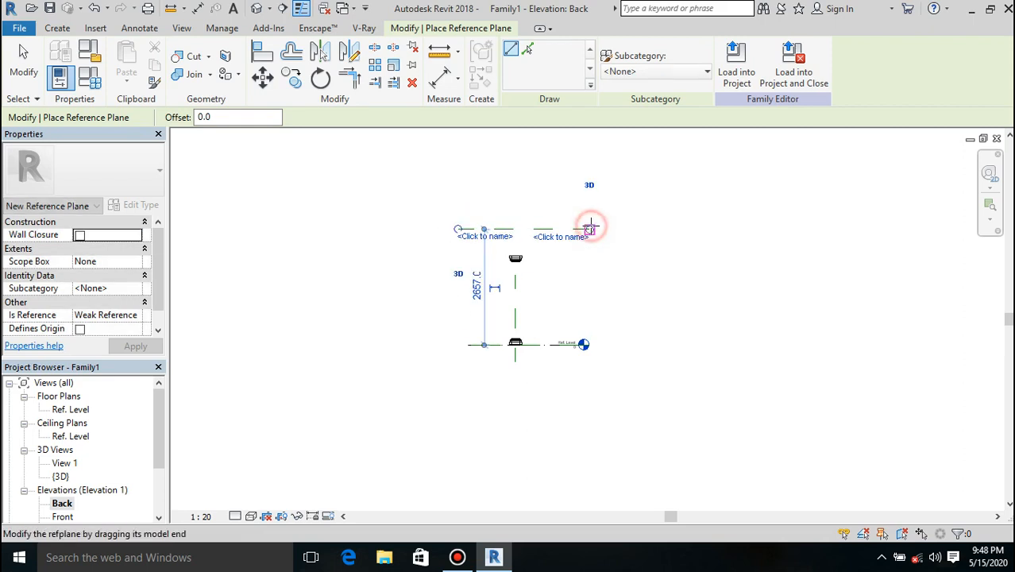
{"action": "left_click", "coordinate": [483, 297]}
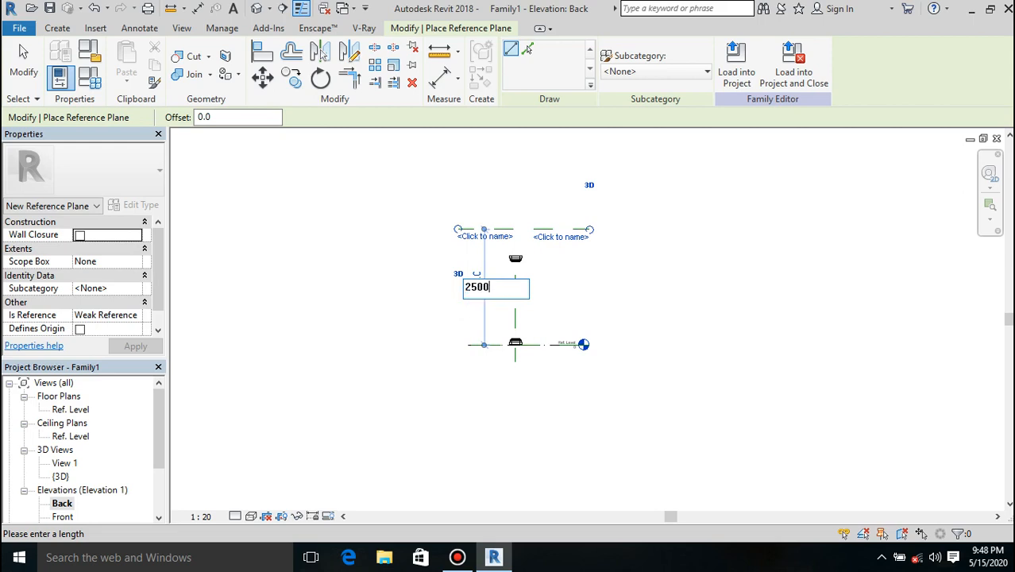
{"action": "key", "text": "Return"}
- Align the top edge of the mirrored sweep to the new horizontal reference plane
{"action": "scroll", "coordinate": [535, 247], "scroll_direction": "up", "scroll_amount": 5}
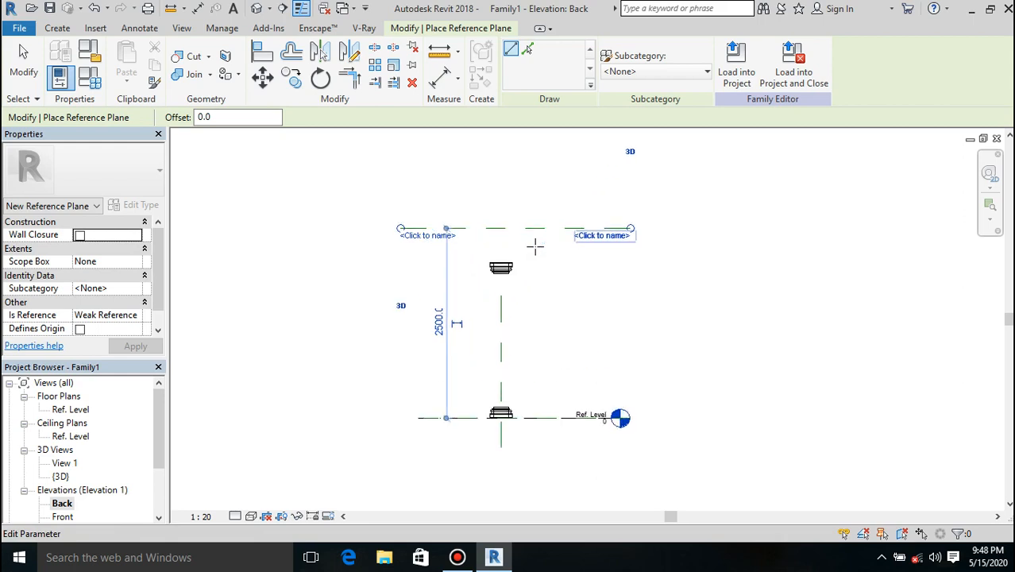
{"action": "left_click", "coordinate": [262, 52]}
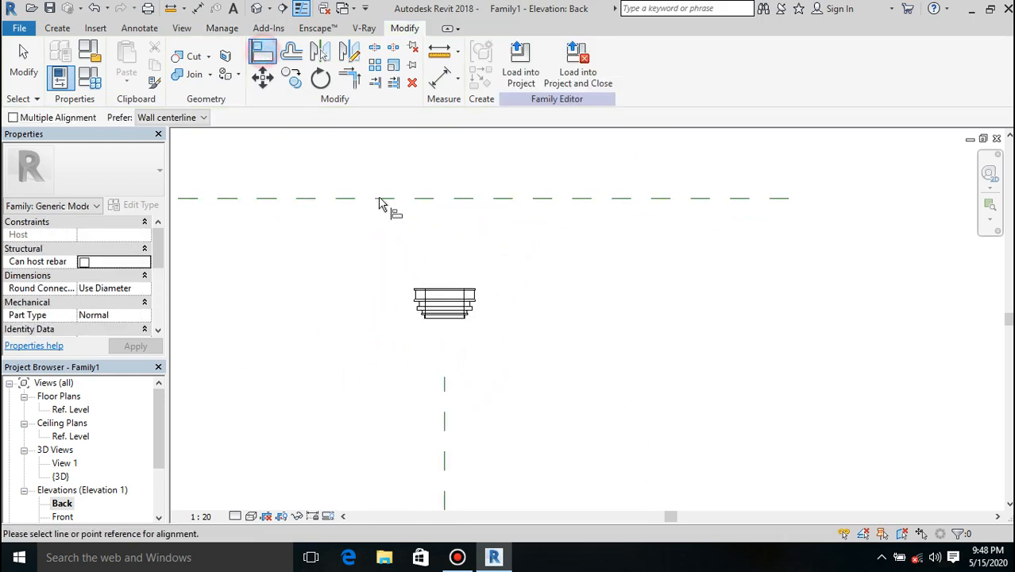
{"action": "left_click", "coordinate": [380, 198]}
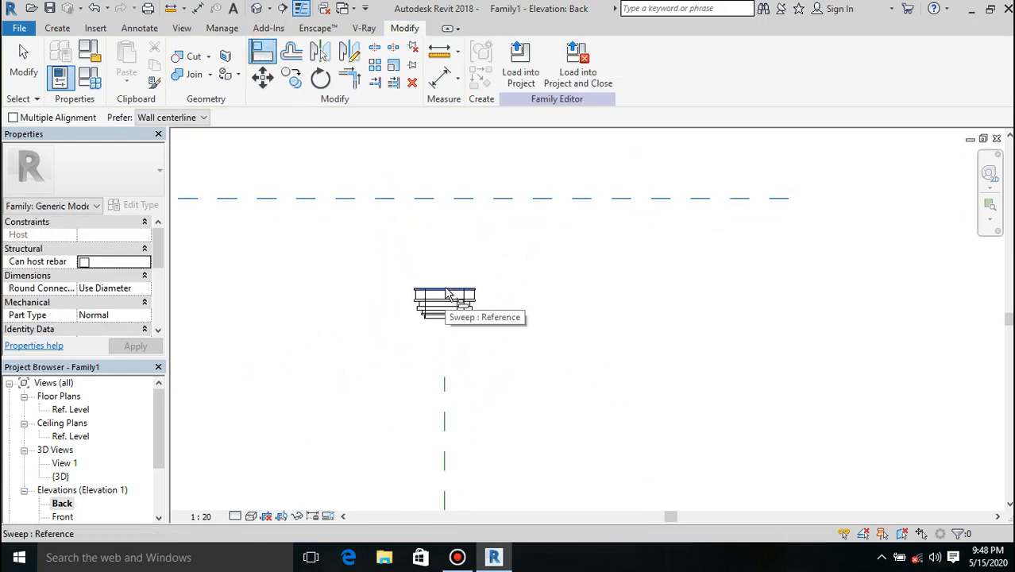
{"action": "left_click", "coordinate": [445, 291]}
{"action": "scroll", "coordinate": [508, 263], "scroll_direction": "down", "scroll_amount": 2}
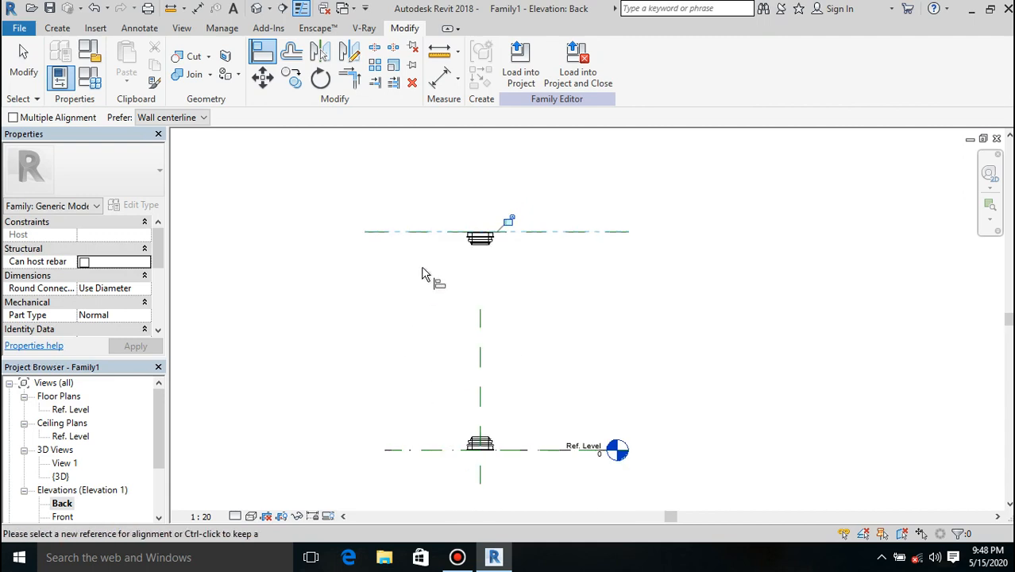
- Start an extrusion in the Ref. Level floor plan and sketch its square profile by picking the sweep's four innermost edges
{"action": "double_click", "coordinate": [62, 409]}
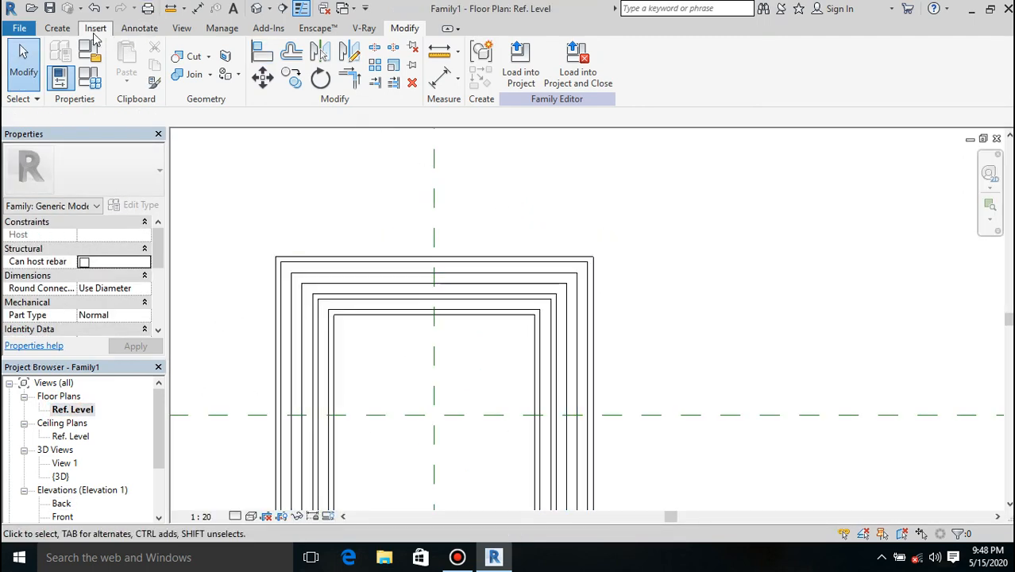
{"action": "left_click", "coordinate": [58, 29]}
{"action": "left_click", "coordinate": [128, 62]}
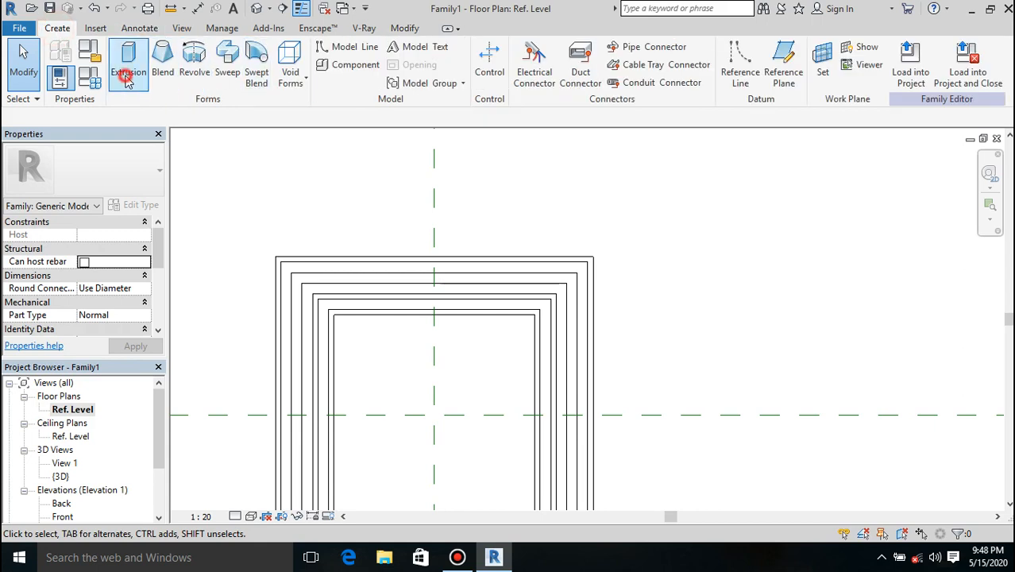
{"action": "scroll", "coordinate": [601, 221], "scroll_direction": "down", "scroll_amount": 3}
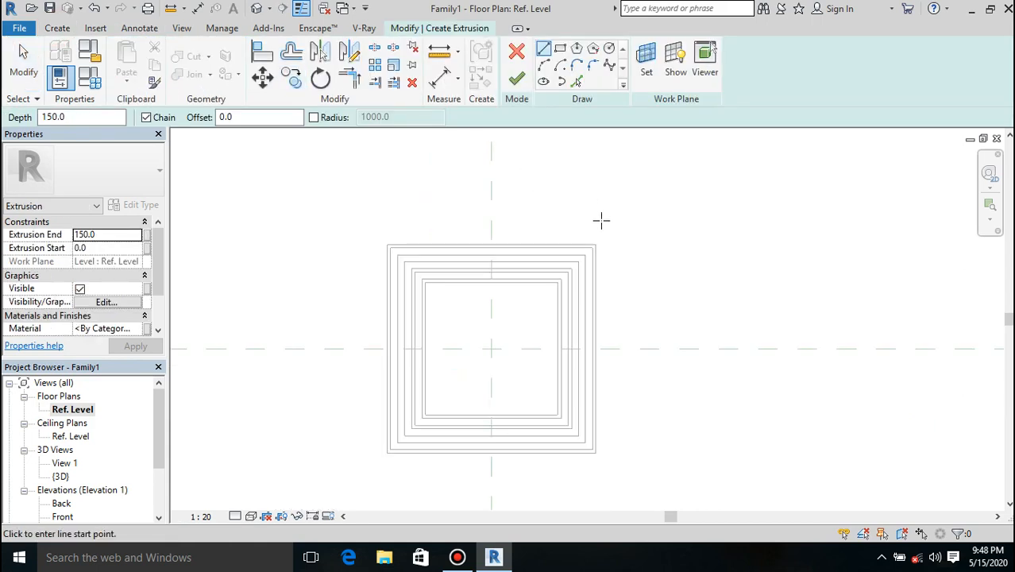
{"action": "scroll", "coordinate": [456, 294], "scroll_direction": "up", "scroll_amount": 3}
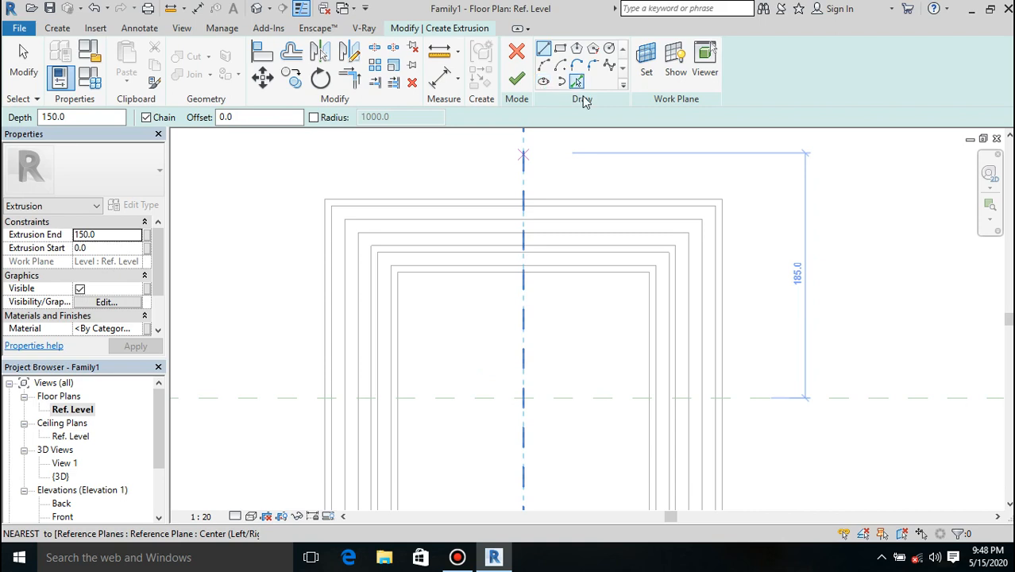
{"action": "left_click", "coordinate": [578, 85]}
{"action": "left_click", "coordinate": [465, 278]}
{"action": "left_click", "coordinate": [649, 341]}
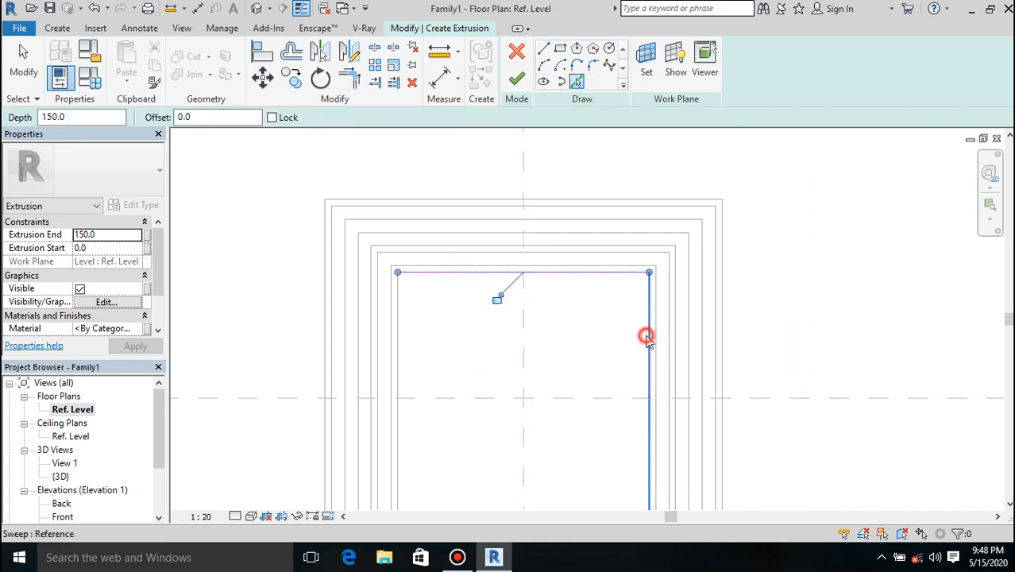
{"action": "left_click", "coordinate": [401, 351]}
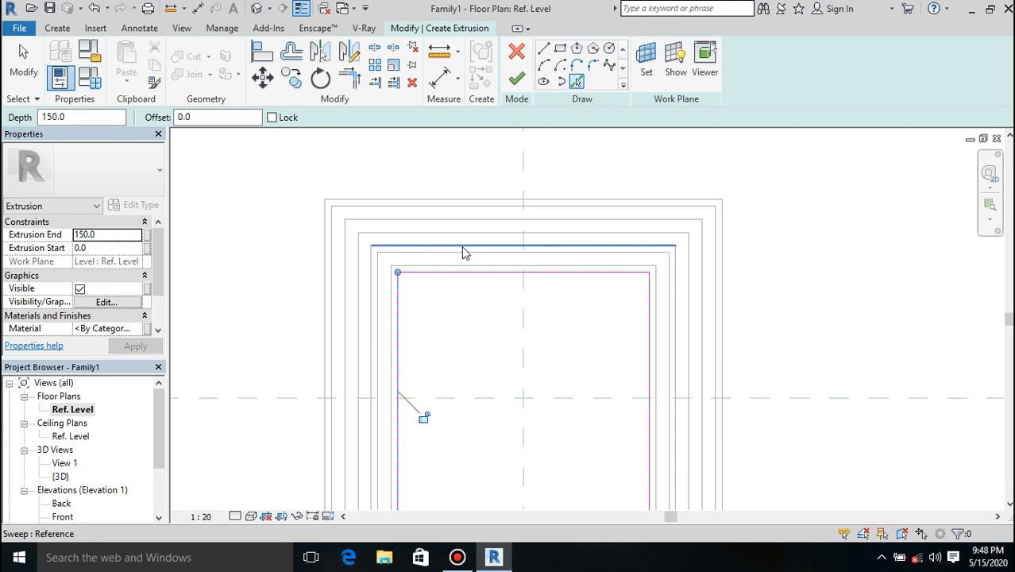
{"action": "scroll", "coordinate": [466, 252], "scroll_direction": "down", "scroll_amount": 3}
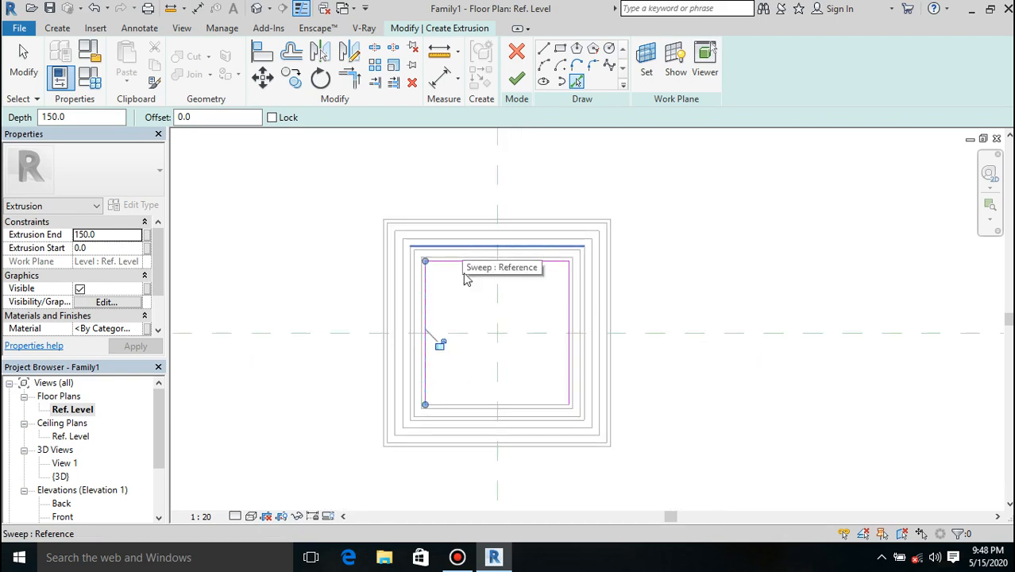
{"action": "left_click", "coordinate": [467, 404]}
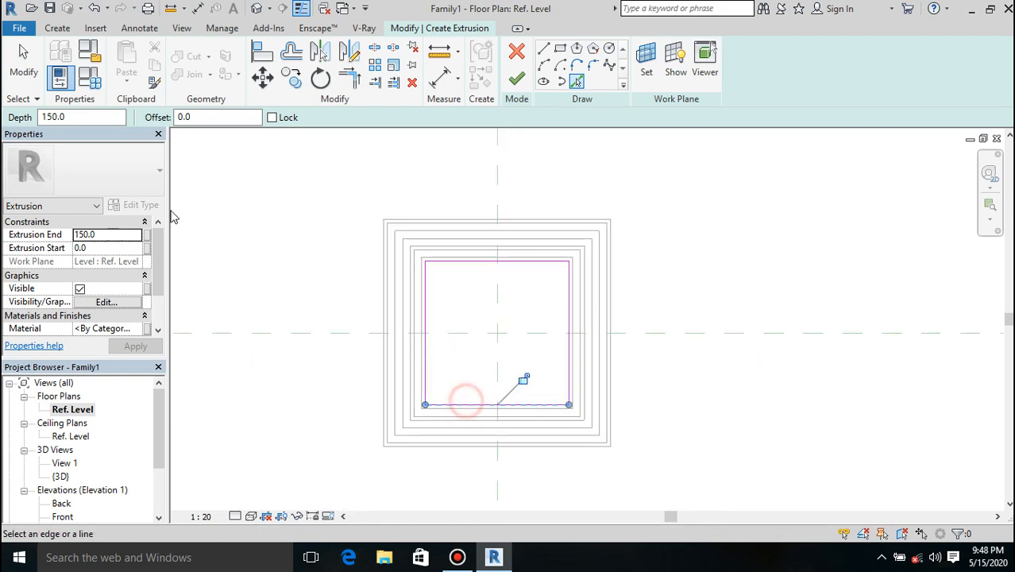
- Set the extrusion end to 2500 mm and finish the square shaft extrusion
{"action": "left_click", "coordinate": [117, 234]}
{"action": "key", "text": "BackSpace"}
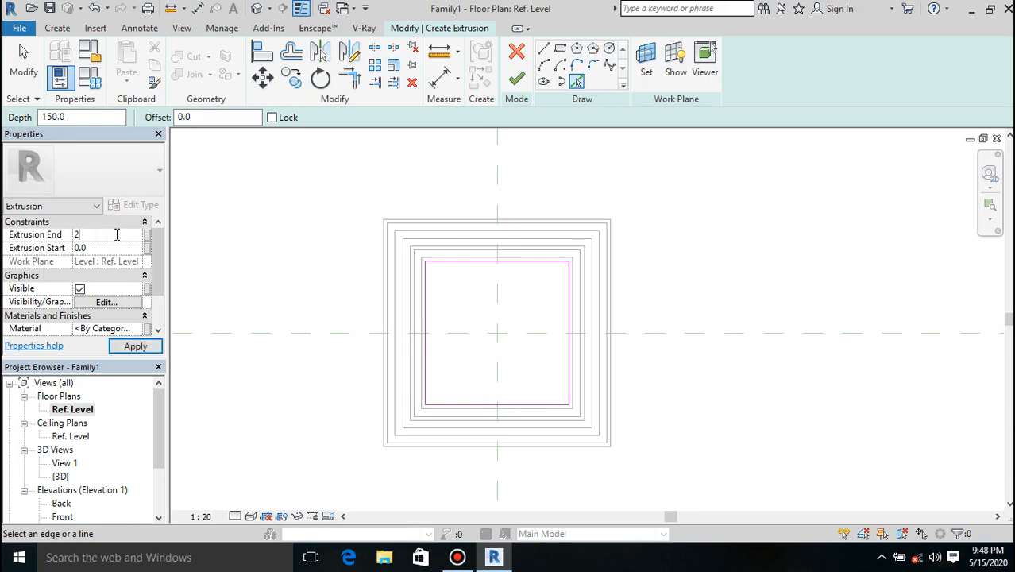
{"action": "type", "text": "2500"}
{"action": "left_click", "coordinate": [142, 348]}
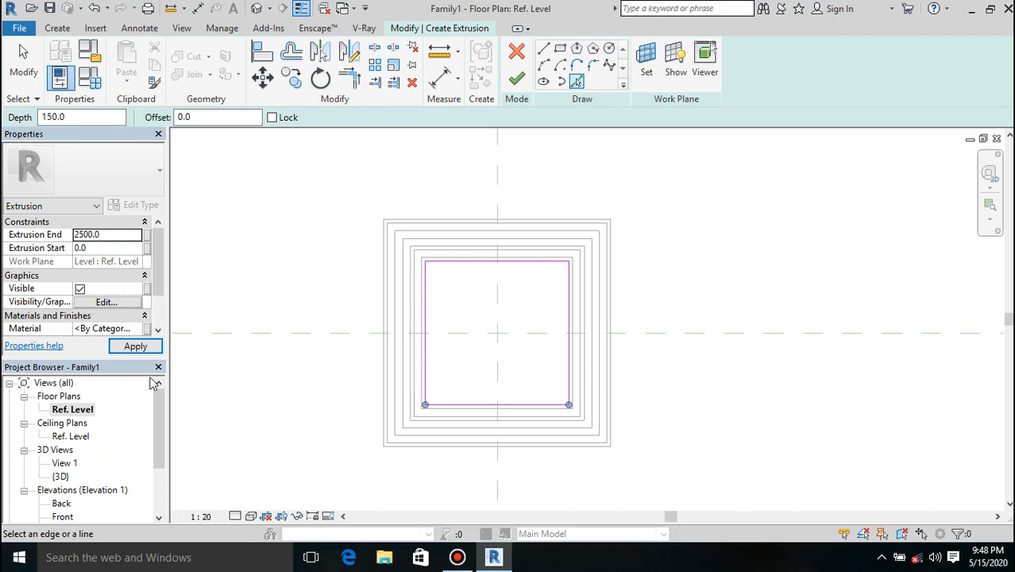
{"action": "left_click", "coordinate": [517, 80]}
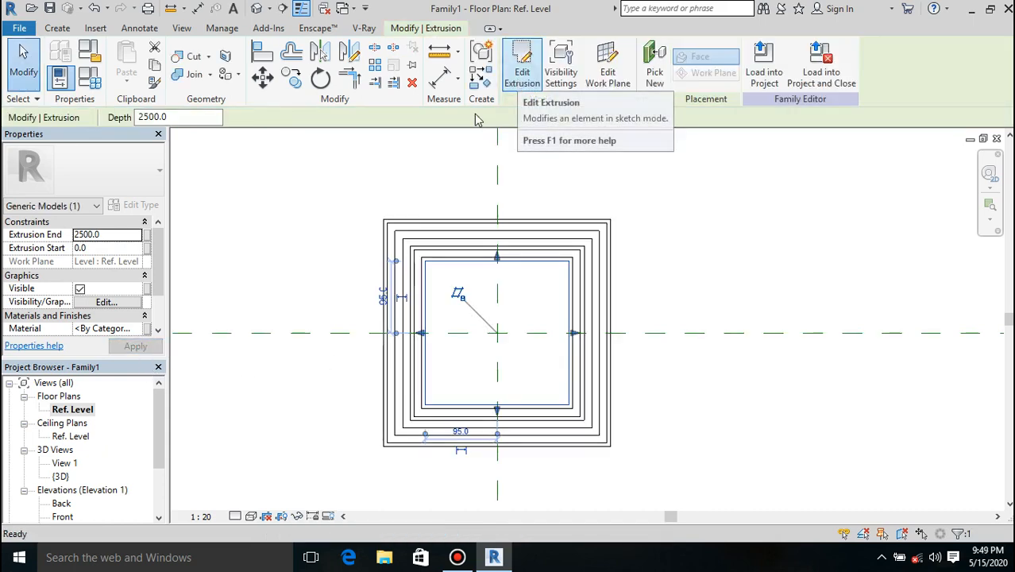
- Open the Back elevation and examine how the shaft meets the upper stepped sweep and the reference plane
{"action": "double_click", "coordinate": [62, 504]}
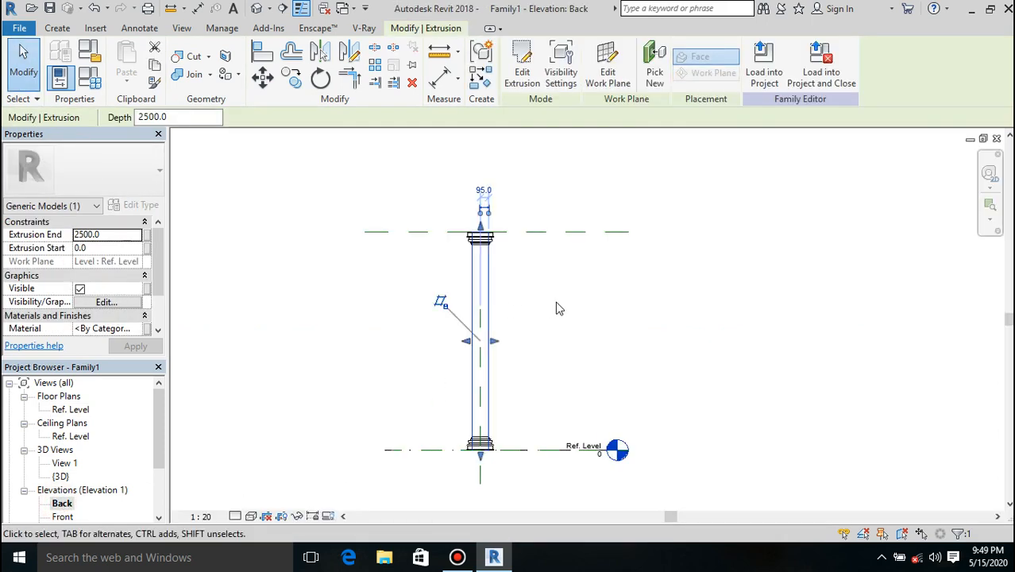
{"action": "left_click", "coordinate": [556, 307]}
{"action": "scroll", "coordinate": [490, 325], "scroll_direction": "up", "scroll_amount": 3}
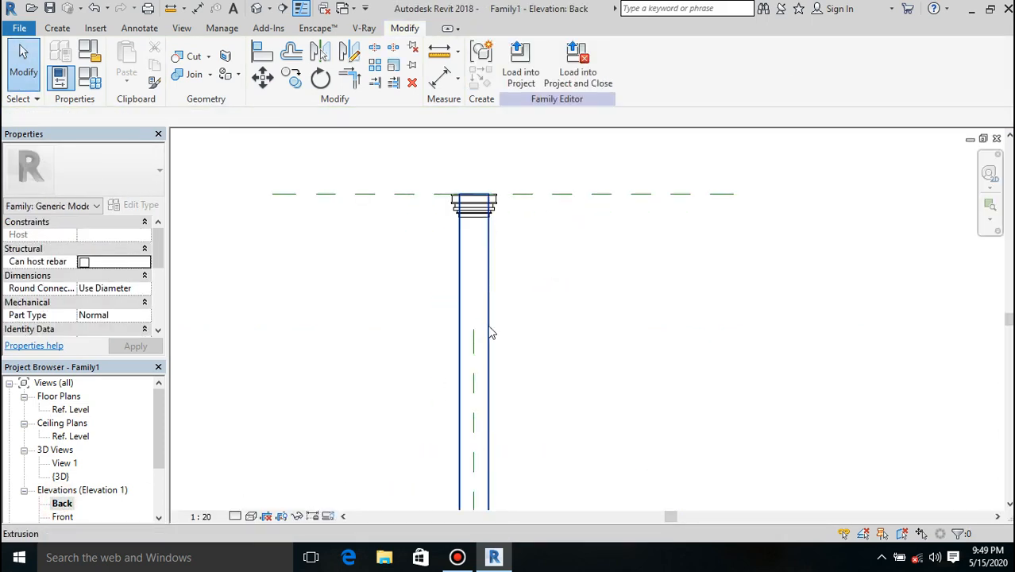
{"action": "scroll", "coordinate": [489, 320], "scroll_direction": "up", "scroll_amount": 2}
{"action": "scroll", "coordinate": [458, 251], "scroll_direction": "down", "scroll_amount": 2}
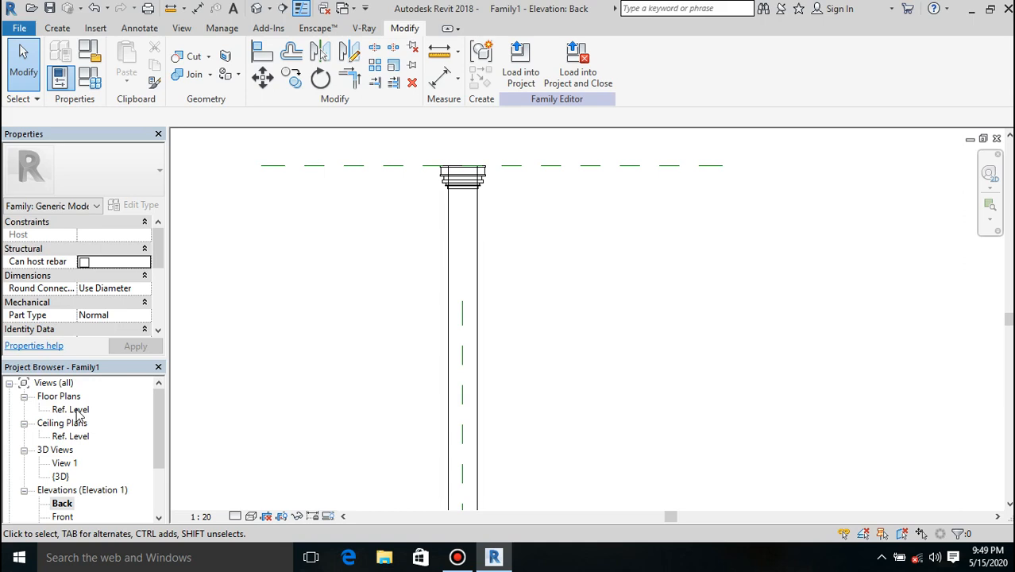
- Start a void revolve and sketch a quarter-circle boundary arc of about 10.6 mm radius on the shaft's left edge, just below the capital
{"action": "left_click", "coordinate": [69, 29]}
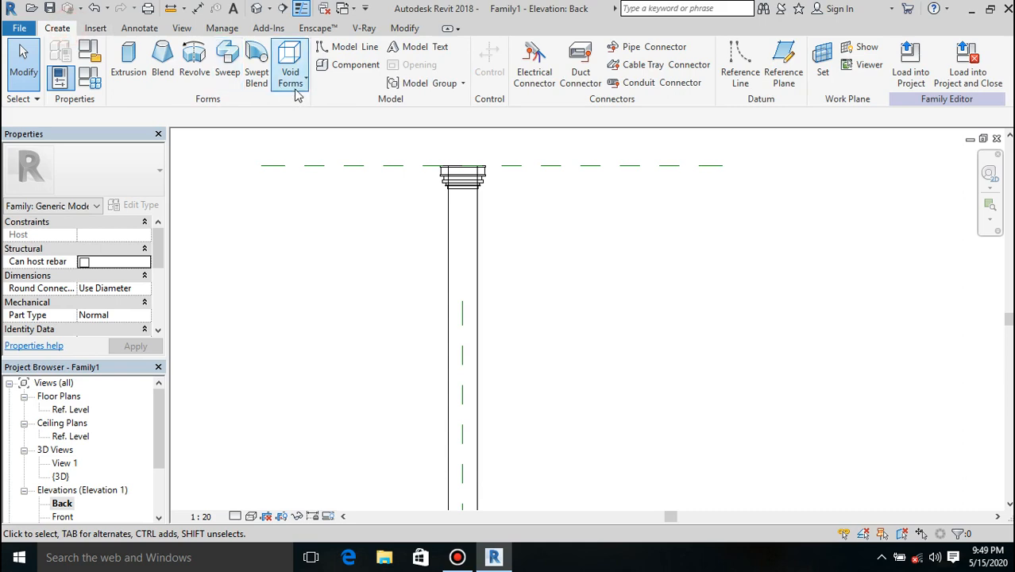
{"action": "left_click", "coordinate": [290, 73]}
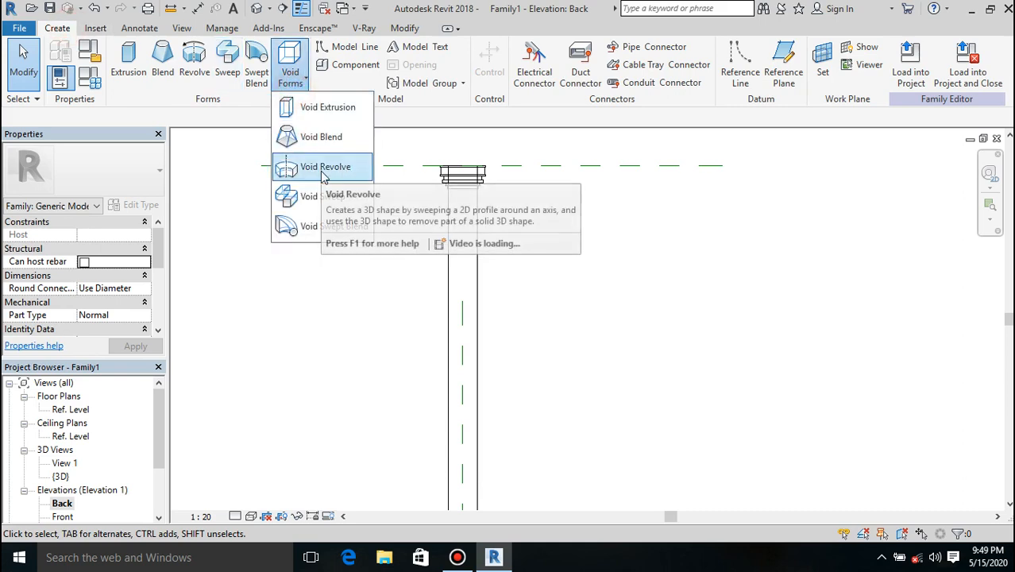
{"action": "left_click", "coordinate": [318, 166]}
{"action": "scroll", "coordinate": [461, 187], "scroll_direction": "up", "scroll_amount": 5}
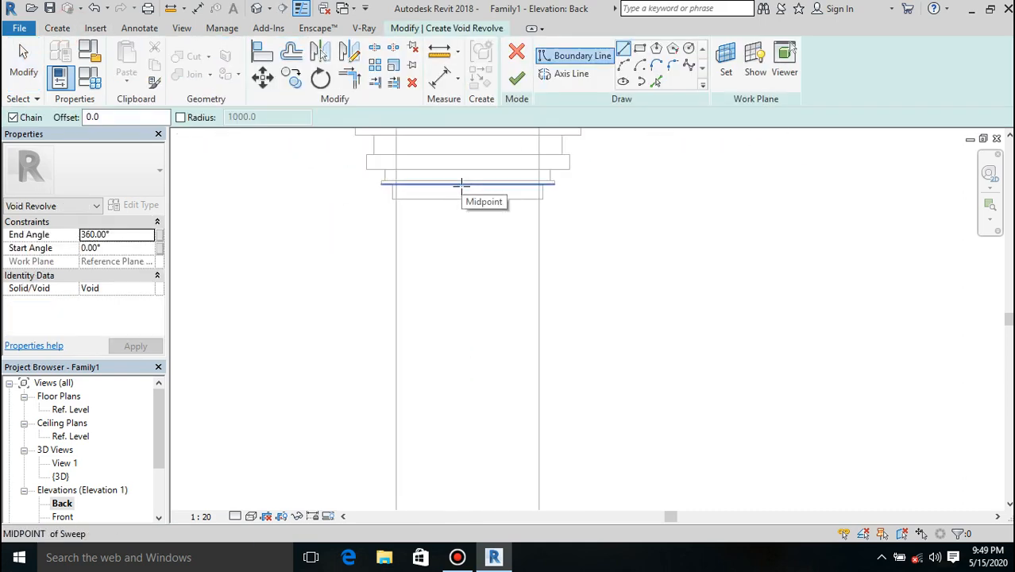
{"action": "scroll", "coordinate": [425, 231], "scroll_direction": "up", "scroll_amount": 1}
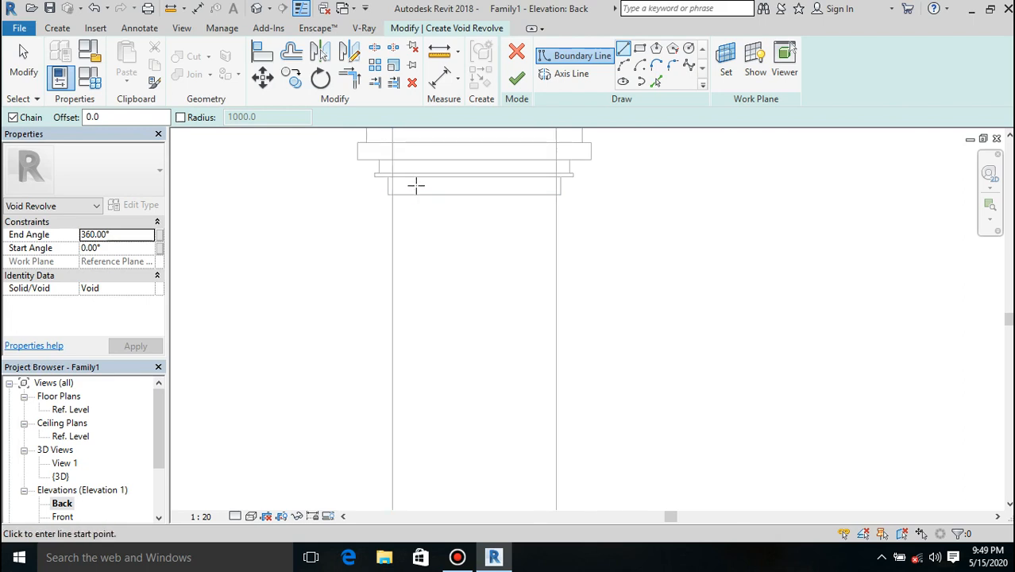
{"action": "scroll", "coordinate": [416, 185], "scroll_direction": "up", "scroll_amount": 3}
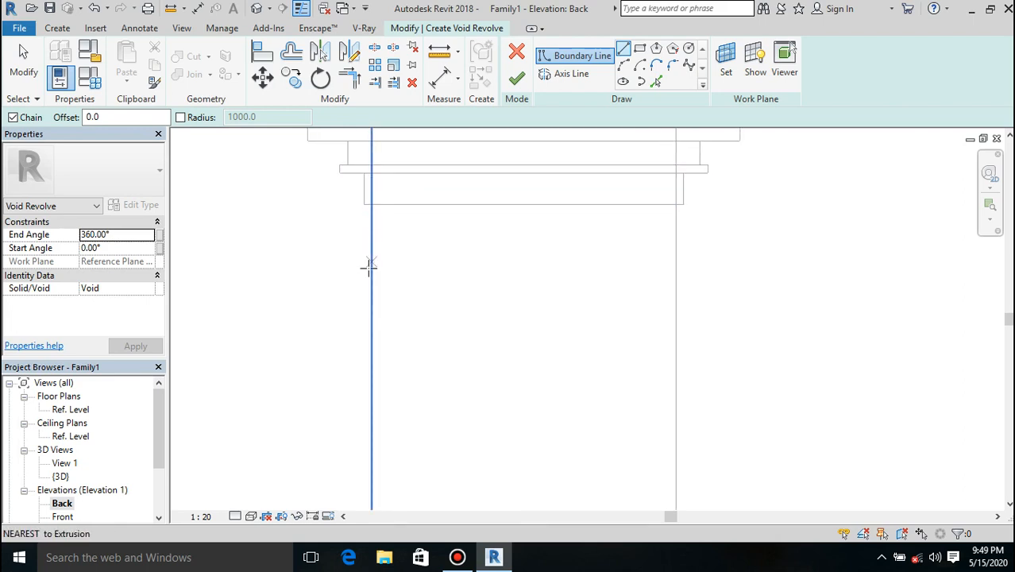
{"action": "left_click", "coordinate": [624, 64]}
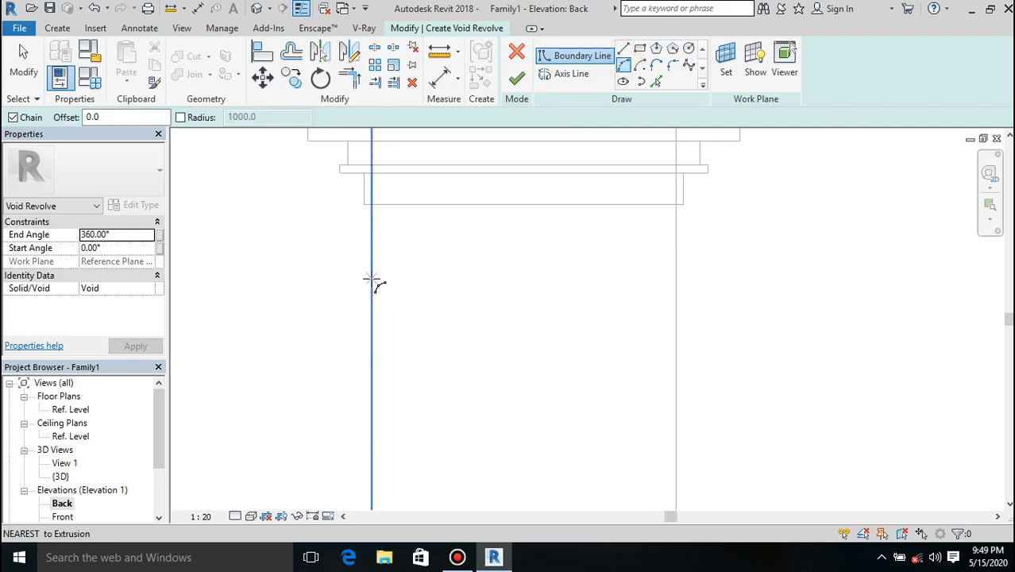
{"action": "left_click", "coordinate": [373, 279]}
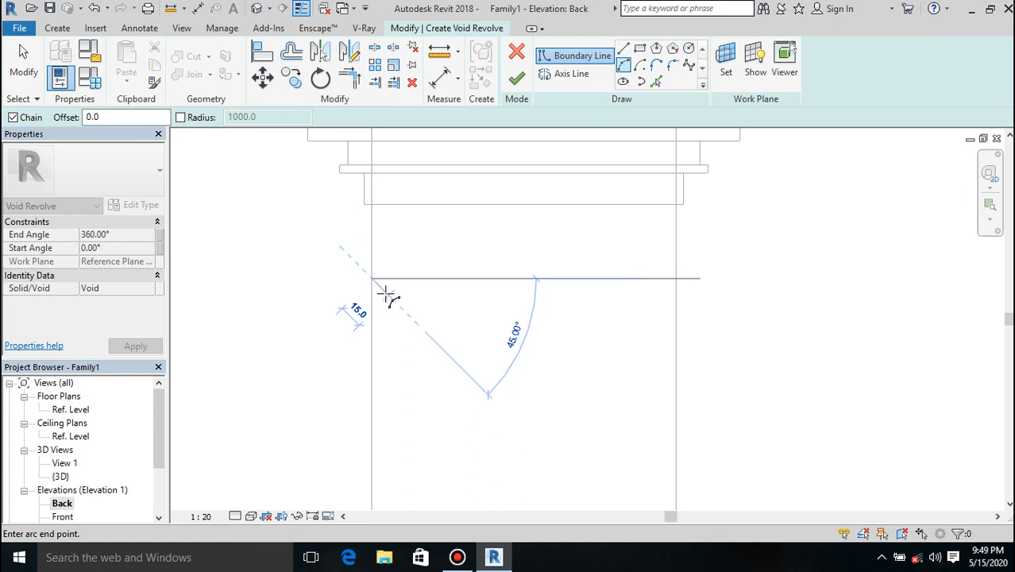
{"action": "left_click", "coordinate": [389, 296]}
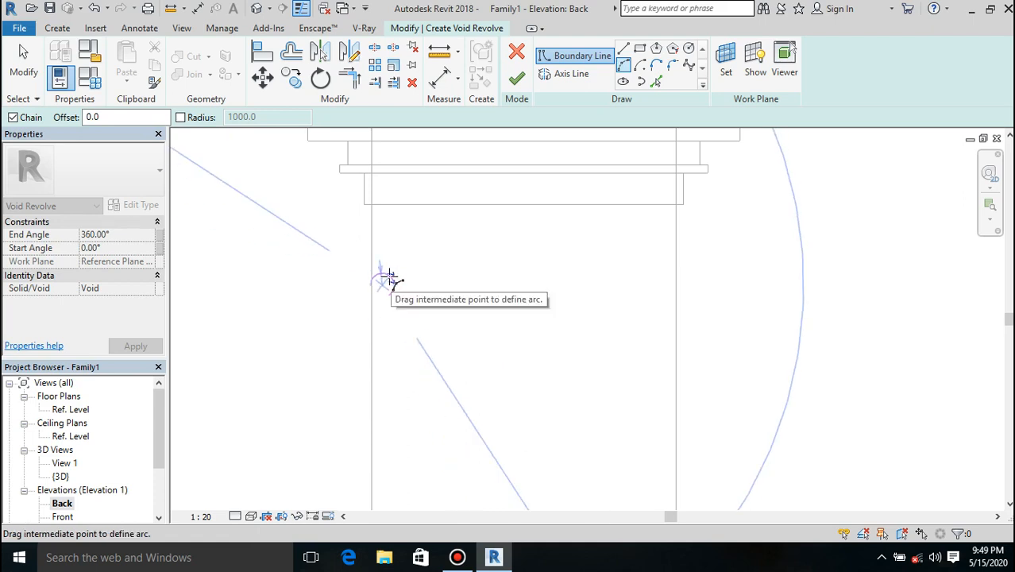
{"action": "left_click", "coordinate": [385, 283]}
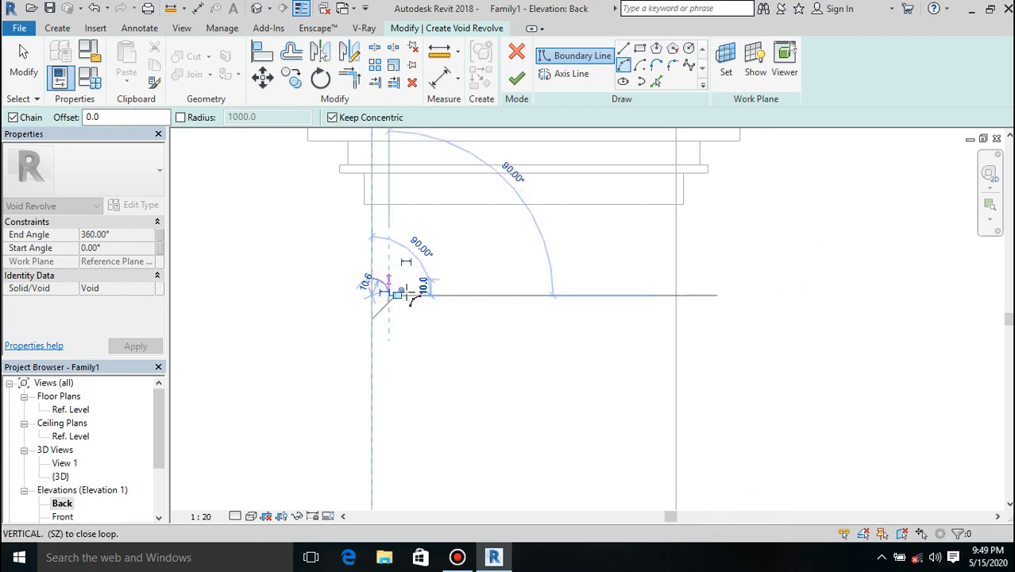
{"action": "scroll", "coordinate": [418, 240], "scroll_direction": "down", "scroll_amount": 8}
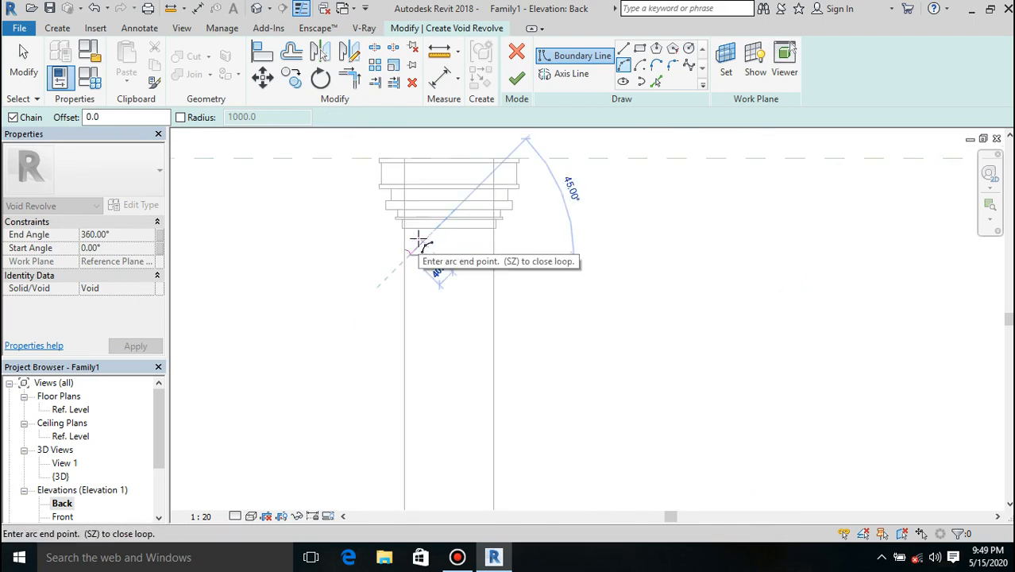
{"action": "scroll", "coordinate": [418, 240], "scroll_direction": "down", "scroll_amount": 3}
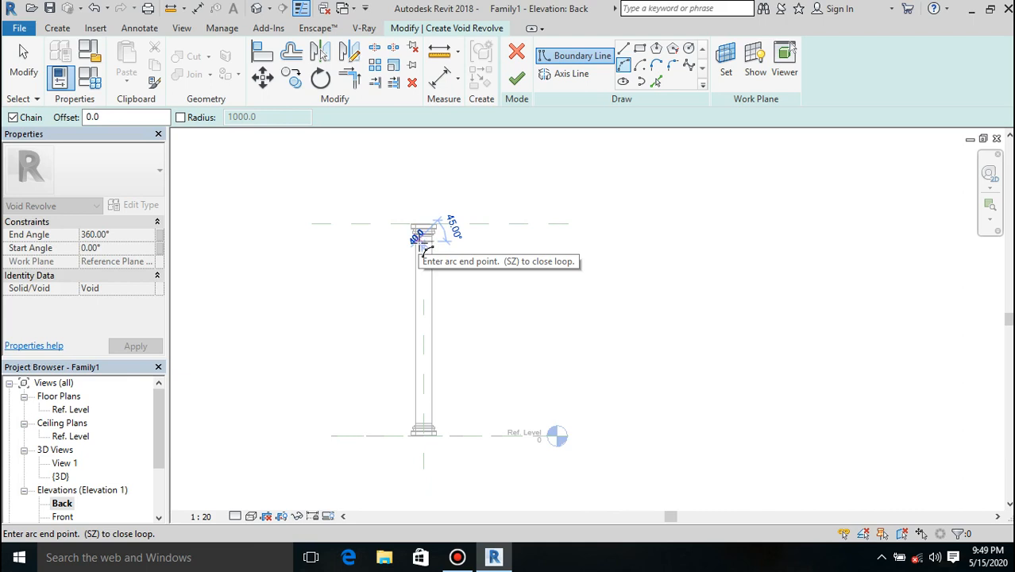
{"action": "key", "text": "Escape"}
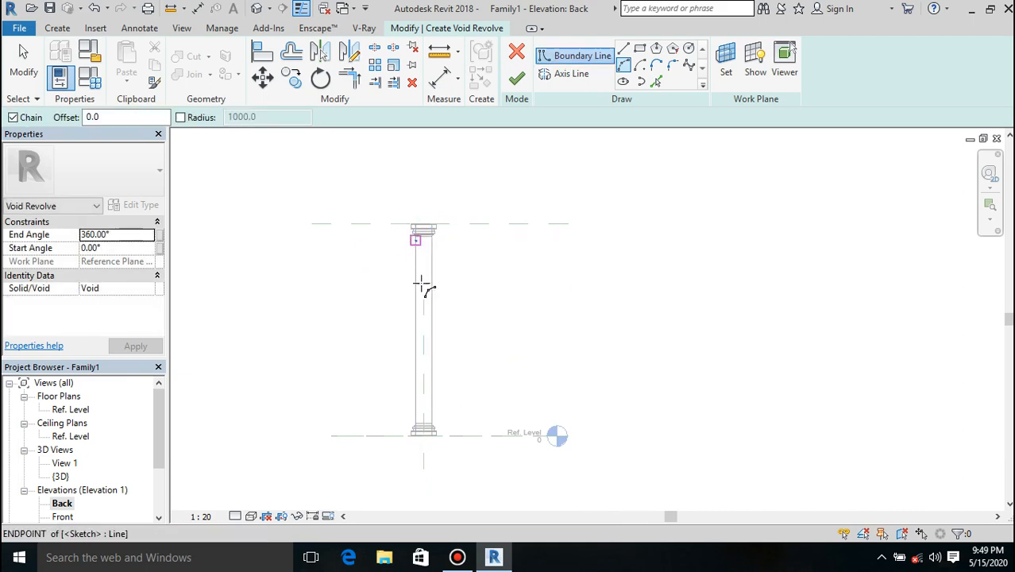
{"action": "scroll", "coordinate": [420, 286], "scroll_direction": "up", "scroll_amount": 5}
{"action": "scroll", "coordinate": [410, 272], "scroll_direction": "down", "scroll_amount": 6}
{"action": "scroll", "coordinate": [410, 218], "scroll_direction": "up", "scroll_amount": 8}
{"action": "key", "text": "Escape"}
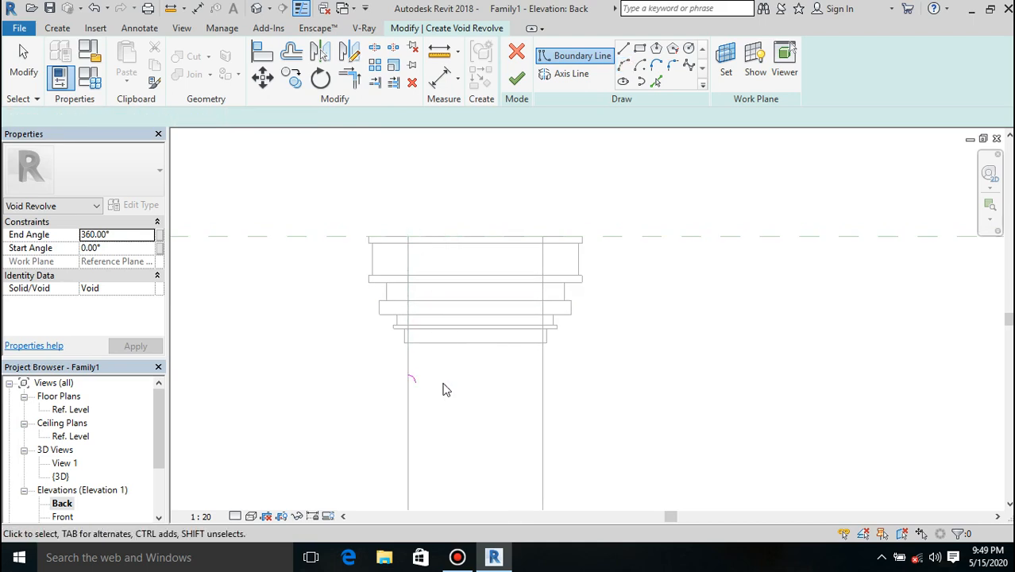
- Mirror a copy of the arc to the shaft's lower end across a horizontal axis drawn at the shaft's mid-height
{"action": "left_click", "coordinate": [415, 383]}
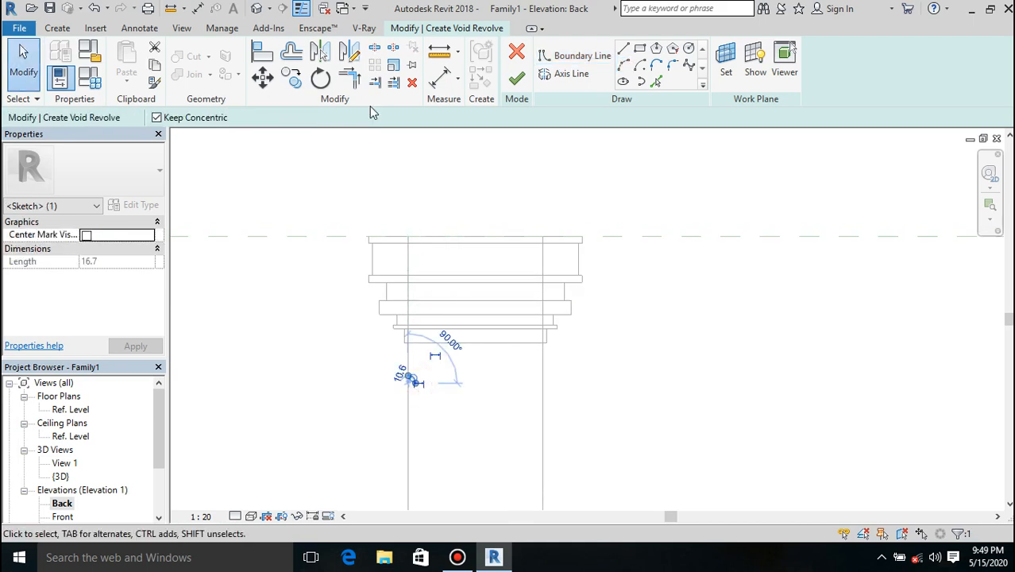
{"action": "left_click", "coordinate": [349, 52]}
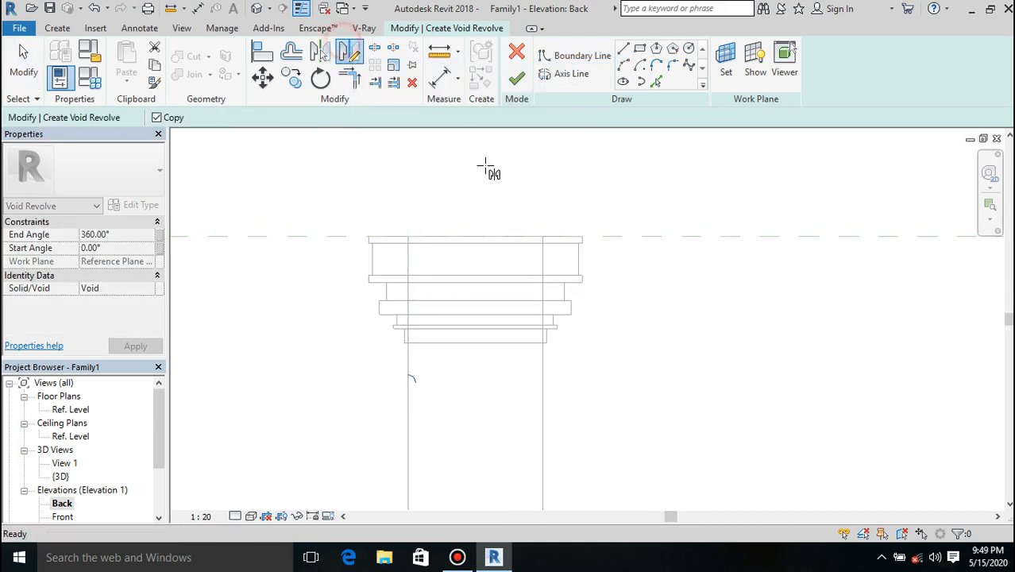
{"action": "scroll", "coordinate": [486, 166], "scroll_direction": "down", "scroll_amount": 3}
{"action": "scroll", "coordinate": [485, 164], "scroll_direction": "down", "scroll_amount": 1}
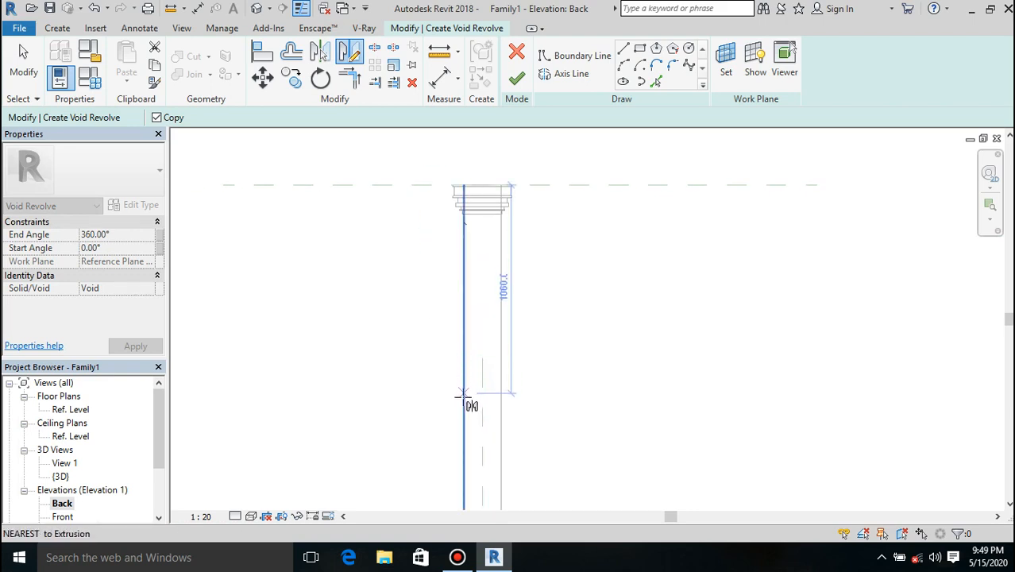
{"action": "left_click", "coordinate": [463, 432]}
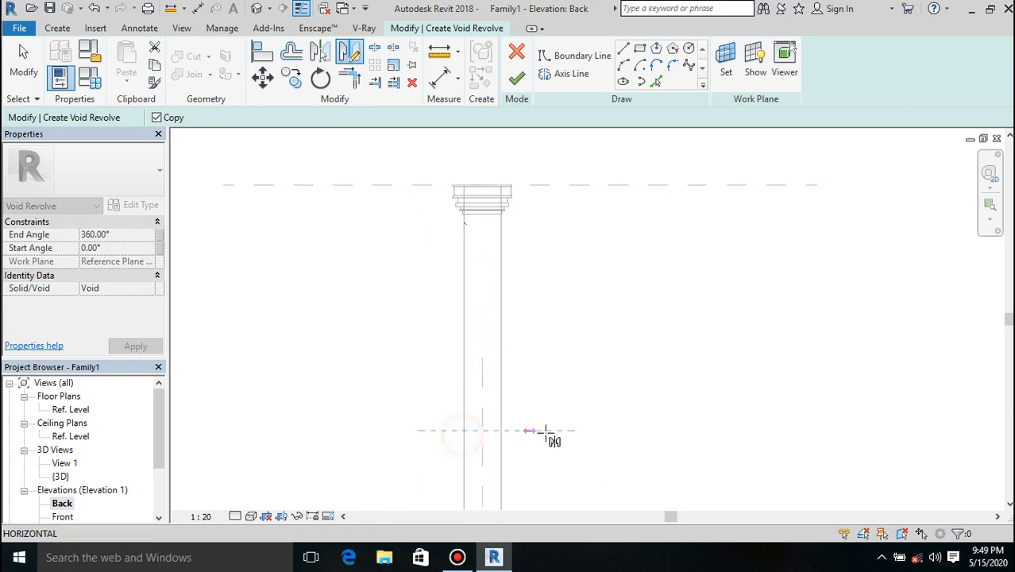
{"action": "left_click", "coordinate": [546, 434]}
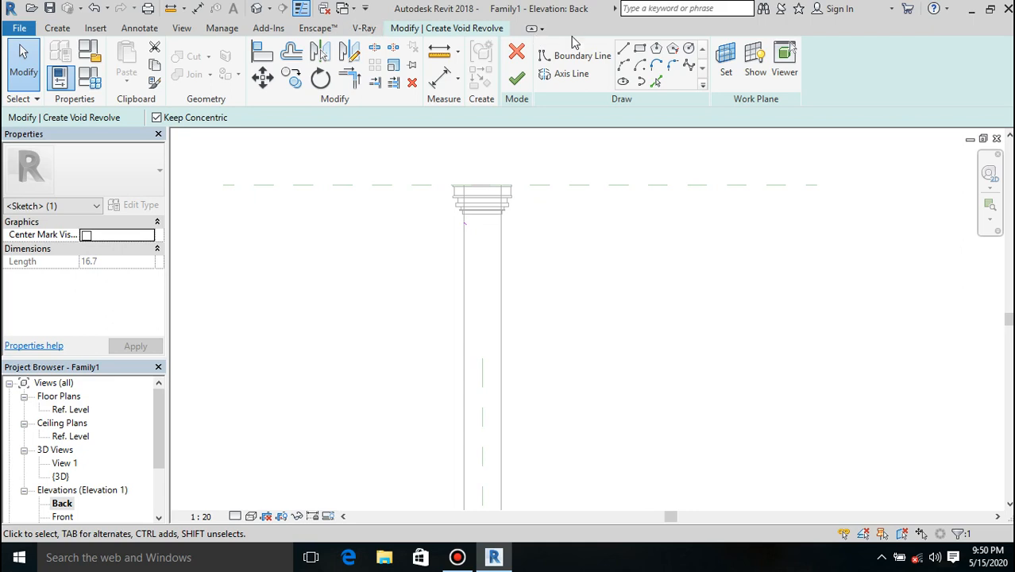
- Draw a vertical boundary line from the upper arc's inner endpoint down to the mirrored arc's inner endpoint
{"action": "left_click", "coordinate": [624, 50]}
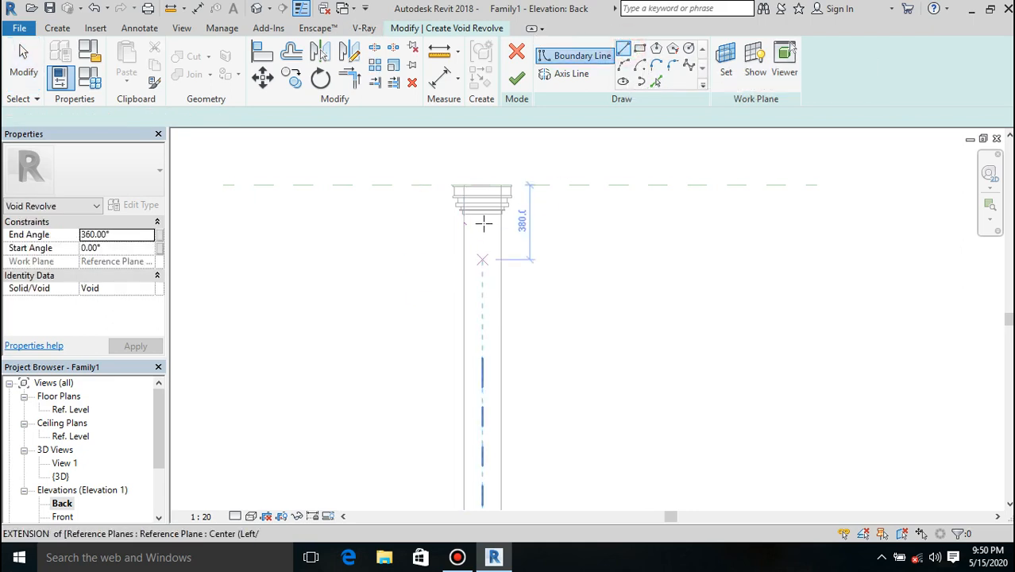
{"action": "scroll", "coordinate": [483, 219], "scroll_direction": "up", "scroll_amount": 5}
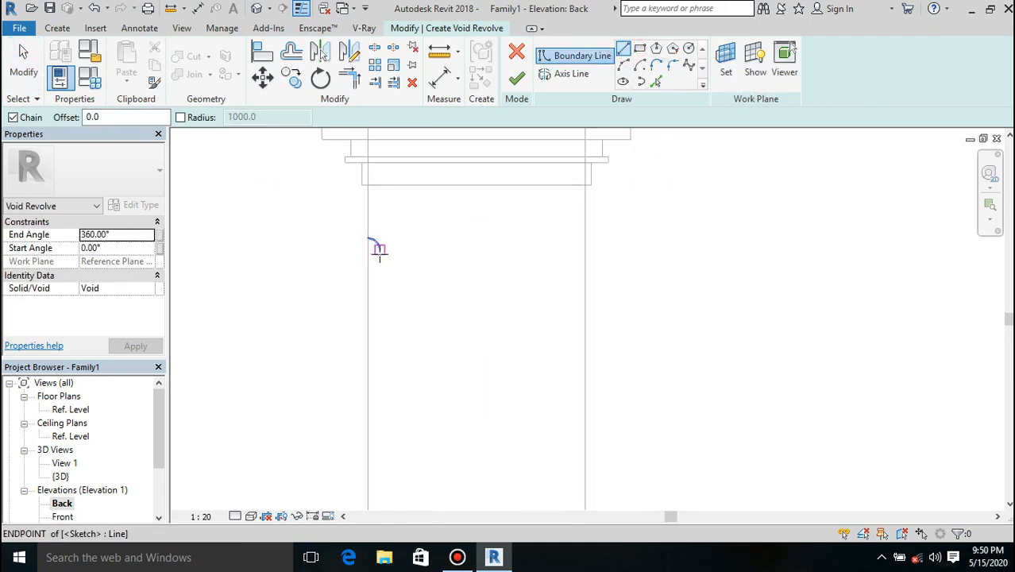
{"action": "left_click", "coordinate": [380, 249]}
{"action": "scroll", "coordinate": [467, 220], "scroll_direction": "down", "scroll_amount": 6}
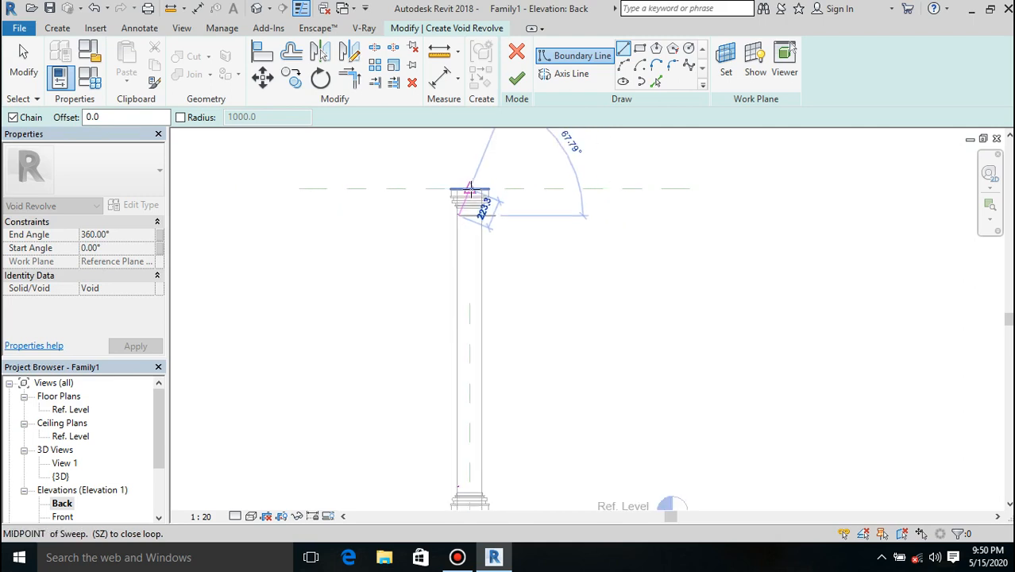
{"action": "scroll", "coordinate": [465, 387], "scroll_direction": "up", "scroll_amount": 3}
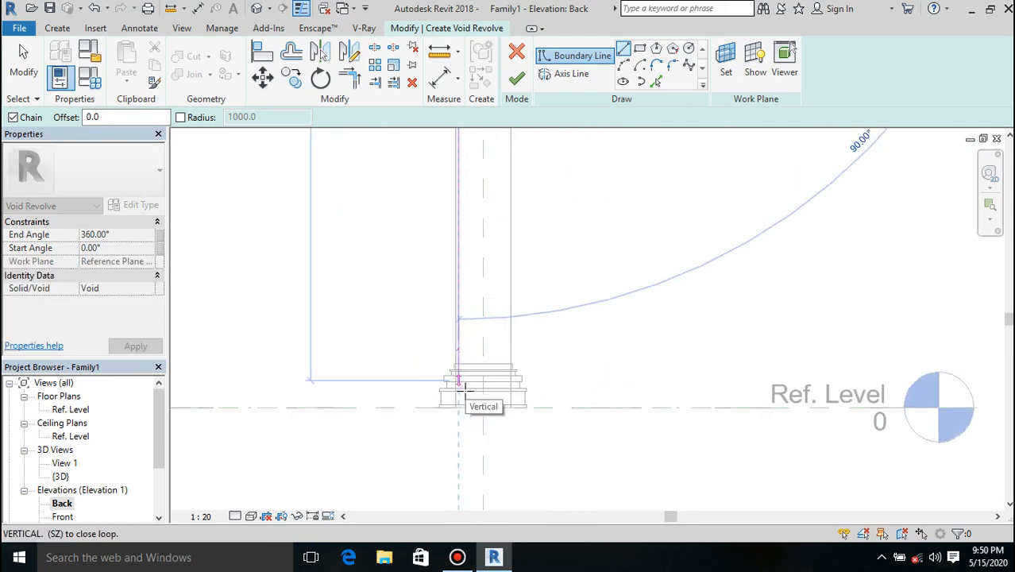
{"action": "scroll", "coordinate": [458, 386], "scroll_direction": "up", "scroll_amount": 4}
{"action": "left_click", "coordinate": [447, 265]}
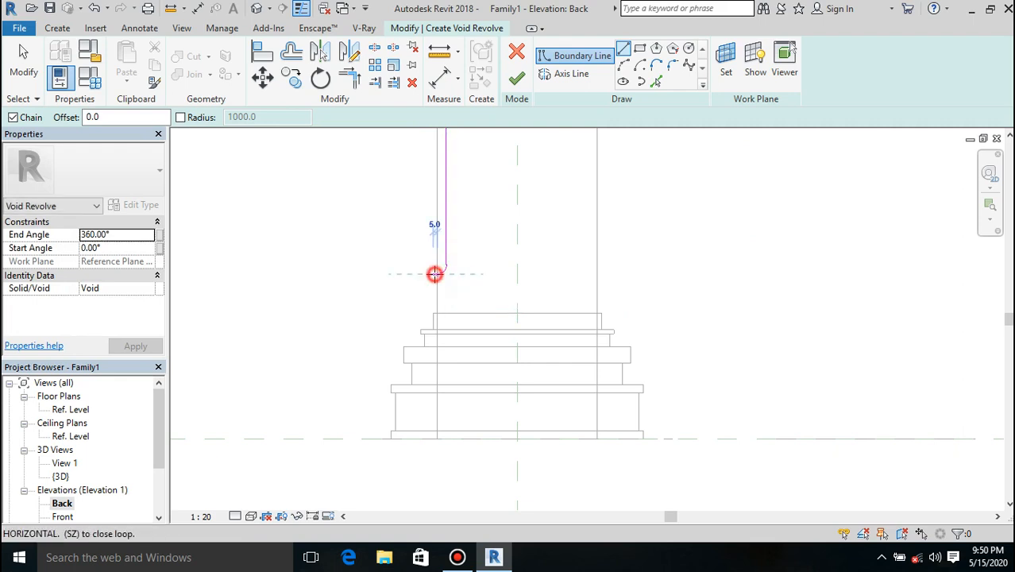
- Close the void profile with a vertical boundary line along the shaft's left edge, joining the outer endpoints of both arcs
{"action": "scroll", "coordinate": [435, 274], "scroll_direction": "down", "scroll_amount": 5}
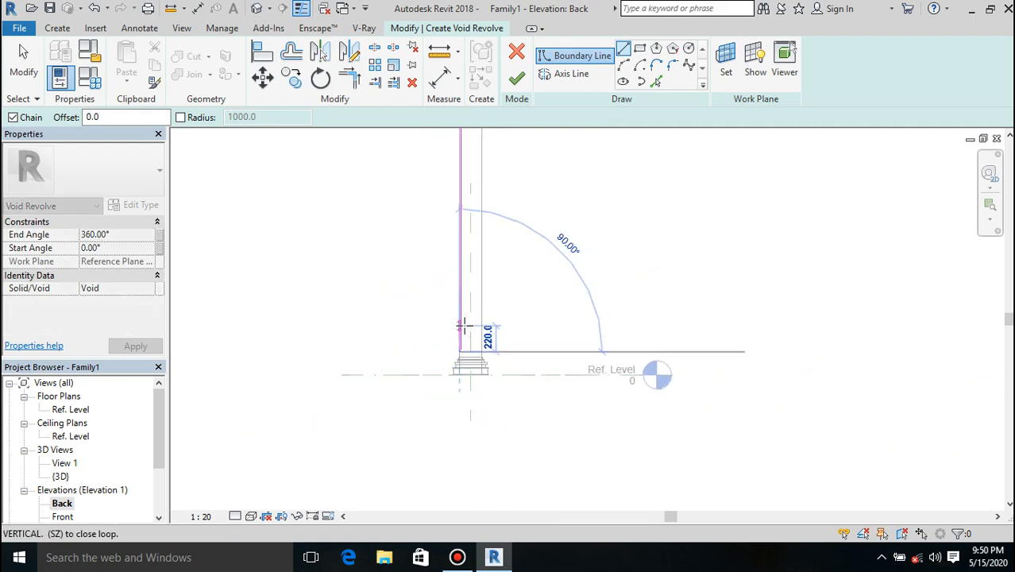
{"action": "scroll", "coordinate": [462, 164], "scroll_direction": "up", "scroll_amount": 5}
{"action": "scroll", "coordinate": [461, 164], "scroll_direction": "up", "scroll_amount": 3}
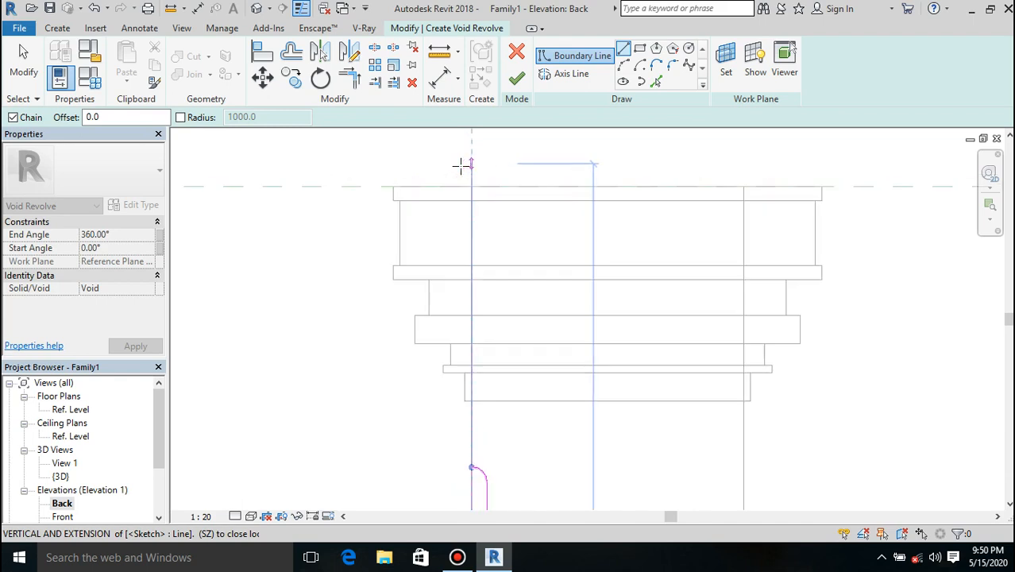
{"action": "left_click", "coordinate": [471, 468]}
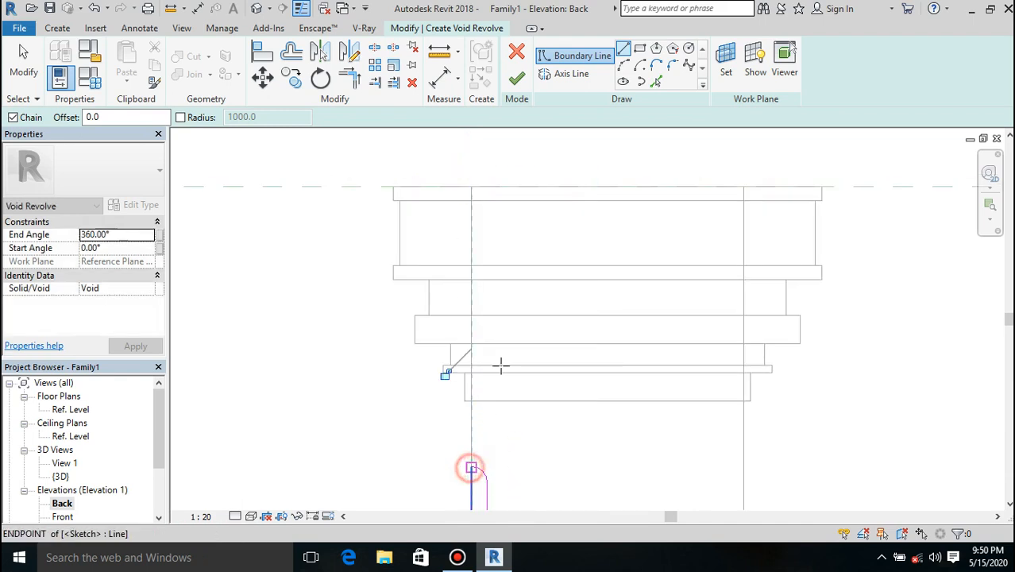
- Draw the revolve axis along the shaft's left edge from the capital's underside to the base's top, and finish the 360° void revolve
{"action": "left_click", "coordinate": [571, 74]}
{"action": "left_click", "coordinate": [472, 402]}
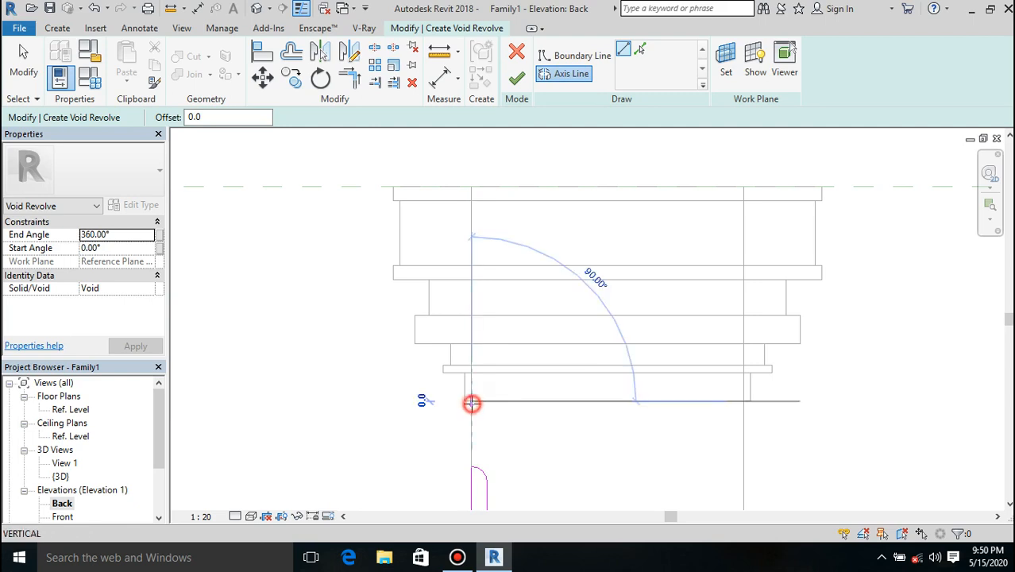
{"action": "scroll", "coordinate": [487, 315], "scroll_direction": "down", "scroll_amount": 10}
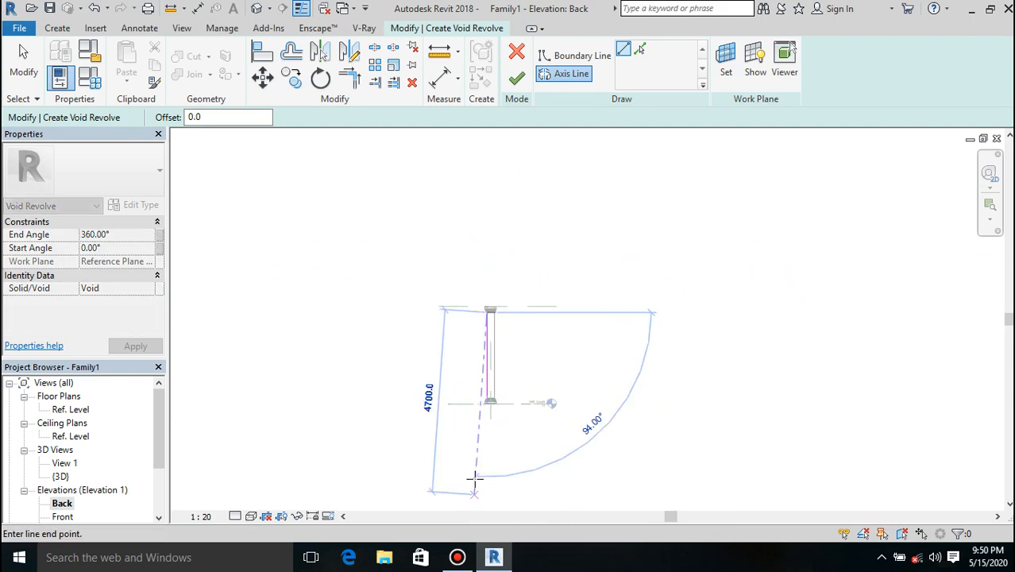
{"action": "scroll", "coordinate": [483, 403], "scroll_direction": "up", "scroll_amount": 6}
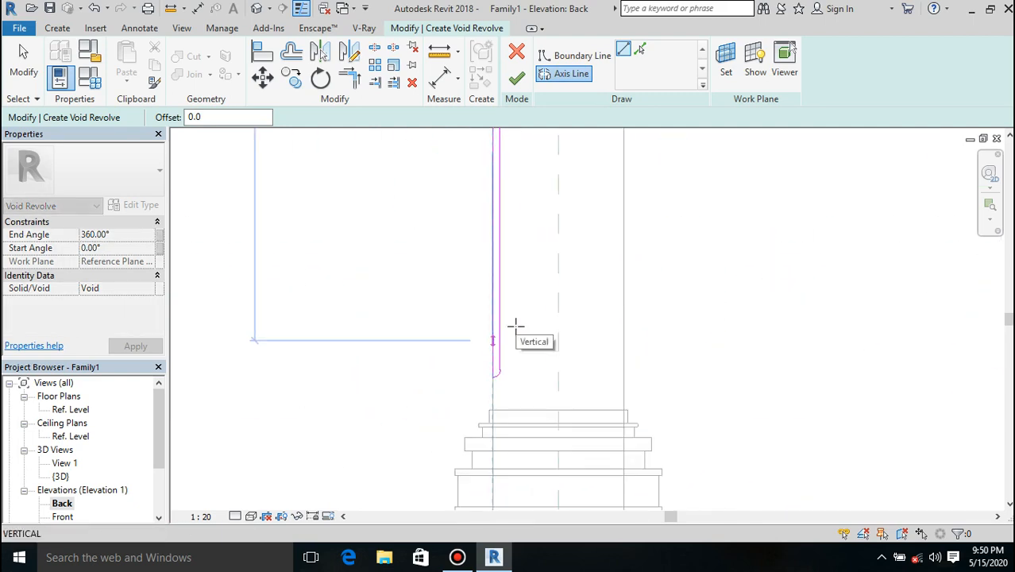
{"action": "scroll", "coordinate": [496, 422], "scroll_direction": "up", "scroll_amount": 3}
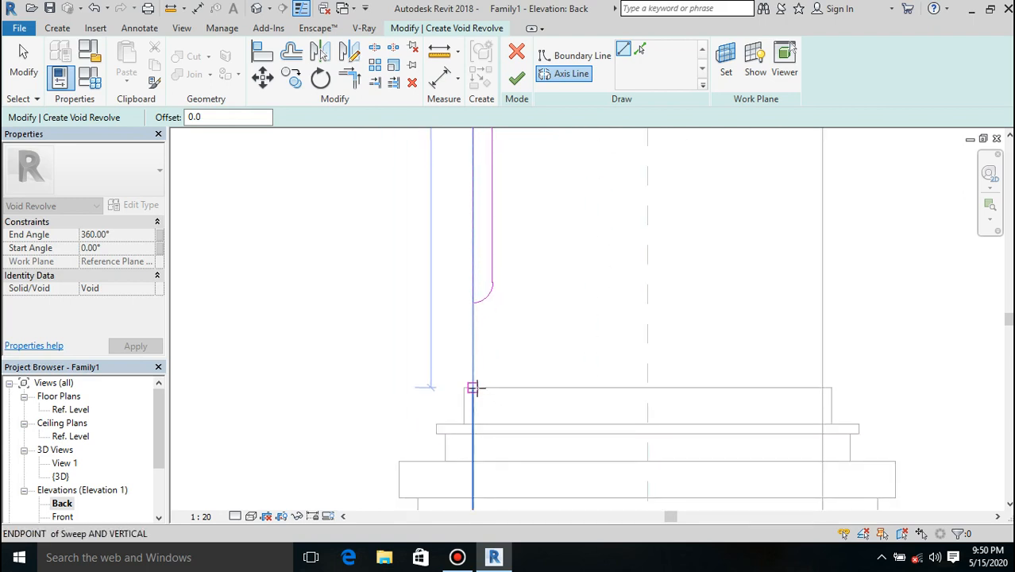
{"action": "left_click", "coordinate": [472, 388]}
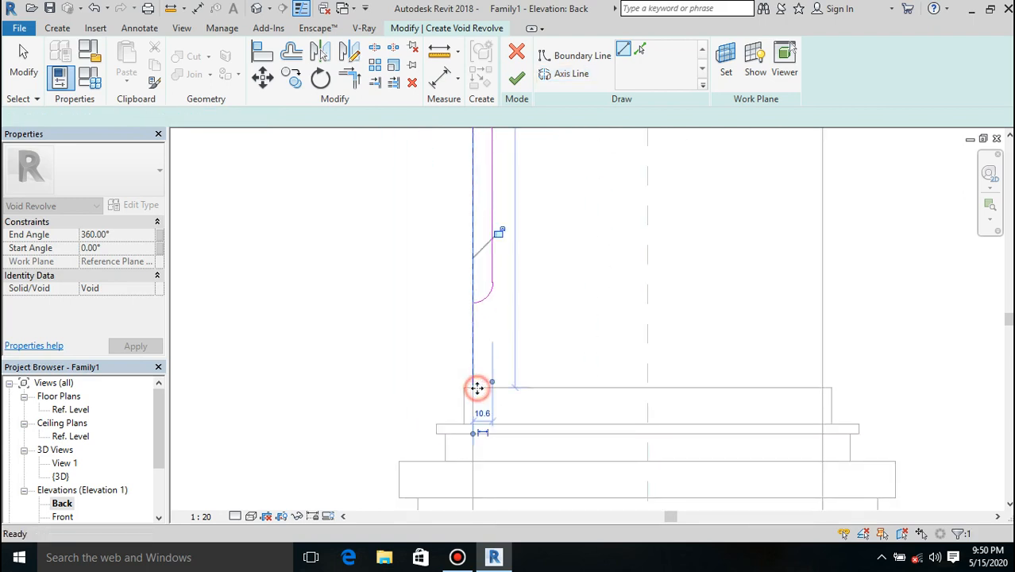
{"action": "left_click", "coordinate": [516, 76]}
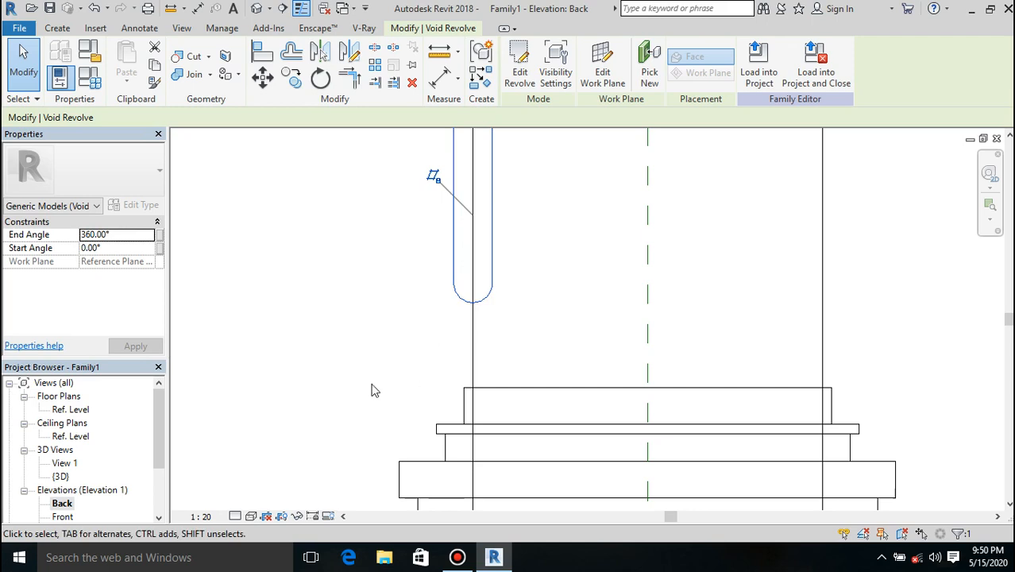
- Open the Ref. Level floor plan and bring the void revolve on the shaft's edge into close view
{"action": "double_click", "coordinate": [68, 410]}
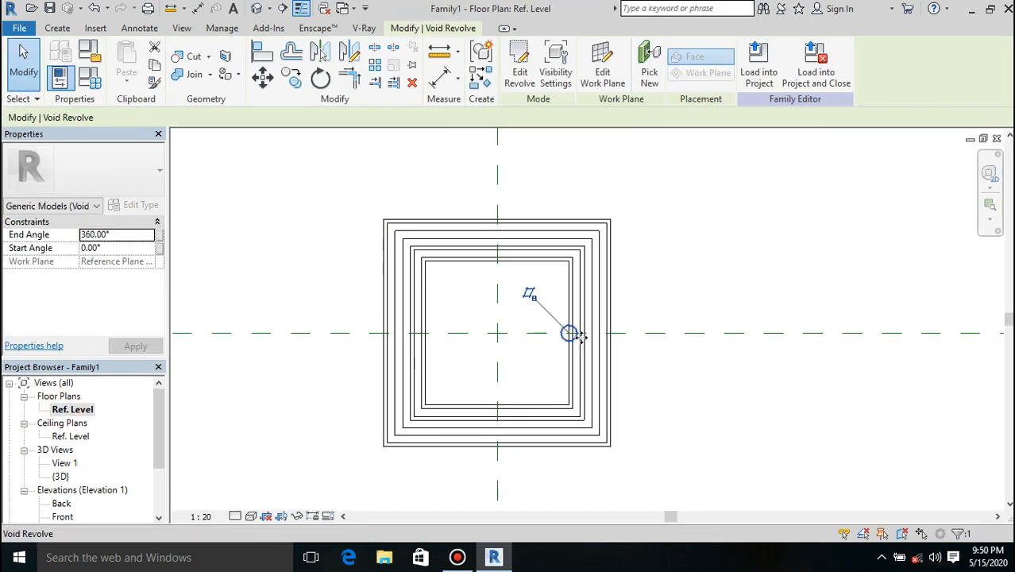
{"action": "scroll", "coordinate": [581, 338], "scroll_direction": "up", "scroll_amount": 3}
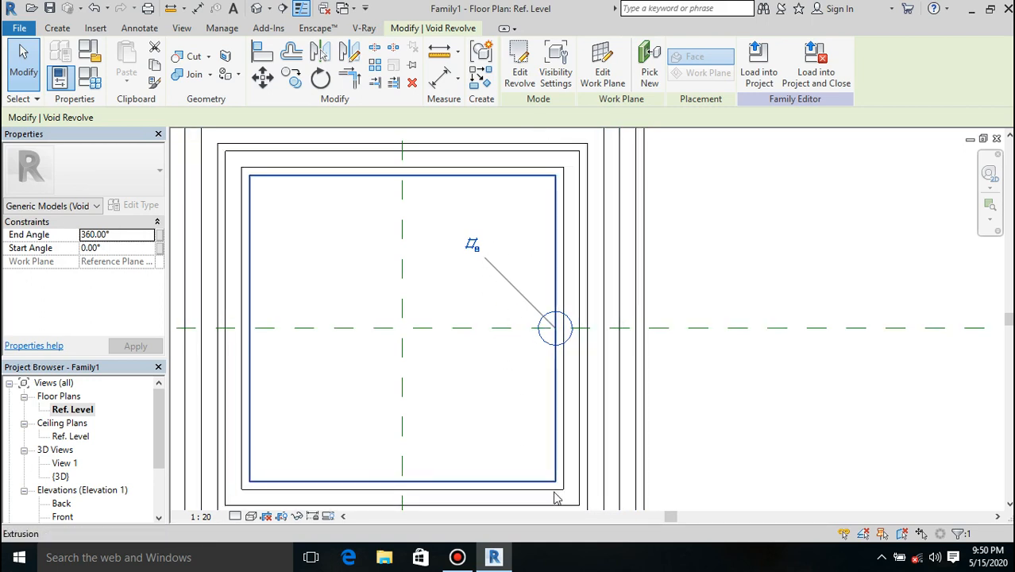
{"action": "left_click", "coordinate": [374, 65]}
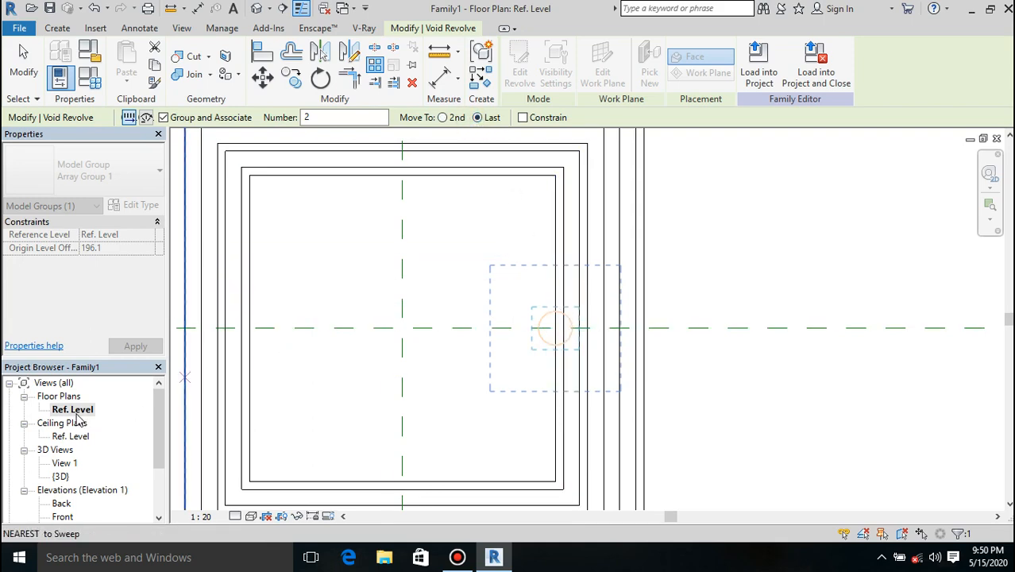
{"action": "key", "text": "Escape"}
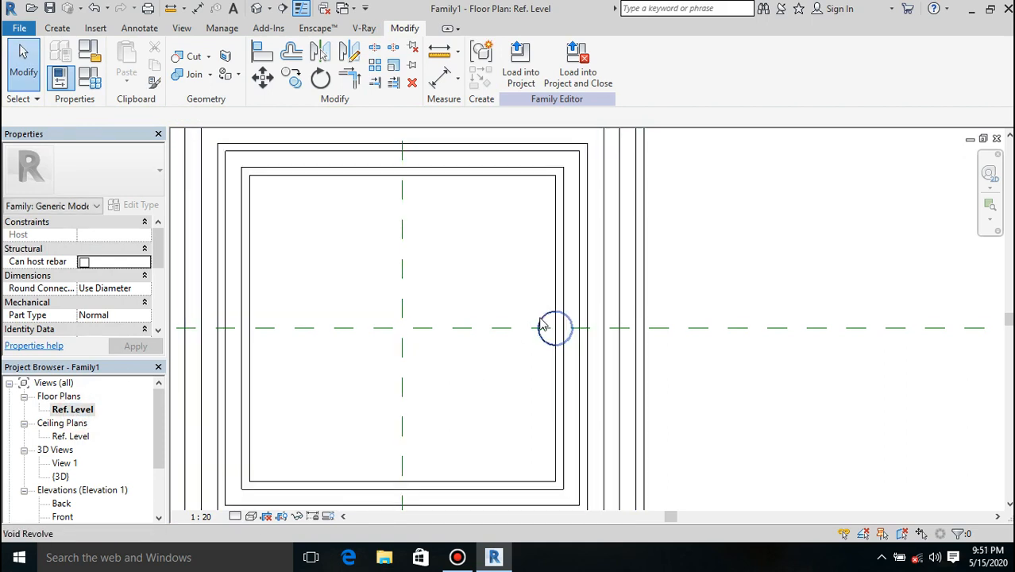
{"action": "left_click", "coordinate": [540, 319]}
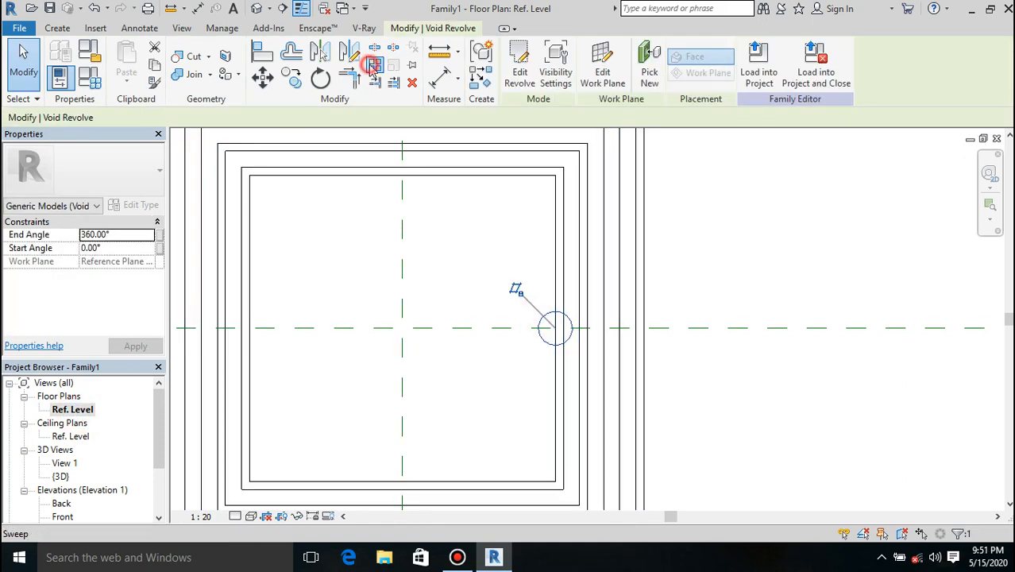
{"action": "left_click", "coordinate": [373, 65]}
{"action": "left_click", "coordinate": [555, 317]}
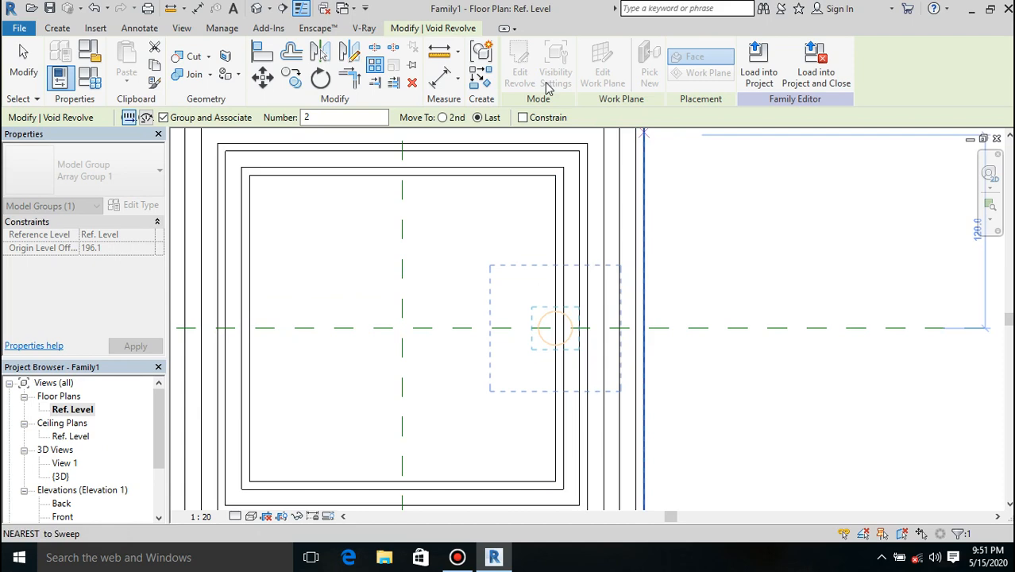
{"action": "key", "text": "Escape"}
{"action": "key", "text": "Escape"}
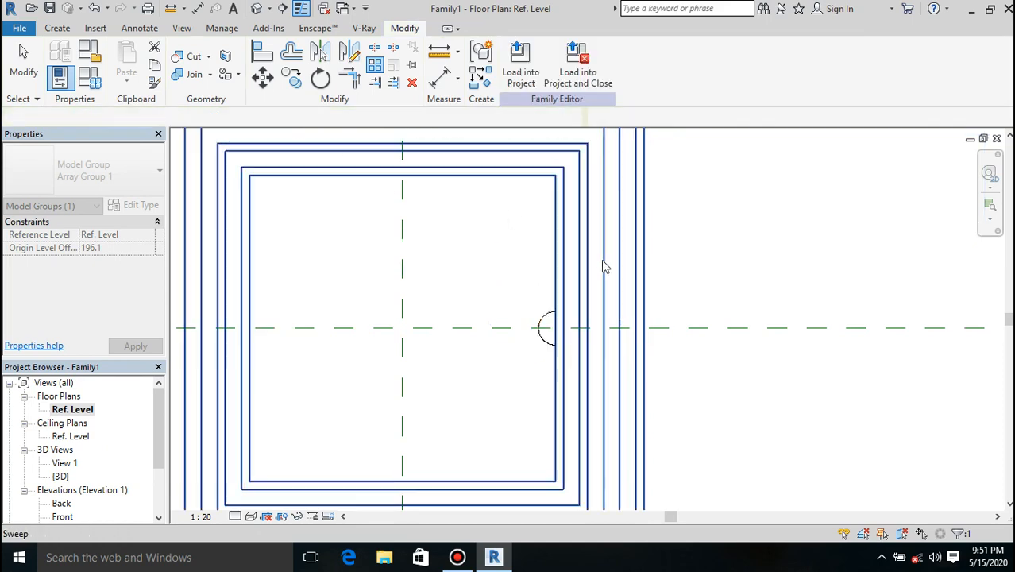
- Set the work plane by name to Level : Ref. Level
{"action": "left_click", "coordinate": [57, 28]}
{"action": "left_click", "coordinate": [823, 60]}
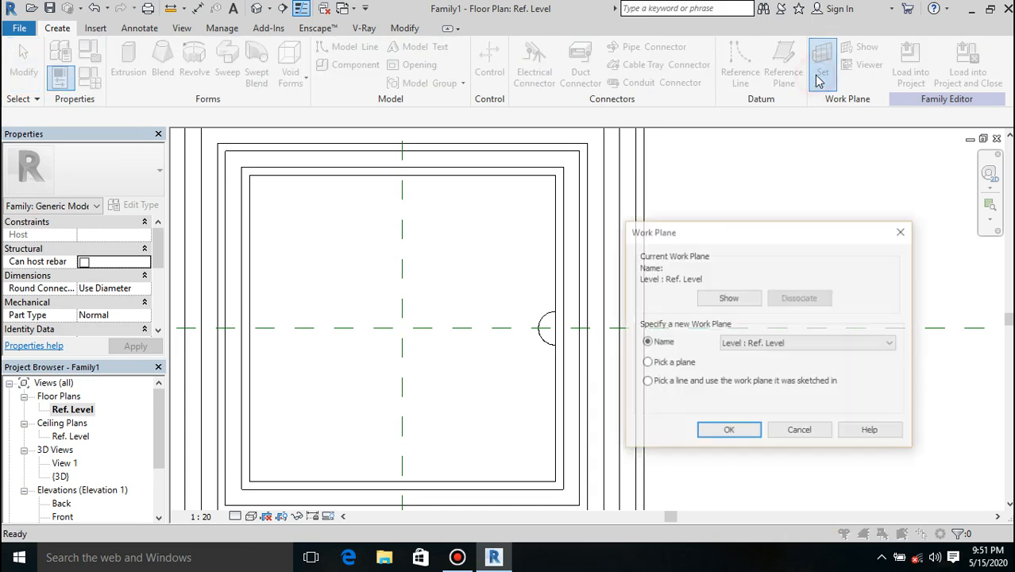
{"action": "left_click", "coordinate": [738, 343]}
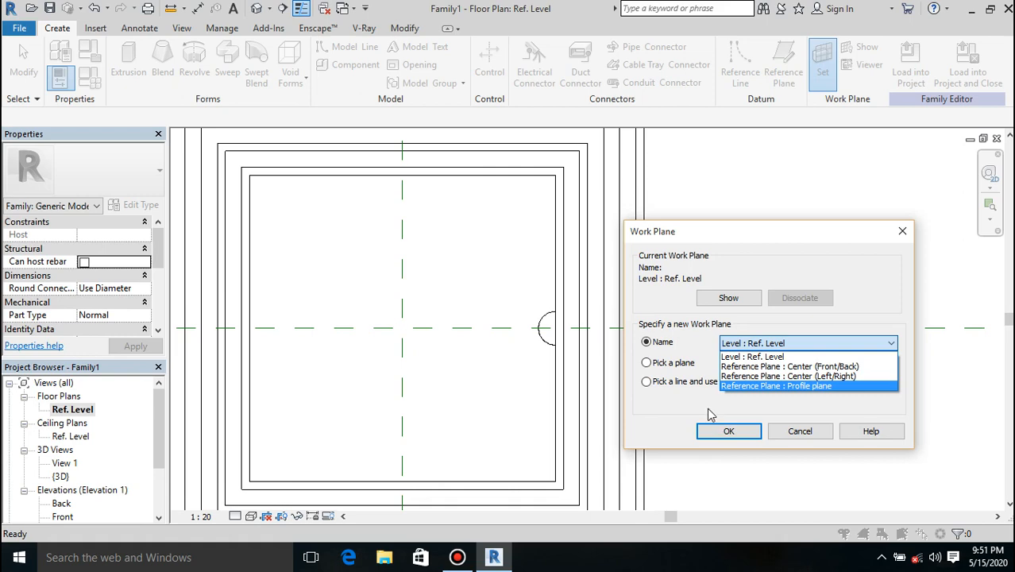
{"action": "left_click", "coordinate": [743, 357]}
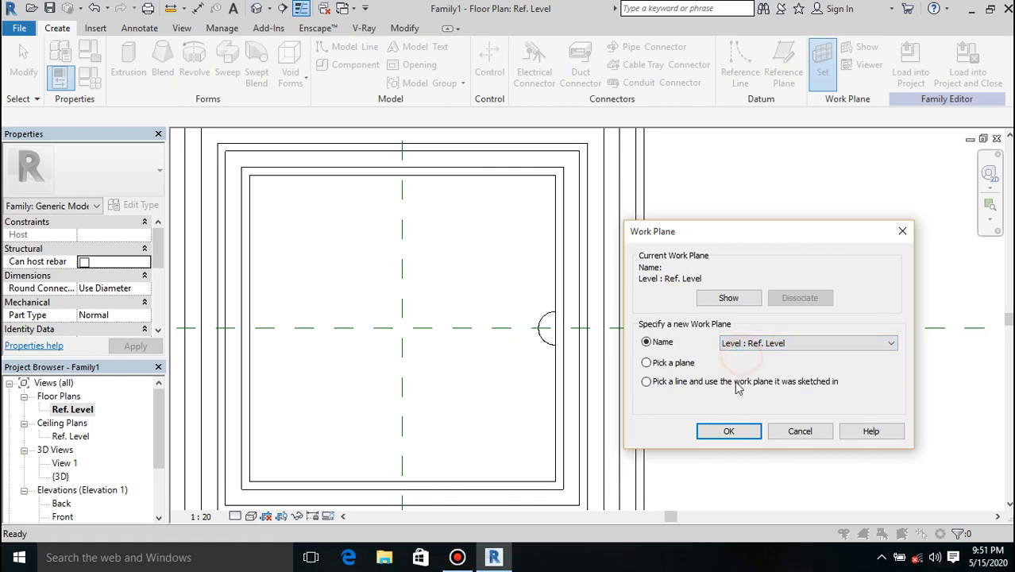
{"action": "left_click", "coordinate": [717, 438]}
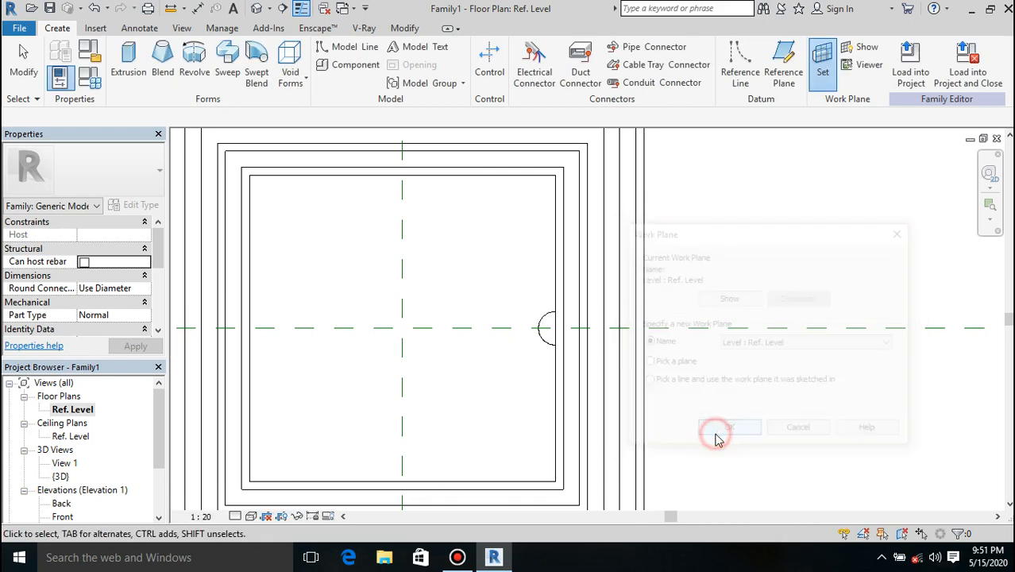
{"action": "left_click", "coordinate": [546, 316]}
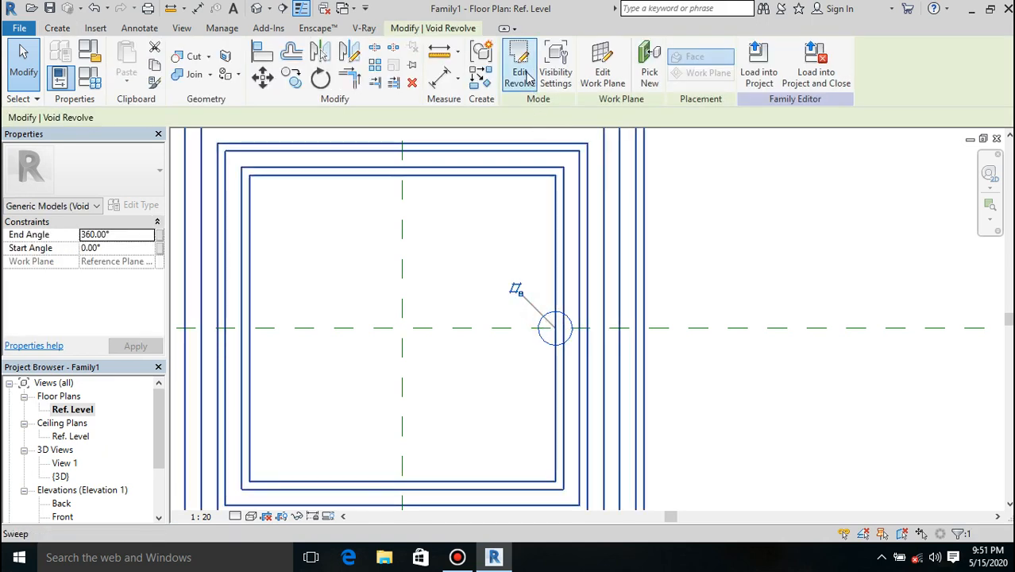
{"action": "left_click", "coordinate": [374, 67]}
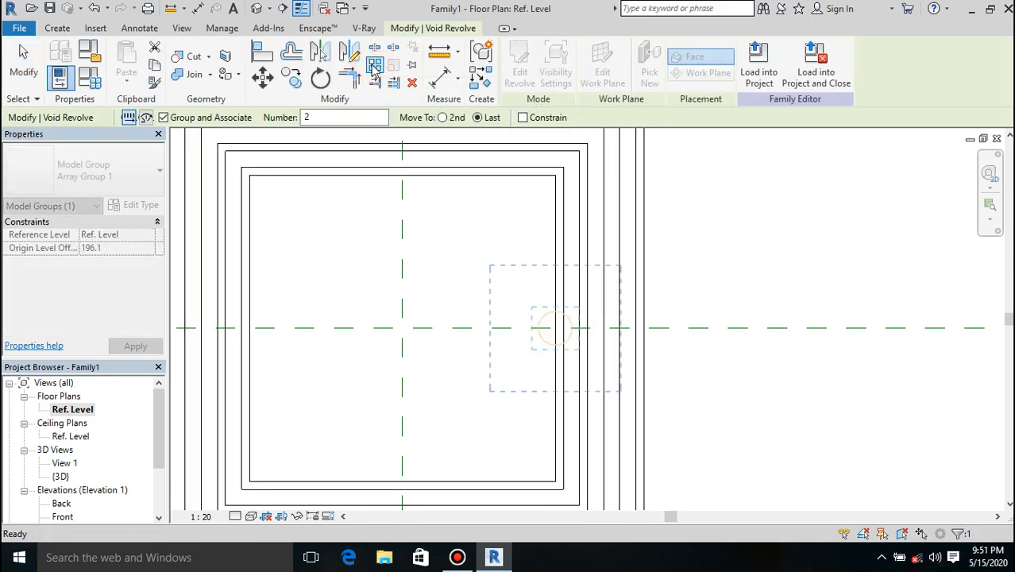
{"action": "left_click", "coordinate": [556, 324]}
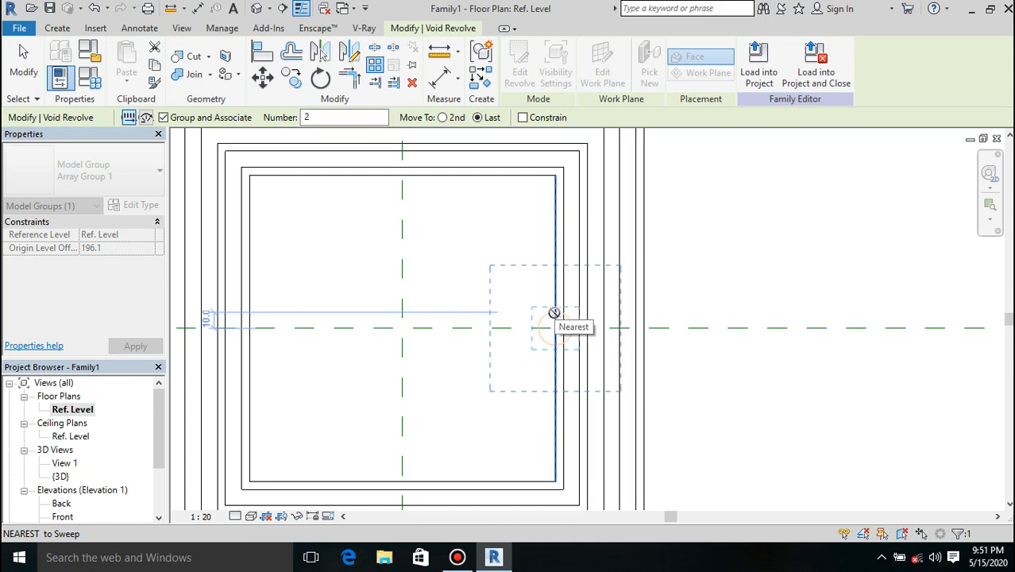
{"action": "left_click", "coordinate": [429, 165]}
- Try copying the void revolve twice up along the shaft's right edge at 40 mm spacing
{"action": "left_click", "coordinate": [289, 79]}
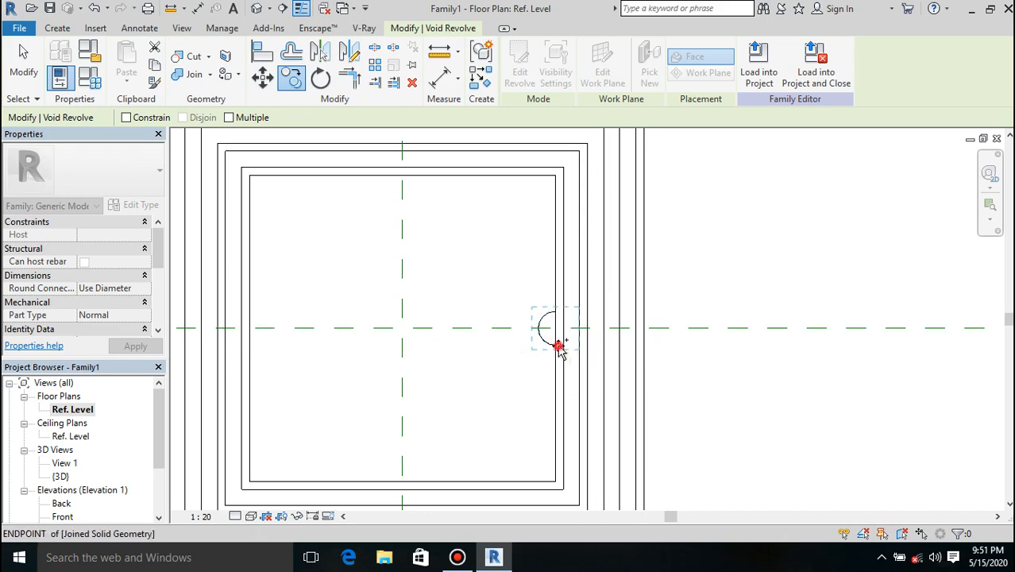
{"action": "left_click", "coordinate": [555, 346]}
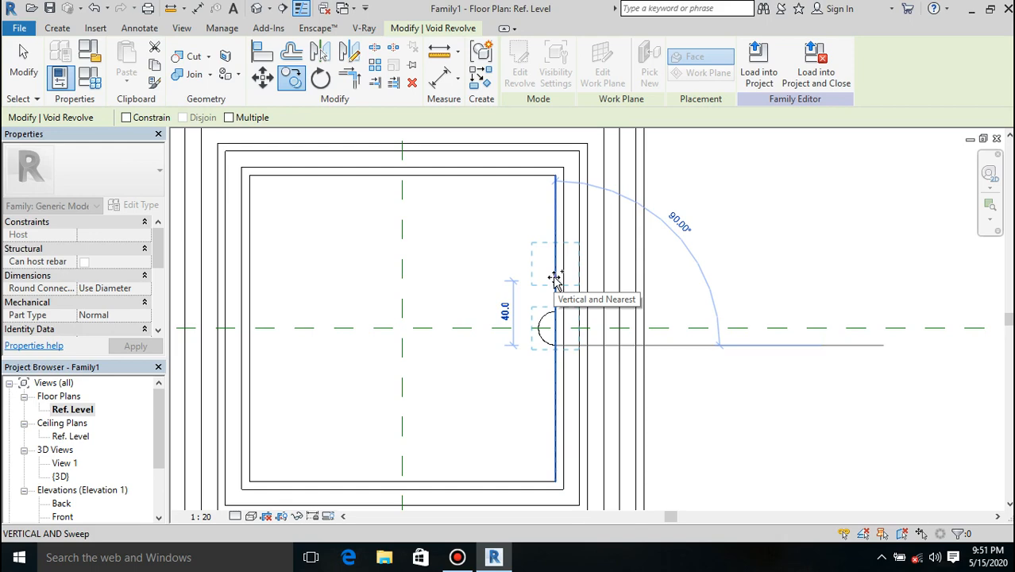
{"action": "left_click", "coordinate": [555, 278]}
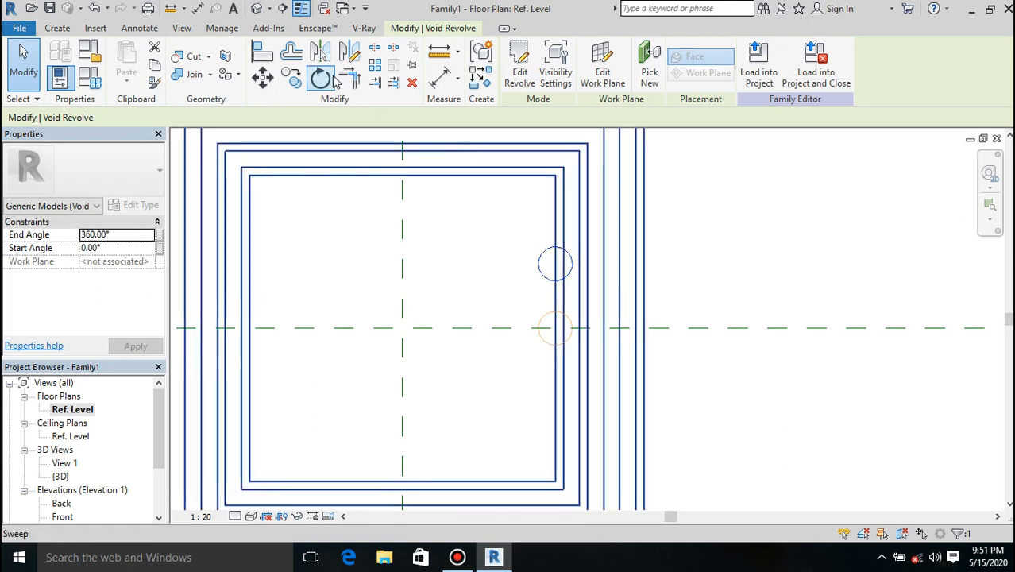
{"action": "left_click", "coordinate": [291, 80]}
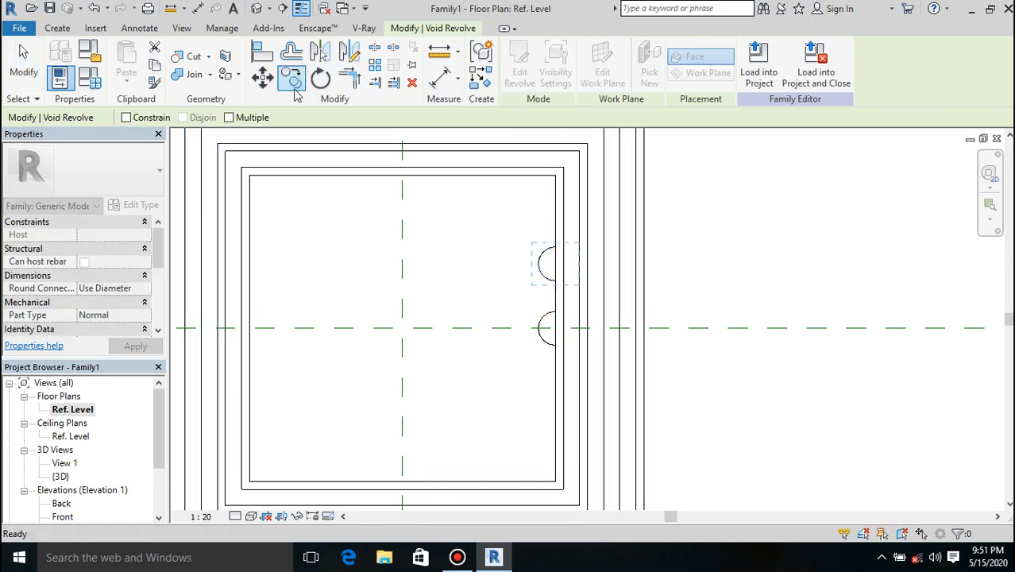
{"action": "left_click", "coordinate": [549, 277]}
{"action": "left_click", "coordinate": [555, 215]}
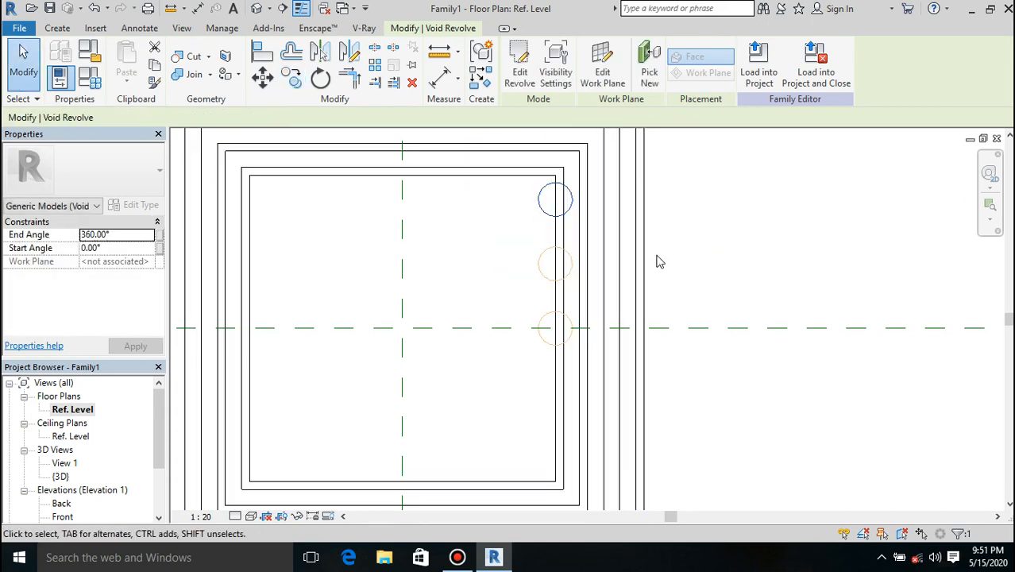
{"action": "left_click", "coordinate": [537, 303]}
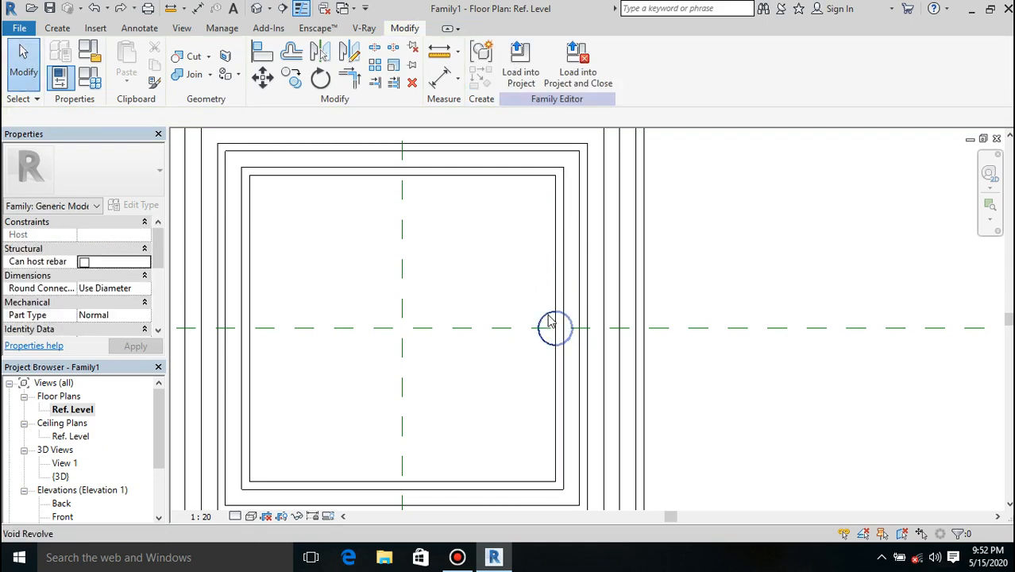
- Copy the void revolve 30 mm up along the shaft's right edge, using its lower intersection with the edge as base point
{"action": "left_click", "coordinate": [515, 279]}
{"action": "key", "text": "c"}
{"action": "key", "text": "c"}
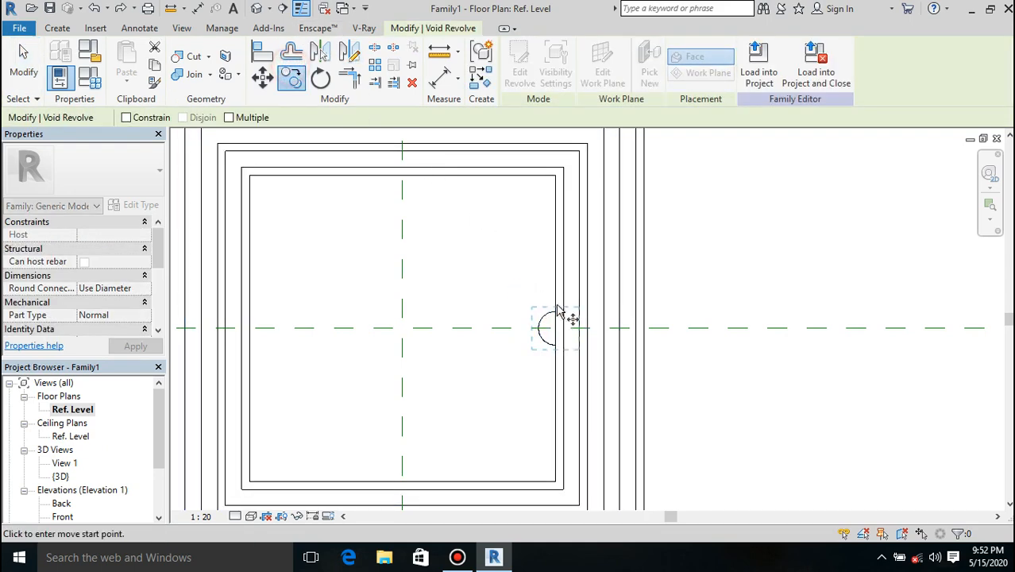
{"action": "left_click", "coordinate": [558, 313]}
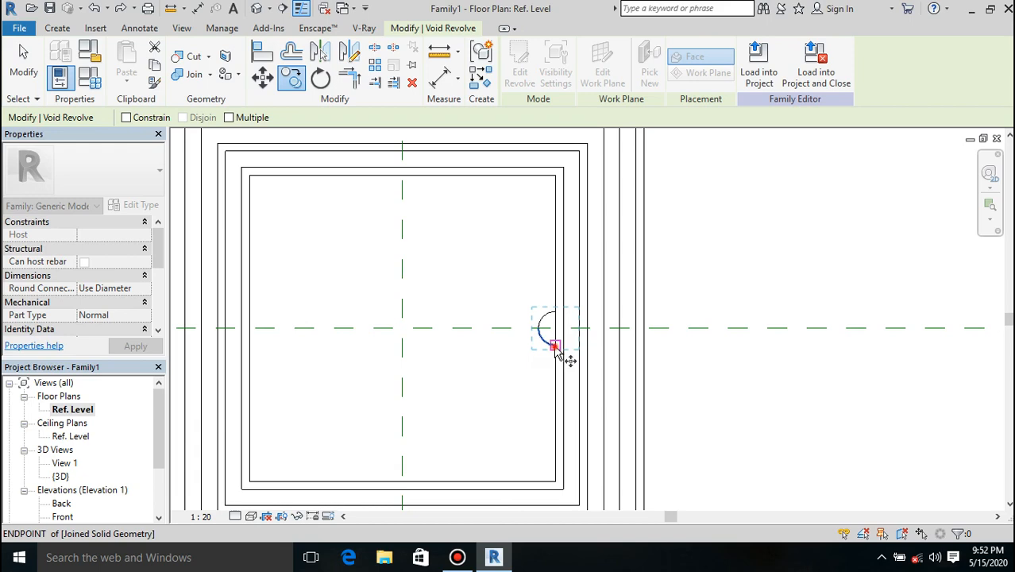
{"action": "left_click", "coordinate": [554, 347]}
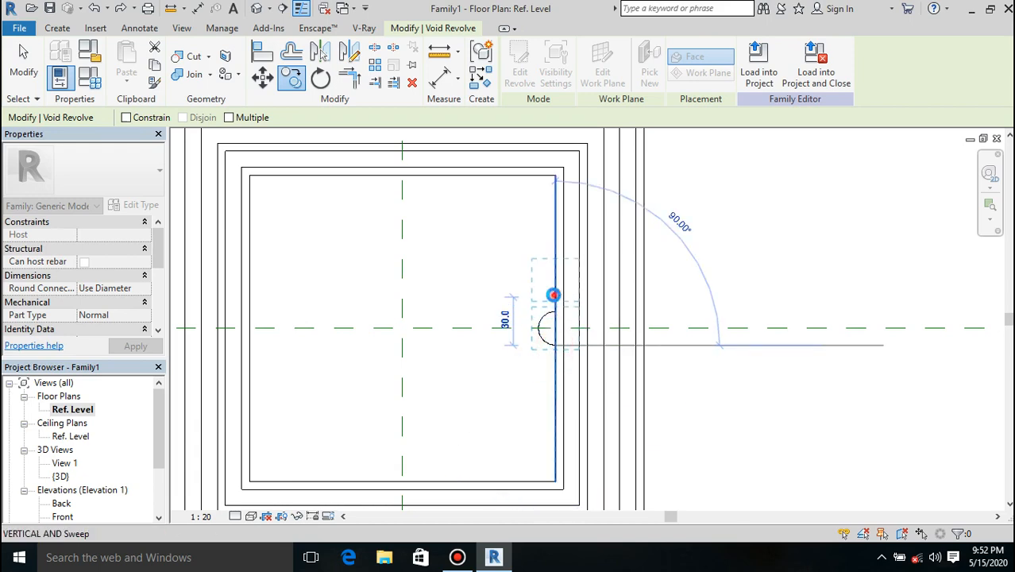
{"action": "left_click", "coordinate": [554, 296]}
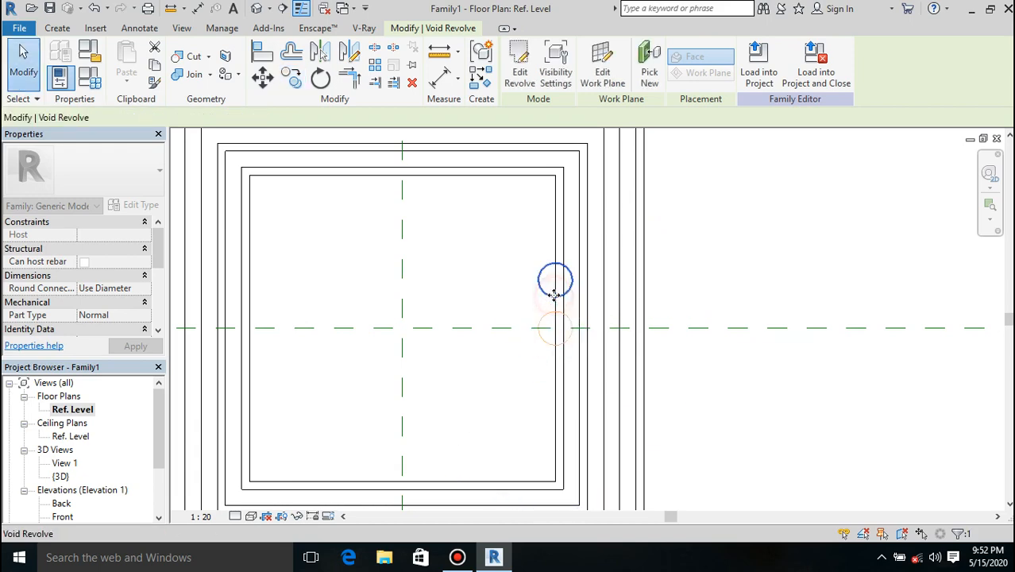
- Copy the new void another 30 mm up the shaft's right edge with the Multiple option enabled, and end the copying
{"action": "left_click", "coordinate": [299, 81]}
{"action": "left_click", "coordinate": [230, 117]}
{"action": "left_click", "coordinate": [554, 297]}
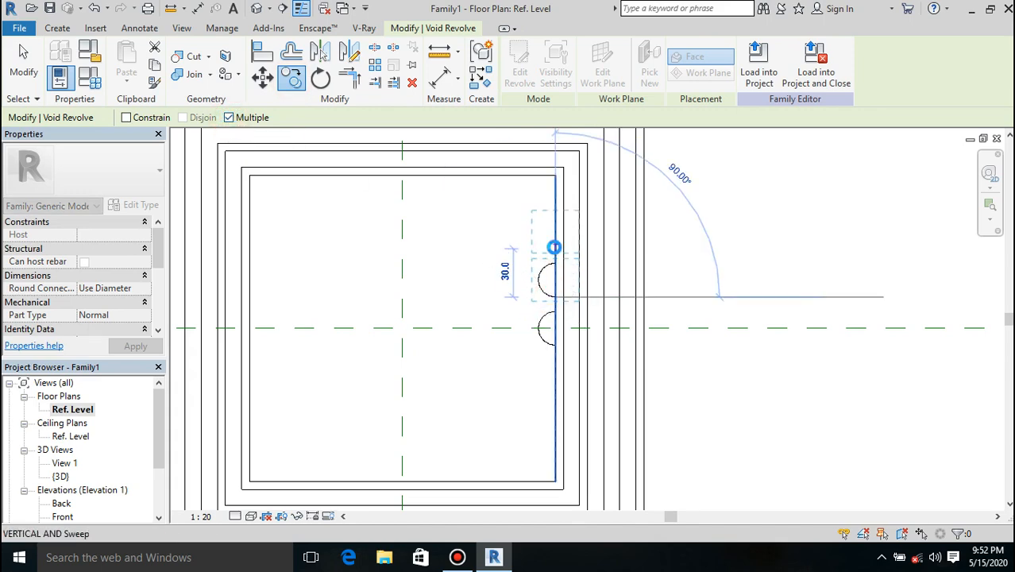
{"action": "left_click", "coordinate": [556, 248]}
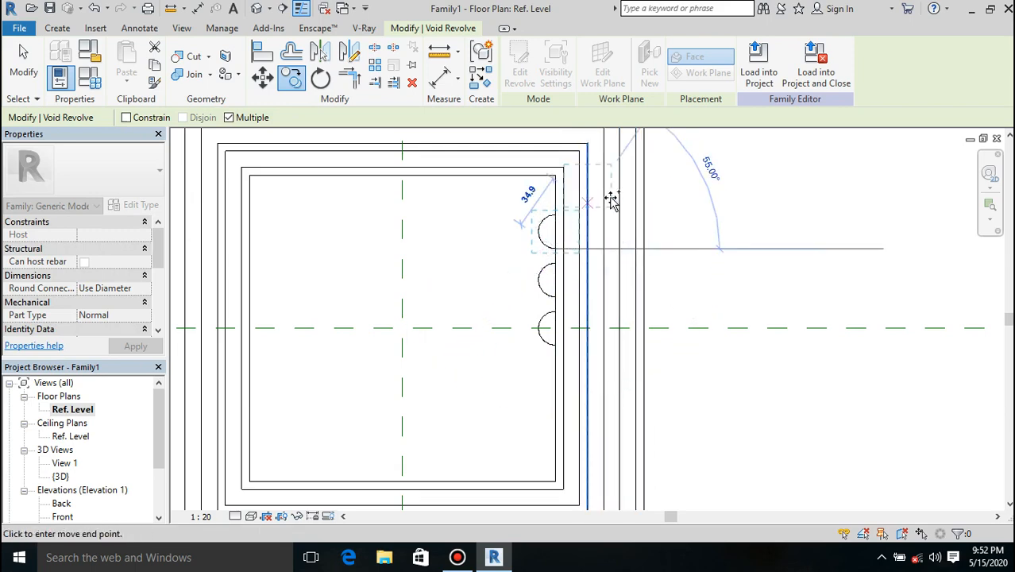
{"action": "key", "text": "Escape"}
{"action": "key", "text": "Escape"}
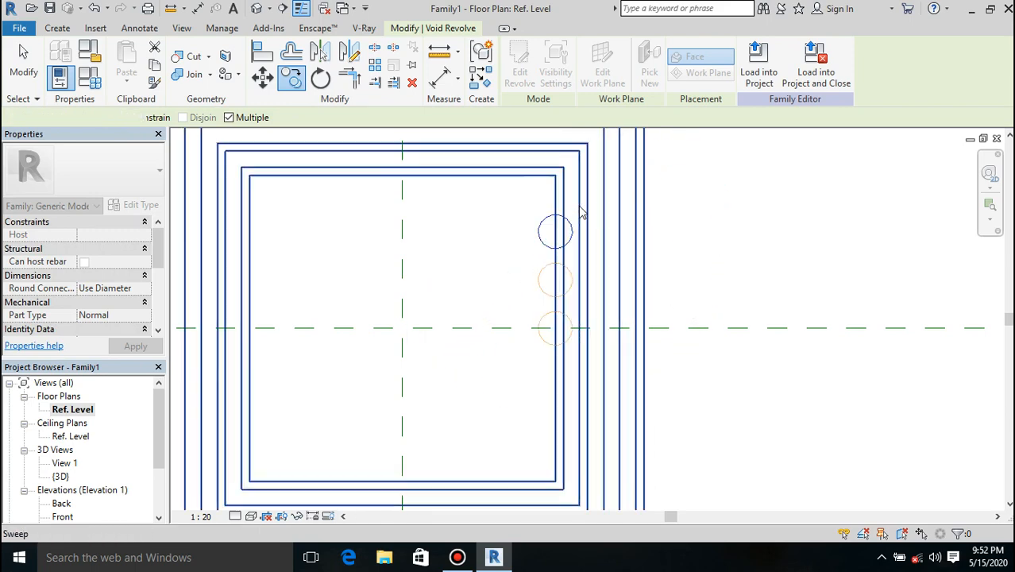
- Mirror the two copied voids across the Center (Front/Back) reference plane to the lower half of the shaft's right edge
{"action": "left_click", "coordinate": [546, 230]}
{"action": "left_click", "coordinate": [545, 284], "text": "ctrl"}
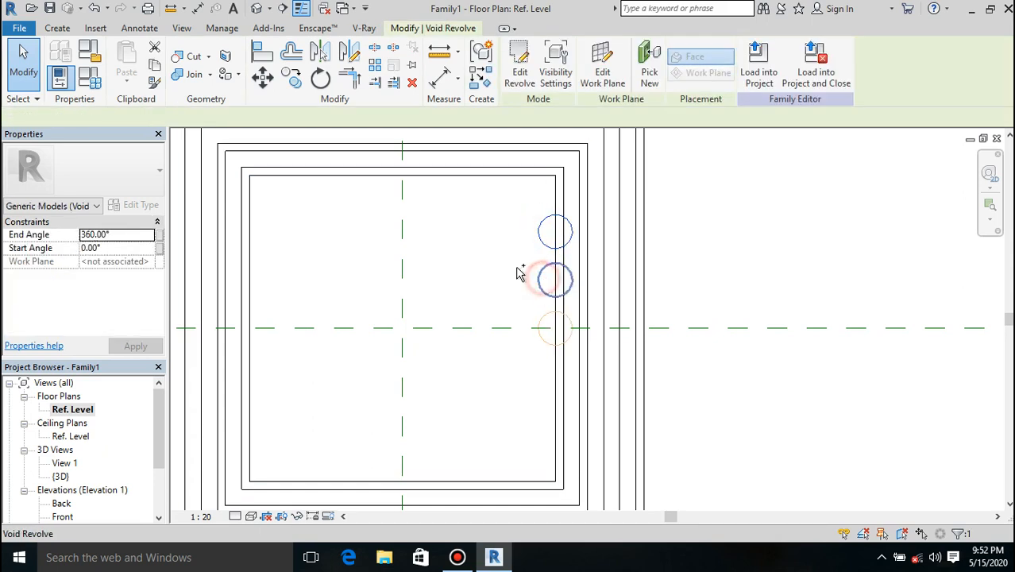
{"action": "left_click", "coordinate": [320, 52]}
{"action": "left_click", "coordinate": [511, 327]}
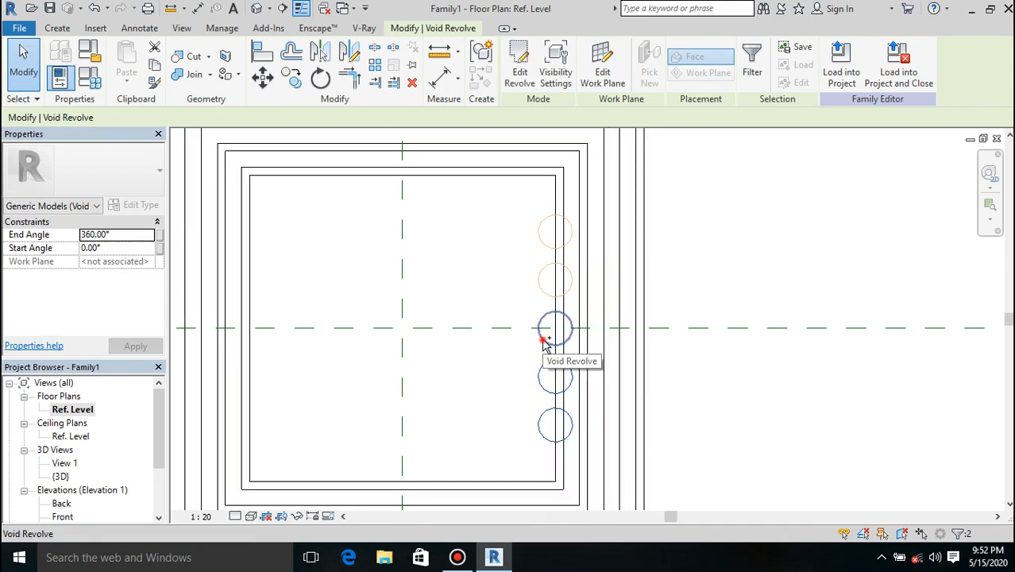
- Mirror all five voids on the shaft's right edge across the Center (Left/Right) reference plane
{"action": "left_click", "coordinate": [542, 278], "text": "ctrl"}
{"action": "left_click", "coordinate": [540, 239], "text": "ctrl"}
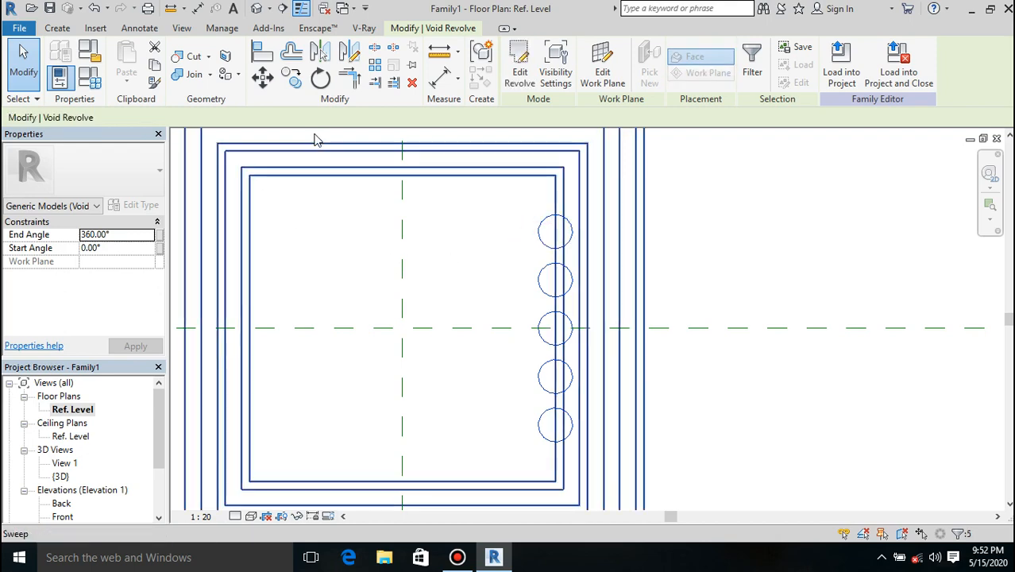
{"action": "left_click", "coordinate": [315, 53]}
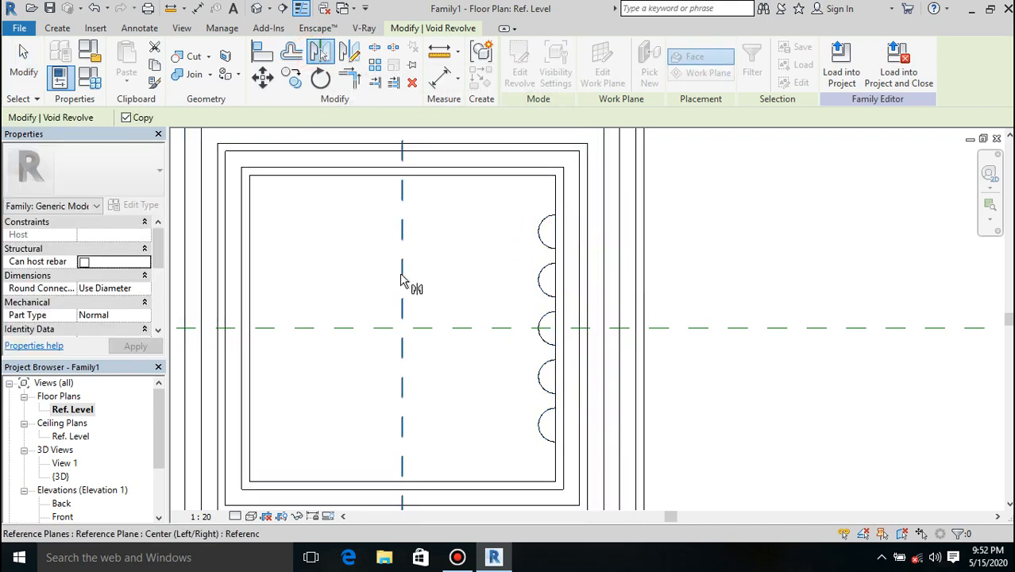
{"action": "left_click", "coordinate": [400, 274]}
- Rotate copies of all ten void revolves on the shaft's left and right edges by 90° about the column's centre, using the shaft corners as reference
{"action": "scroll", "coordinate": [445, 262], "scroll_direction": "down", "scroll_amount": 2}
{"action": "scroll", "coordinate": [445, 262], "scroll_direction": "down", "scroll_amount": 1}
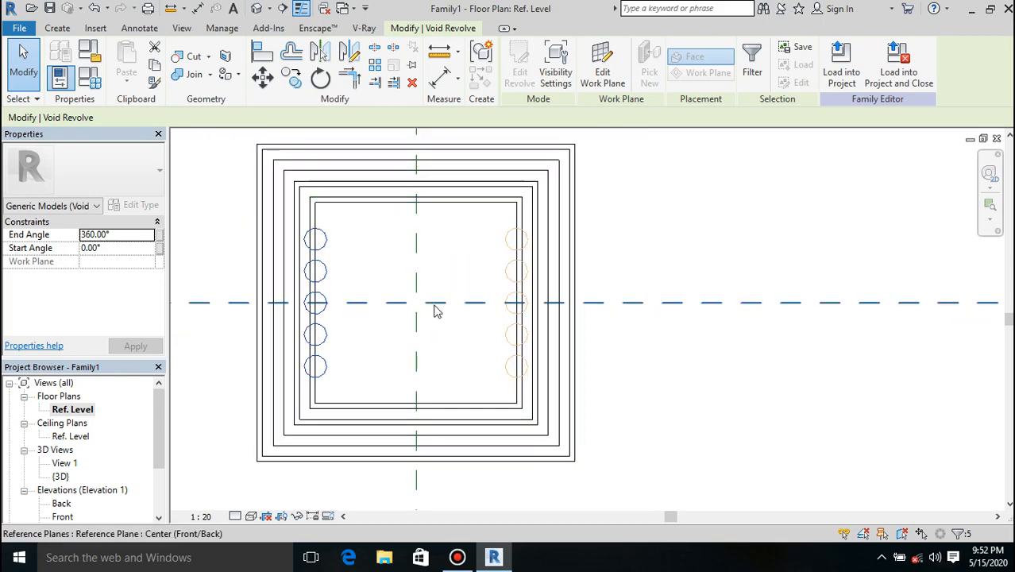
{"action": "scroll", "coordinate": [522, 238], "scroll_direction": "up", "scroll_amount": 3}
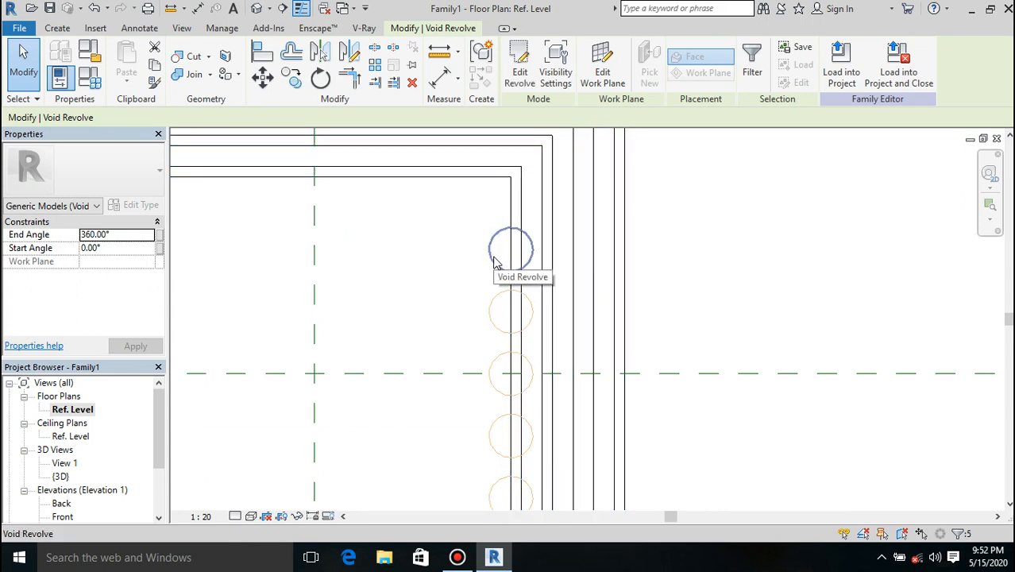
{"action": "left_click", "coordinate": [494, 316], "text": "ctrl"}
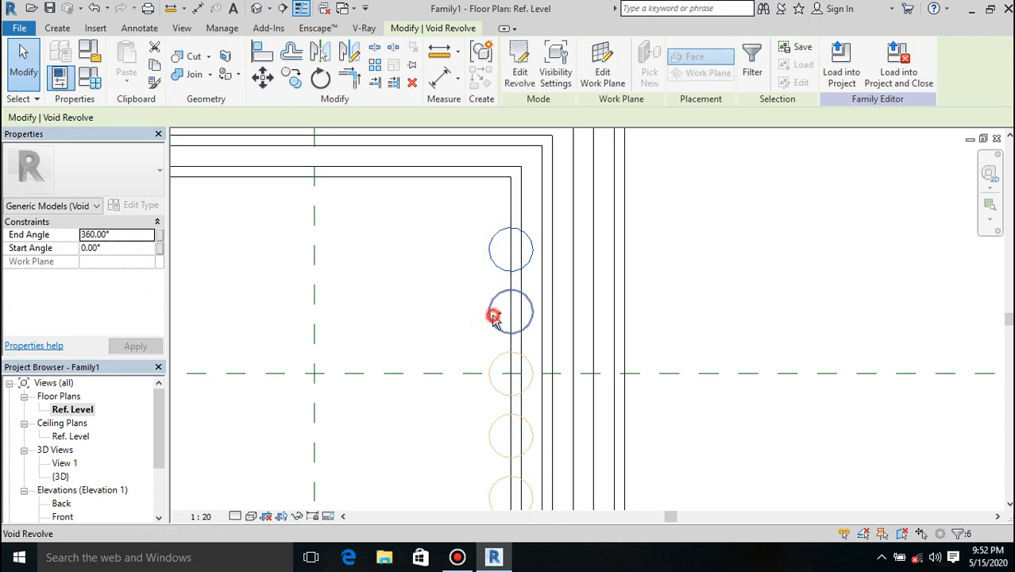
{"action": "left_click", "coordinate": [501, 357], "text": "ctrl"}
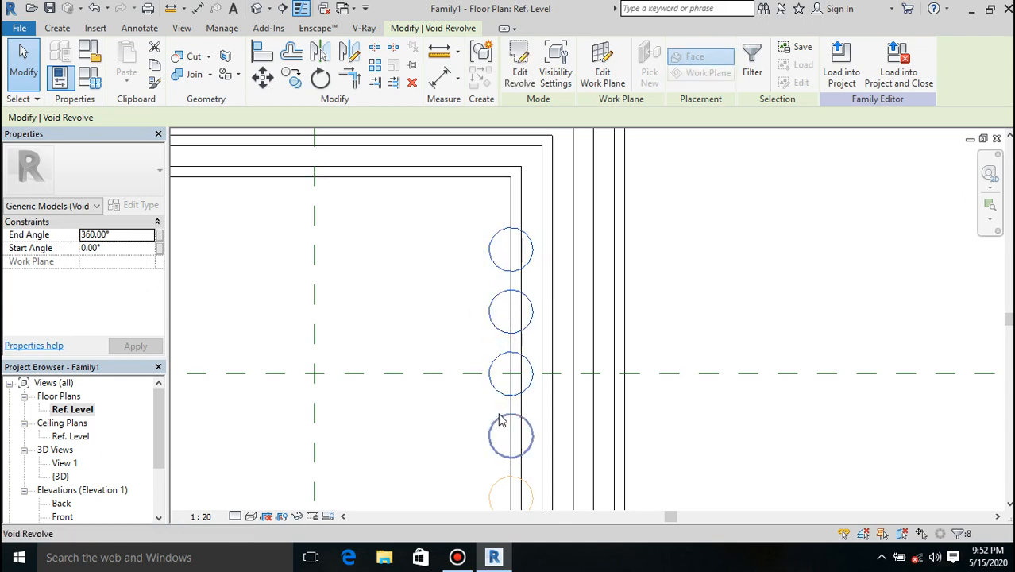
{"action": "left_click", "coordinate": [496, 480], "text": "ctrl"}
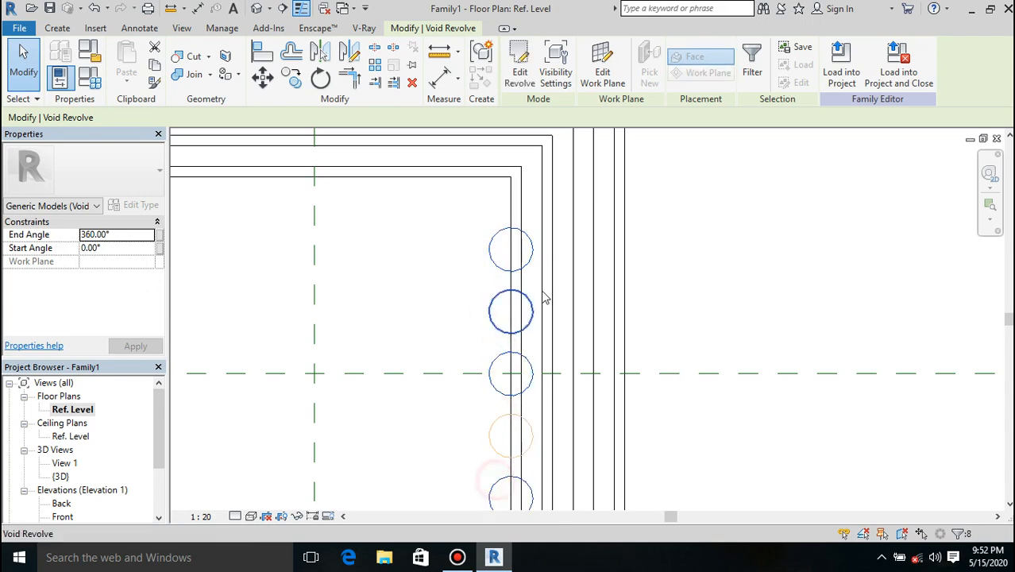
{"action": "scroll", "coordinate": [543, 296], "scroll_direction": "down", "scroll_amount": 2}
{"action": "scroll", "coordinate": [544, 296], "scroll_direction": "down", "scroll_amount": 1}
{"action": "left_click", "coordinate": [515, 366], "text": "ctrl"}
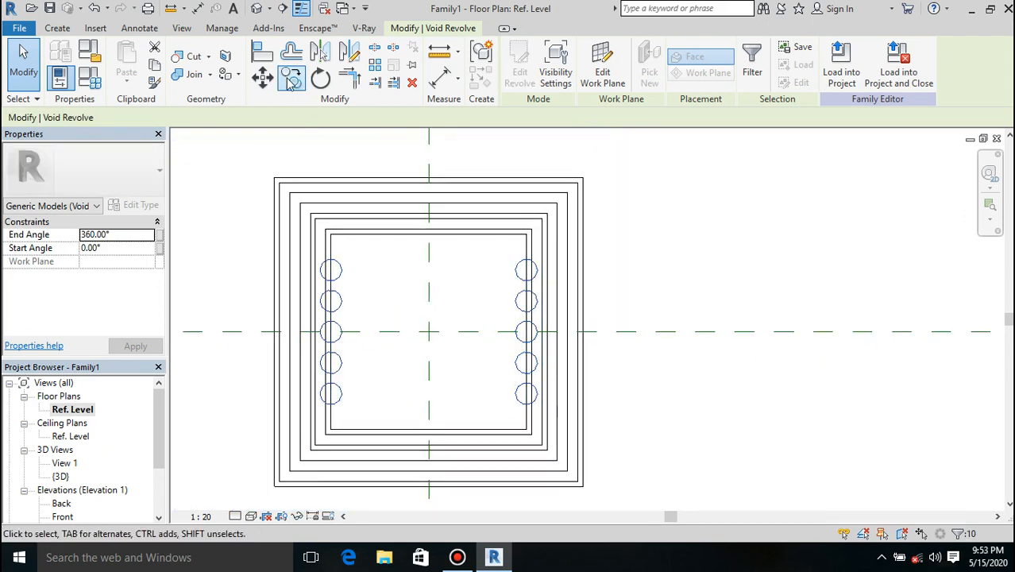
{"action": "left_click", "coordinate": [318, 82]}
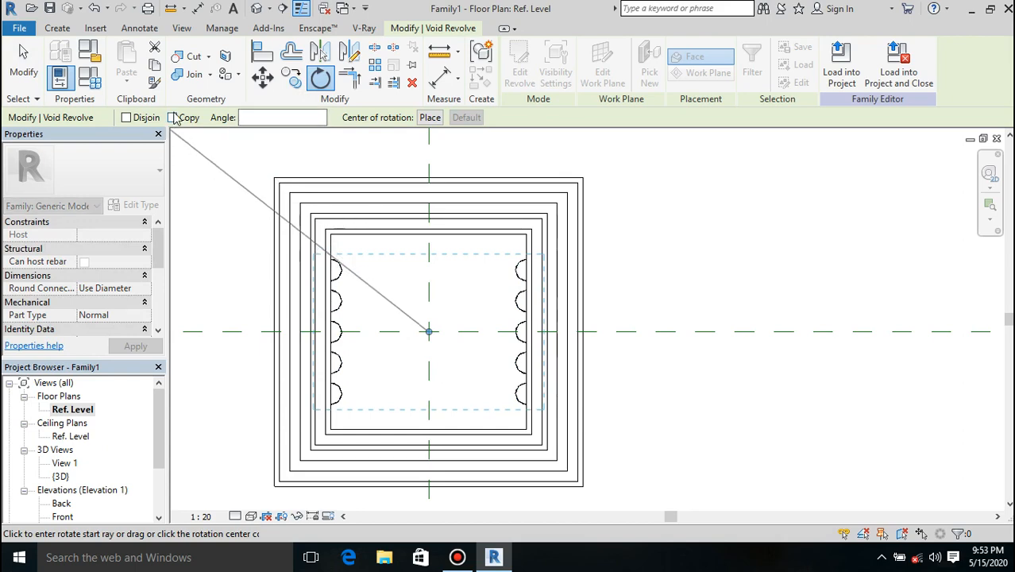
{"action": "left_click", "coordinate": [173, 118]}
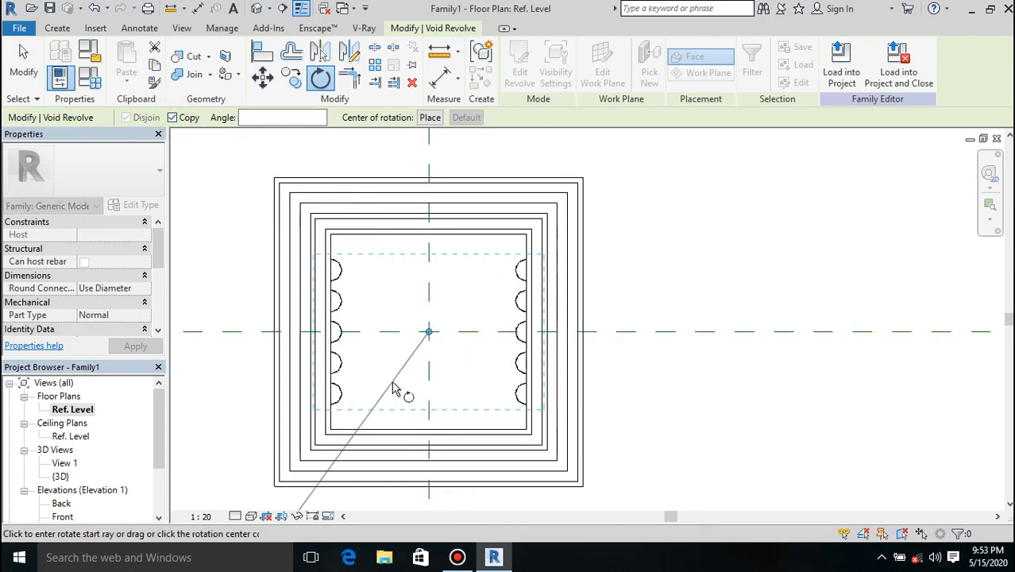
{"action": "left_click", "coordinate": [332, 429]}
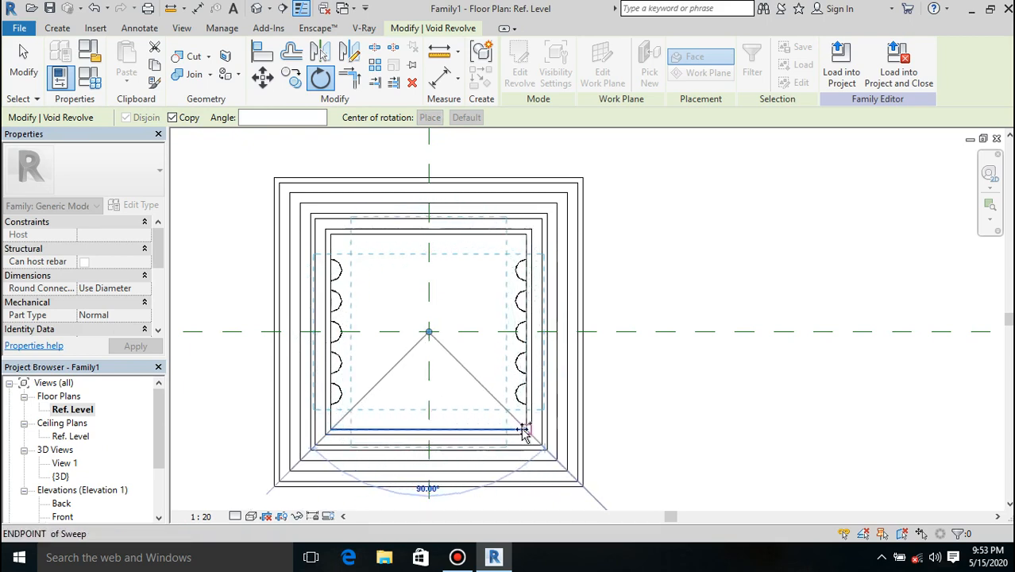
{"action": "left_click", "coordinate": [527, 430]}
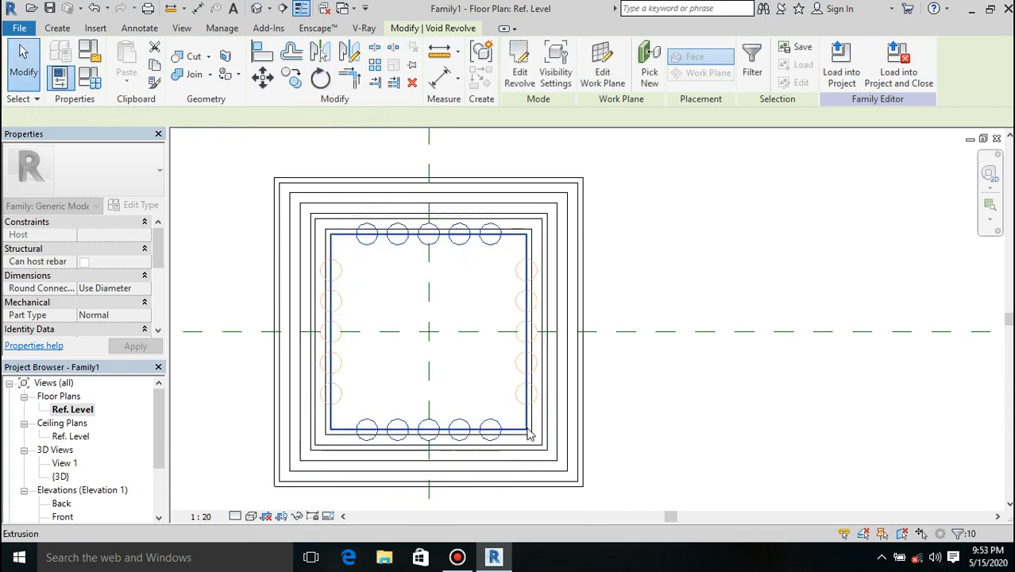
{"action": "key", "text": "Escape"}
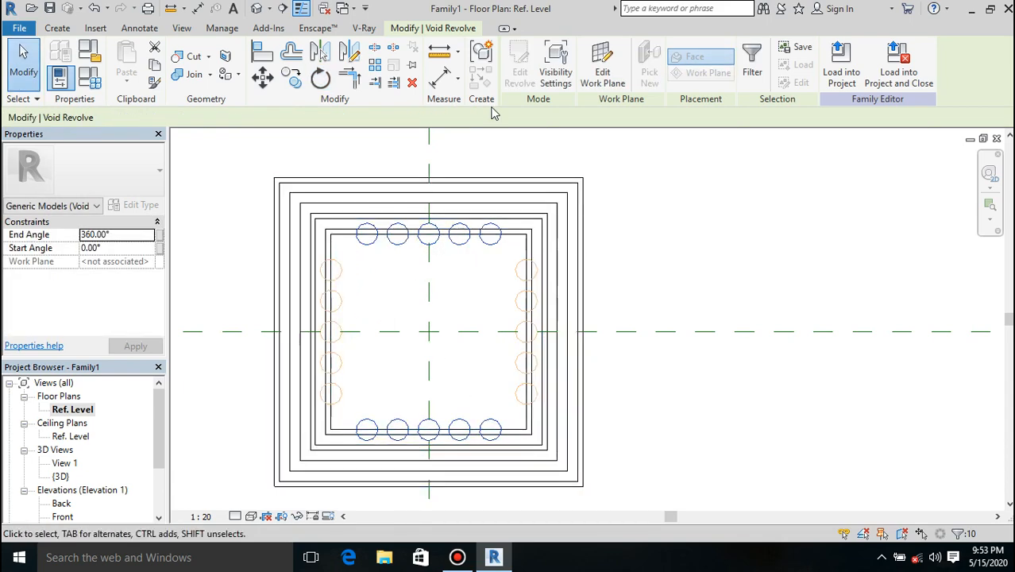
{"action": "left_click", "coordinate": [744, 253]}
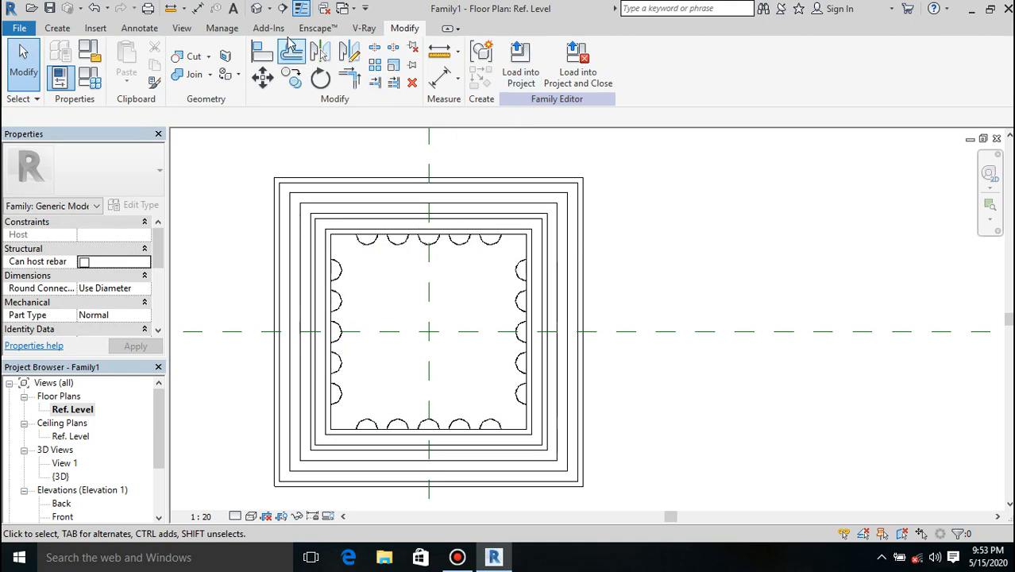
- Examine the fluting, capital and base of the column in the 3D view, and return to the Ref. Level floor plan
{"action": "left_click", "coordinate": [257, 10]}
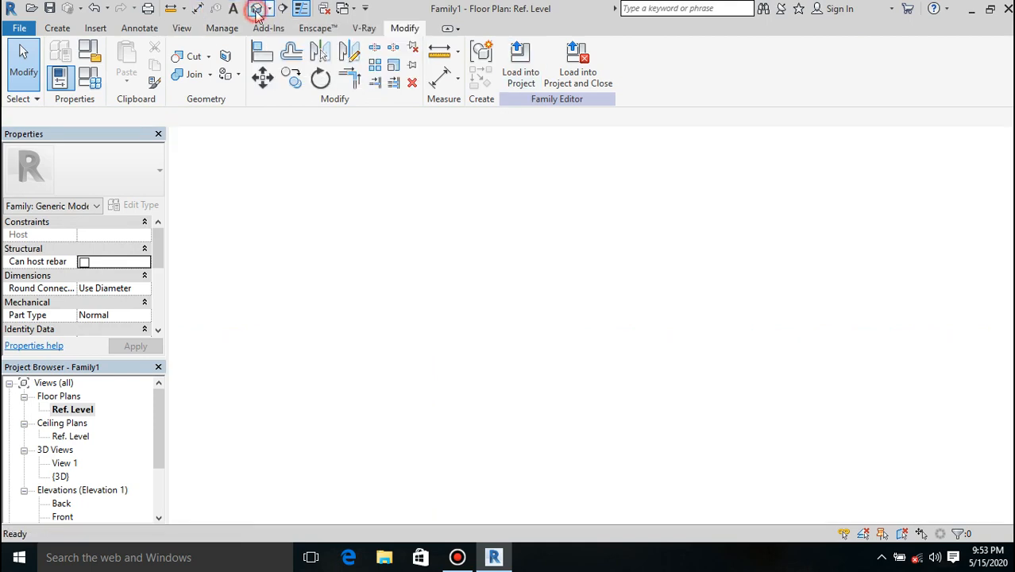
{"action": "scroll", "coordinate": [562, 401], "scroll_direction": "down", "scroll_amount": 6}
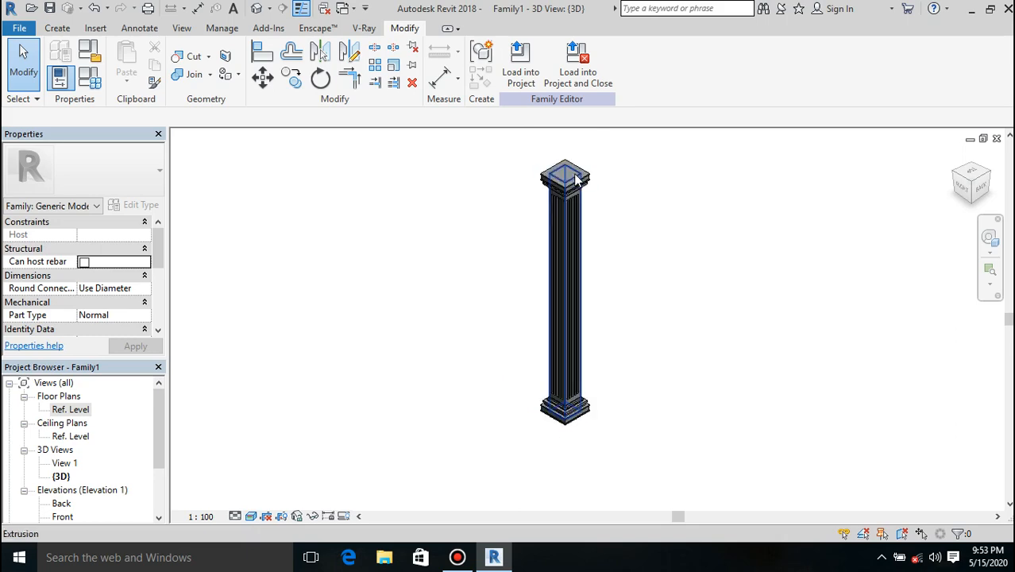
{"action": "scroll", "coordinate": [573, 173], "scroll_direction": "up", "scroll_amount": 5}
{"action": "scroll", "coordinate": [520, 441], "scroll_direction": "up", "scroll_amount": 5}
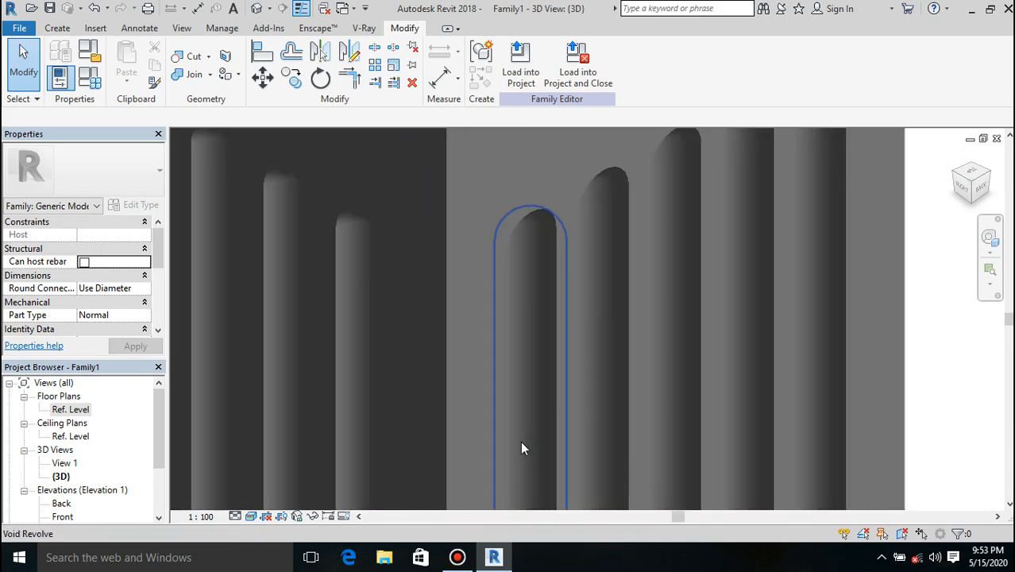
{"action": "scroll", "coordinate": [520, 441], "scroll_direction": "down", "scroll_amount": 5}
{"action": "scroll", "coordinate": [526, 370], "scroll_direction": "down", "scroll_amount": 8}
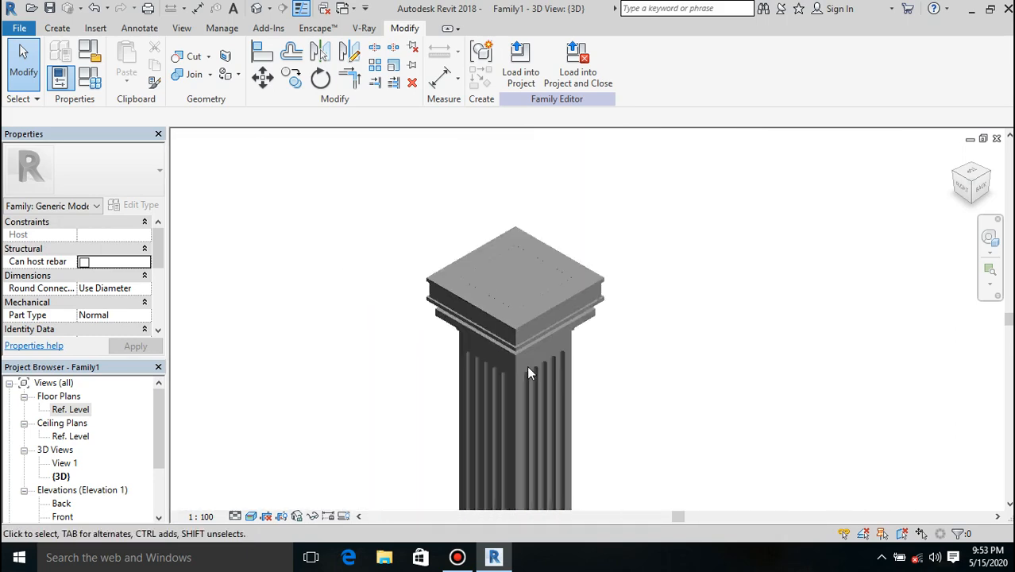
{"action": "scroll", "coordinate": [528, 334], "scroll_direction": "down", "scroll_amount": 3}
{"action": "scroll", "coordinate": [523, 473], "scroll_direction": "up", "scroll_amount": 6}
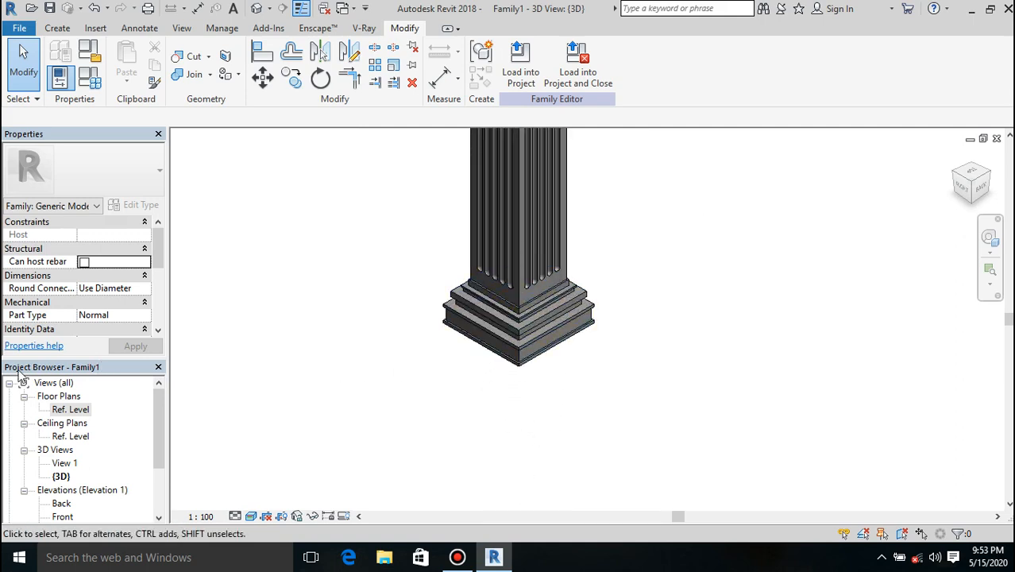
{"action": "double_click", "coordinate": [61, 410]}
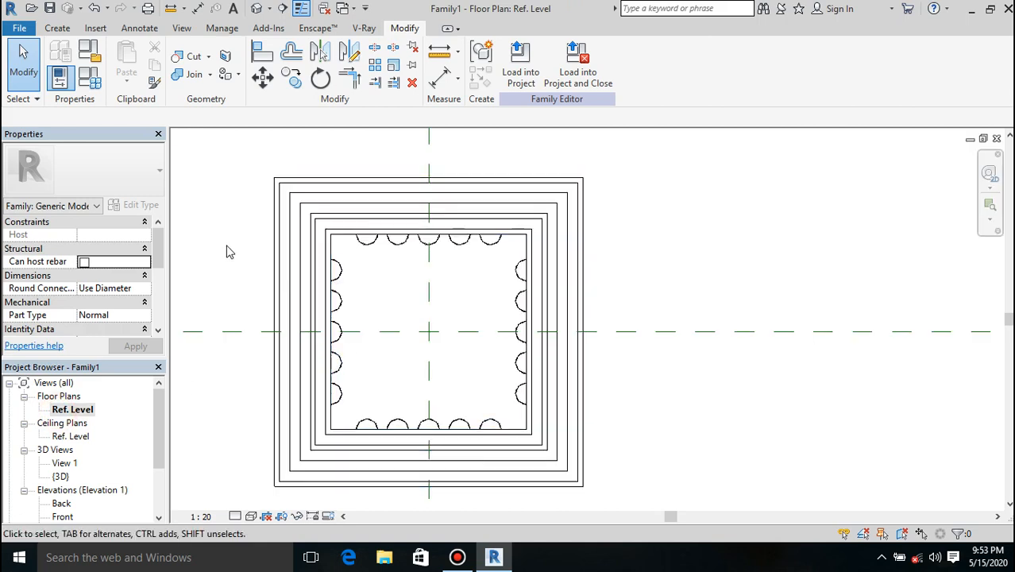
- Create a new family from the Metric Column template
{"action": "left_click", "coordinate": [12, 30]}
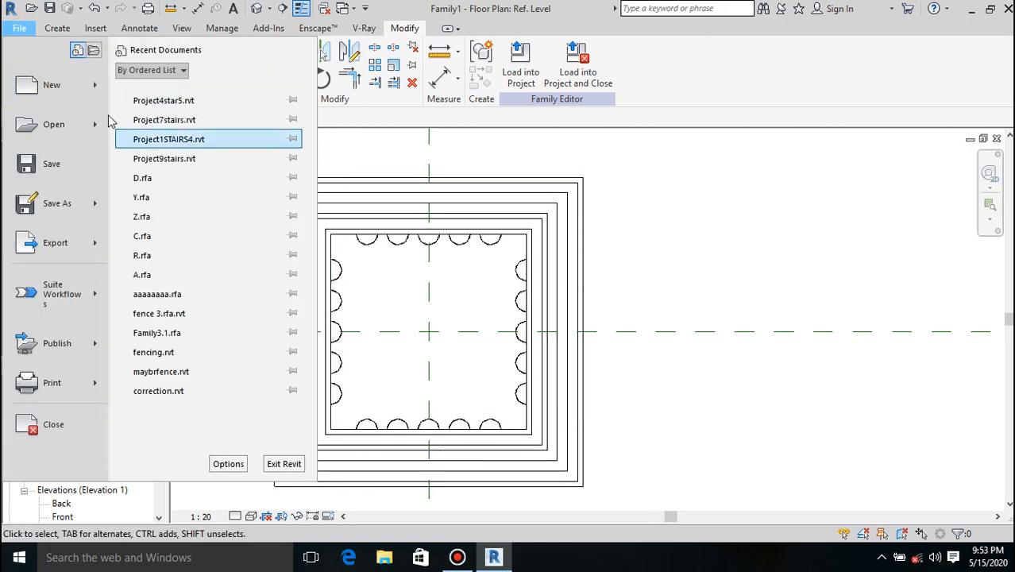
{"action": "mouse_move", "coordinate": [92, 89]}
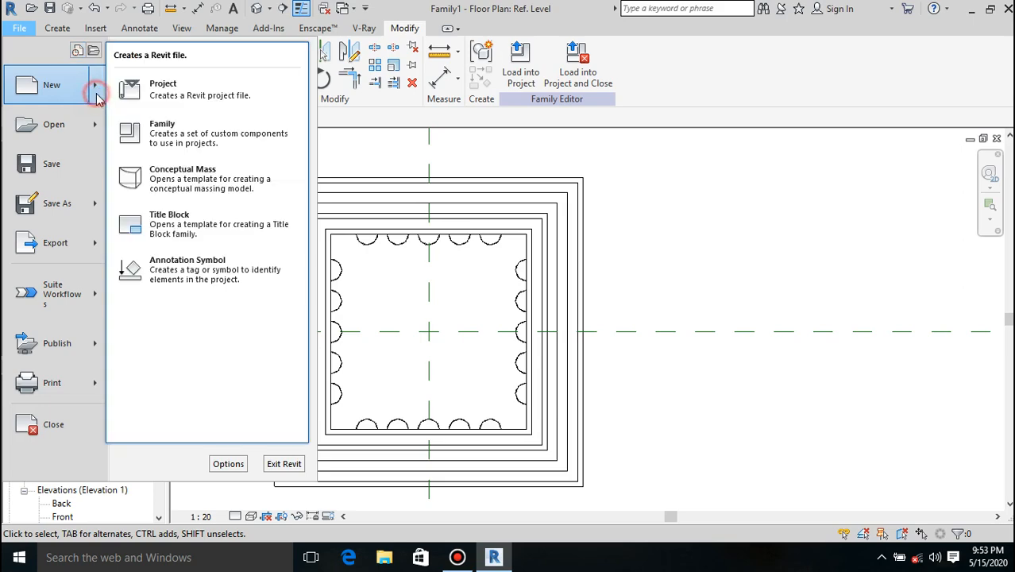
{"action": "left_click", "coordinate": [208, 139]}
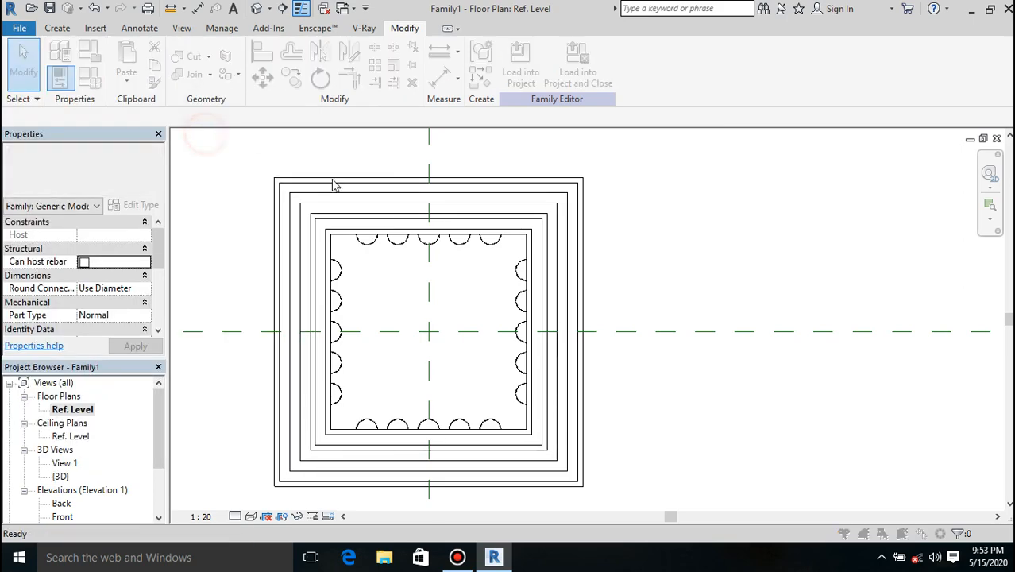
{"action": "left_click", "coordinate": [386, 257]}
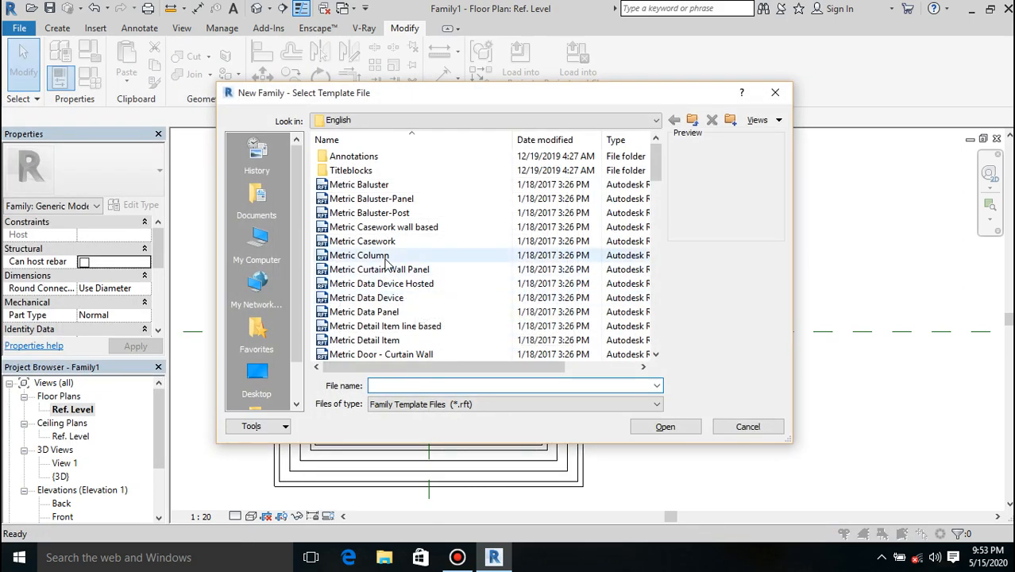
{"action": "left_click", "coordinate": [662, 429]}
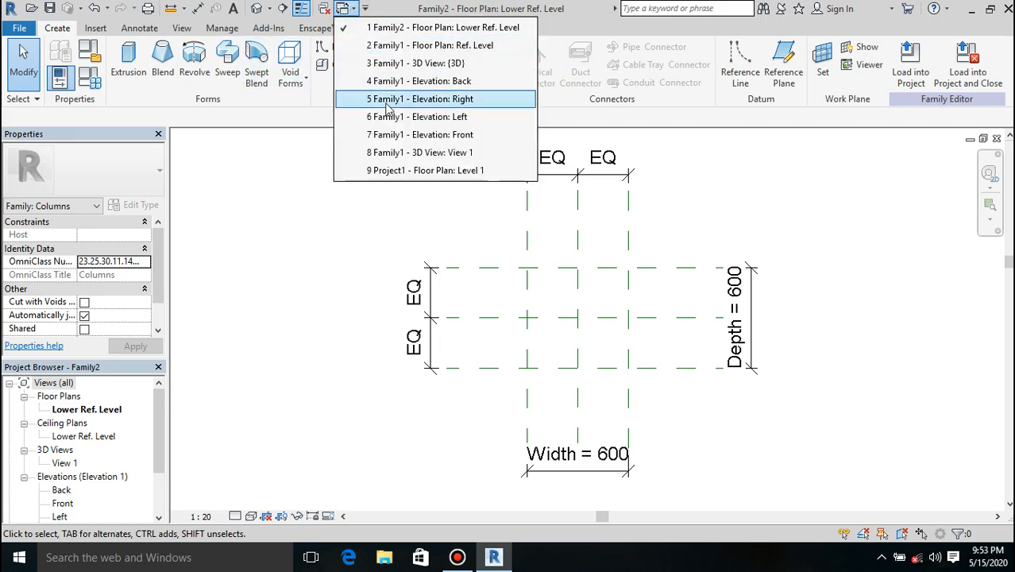
- Return to the Ref. Level floor plan of Family1 and load the fluted column family into Family2 only
{"action": "left_click", "coordinate": [386, 28]}
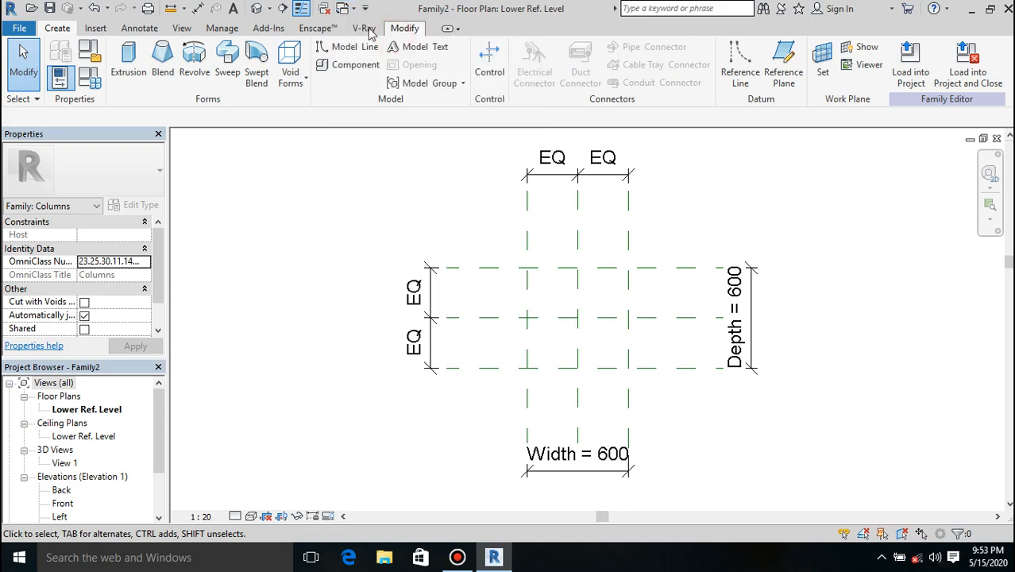
{"action": "left_click", "coordinate": [346, 9]}
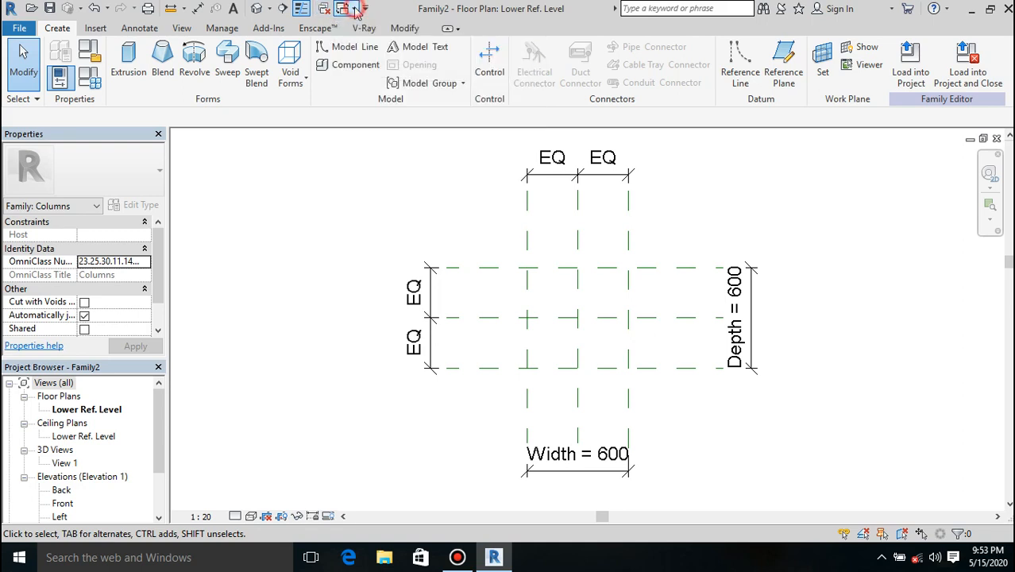
{"action": "left_click", "coordinate": [413, 46]}
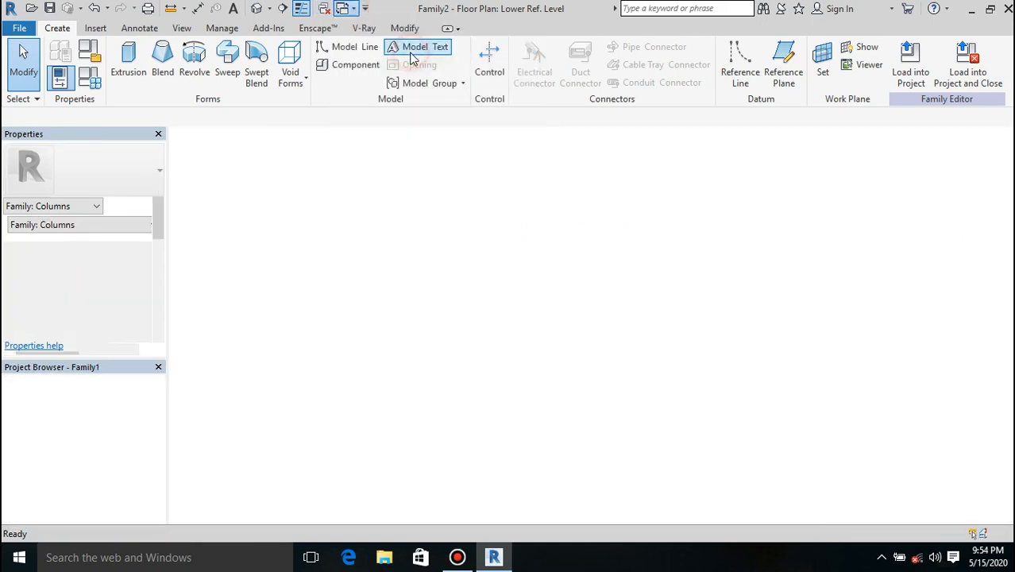
{"action": "left_click", "coordinate": [521, 62]}
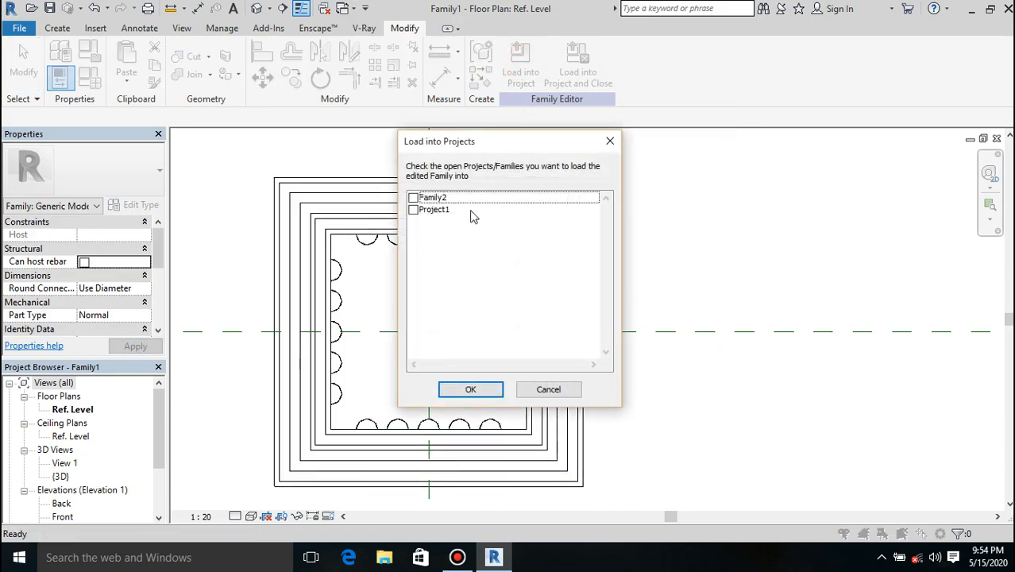
{"action": "left_click", "coordinate": [413, 198]}
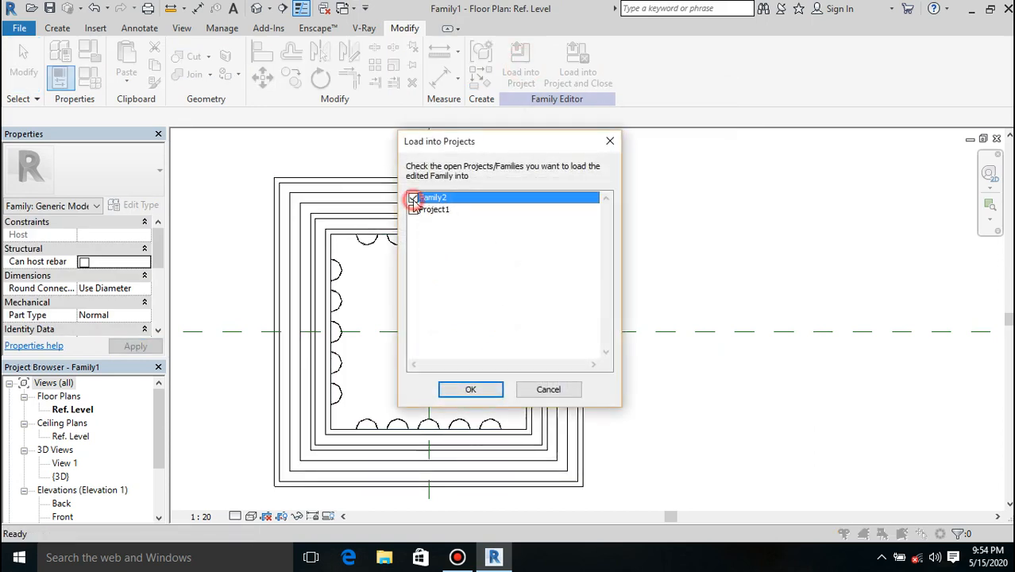
{"action": "left_click", "coordinate": [470, 388]}
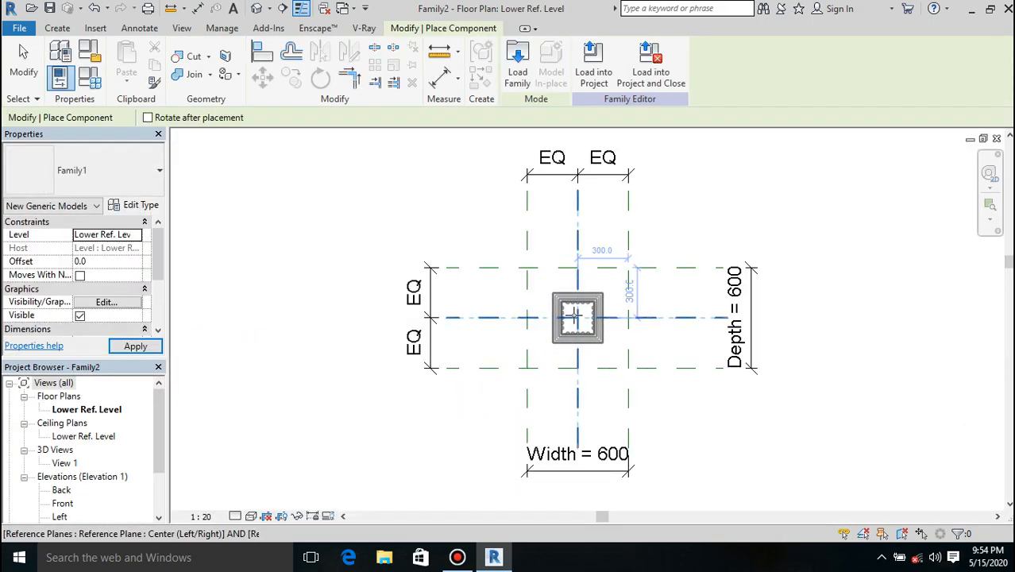
- Place the loaded column at the intersection of the Center (Left/Right) and Center (Front/Back) reference planes, and end the placement
{"action": "left_click", "coordinate": [577, 318]}
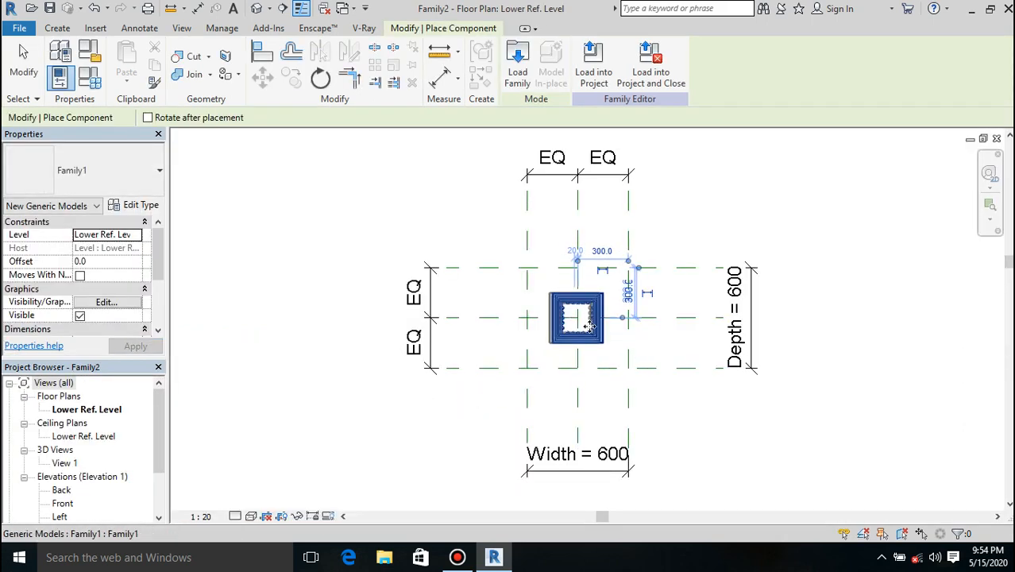
{"action": "key", "text": "Escape"}
{"action": "key", "text": "Escape"}
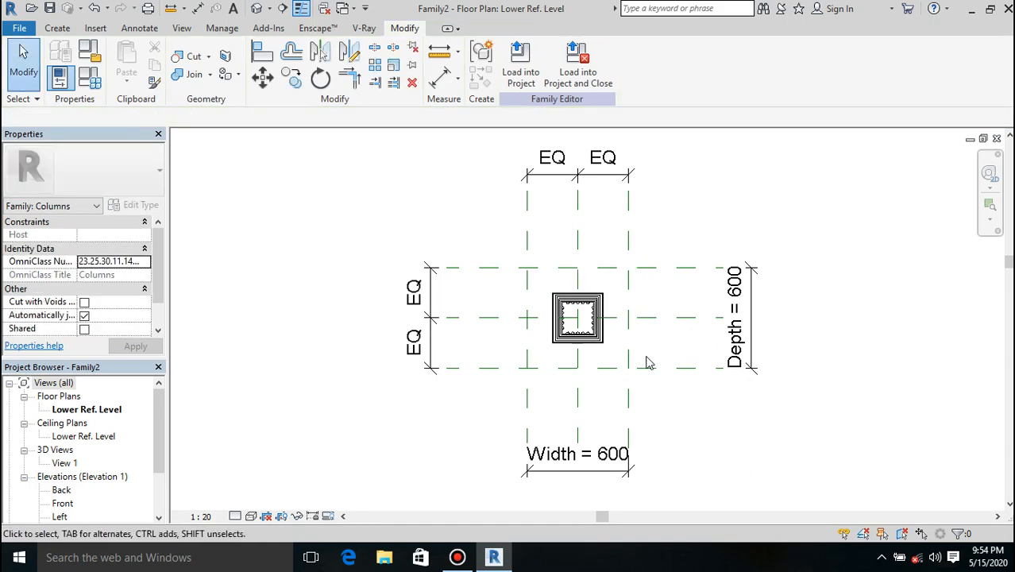
{"action": "scroll", "coordinate": [678, 317], "scroll_direction": "up", "scroll_amount": 5}
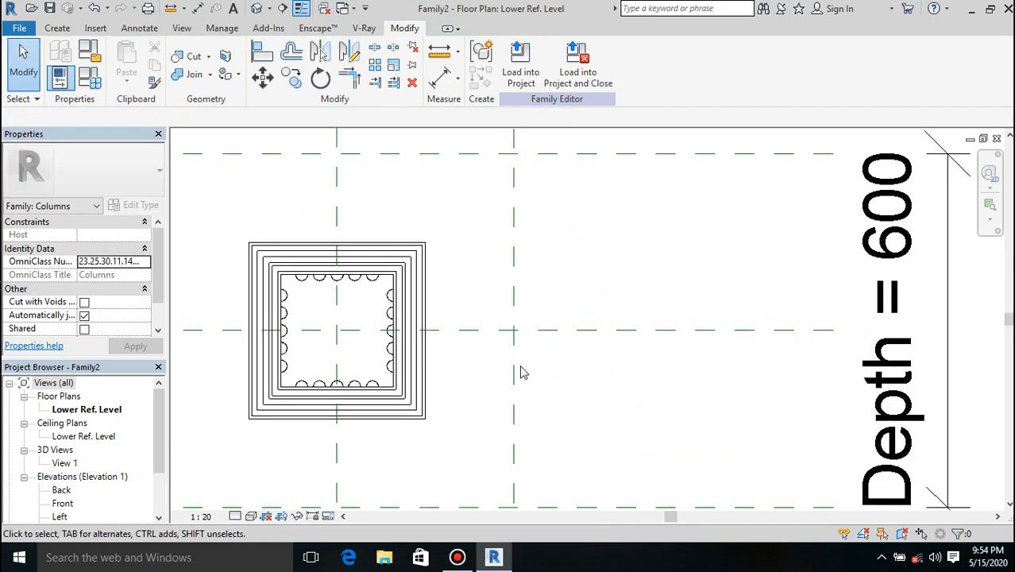
{"action": "scroll", "coordinate": [628, 296], "scroll_direction": "down", "scroll_amount": 4}
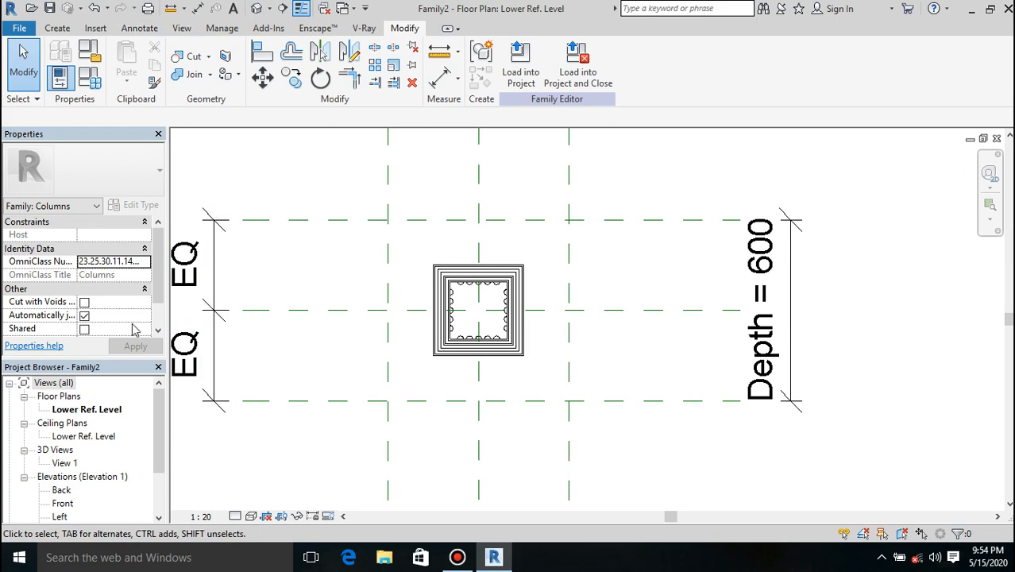
- In the Back elevation, move the nested column straight up 150 mm above the Lower Ref. Level
{"action": "double_click", "coordinate": [59, 491]}
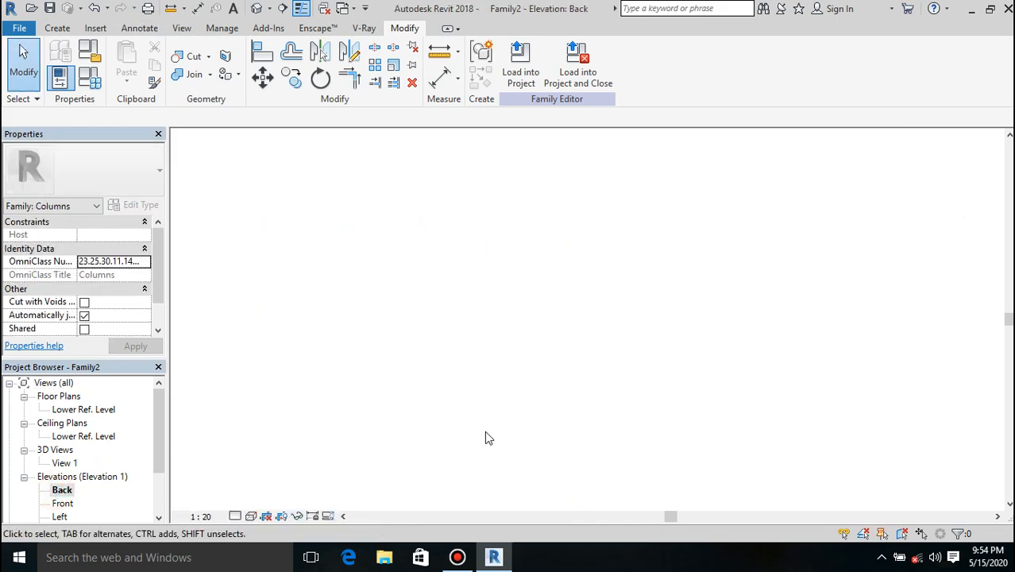
{"action": "left_click", "coordinate": [556, 407]}
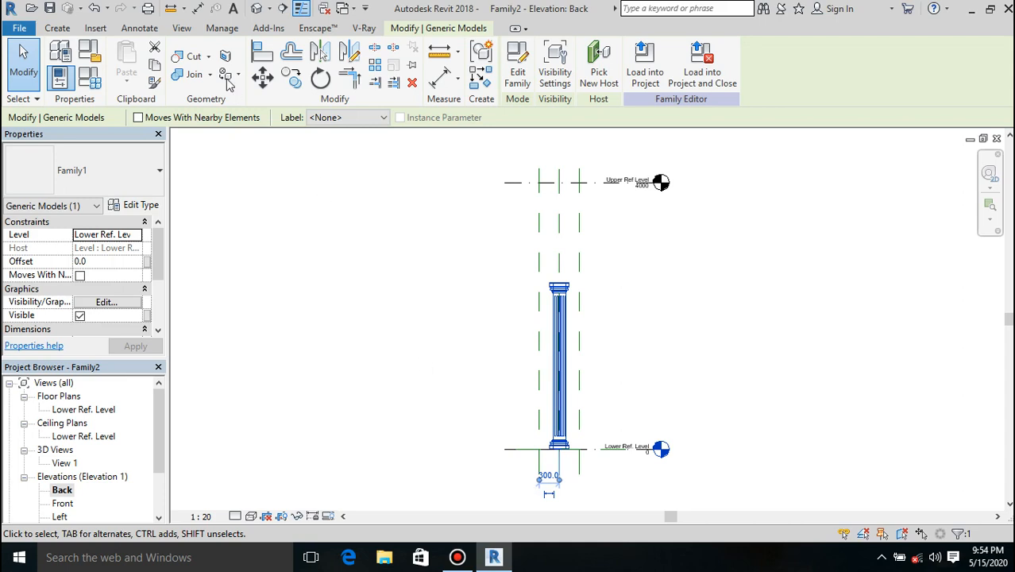
{"action": "left_click", "coordinate": [262, 77]}
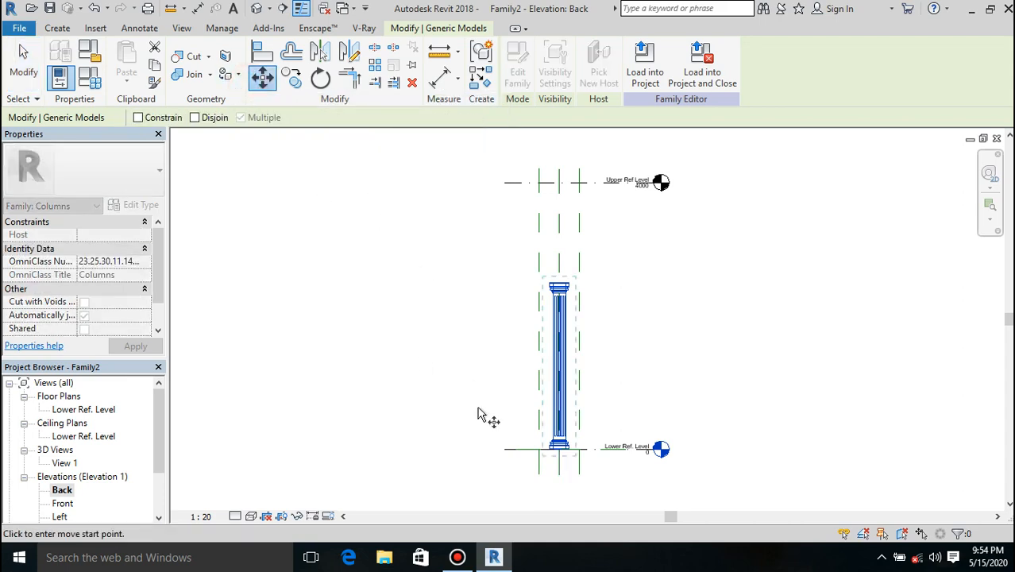
{"action": "scroll", "coordinate": [574, 460], "scroll_direction": "up", "scroll_amount": 5}
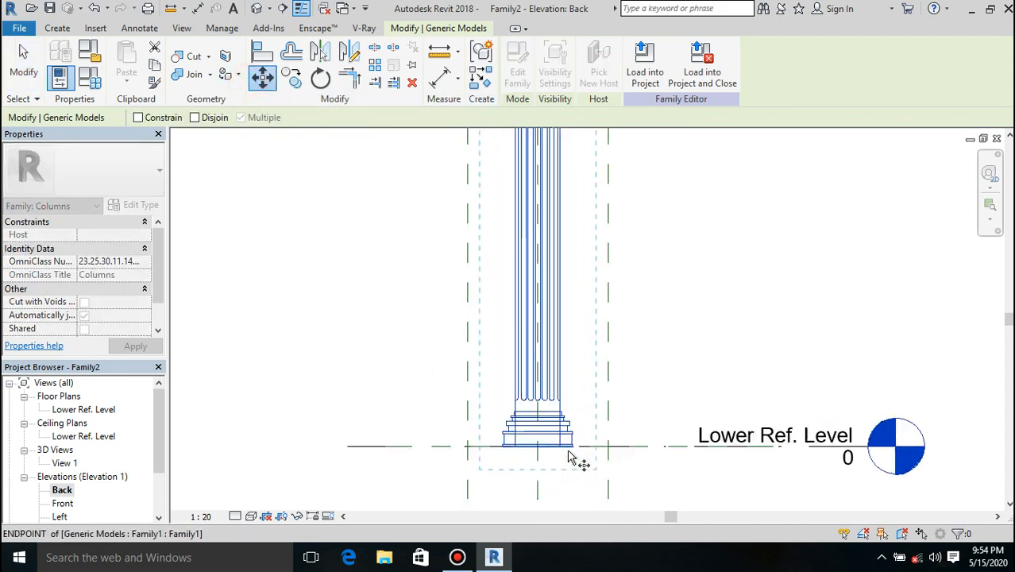
{"action": "left_click", "coordinate": [532, 446]}
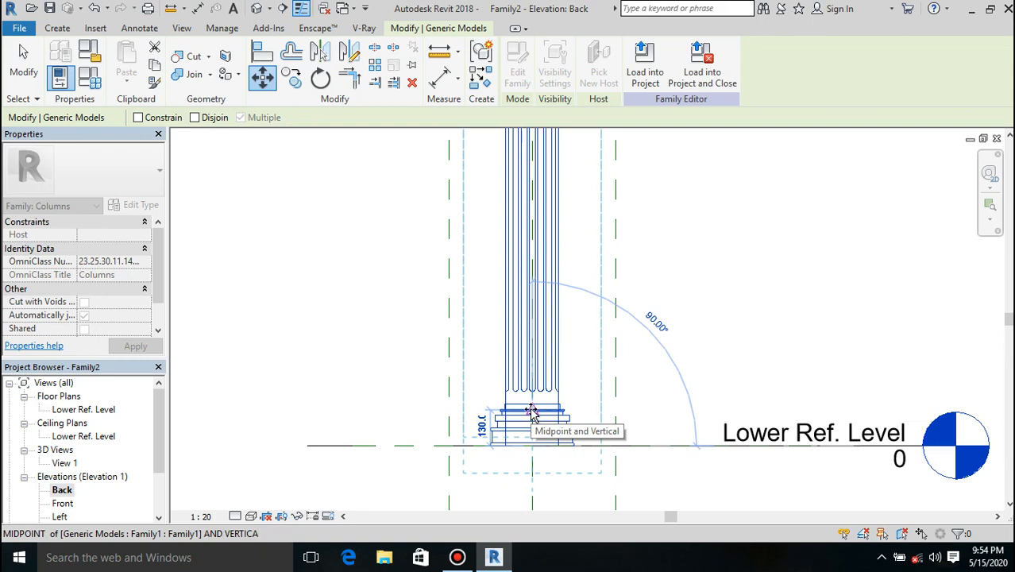
{"action": "type", "text": "1"}
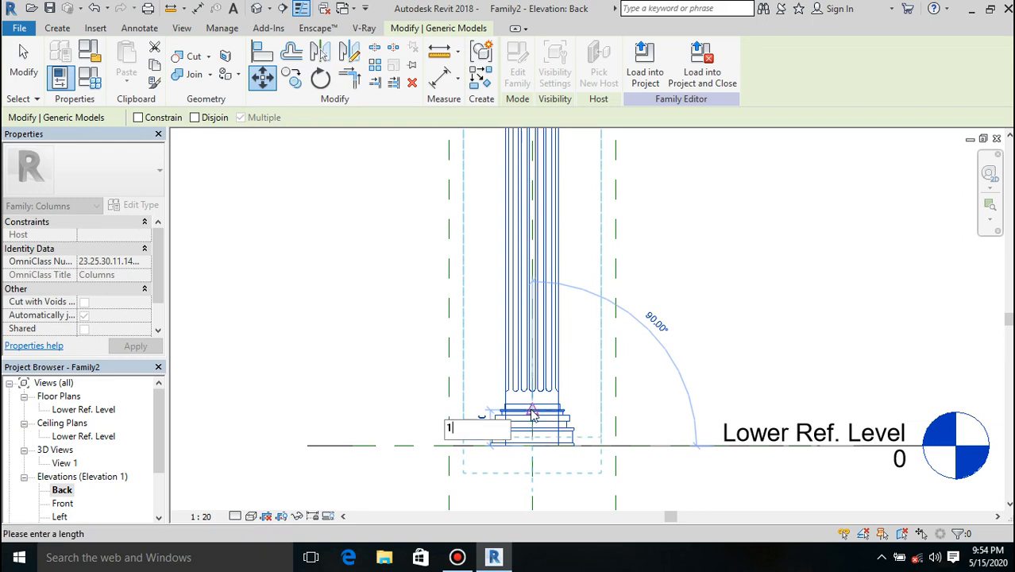
{"action": "type", "text": "50"}
{"action": "key", "text": "Return"}
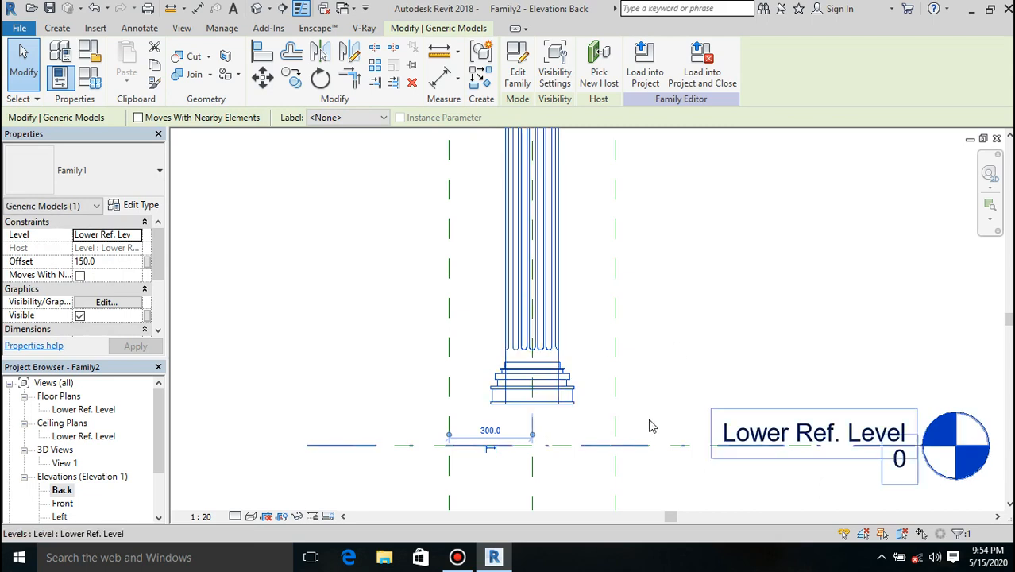
- Start an extrusion in the Lower Ref. Level plan and sketch a 600 by 600 mm rectangle on the outer reference planes around the column
{"action": "double_click", "coordinate": [86, 409]}
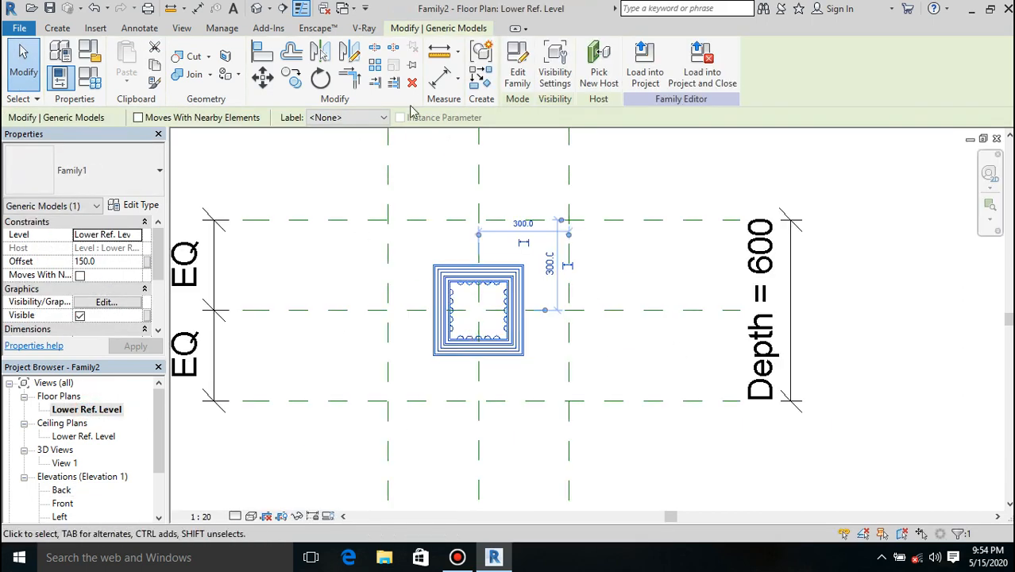
{"action": "left_click", "coordinate": [57, 28]}
{"action": "left_click", "coordinate": [130, 59]}
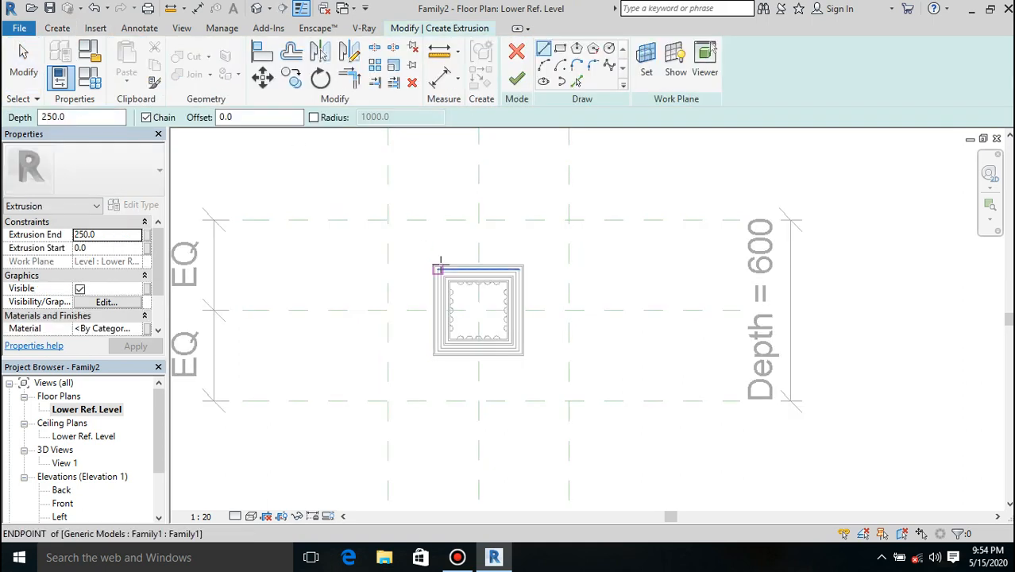
{"action": "left_click", "coordinate": [389, 220]}
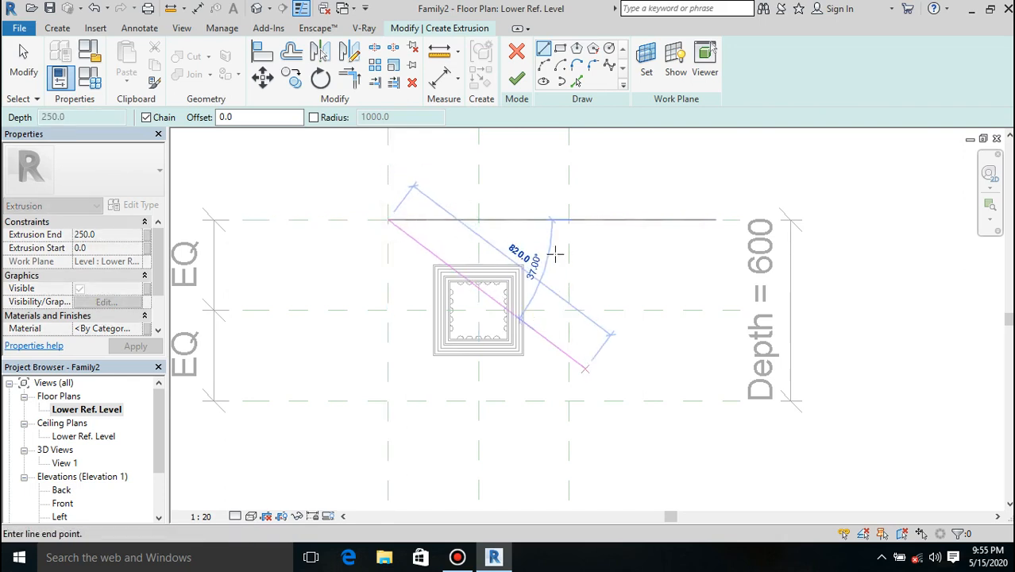
{"action": "left_click", "coordinate": [560, 48]}
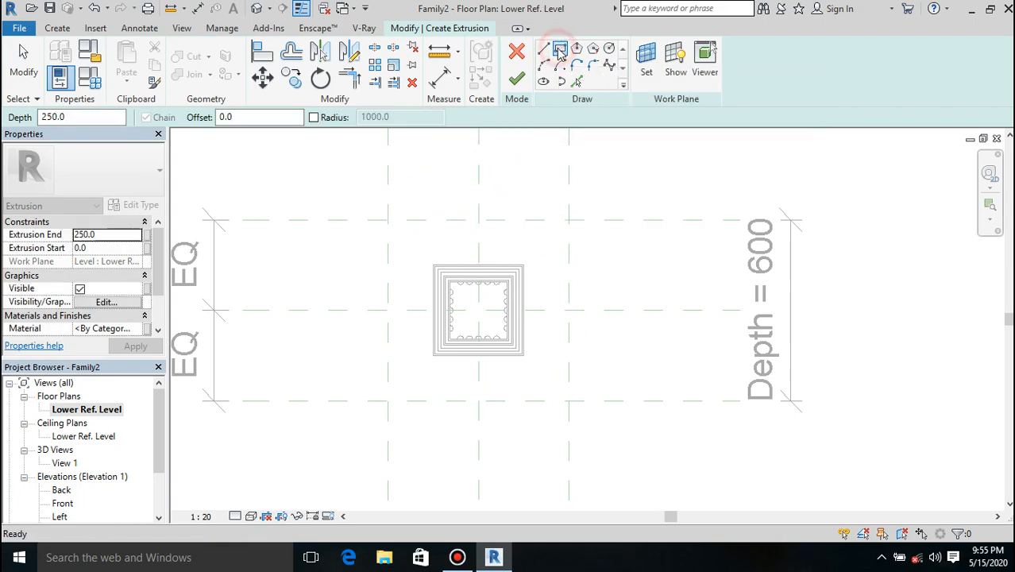
{"action": "left_click", "coordinate": [570, 220]}
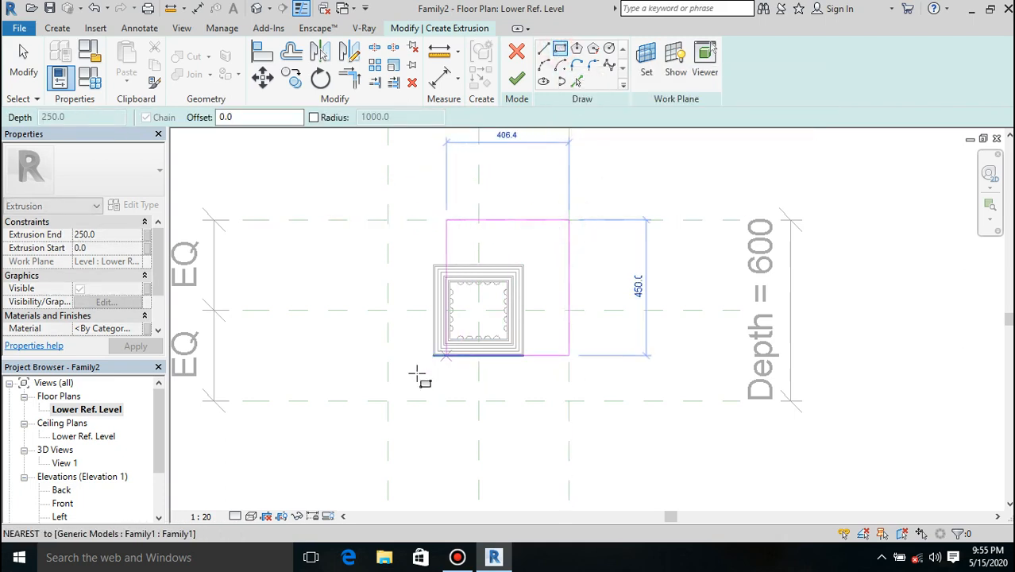
{"action": "left_click", "coordinate": [386, 401]}
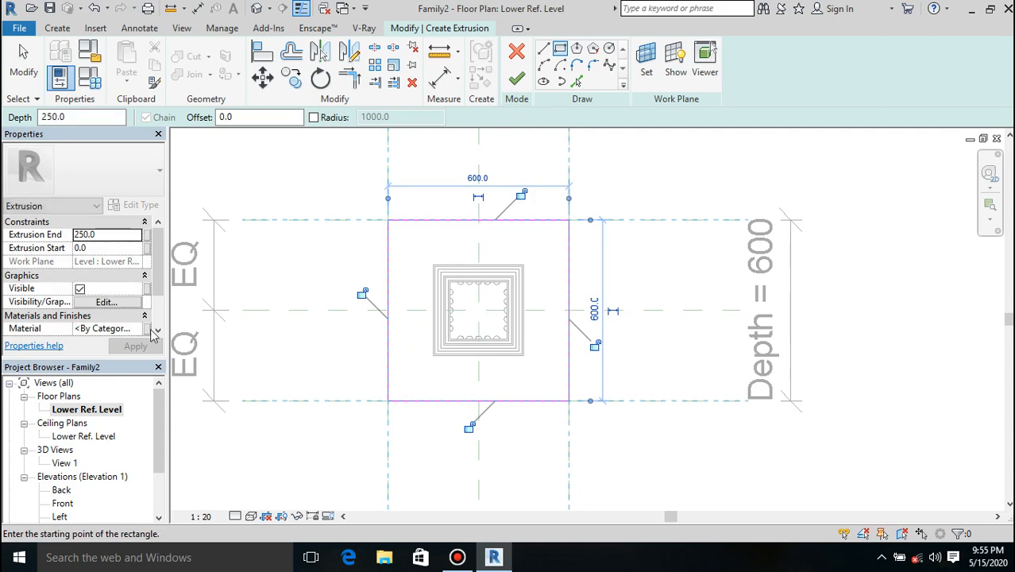
- Set the extrusion end to 150 mm, finish the square plinth, and check it beneath the column base in the Back elevation
{"action": "left_click", "coordinate": [116, 235]}
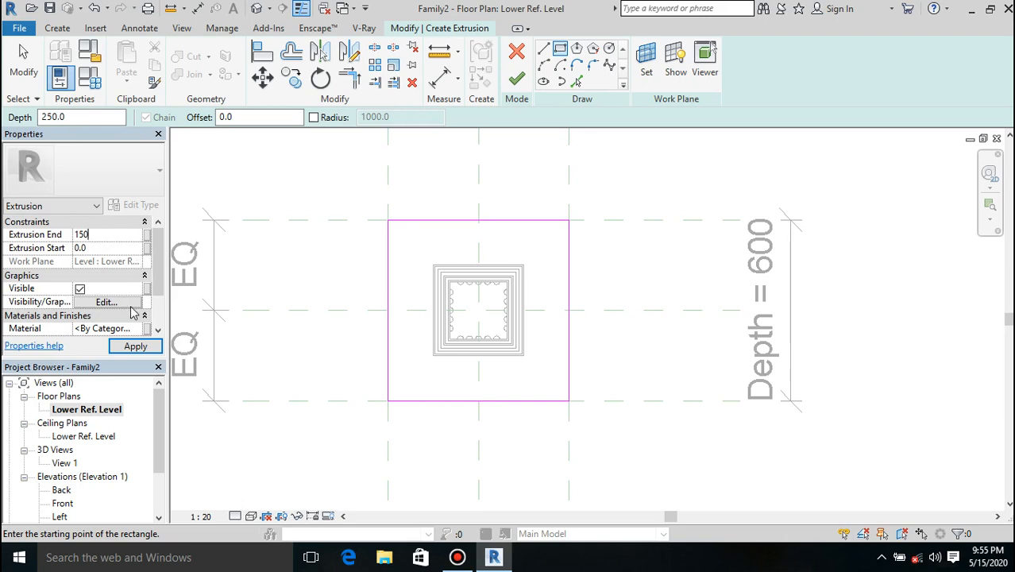
{"action": "left_click", "coordinate": [133, 349]}
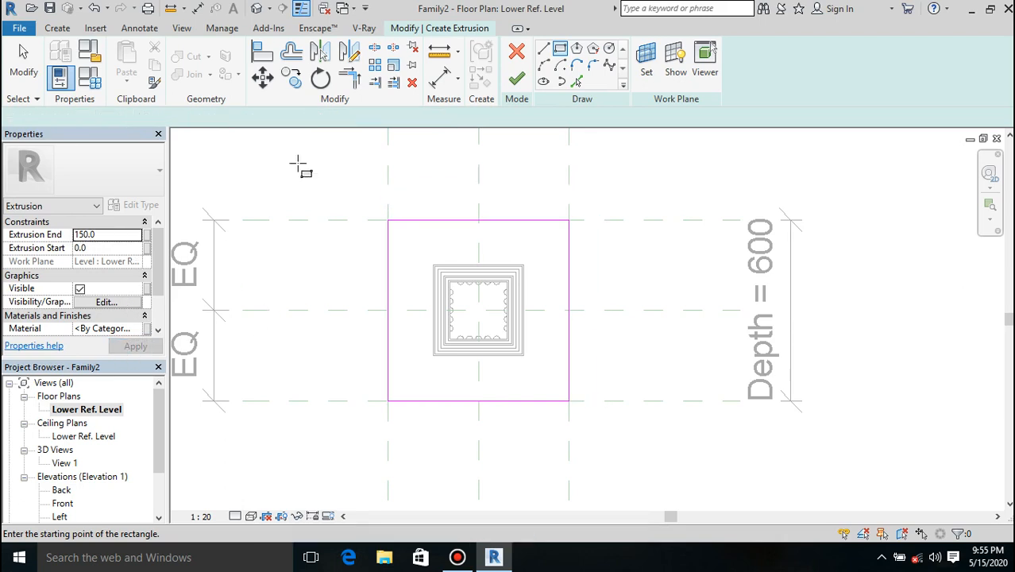
{"action": "left_click", "coordinate": [517, 82]}
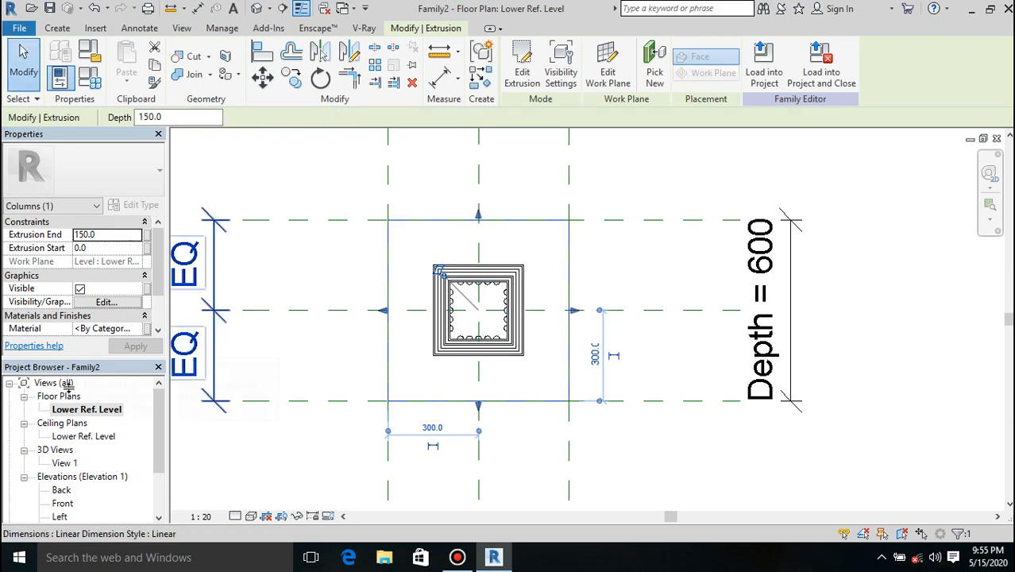
{"action": "double_click", "coordinate": [63, 492]}
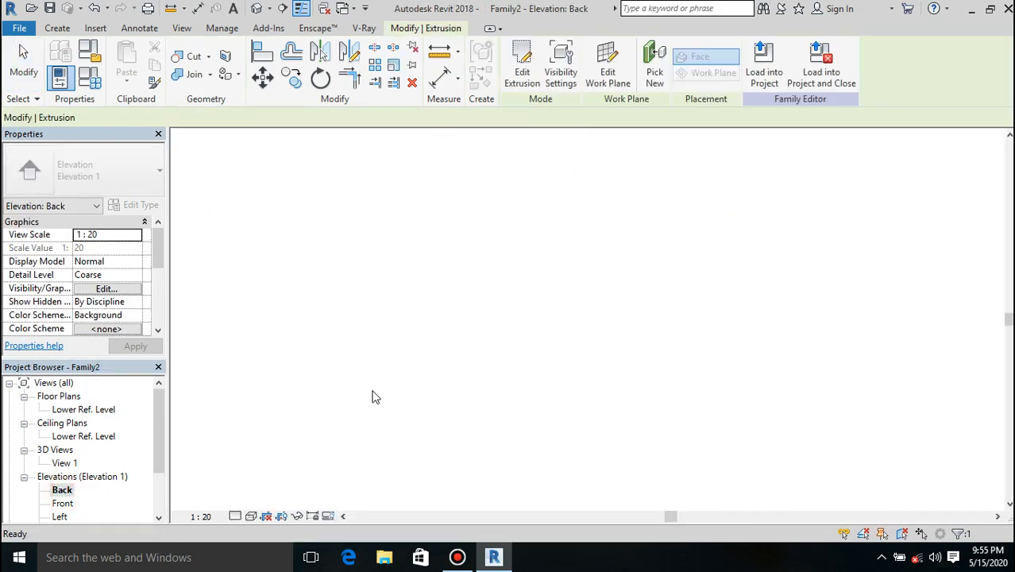
{"action": "scroll", "coordinate": [494, 407], "scroll_direction": "up", "scroll_amount": 4}
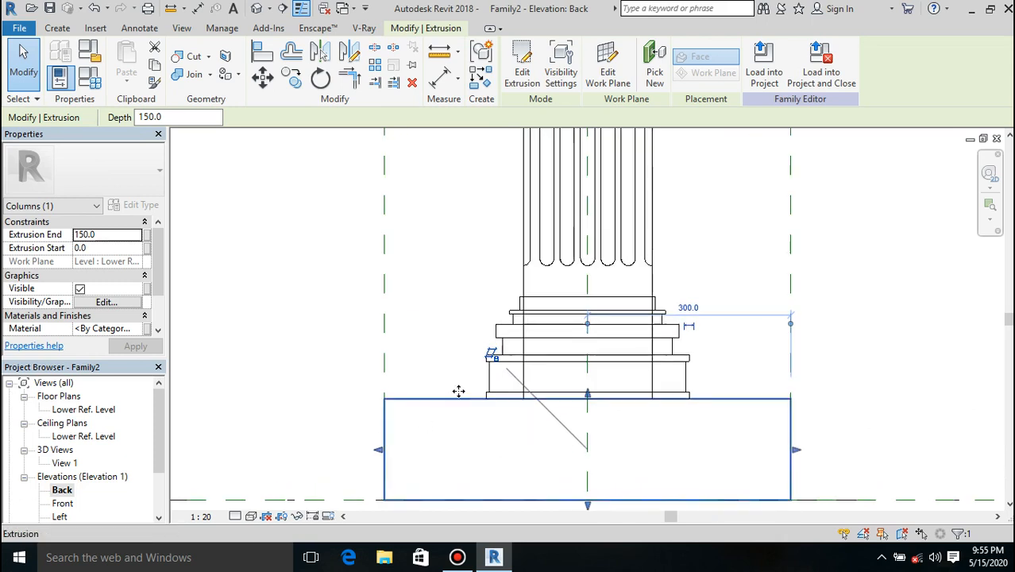
{"action": "left_click", "coordinate": [275, 353]}
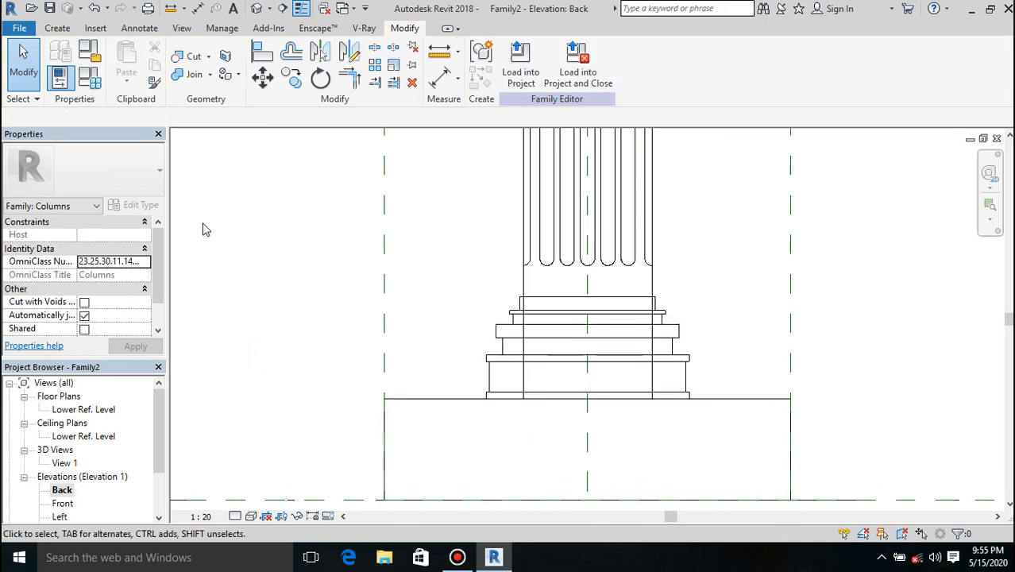
- Start a void sweep in the Lower Ref. Level plan and sketch its path as a rectangle along the 600 mm plinth outline
{"action": "left_click", "coordinate": [54, 31]}
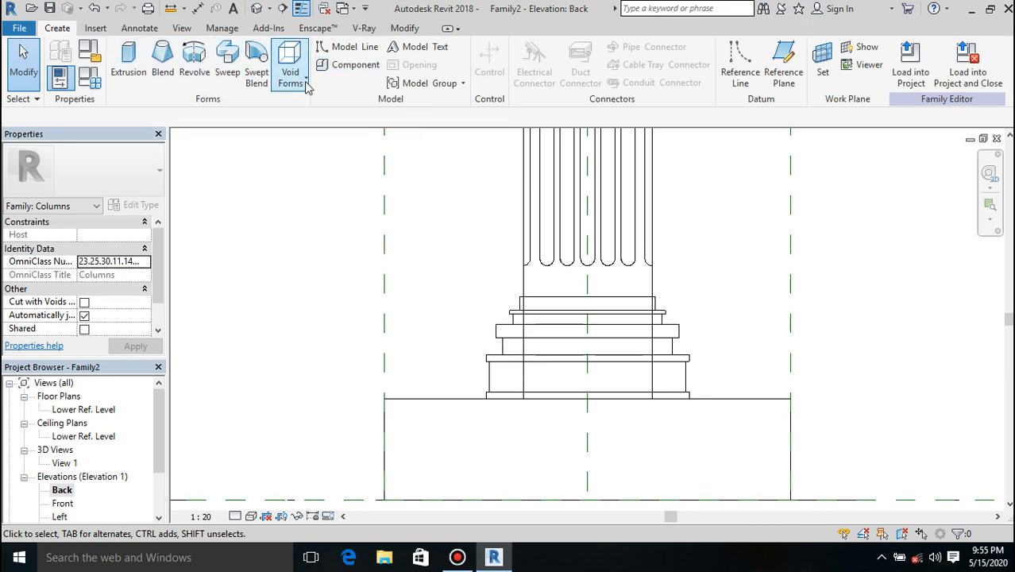
{"action": "left_click", "coordinate": [287, 77]}
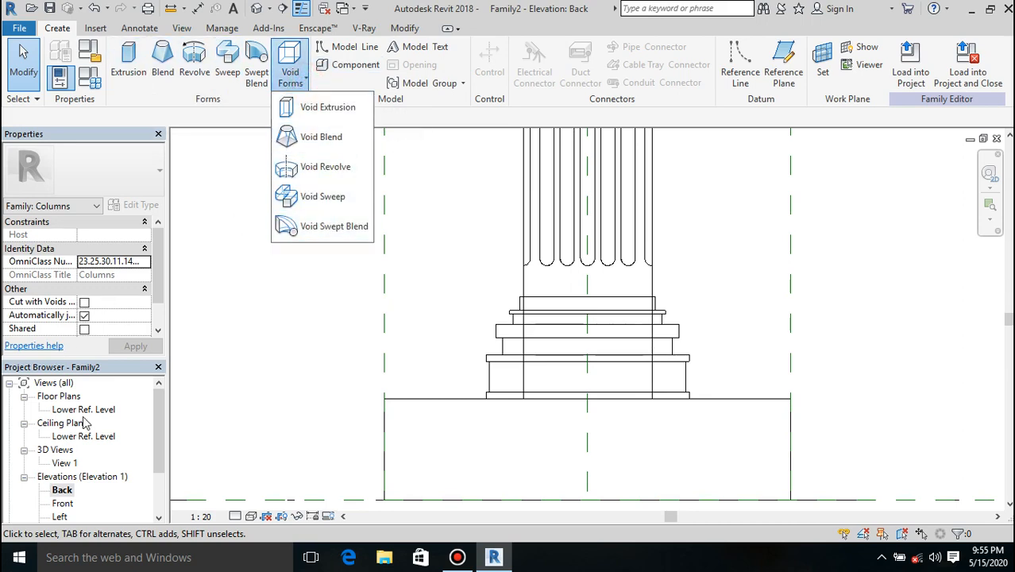
{"action": "double_click", "coordinate": [107, 409]}
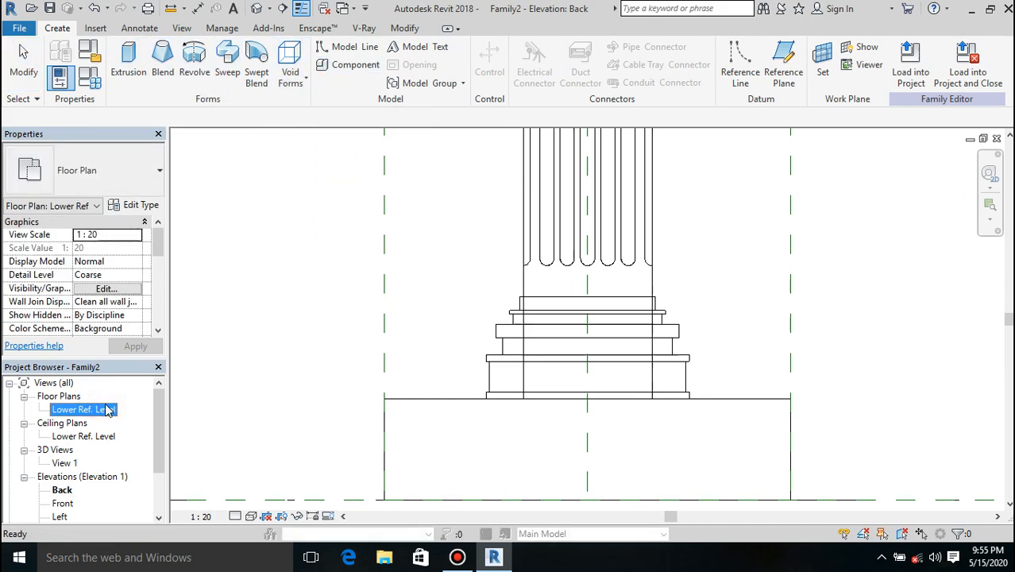
{"action": "left_click", "coordinate": [296, 90]}
{"action": "left_click", "coordinate": [357, 201]}
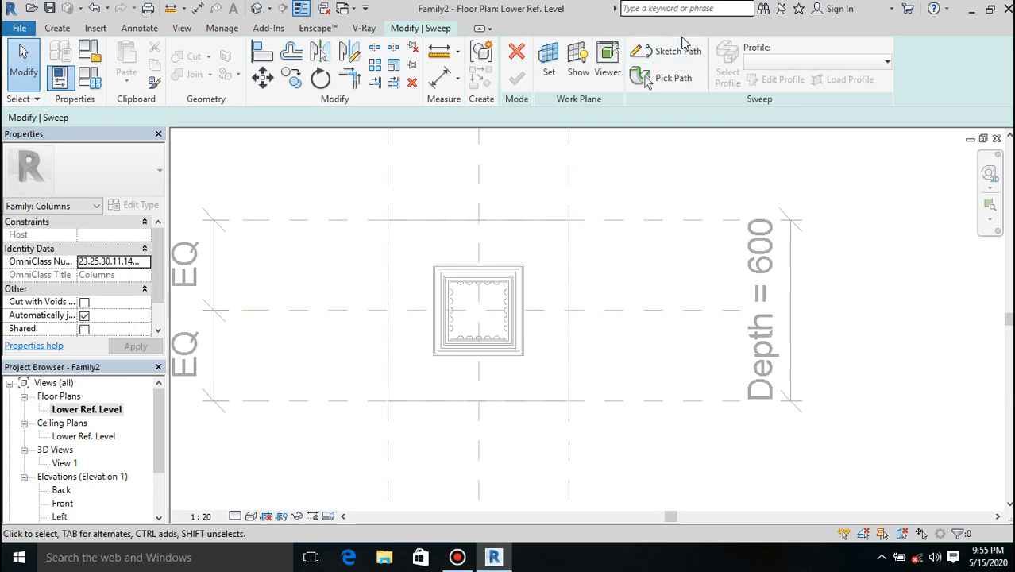
{"action": "left_click", "coordinate": [677, 51]}
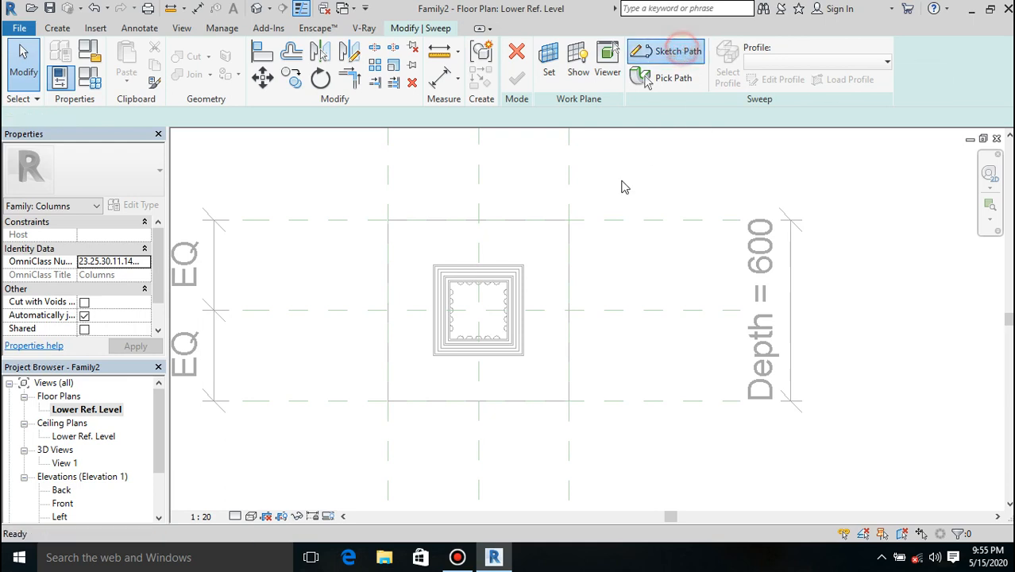
{"action": "left_click", "coordinate": [568, 219]}
{"action": "left_click", "coordinate": [560, 50]}
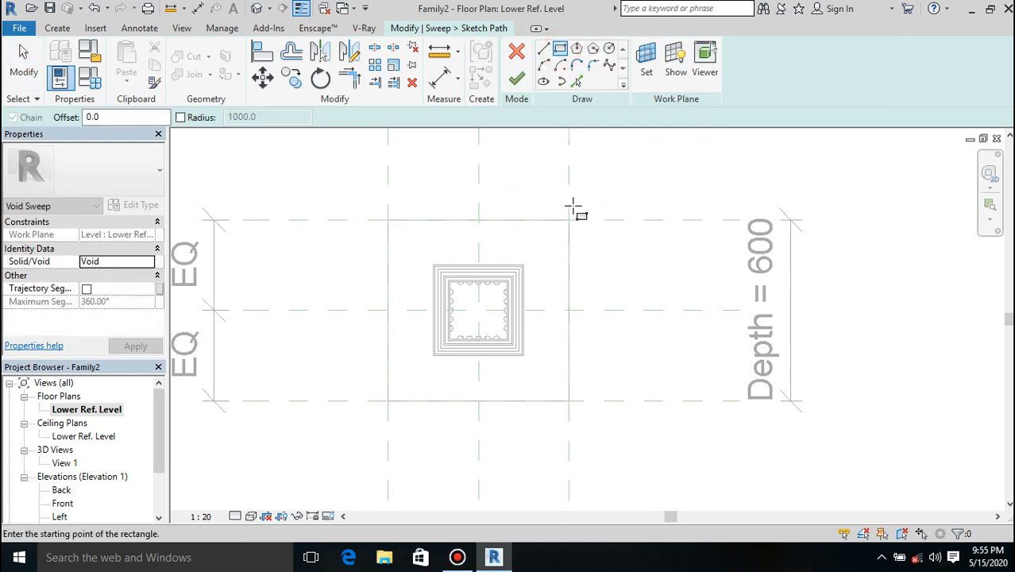
{"action": "left_click", "coordinate": [569, 220]}
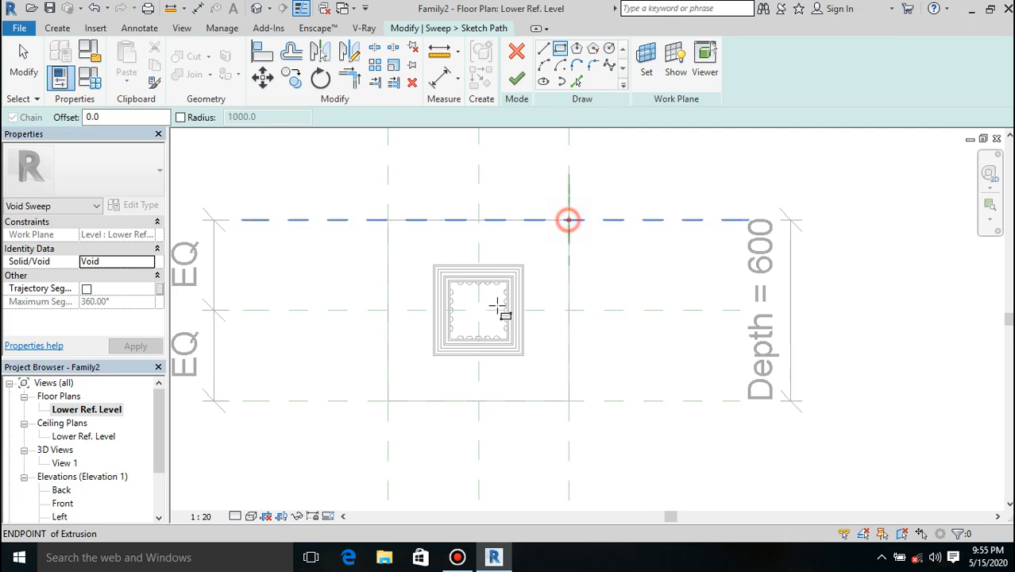
{"action": "left_click", "coordinate": [388, 401]}
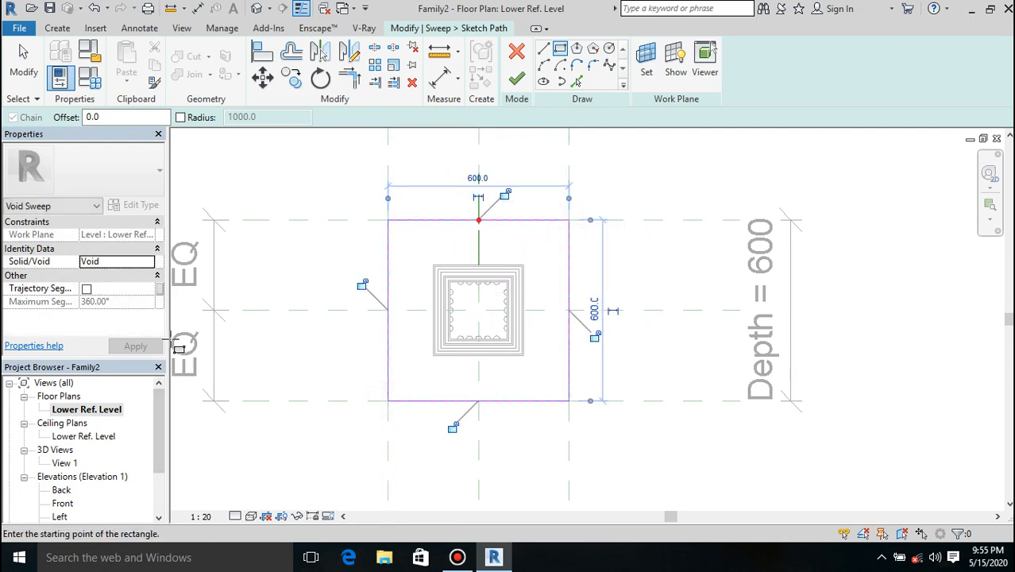
{"action": "left_click", "coordinate": [517, 82]}
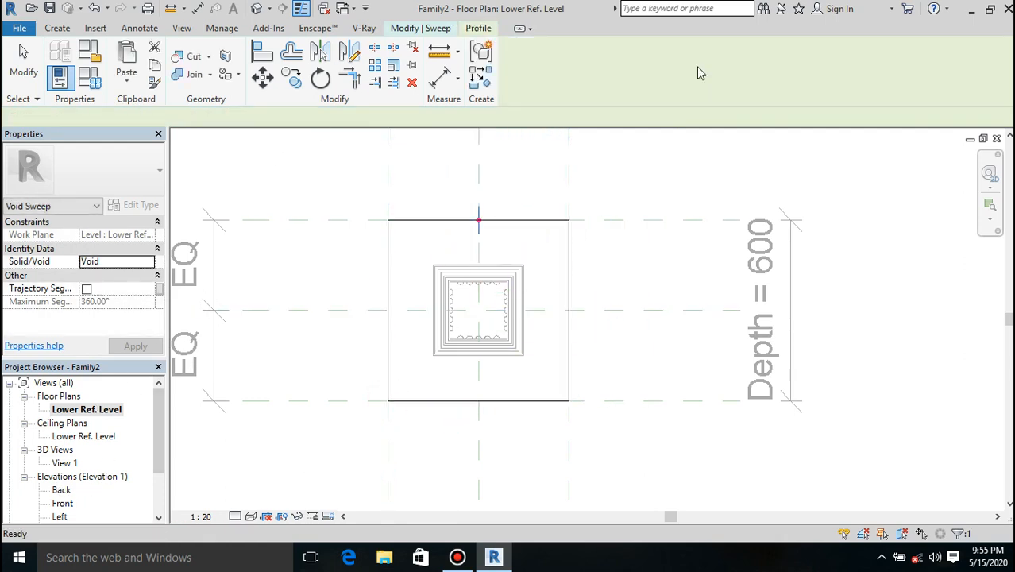
- Open the void sweep's profile for sketching in the Right elevation, at the plinth's outer corner
{"action": "left_click", "coordinate": [409, 30]}
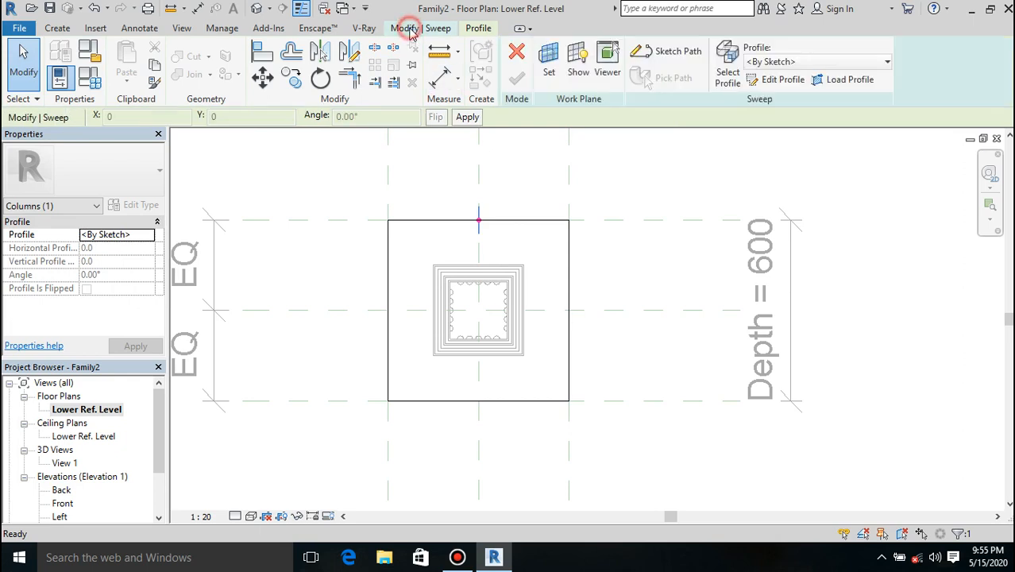
{"action": "left_click", "coordinate": [782, 80]}
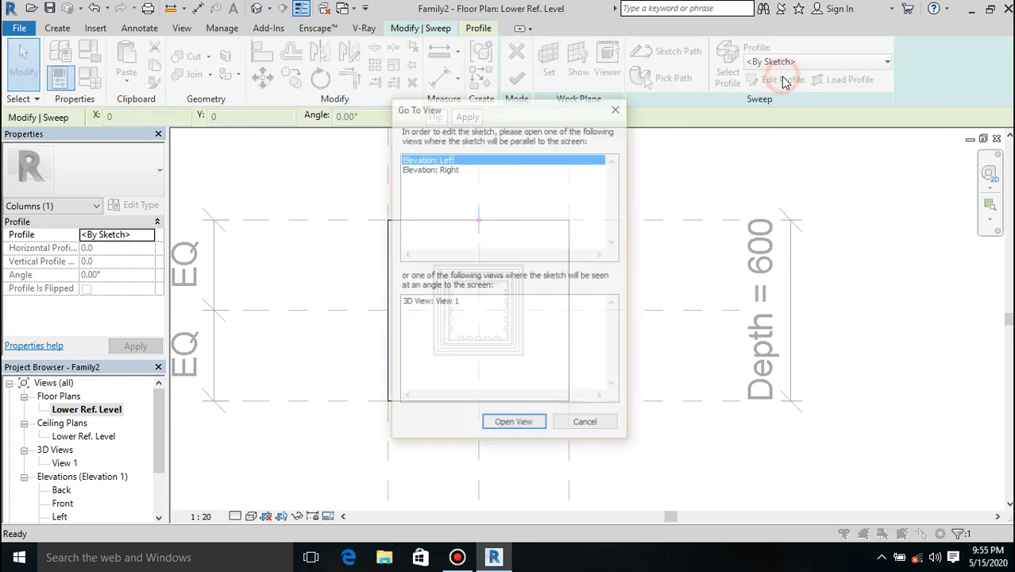
{"action": "left_click", "coordinate": [411, 170]}
{"action": "left_click", "coordinate": [520, 424]}
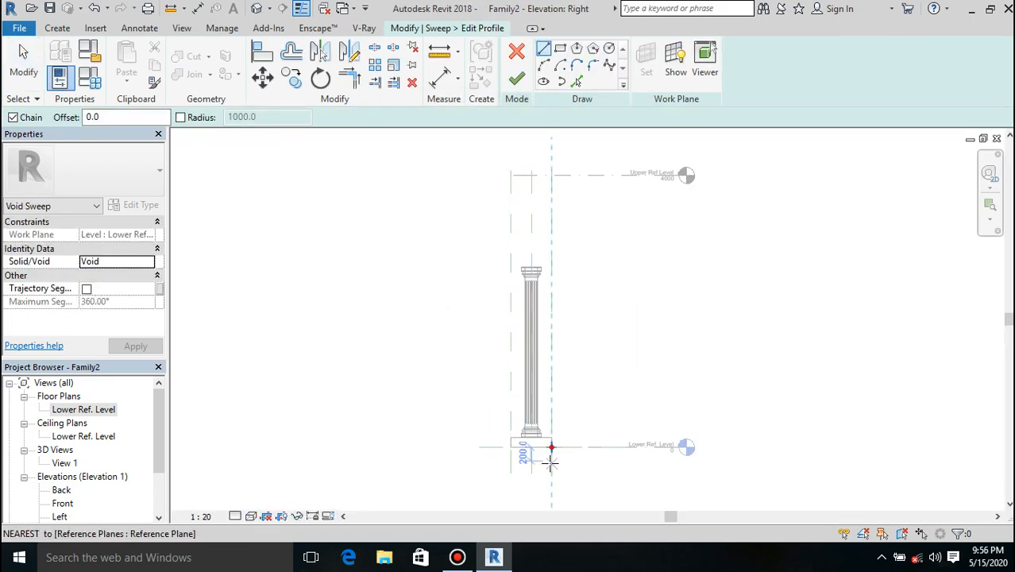
{"action": "scroll", "coordinate": [551, 462], "scroll_direction": "up", "scroll_amount": 5}
{"action": "scroll", "coordinate": [546, 300], "scroll_direction": "up", "scroll_amount": 2}
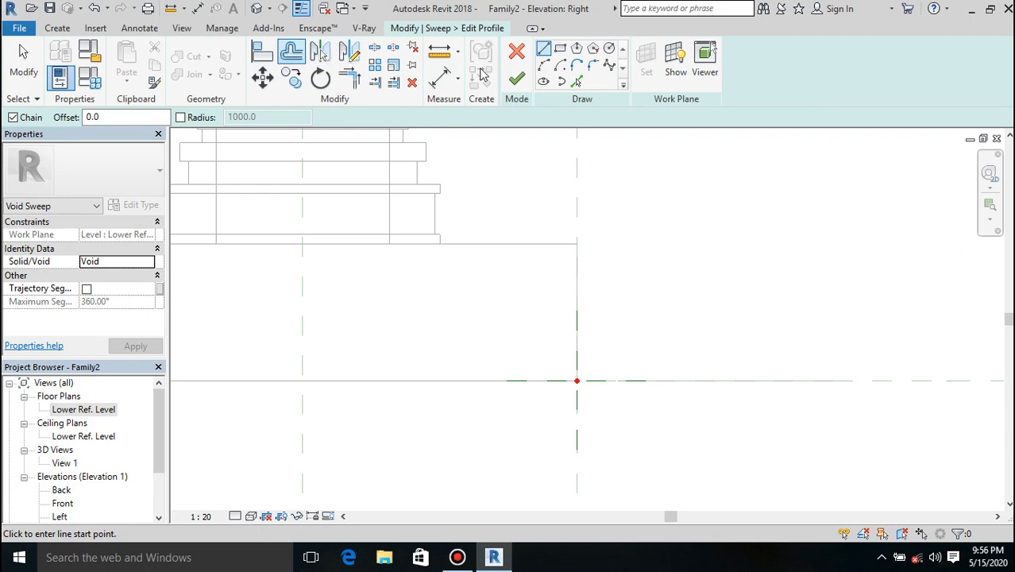
- Sketch the upper profile from the plinth's top edge: about 15 mm down, 15 out, 10 down, 15 in, 20 down and 5 in
{"action": "left_click", "coordinate": [548, 243]}
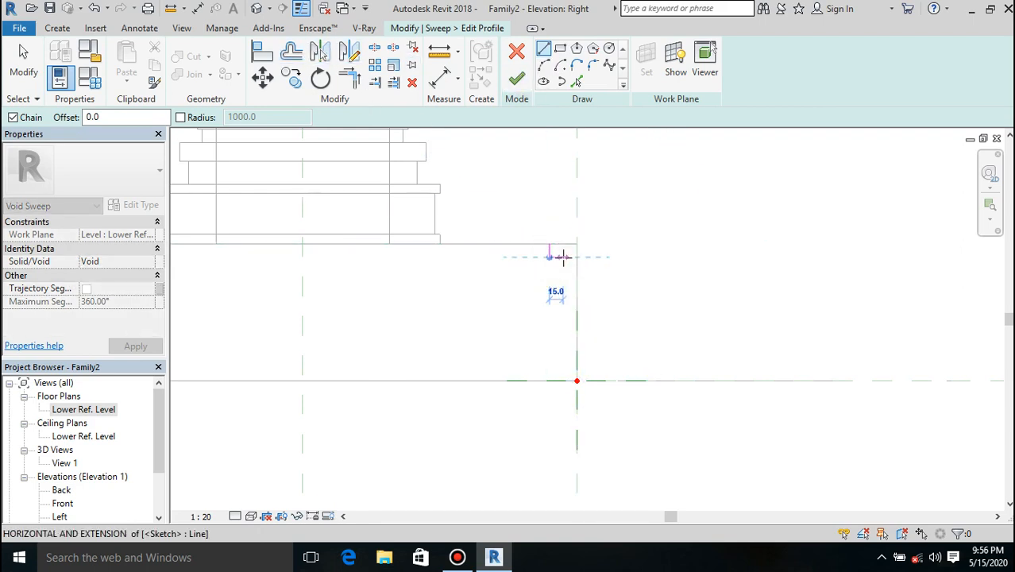
{"action": "scroll", "coordinate": [560, 257], "scroll_direction": "up", "scroll_amount": 2}
{"action": "left_click", "coordinate": [561, 257]}
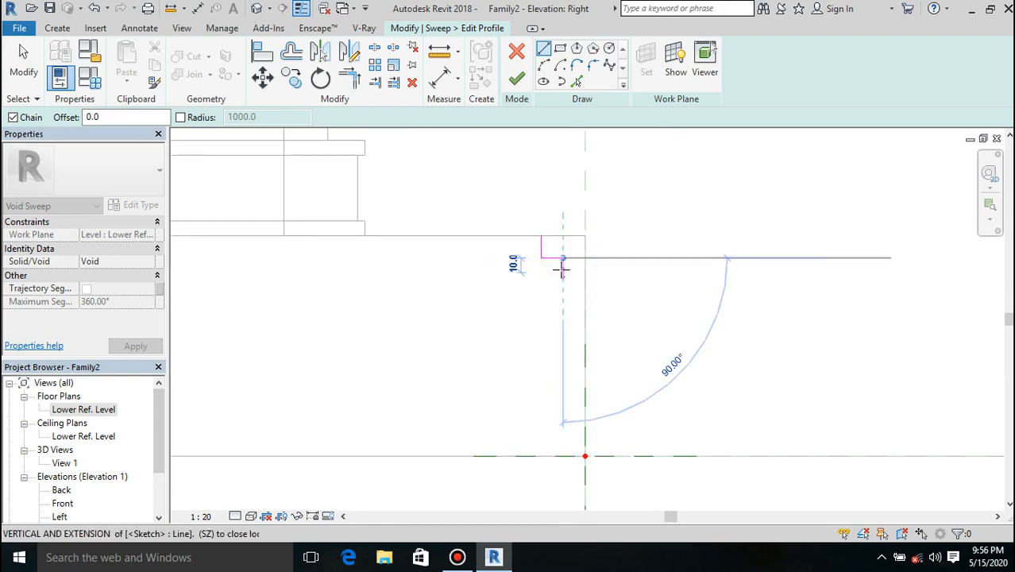
{"action": "left_click", "coordinate": [561, 272]}
{"action": "left_click", "coordinate": [541, 272]}
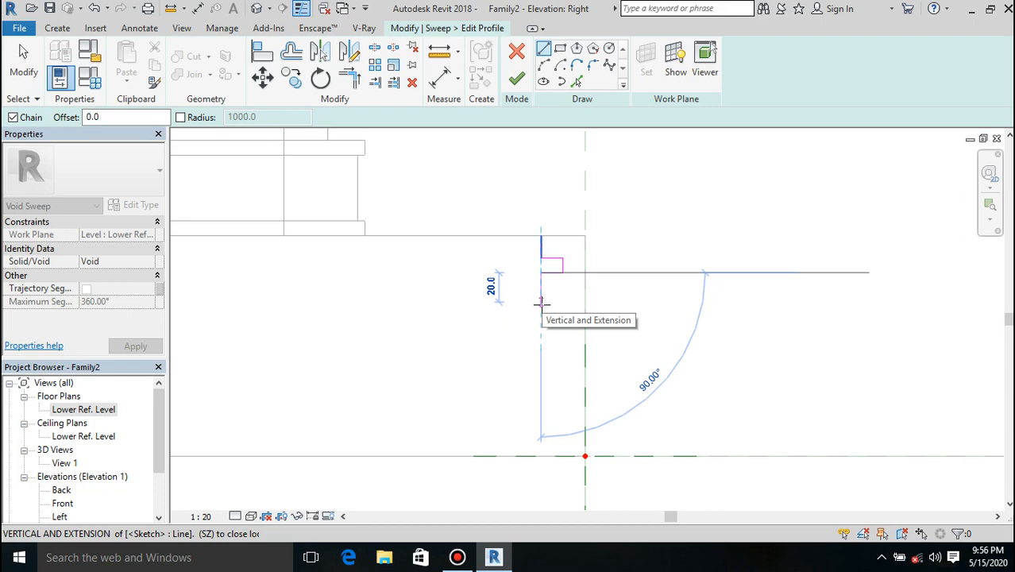
{"action": "left_click", "coordinate": [541, 302]}
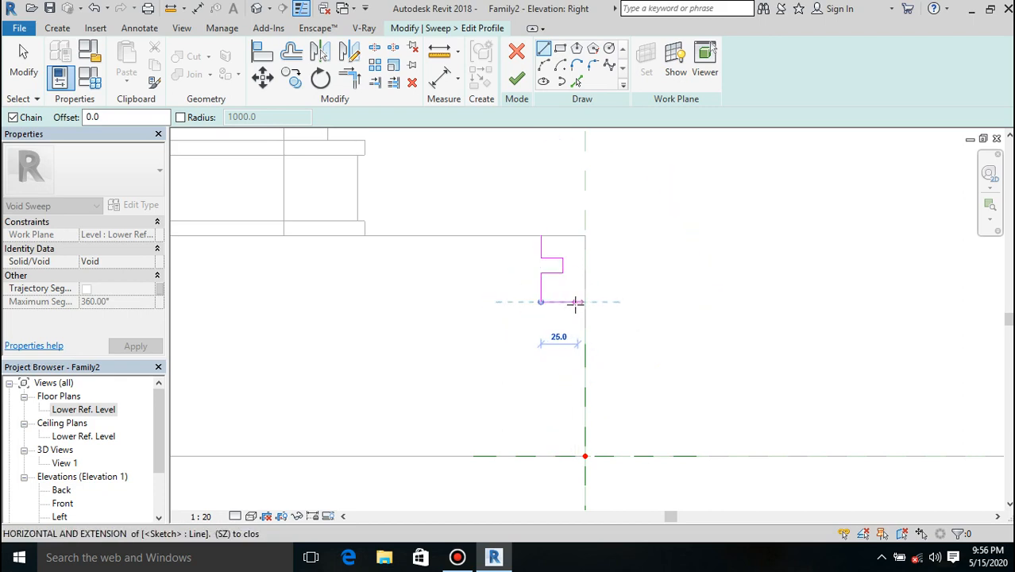
{"action": "left_click", "coordinate": [532, 302]}
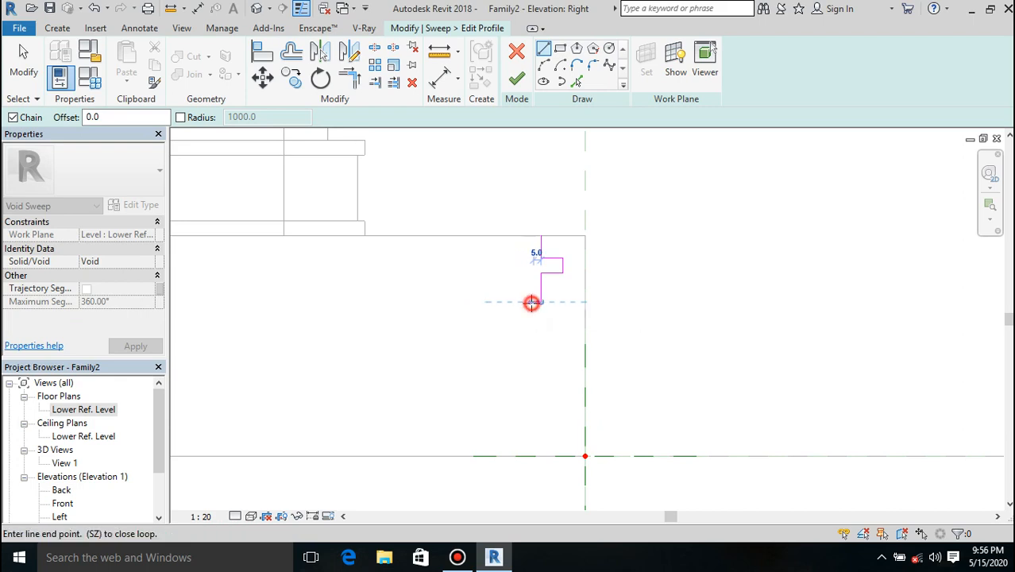
- Continue the profile about 45 mm down, 25 out, 30 down and 10 out to the reference plane, closing it along the plinth's side and top
{"action": "left_click", "coordinate": [533, 367]}
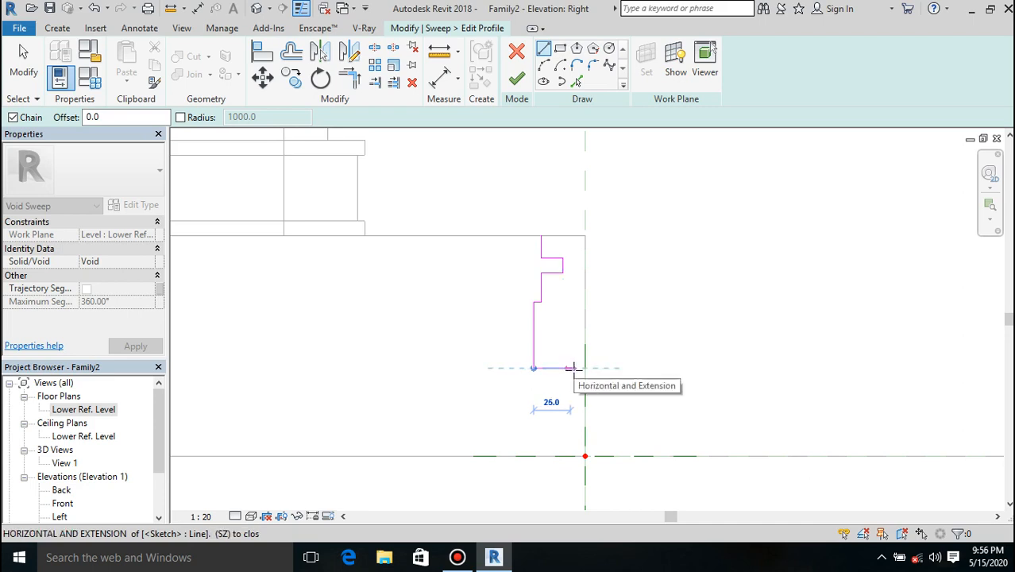
{"action": "left_click", "coordinate": [571, 368]}
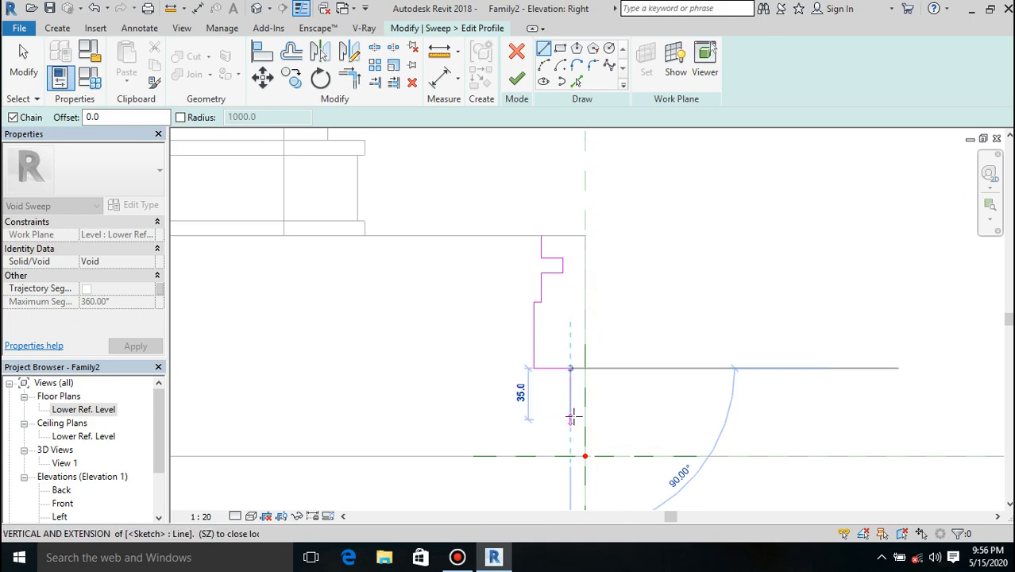
{"action": "left_click", "coordinate": [570, 412]}
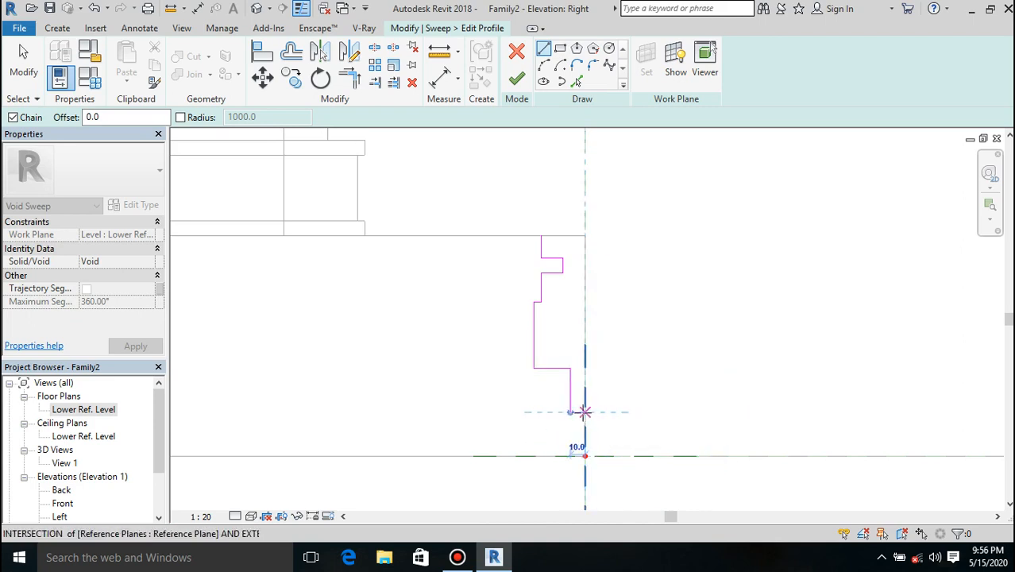
{"action": "left_click", "coordinate": [584, 413]}
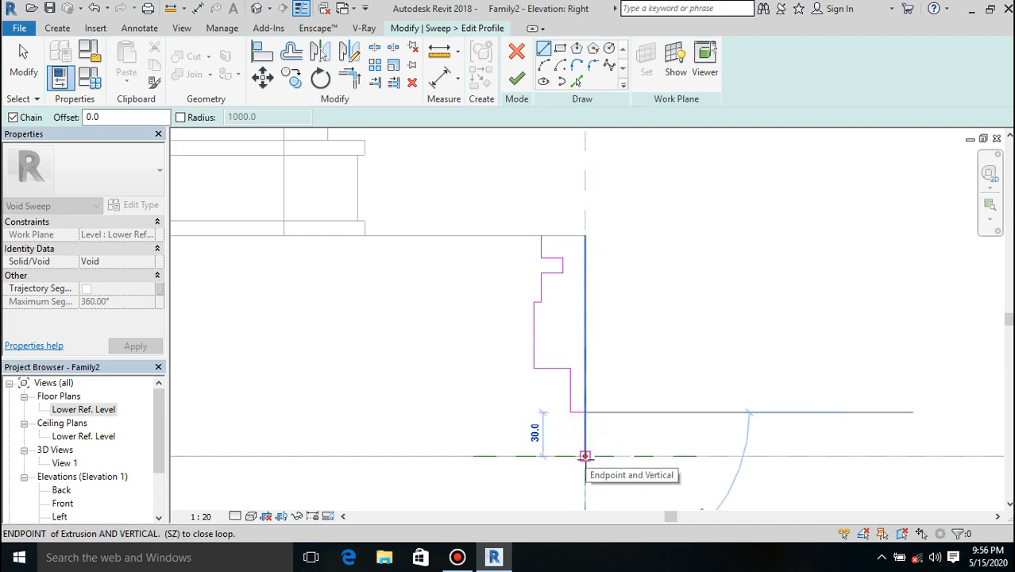
{"action": "left_click", "coordinate": [585, 236]}
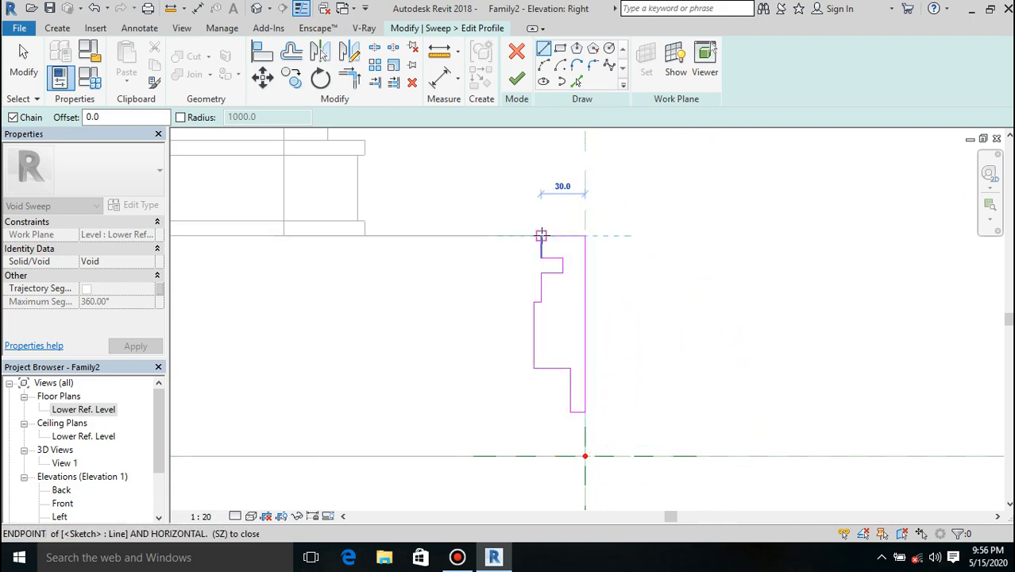
{"action": "left_click", "coordinate": [540, 236]}
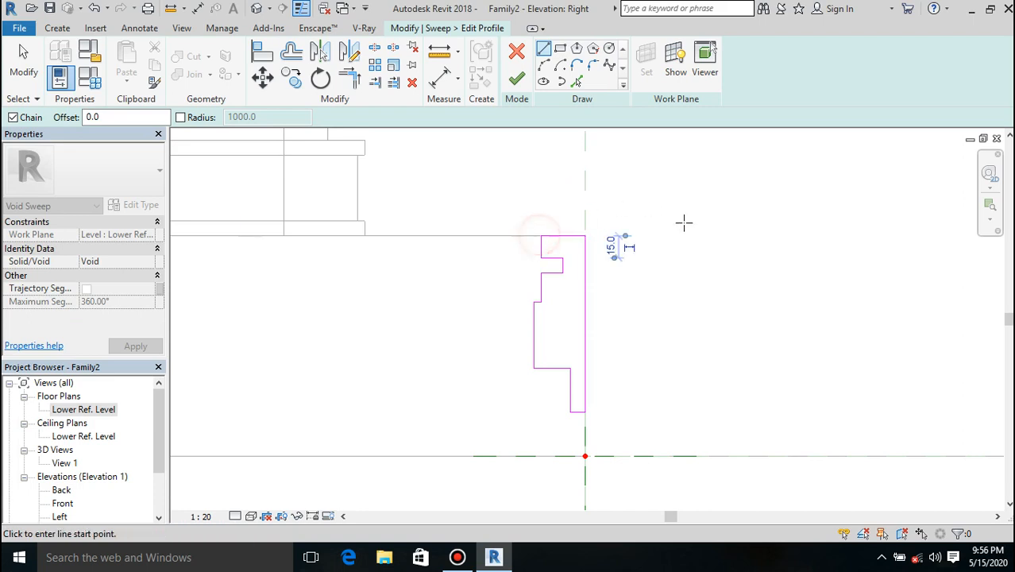
- Finish the profile and the void sweep, and check the moulded plinth in the Right elevation
{"action": "left_click", "coordinate": [516, 83]}
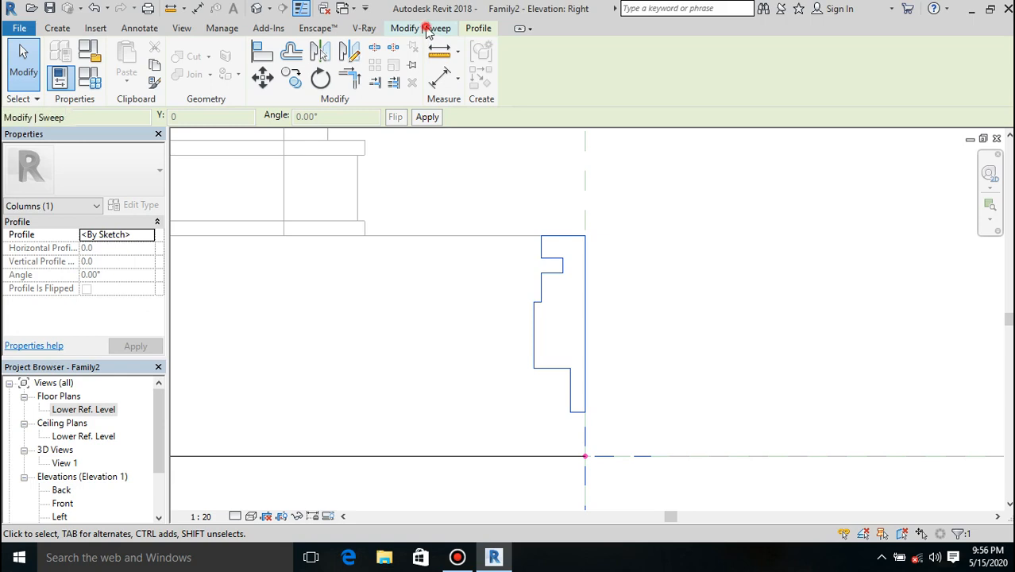
{"action": "left_click", "coordinate": [426, 30]}
{"action": "left_click", "coordinate": [517, 80]}
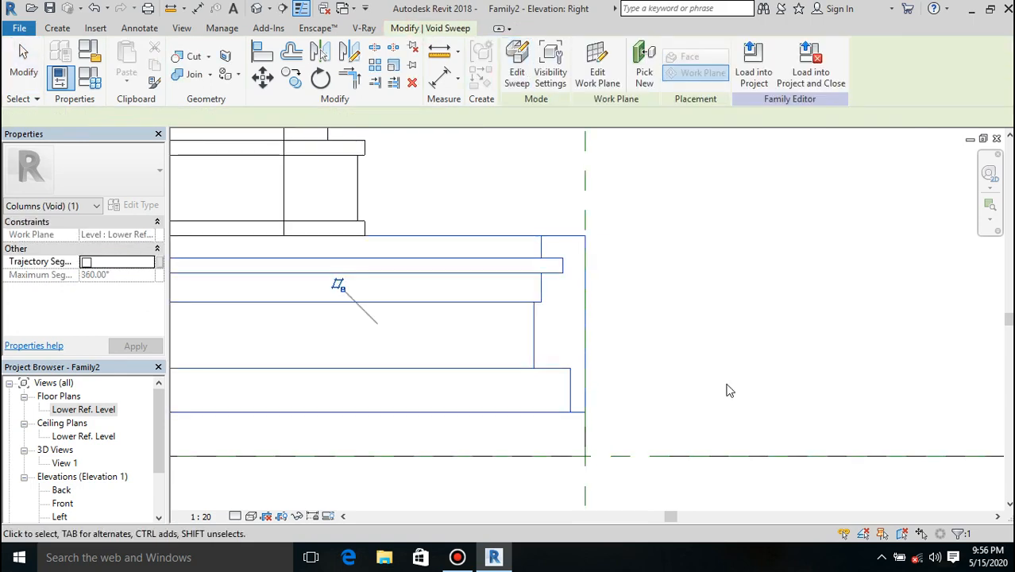
{"action": "scroll", "coordinate": [725, 389], "scroll_direction": "down", "scroll_amount": 3}
{"action": "scroll", "coordinate": [729, 389], "scroll_direction": "down", "scroll_amount": 1}
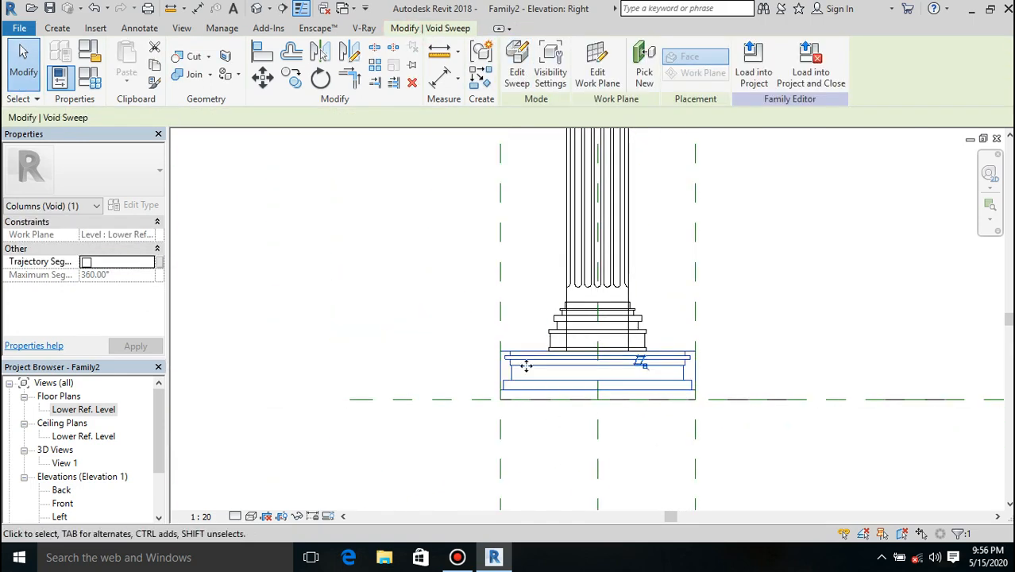
- In the Lower Ref. Level plan, align the moulded plinth's left edge with the left outer reference plane and lock it
{"action": "double_click", "coordinate": [80, 410]}
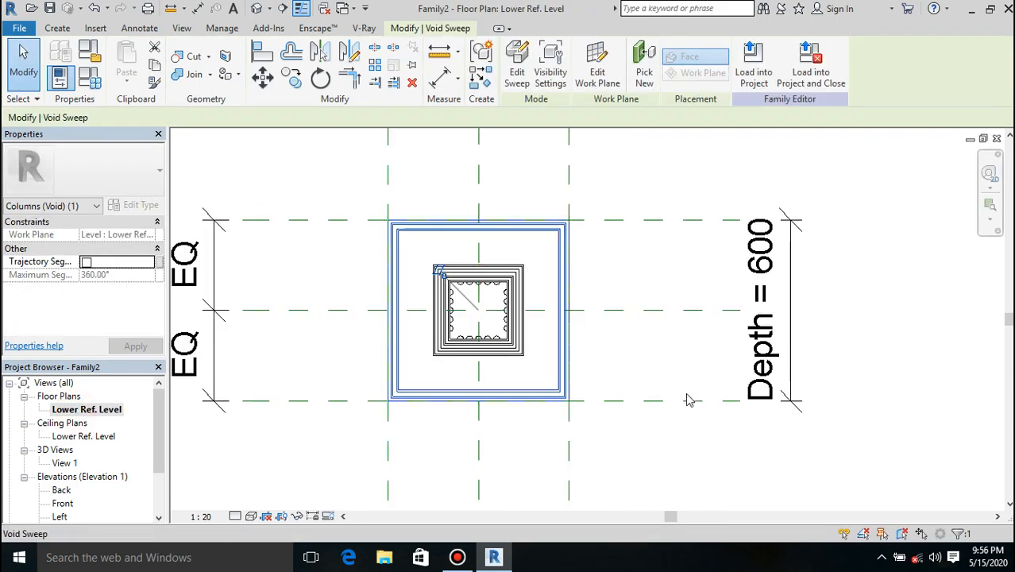
{"action": "left_click", "coordinate": [680, 475]}
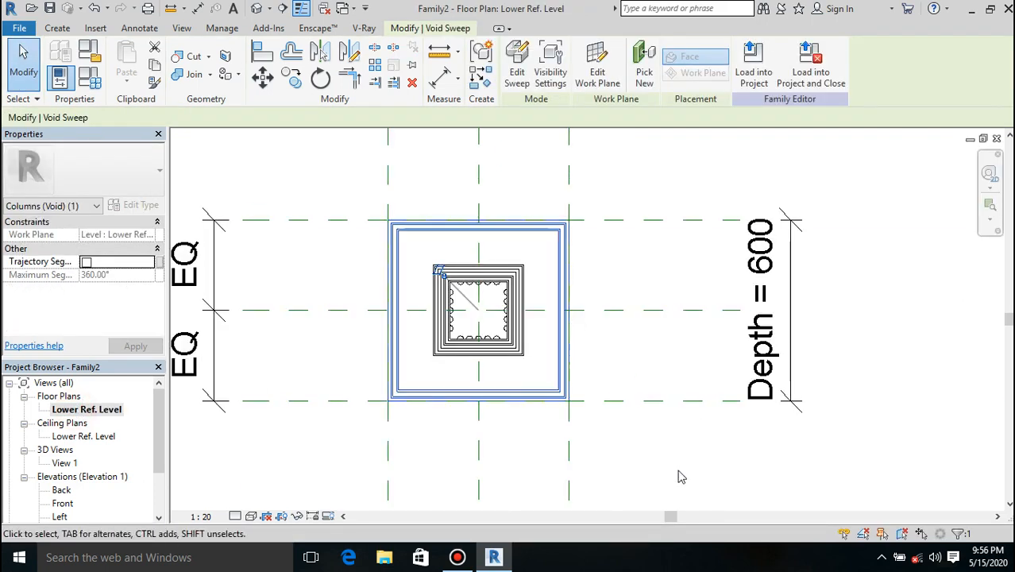
{"action": "left_click", "coordinate": [517, 403]}
{"action": "scroll", "coordinate": [627, 284], "scroll_direction": "down", "scroll_amount": 2}
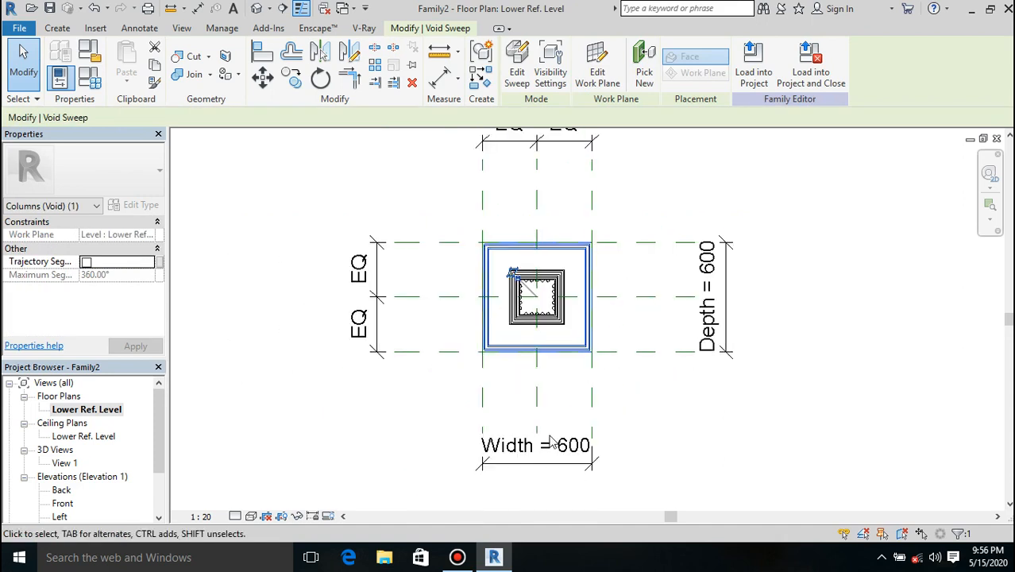
{"action": "left_click", "coordinate": [688, 393]}
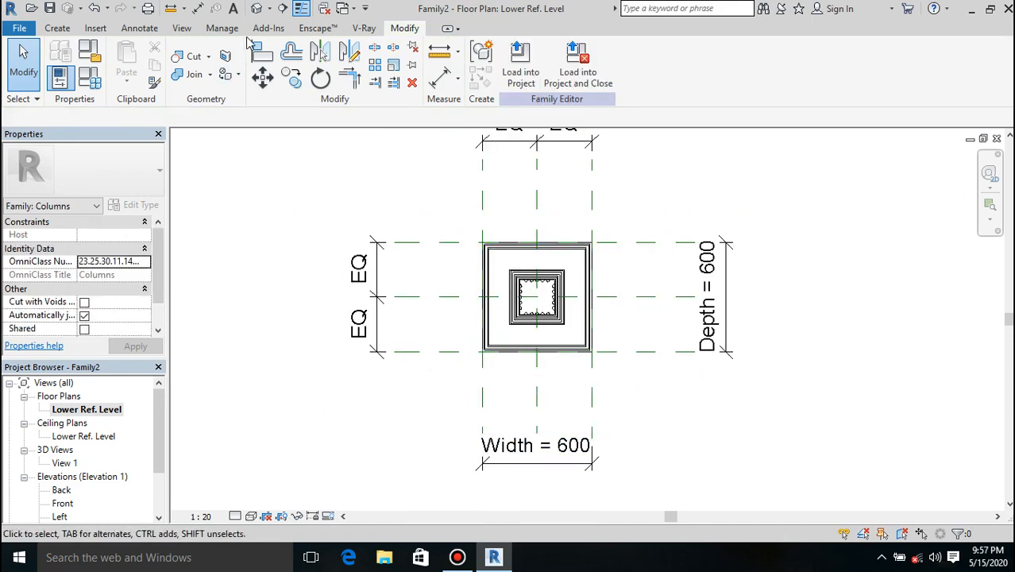
{"action": "left_click", "coordinate": [259, 57]}
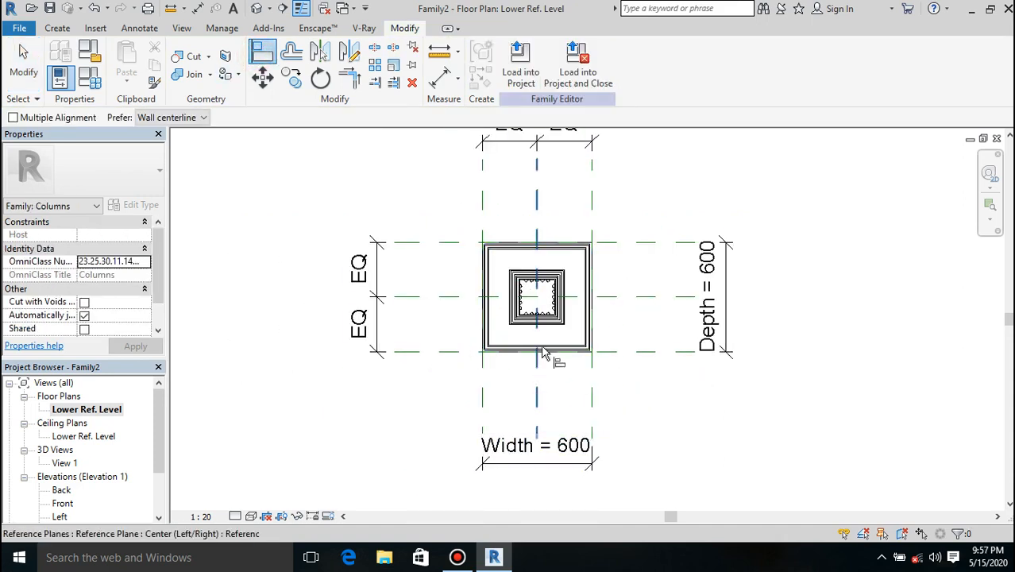
{"action": "left_click", "coordinate": [478, 395]}
{"action": "left_click", "coordinate": [483, 350]}
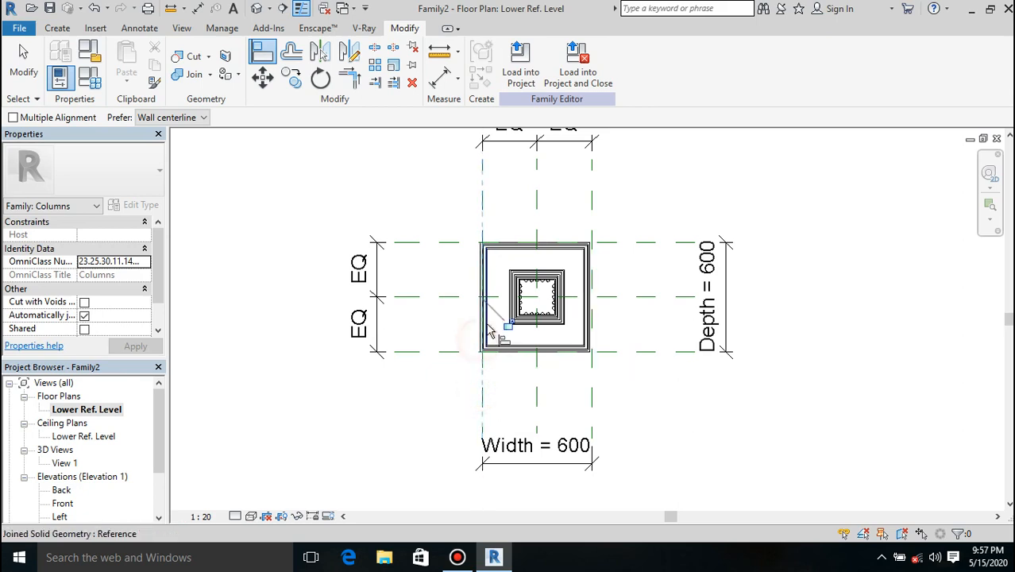
{"action": "left_click", "coordinate": [506, 324]}
- Try to align the moulding's right edge with the Right reference plane, and undo the alignment
{"action": "left_click", "coordinate": [595, 396]}
{"action": "left_click", "coordinate": [595, 334]}
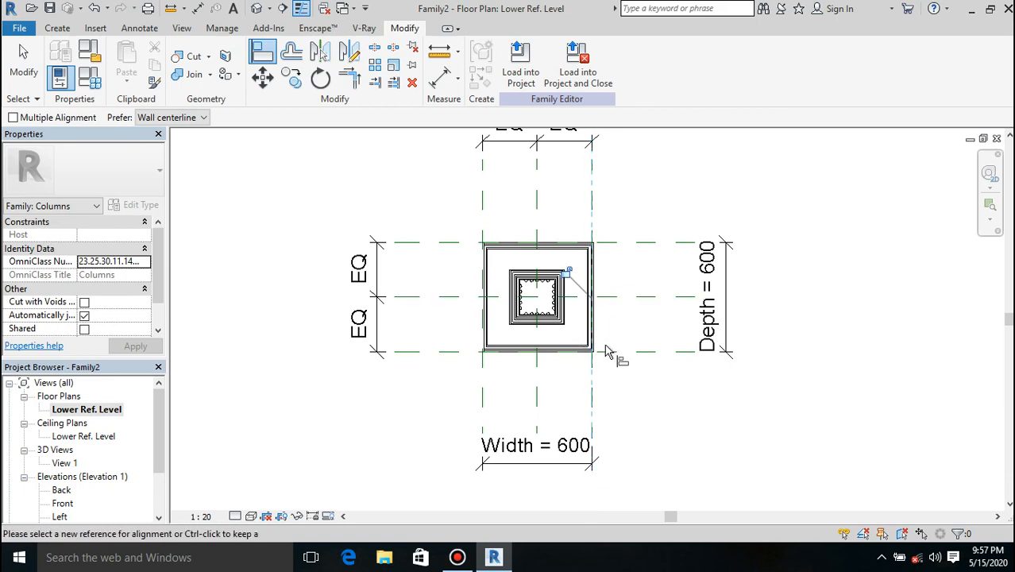
{"action": "key", "text": "ctrl+z"}
- Align the plinth's outer right edge with the Right reference plane and end the Align command
{"action": "left_click", "coordinate": [593, 372]}
{"action": "scroll", "coordinate": [599, 333], "scroll_direction": "up", "scroll_amount": 4}
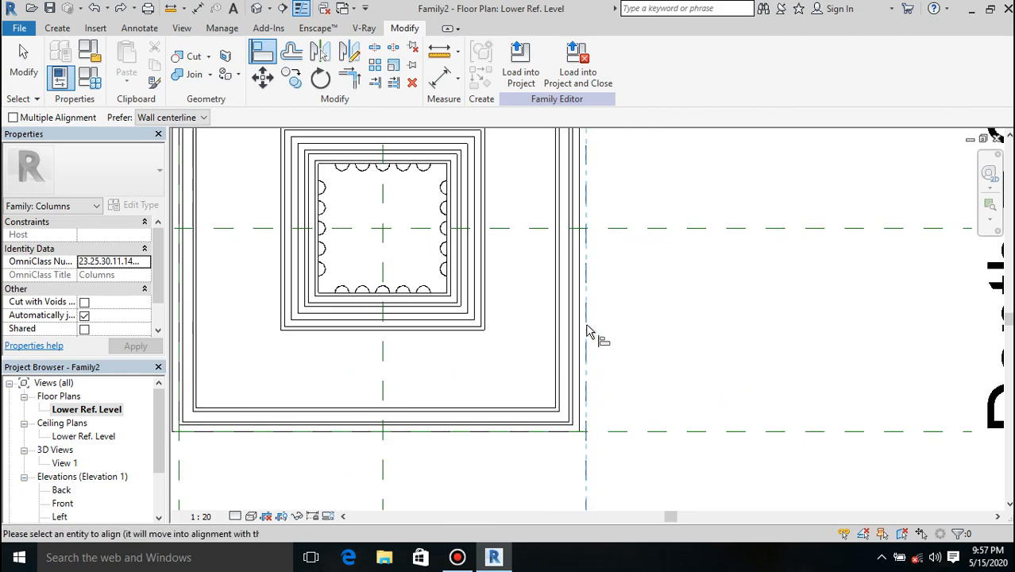
{"action": "left_click", "coordinate": [583, 327]}
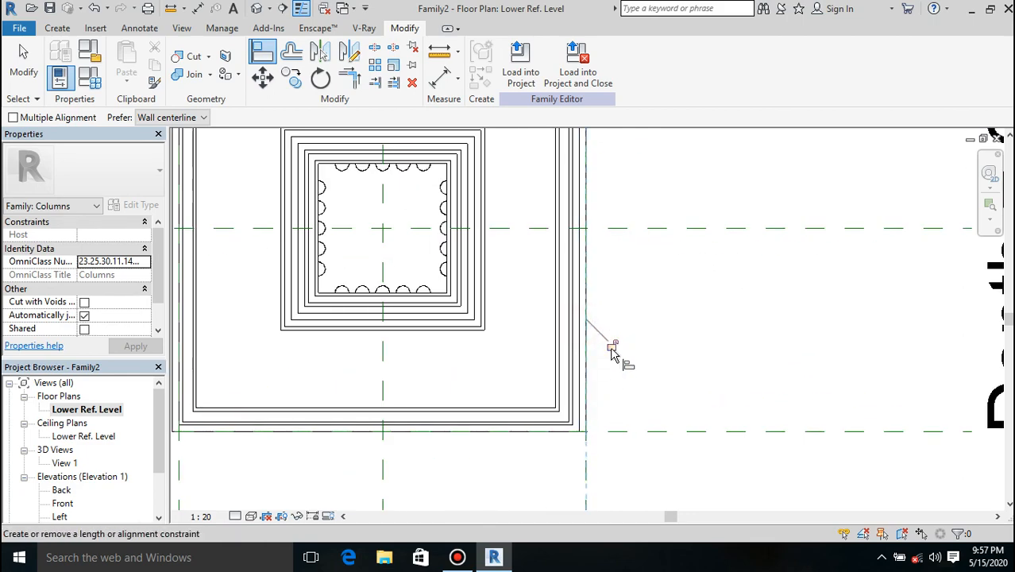
{"action": "scroll", "coordinate": [612, 351], "scroll_direction": "down", "scroll_amount": 4}
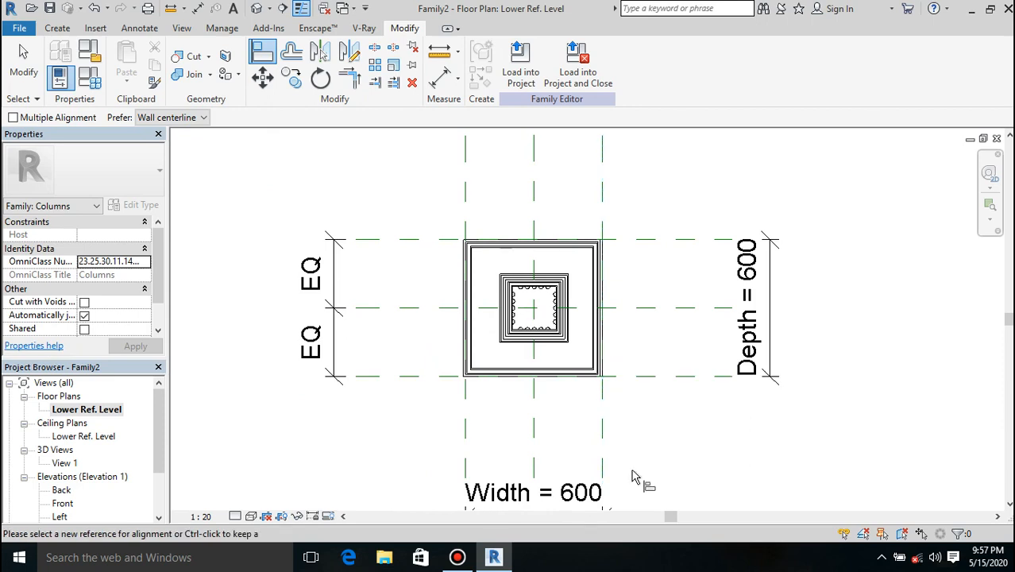
{"action": "key", "text": "Escape"}
{"action": "key", "text": "Escape"}
- Flex the plinth by moving the Right reference plane to a width of about 1671 mm, removing constraints, moving back to about 1168 mm, and undo it
{"action": "left_click", "coordinate": [601, 445]}
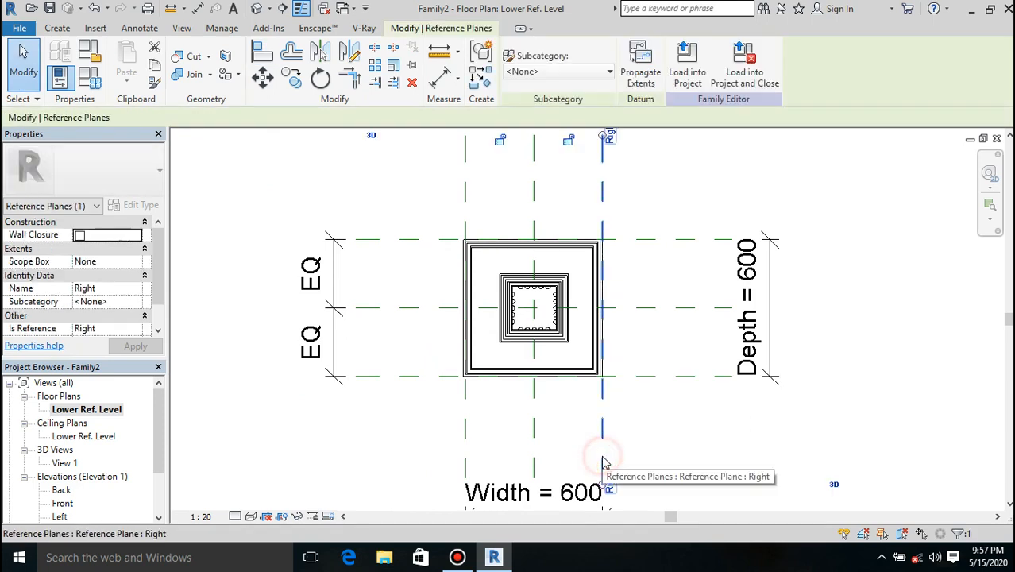
{"action": "left_click_drag", "start_coordinate": [601, 445], "coordinate": [722, 436]}
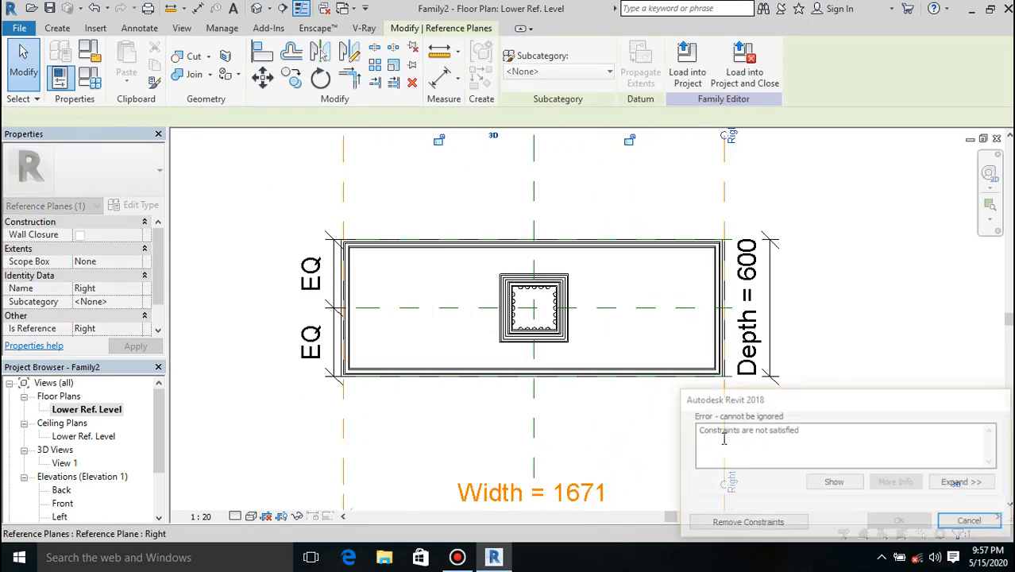
{"action": "left_click", "coordinate": [749, 524]}
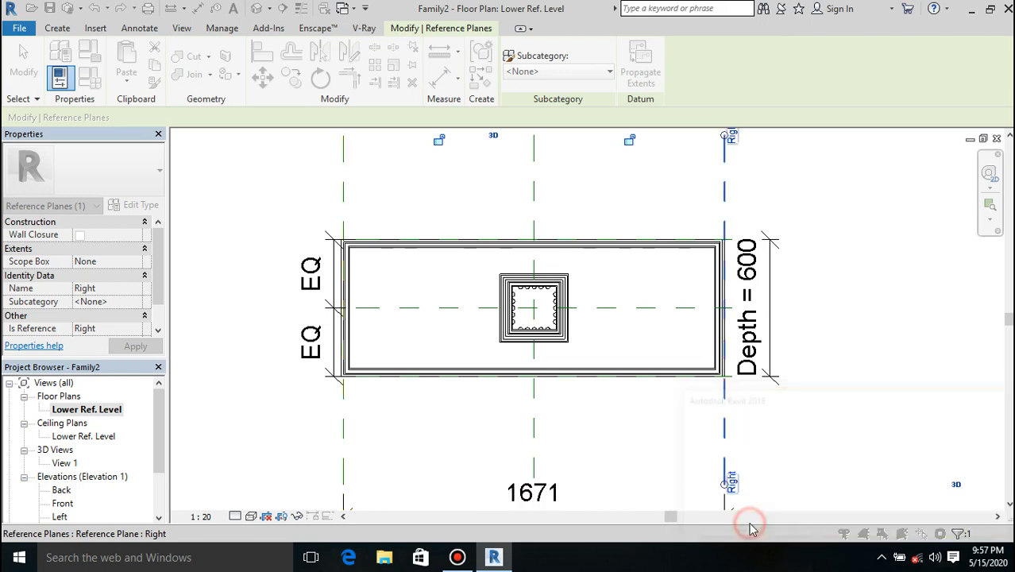
{"action": "left_click_drag", "start_coordinate": [725, 442], "coordinate": [669, 465]}
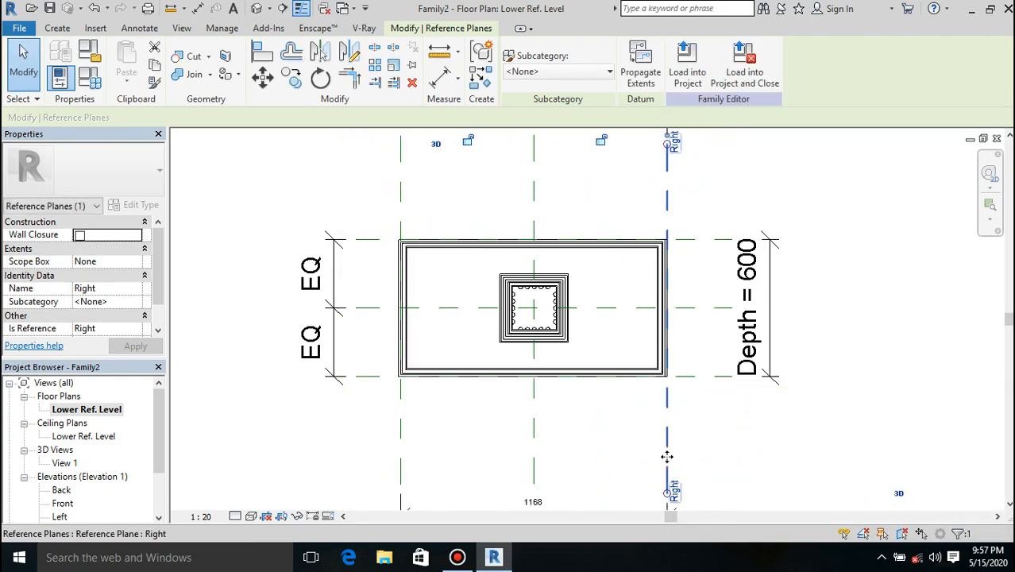
{"action": "key", "text": "Escape"}
{"action": "key", "text": "ctrl+z"}
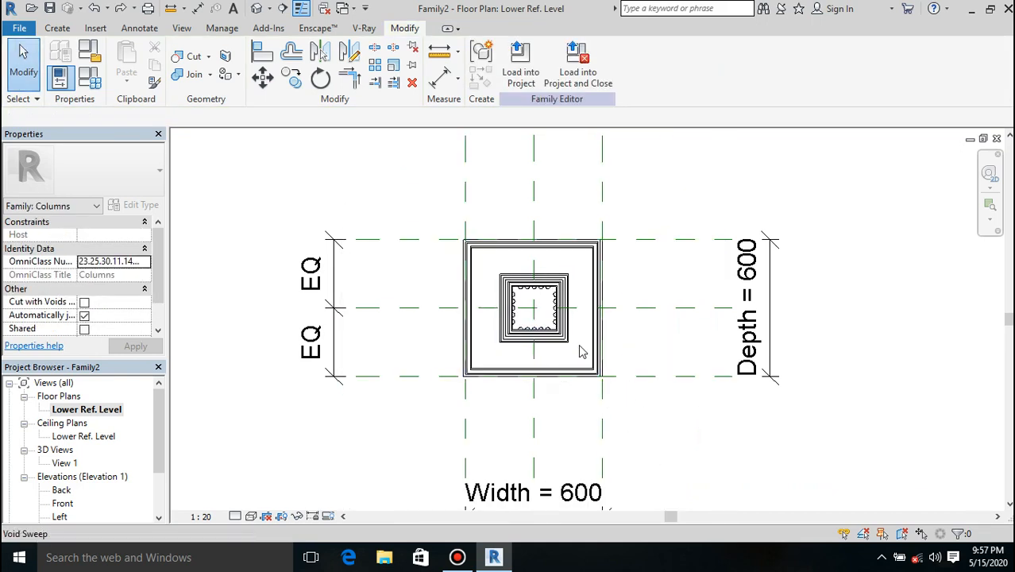
{"action": "left_click", "coordinate": [529, 332]}
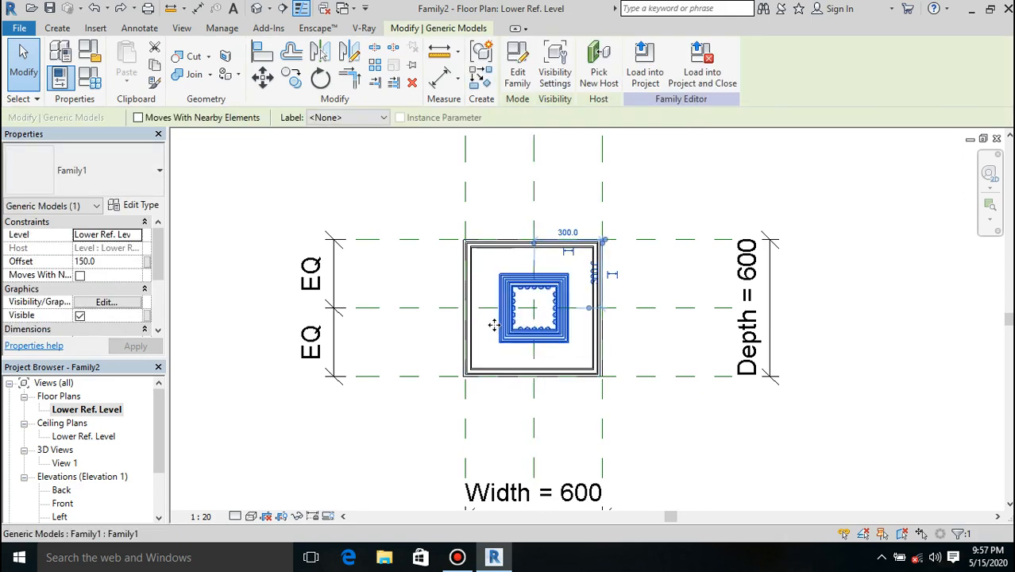
{"action": "left_click", "coordinate": [604, 430]}
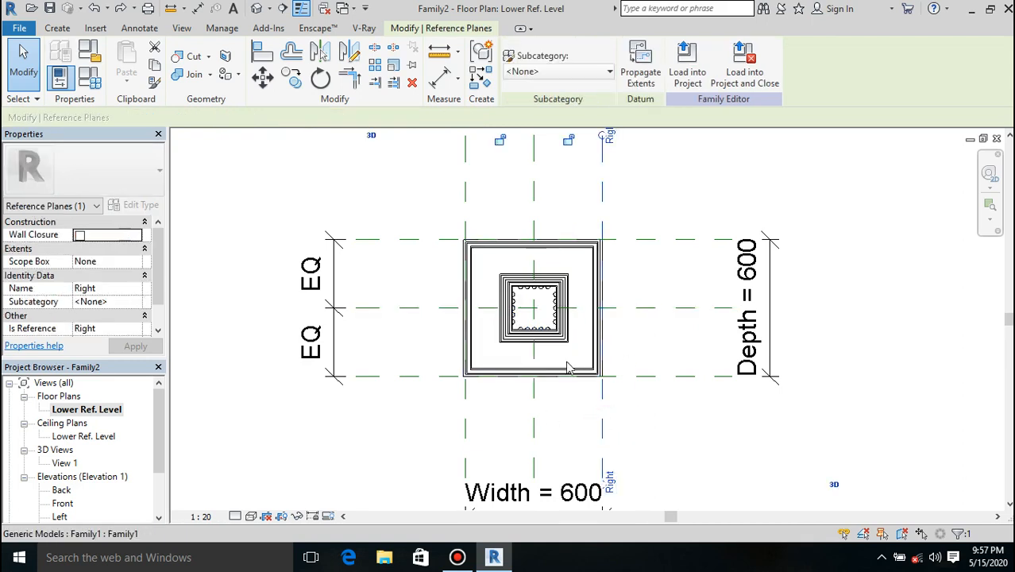
- Measure the horizontal distance from the Left reference plane to the Center (Left/Right) plane below the plinth
{"action": "left_click", "coordinate": [601, 419]}
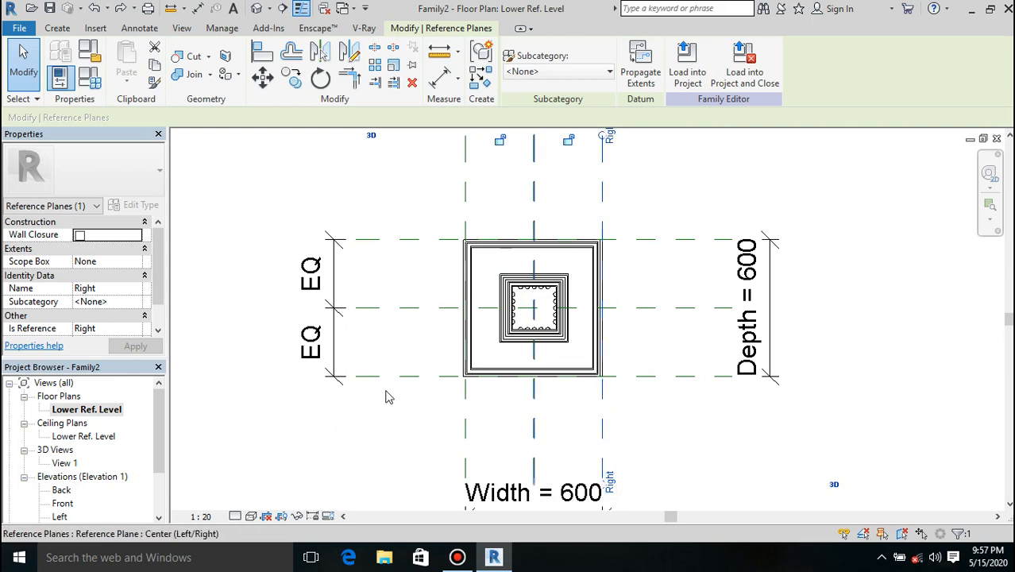
{"action": "left_click", "coordinate": [439, 51]}
{"action": "left_click", "coordinate": [465, 437]}
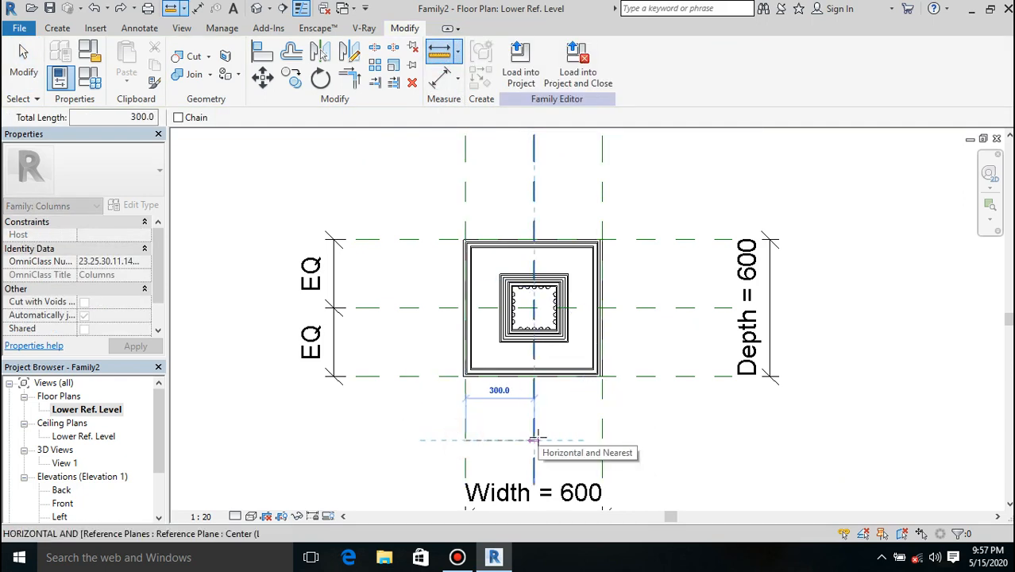
{"action": "key", "text": "Escape"}
{"action": "key", "text": "Escape"}
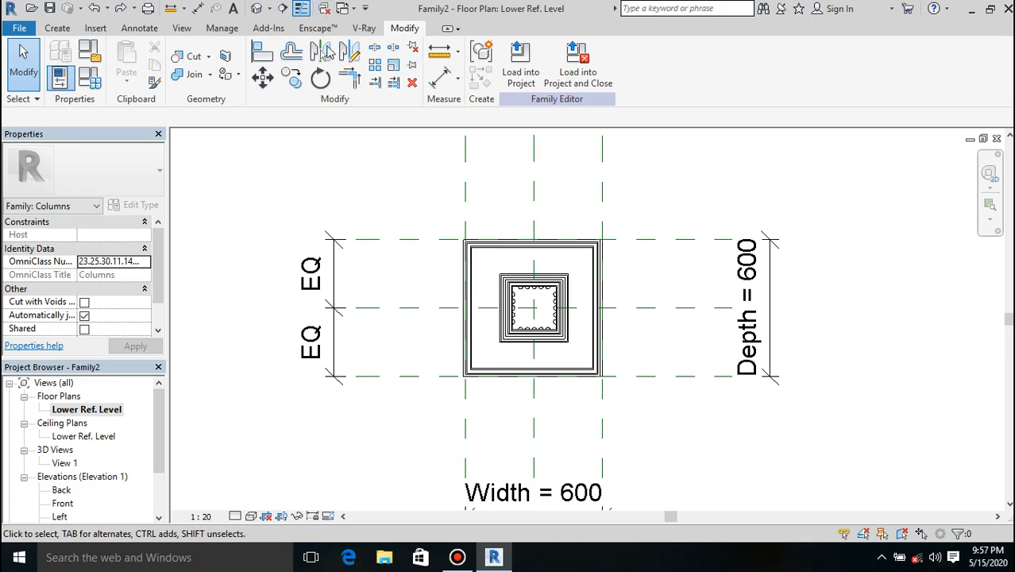
{"action": "left_click", "coordinate": [58, 28]}
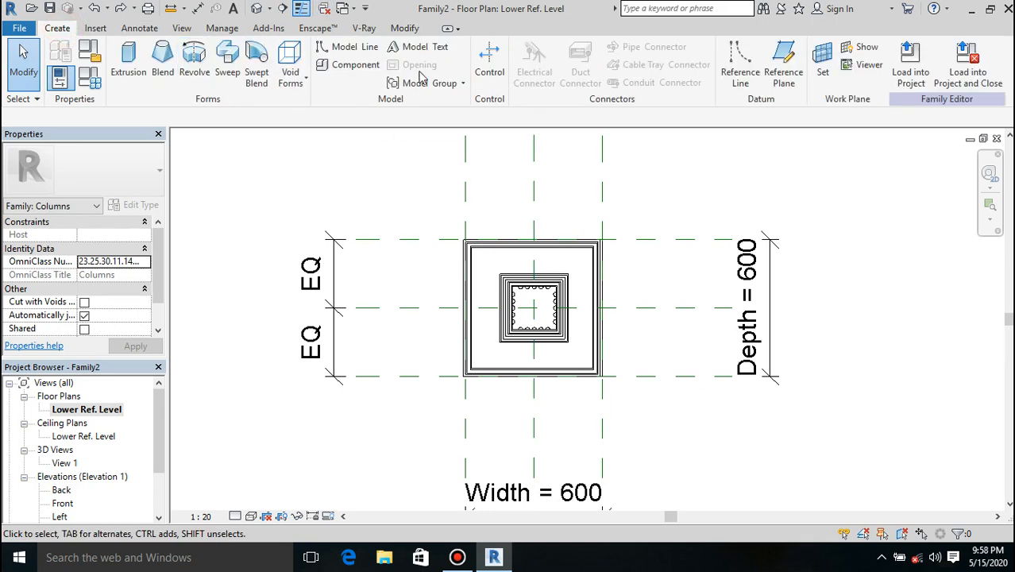
{"action": "left_click", "coordinate": [783, 71]}
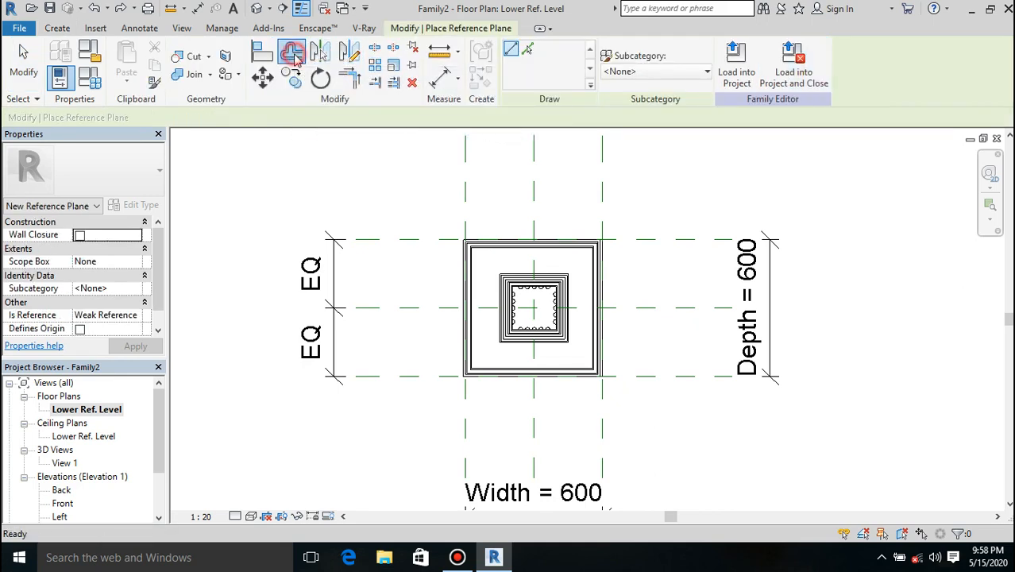
{"action": "left_click", "coordinate": [292, 54]}
{"action": "left_click", "coordinate": [224, 116]}
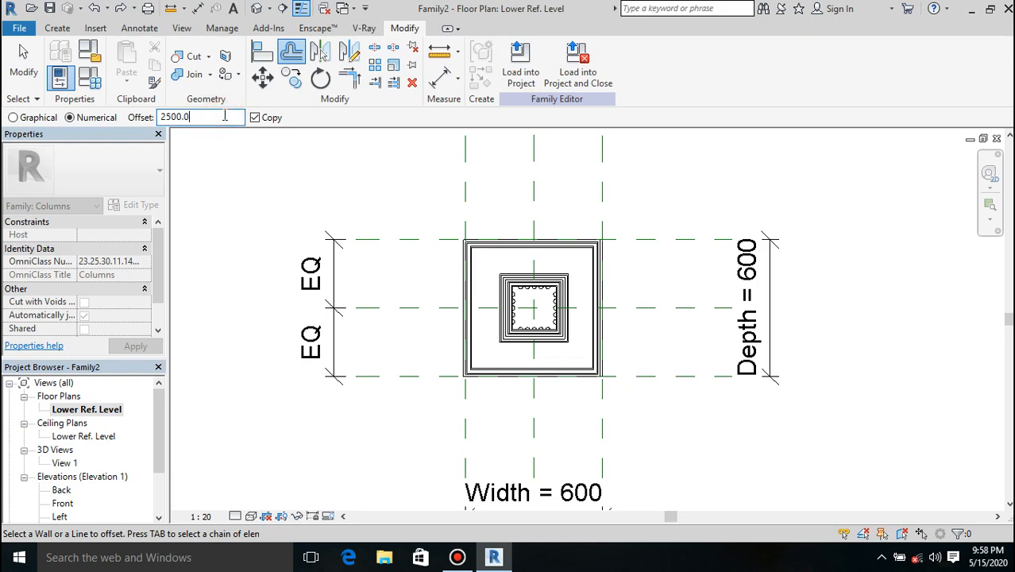
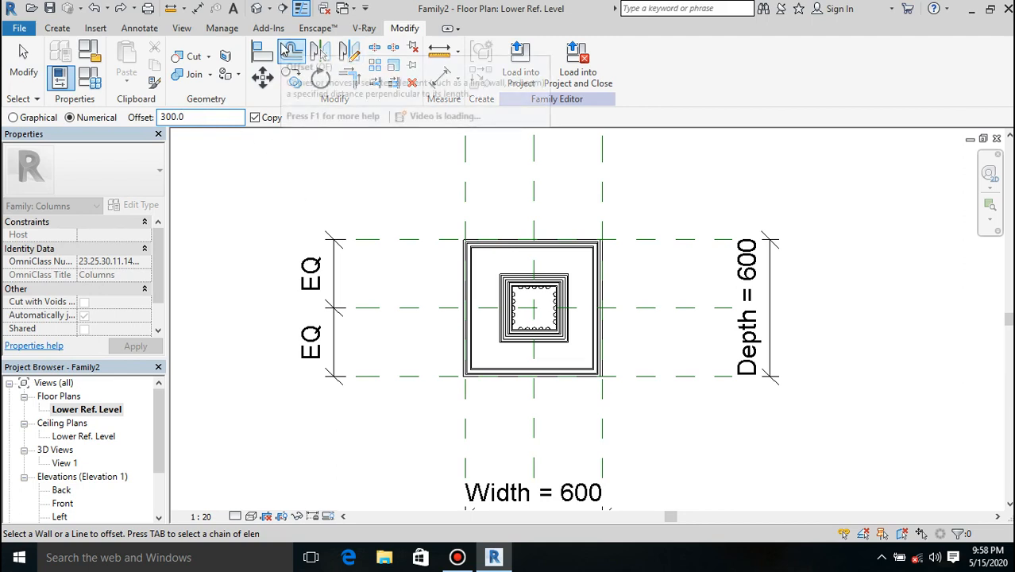
{"action": "left_click", "coordinate": [260, 192]}
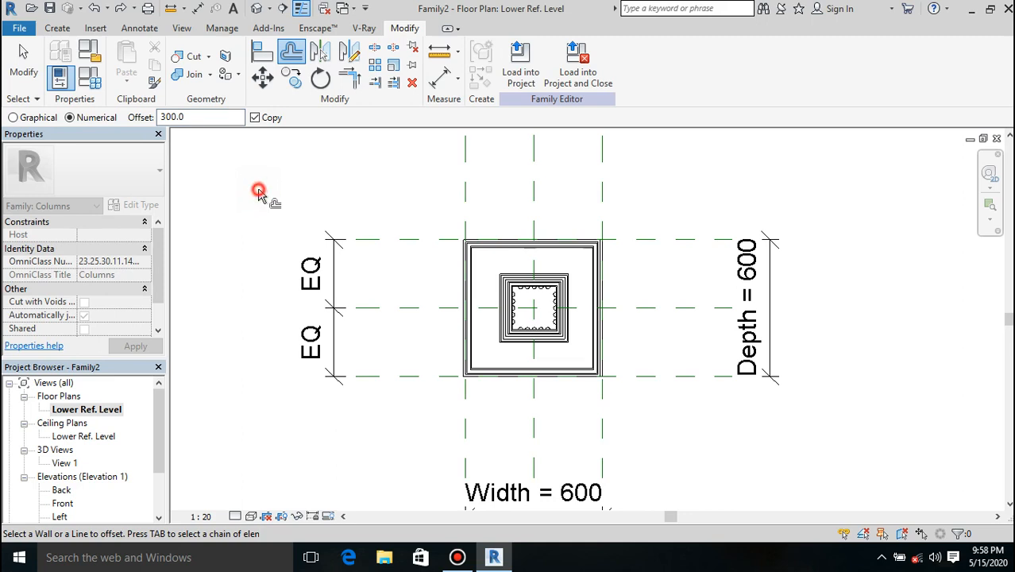
{"action": "right_click", "coordinate": [466, 198]}
{"action": "left_click", "coordinate": [502, 210]}
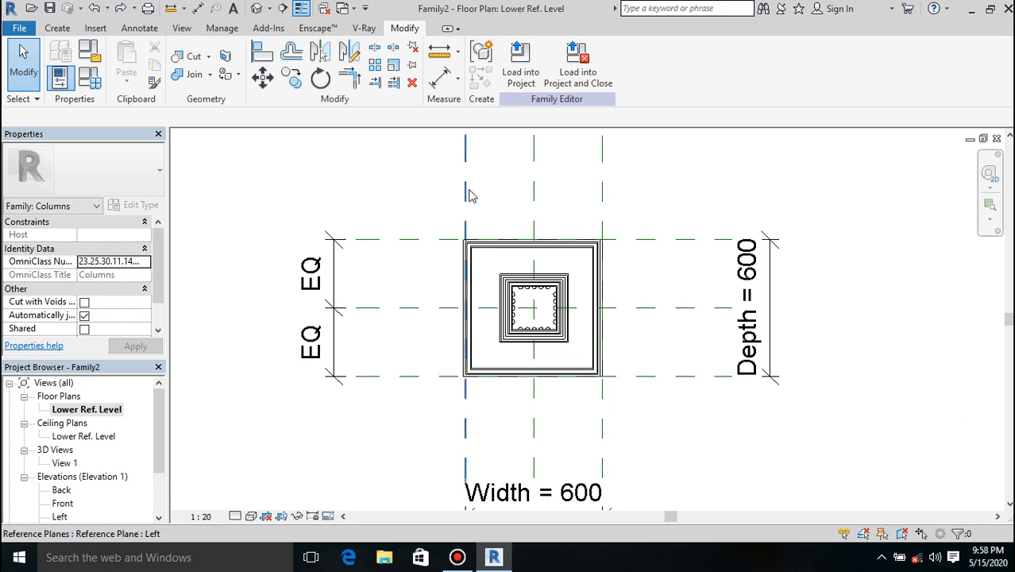
- Draw two vertical reference planes between the Back and Front planes, 300 mm outside the plinth's left and right edges
{"action": "left_click", "coordinate": [63, 28]}
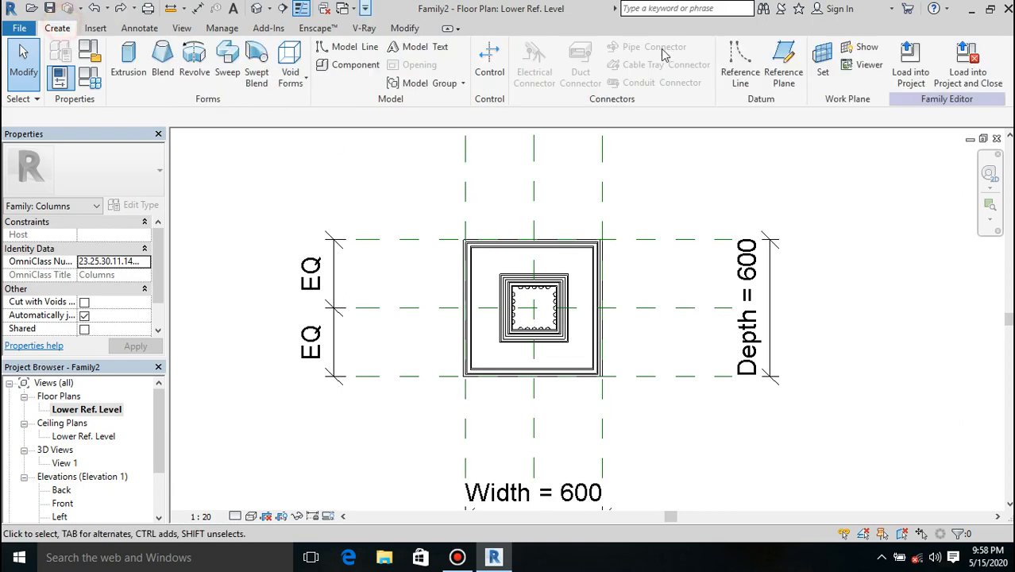
{"action": "left_click", "coordinate": [777, 68]}
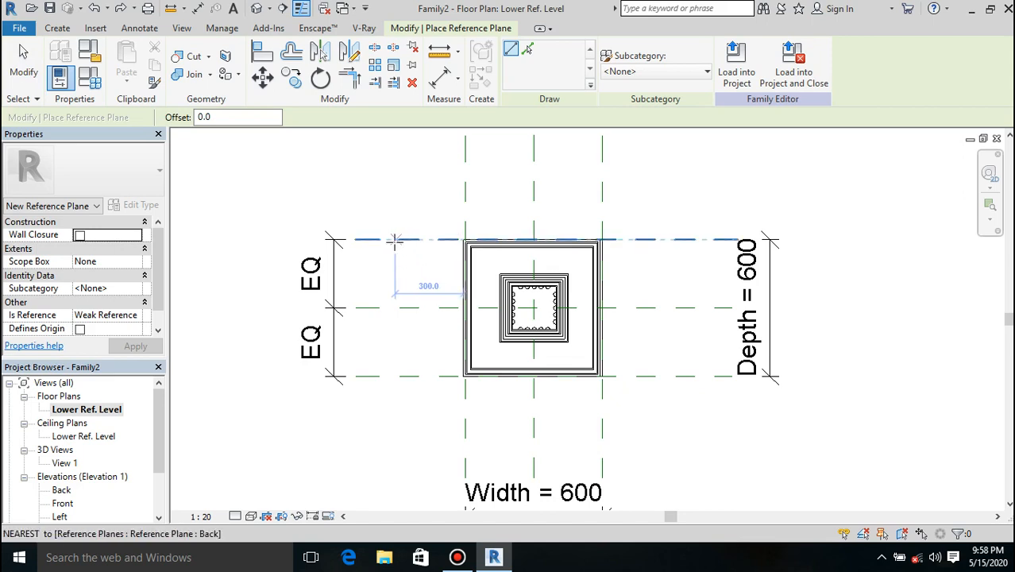
{"action": "left_click", "coordinate": [396, 240]}
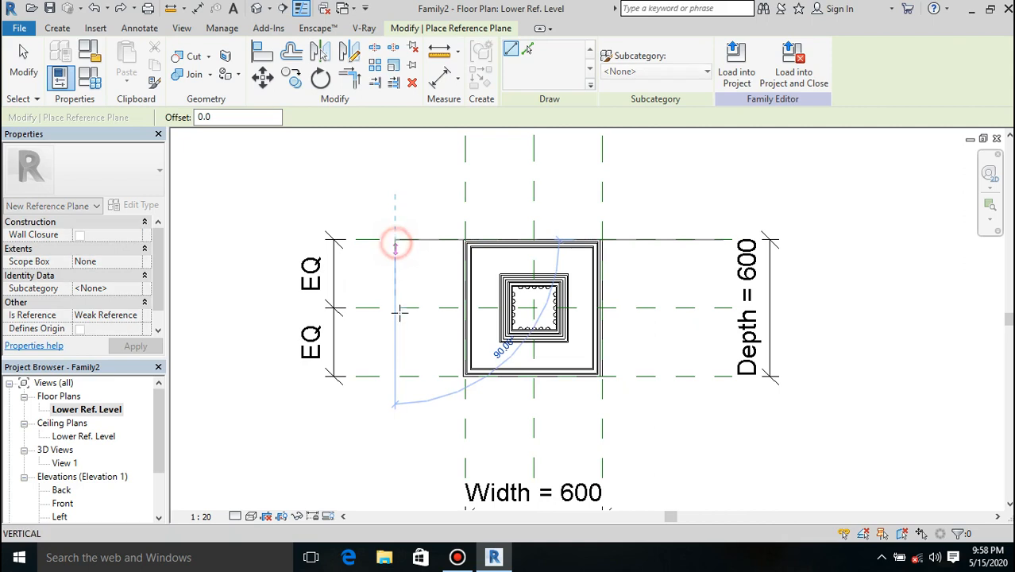
{"action": "left_click", "coordinate": [396, 377]}
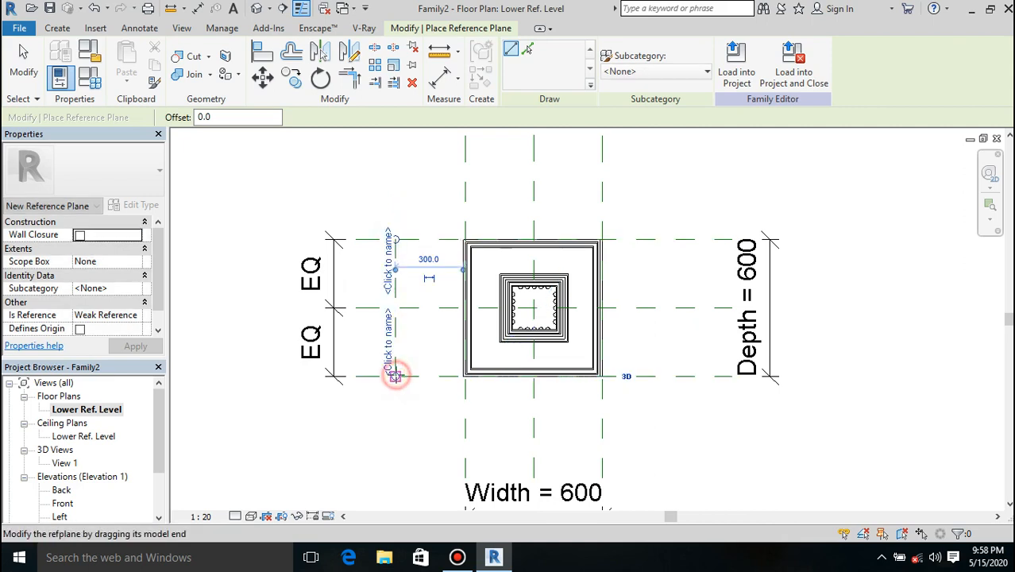
{"action": "left_click", "coordinate": [671, 239]}
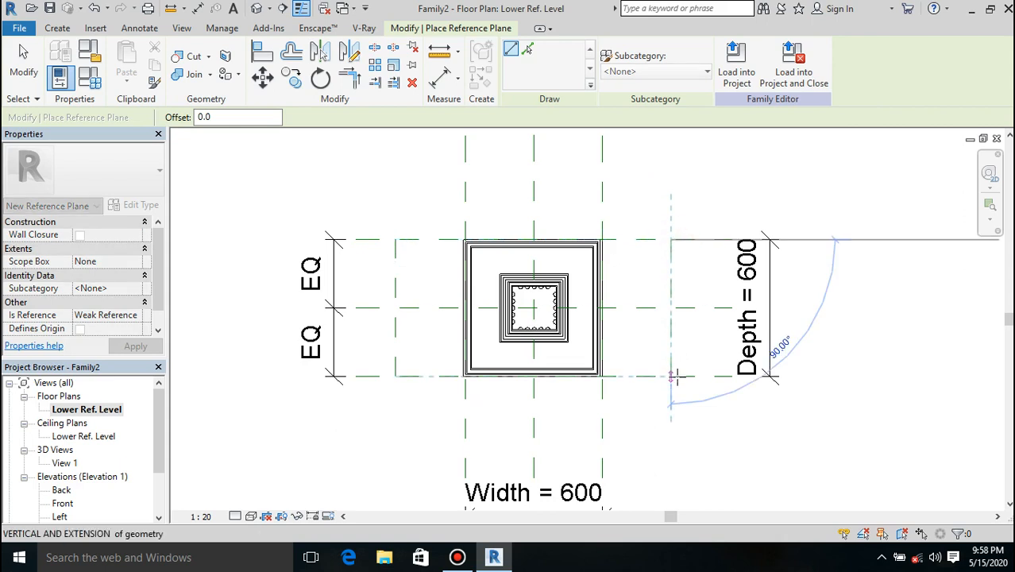
{"action": "left_click", "coordinate": [670, 376]}
{"action": "key", "text": "Escape"}
{"action": "key", "text": "Escape"}
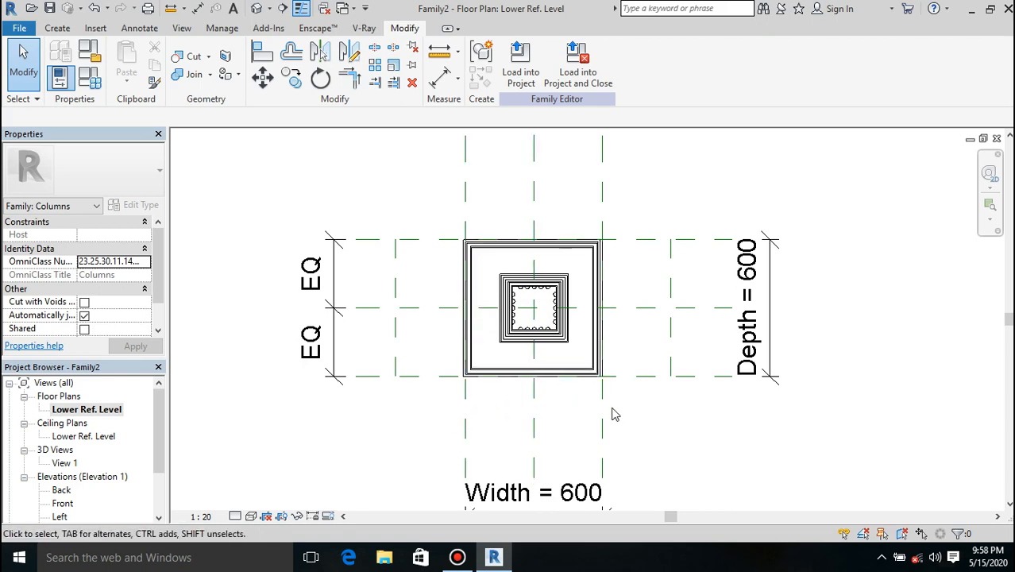
- Move the Right reference plane onto the new outer right plane, widening the plinth to 1200 mm, and remove the conflicting constraints
{"action": "left_click", "coordinate": [603, 452]}
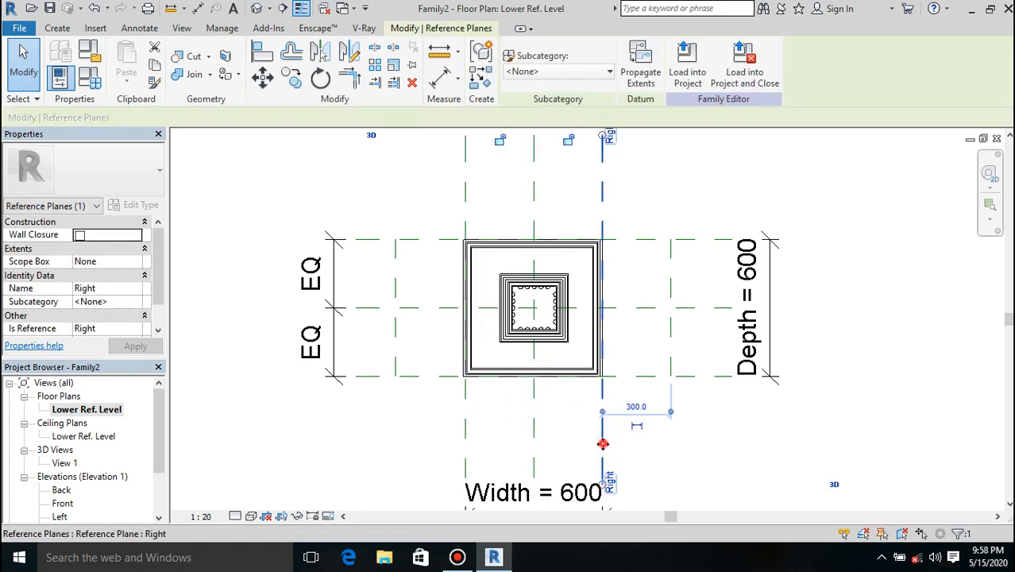
{"action": "left_click_drag", "start_coordinate": [602, 444], "coordinate": [669, 451]}
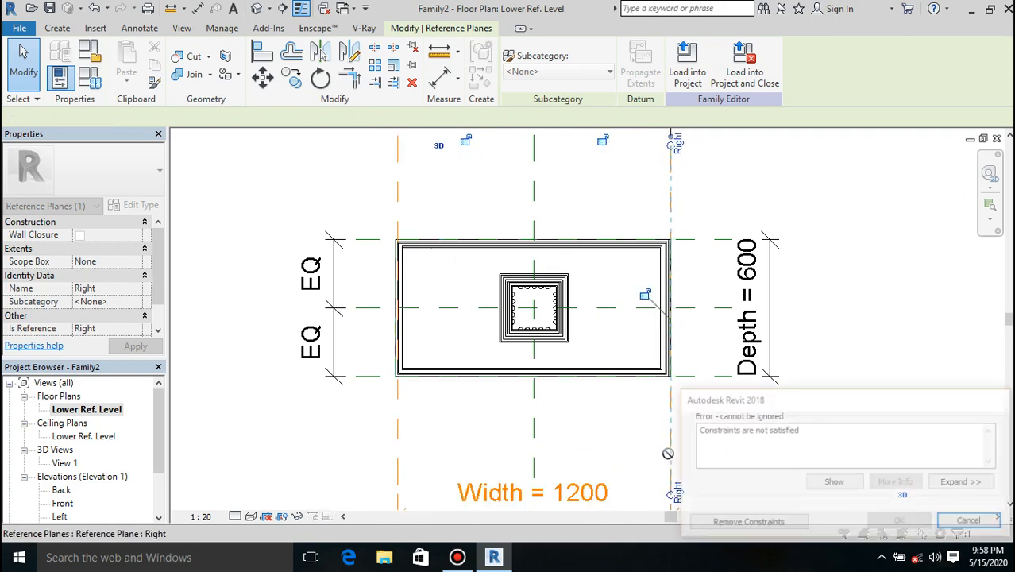
{"action": "left_click", "coordinate": [736, 523]}
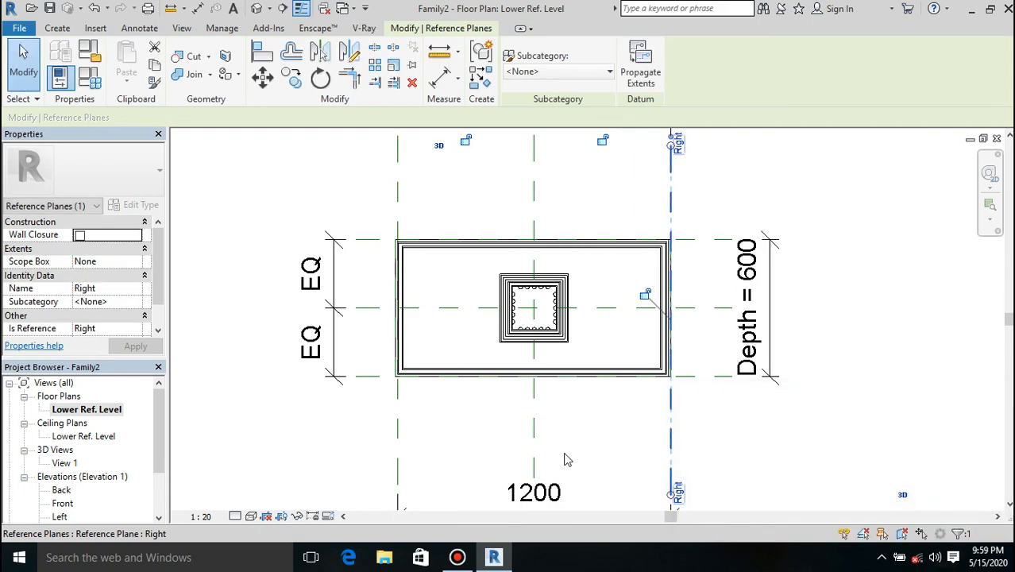
- Draw two short vertical reference planes up from the front/back centre plane, each 300 mm in from the widened plinth's left and right ends
{"action": "left_click", "coordinate": [518, 325]}
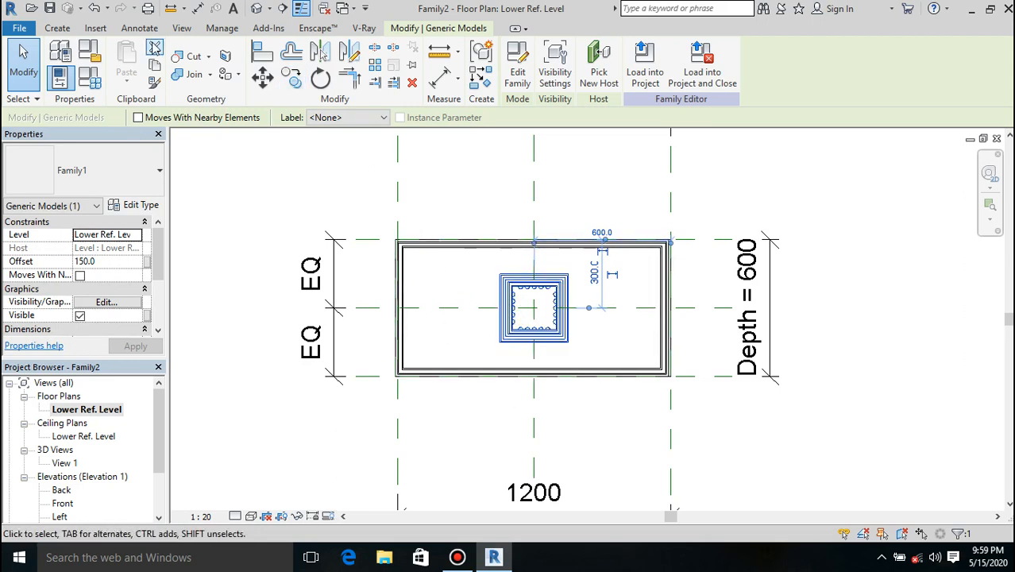
{"action": "left_click", "coordinate": [57, 30]}
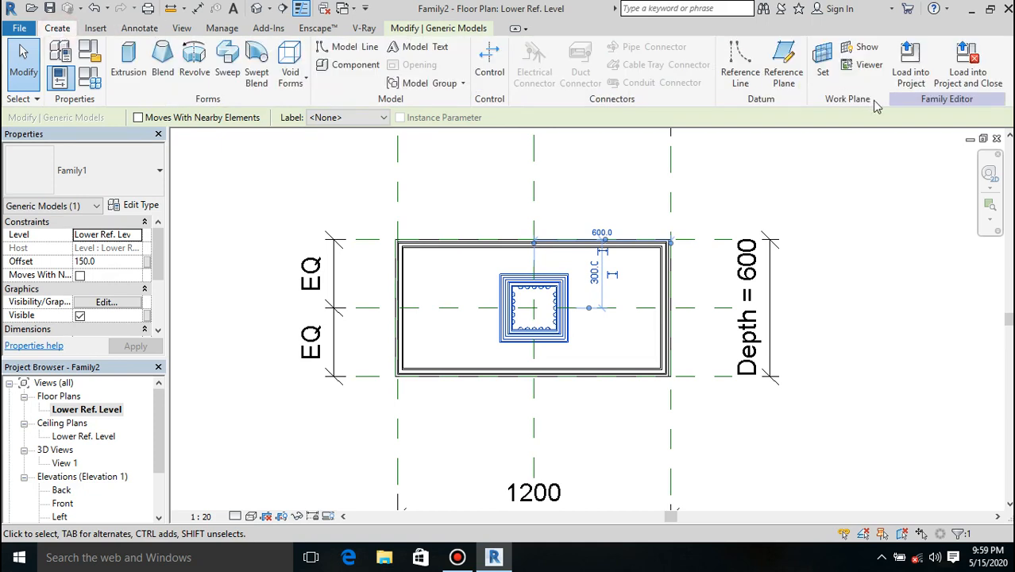
{"action": "left_click", "coordinate": [783, 65]}
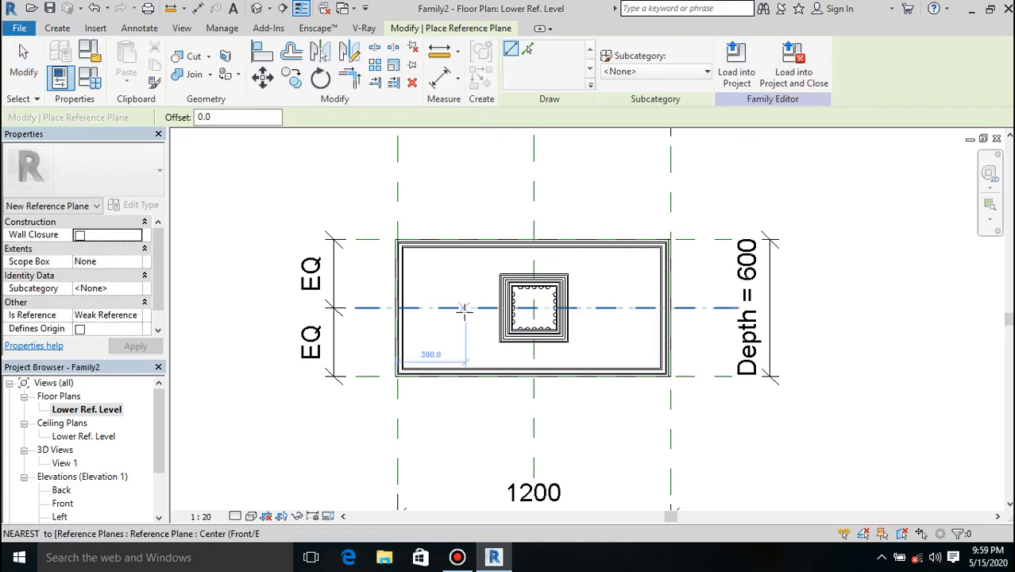
{"action": "left_click", "coordinate": [465, 311]}
{"action": "left_click", "coordinate": [465, 278]}
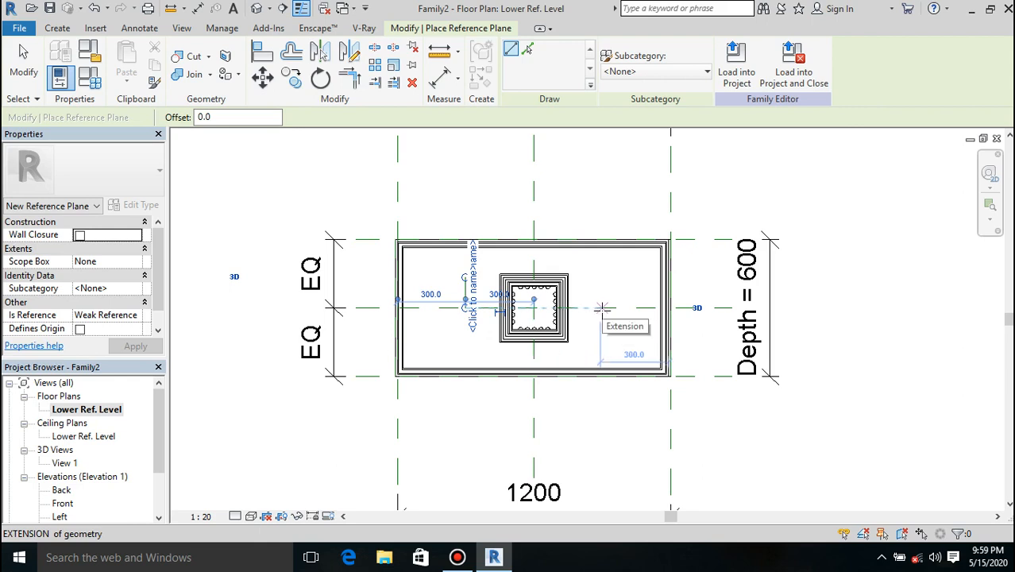
{"action": "left_click", "coordinate": [602, 308]}
{"action": "left_click", "coordinate": [601, 270]}
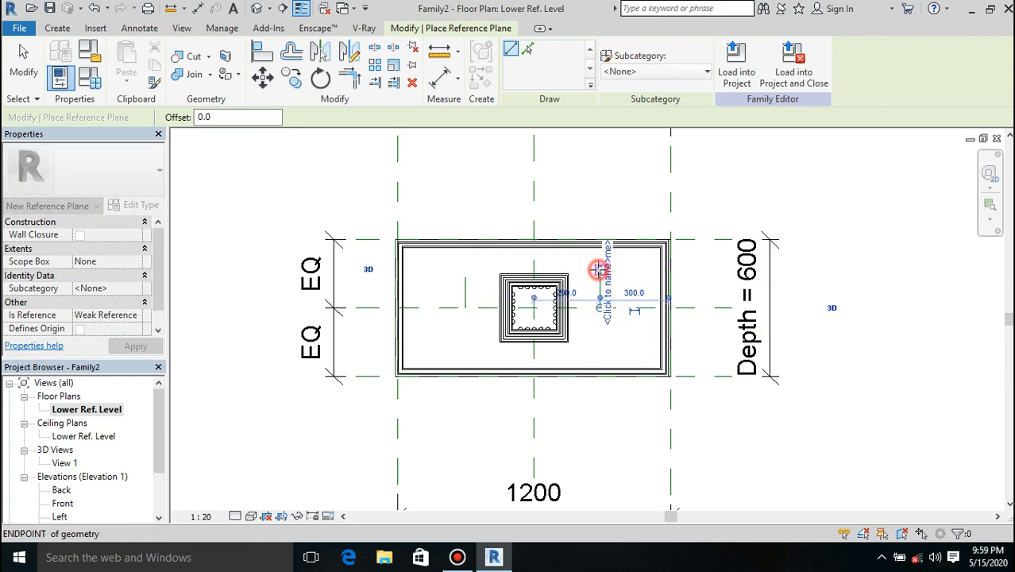
{"action": "key", "text": "Escape"}
{"action": "key", "text": "Escape"}
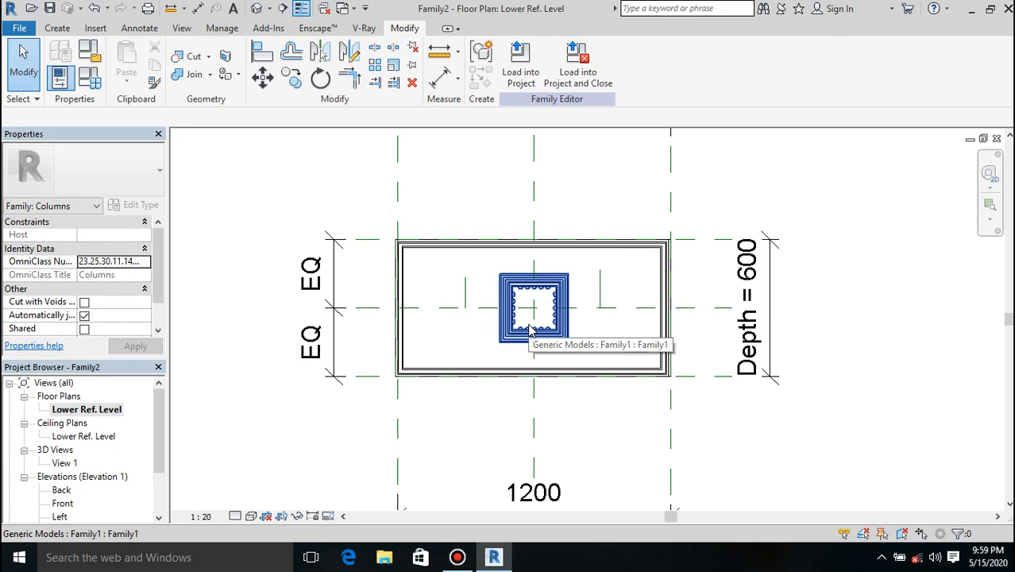
- Move the nested column from its centre 300 mm left onto the left short reference plane's lower endpoint
{"action": "left_click", "coordinate": [530, 332]}
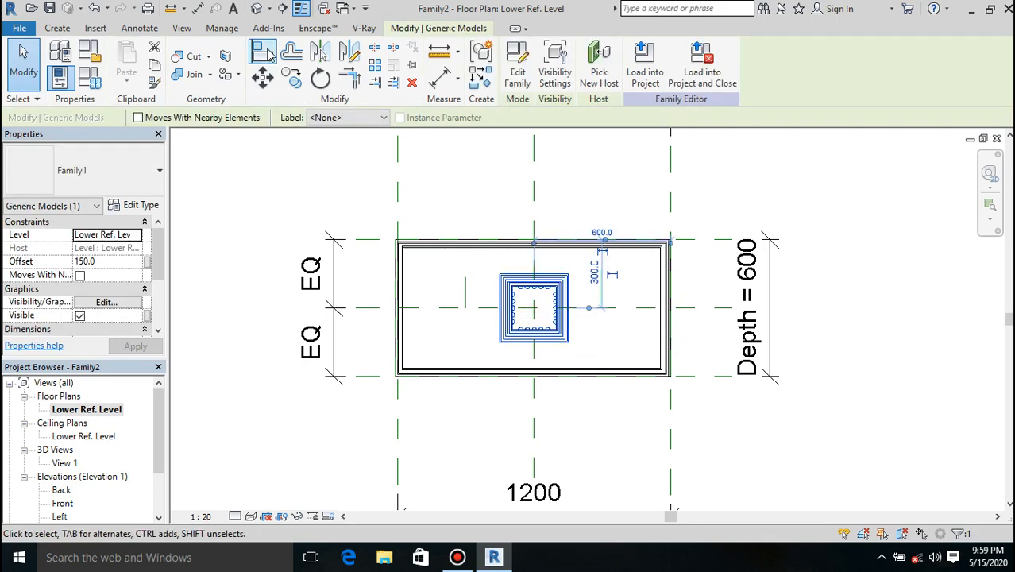
{"action": "left_click", "coordinate": [267, 82]}
{"action": "scroll", "coordinate": [540, 316], "scroll_direction": "up", "scroll_amount": 3}
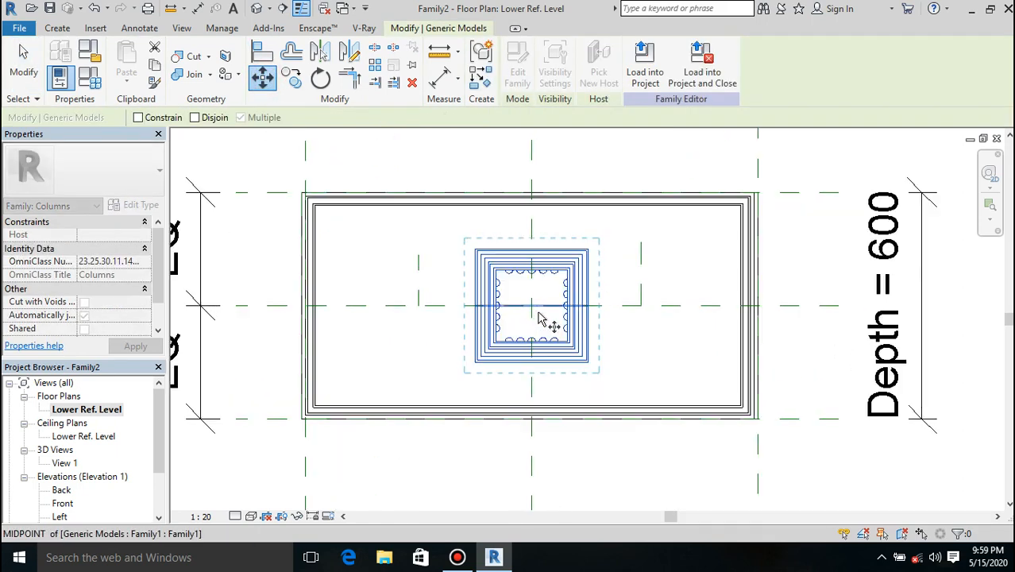
{"action": "left_click", "coordinate": [536, 312]}
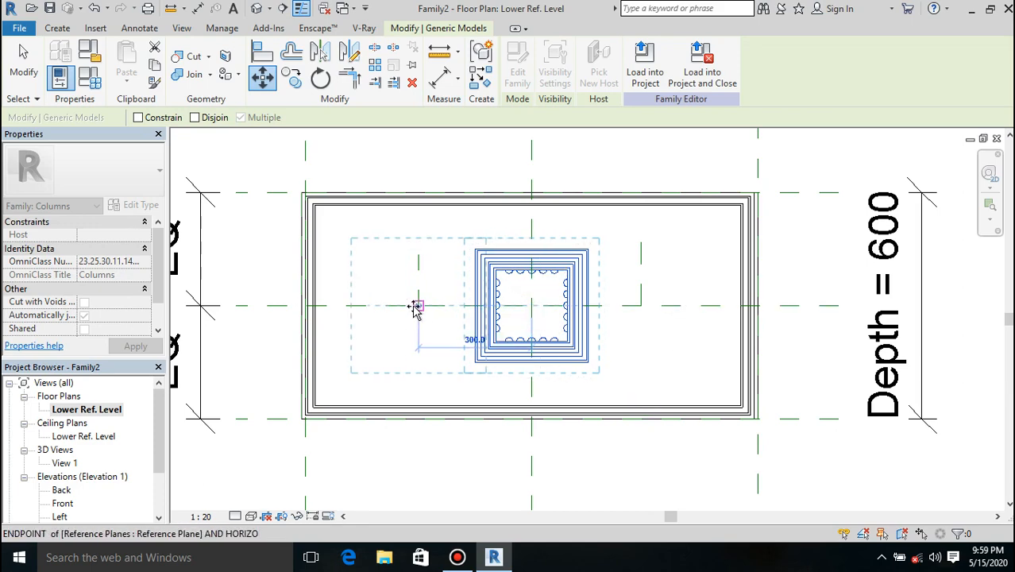
{"action": "left_click", "coordinate": [416, 307]}
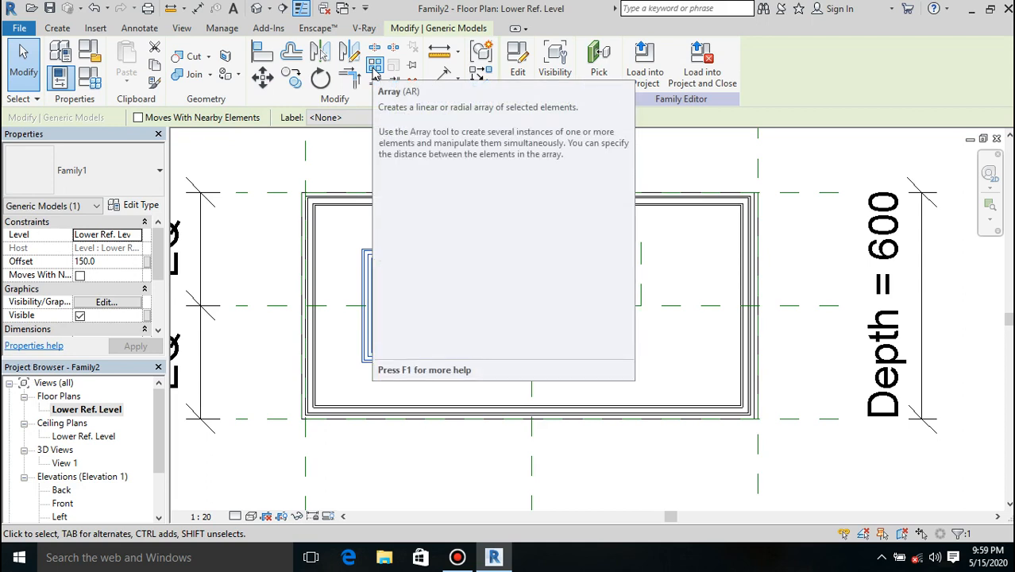
- Array the nested column linearly with 2 members, the last at the right short reference plane; check it in 3D and return to the plan
{"action": "left_click", "coordinate": [374, 67]}
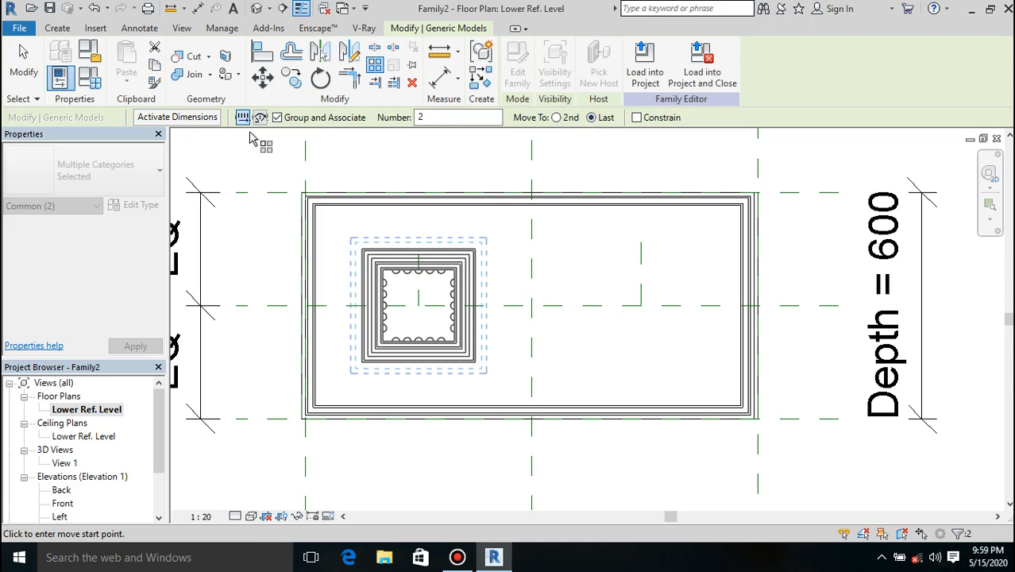
{"action": "left_click", "coordinate": [418, 306]}
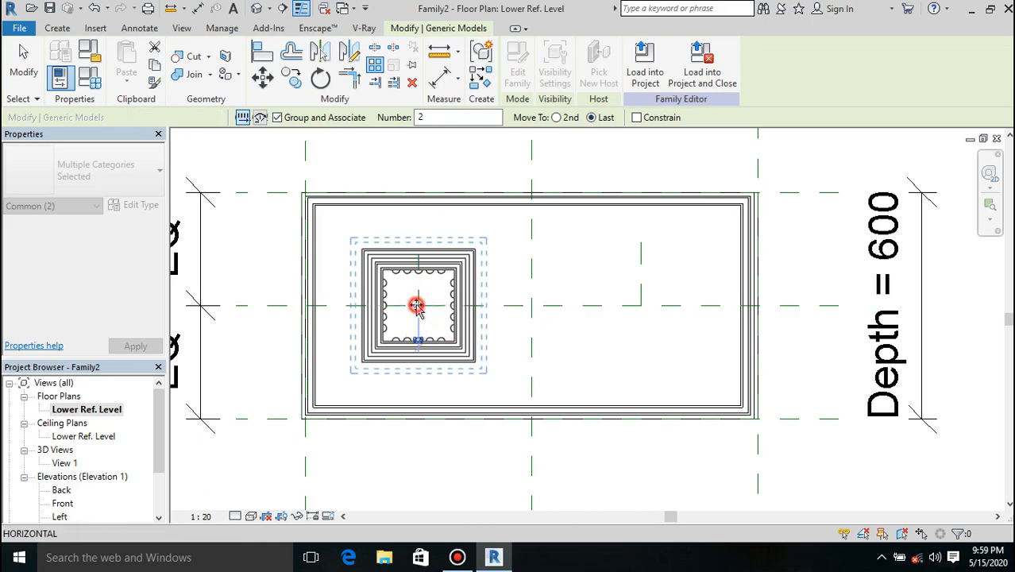
{"action": "left_click", "coordinate": [641, 307]}
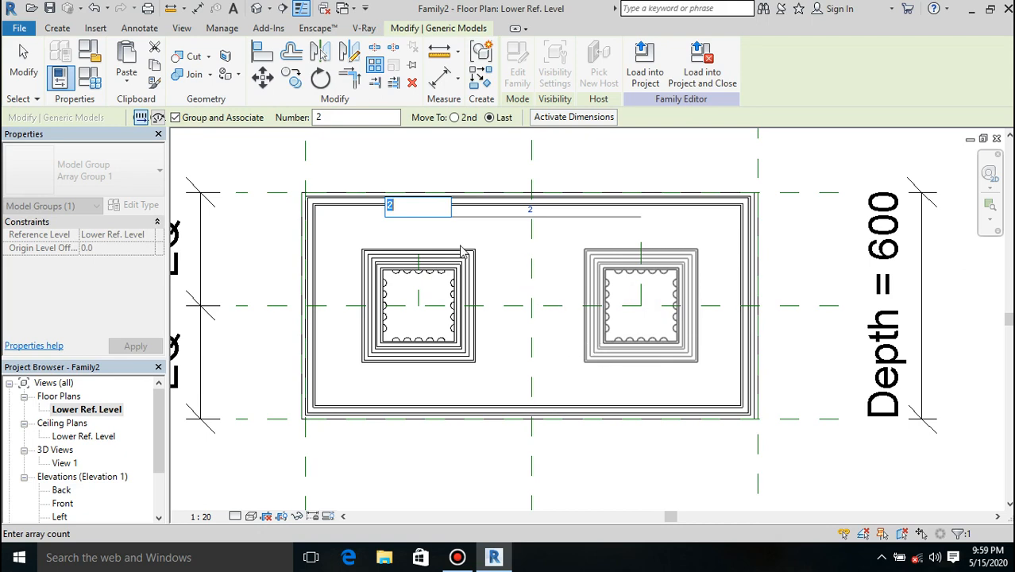
{"action": "key", "text": "Return"}
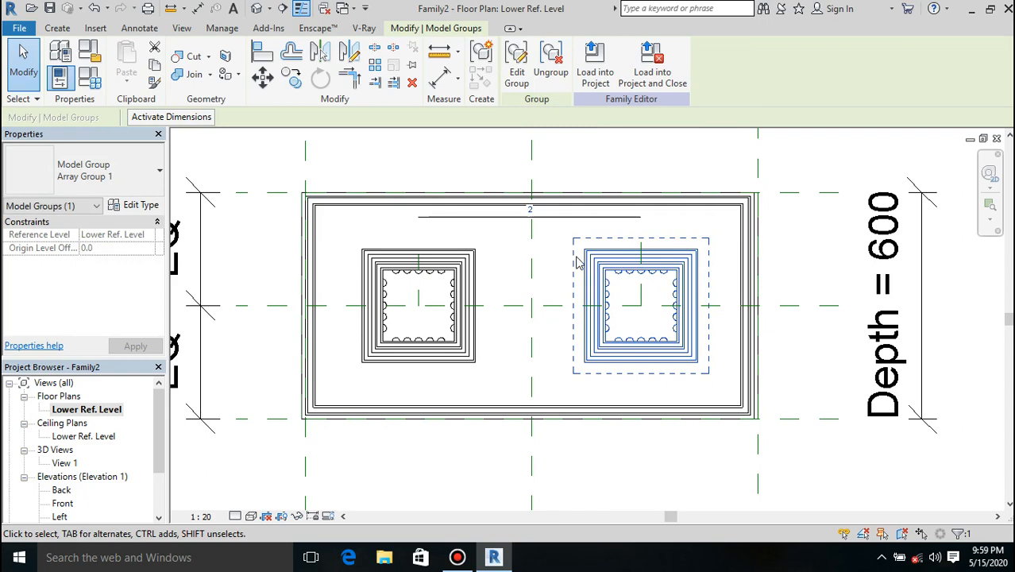
{"action": "scroll", "coordinate": [575, 256], "scroll_direction": "down", "scroll_amount": 3}
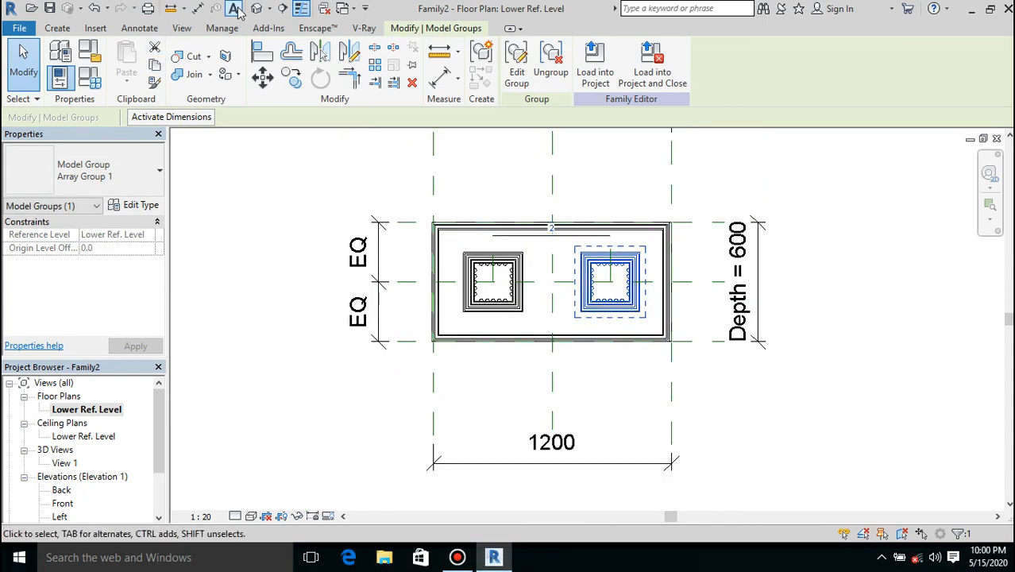
{"action": "left_click", "coordinate": [257, 8]}
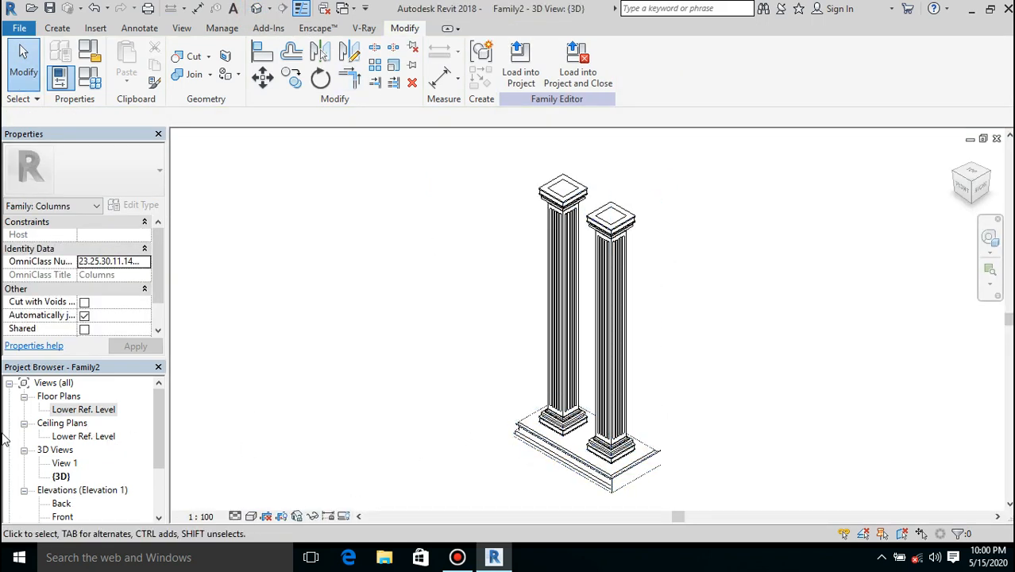
{"action": "double_click", "coordinate": [75, 410]}
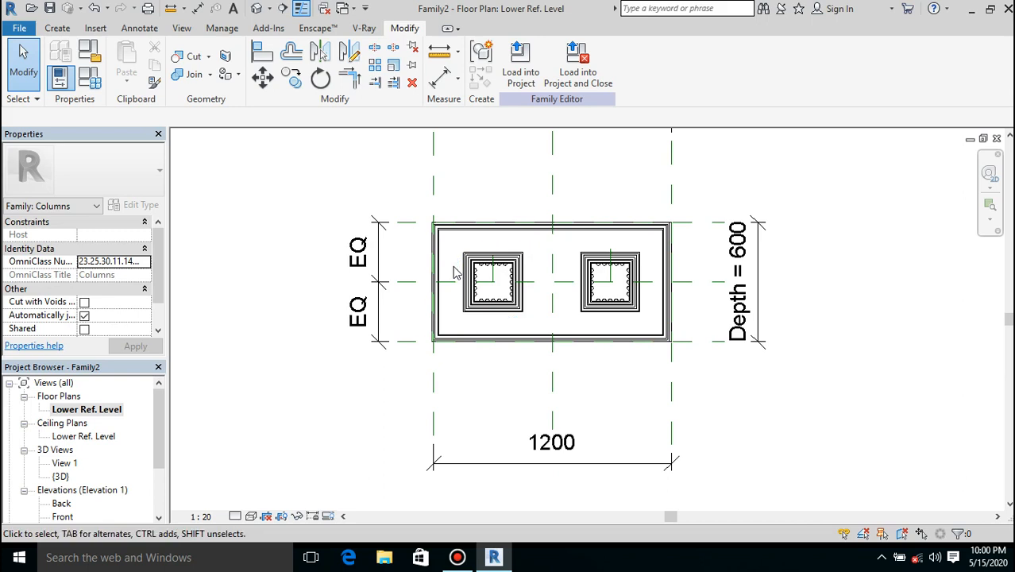
- Dimension the gap between the plinth's inner left edge and the left column's outer left edge, place it below the plinth, and lock it
{"action": "left_click", "coordinate": [197, 8]}
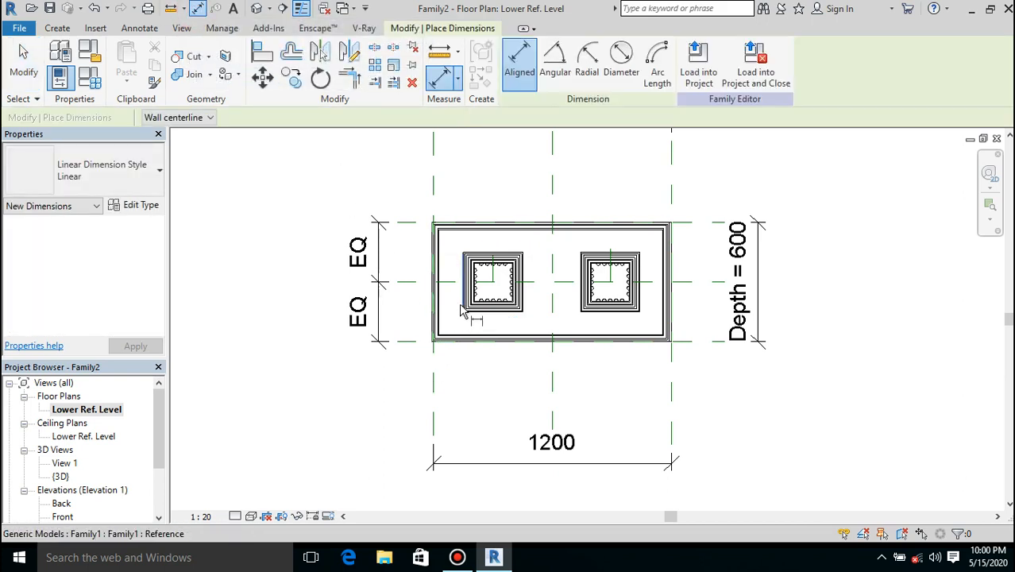
{"action": "scroll", "coordinate": [460, 310], "scroll_direction": "up", "scroll_amount": 2}
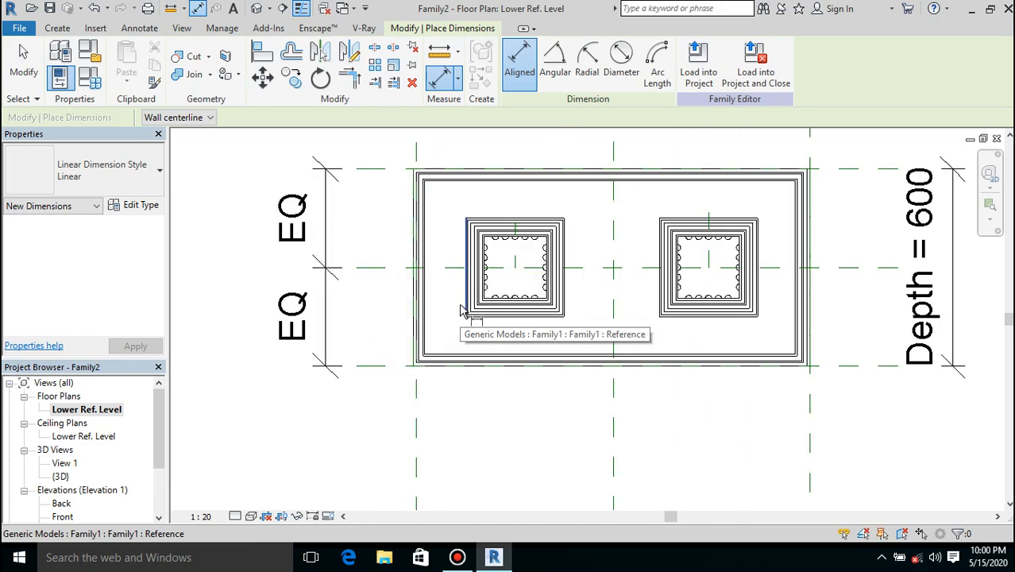
{"action": "left_click", "coordinate": [460, 308]}
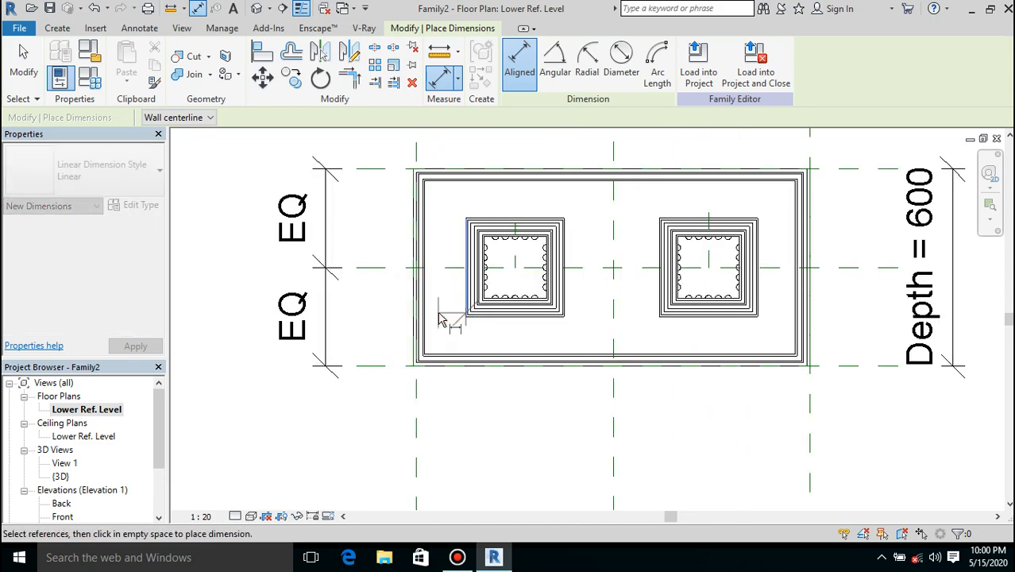
{"action": "scroll", "coordinate": [441, 320], "scroll_direction": "up", "scroll_amount": 5}
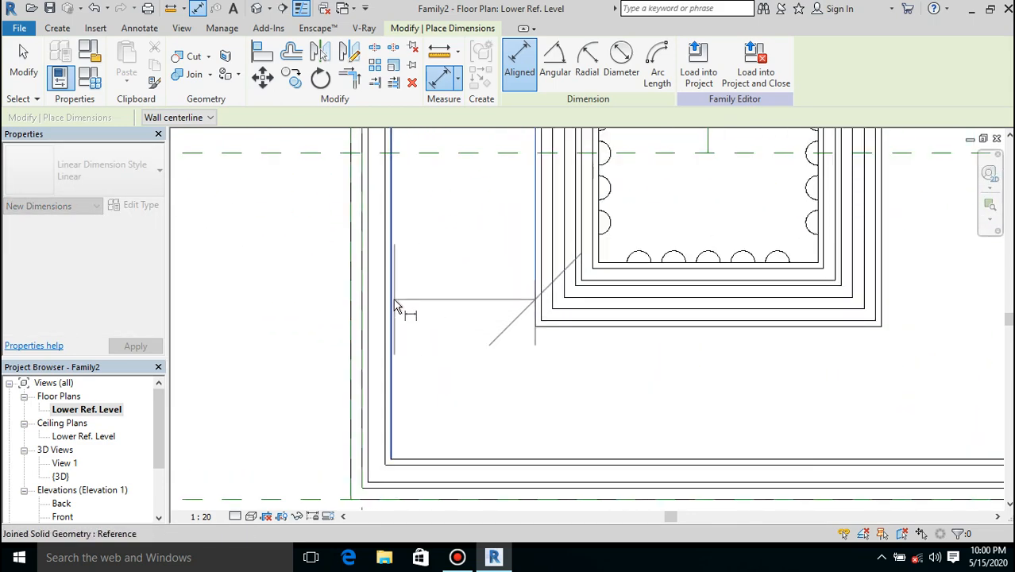
{"action": "scroll", "coordinate": [430, 256], "scroll_direction": "down", "scroll_amount": 4}
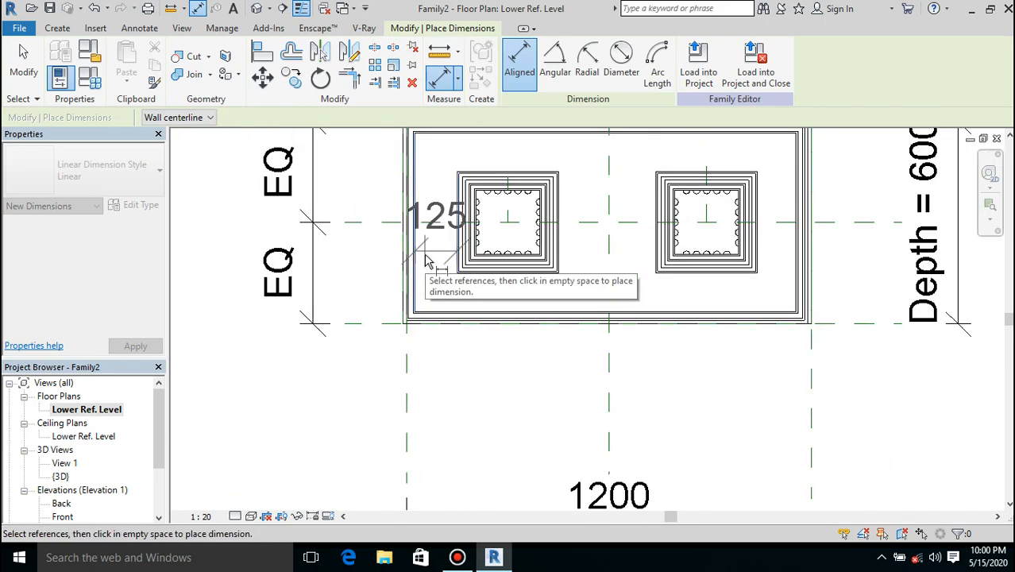
{"action": "left_click", "coordinate": [433, 429]}
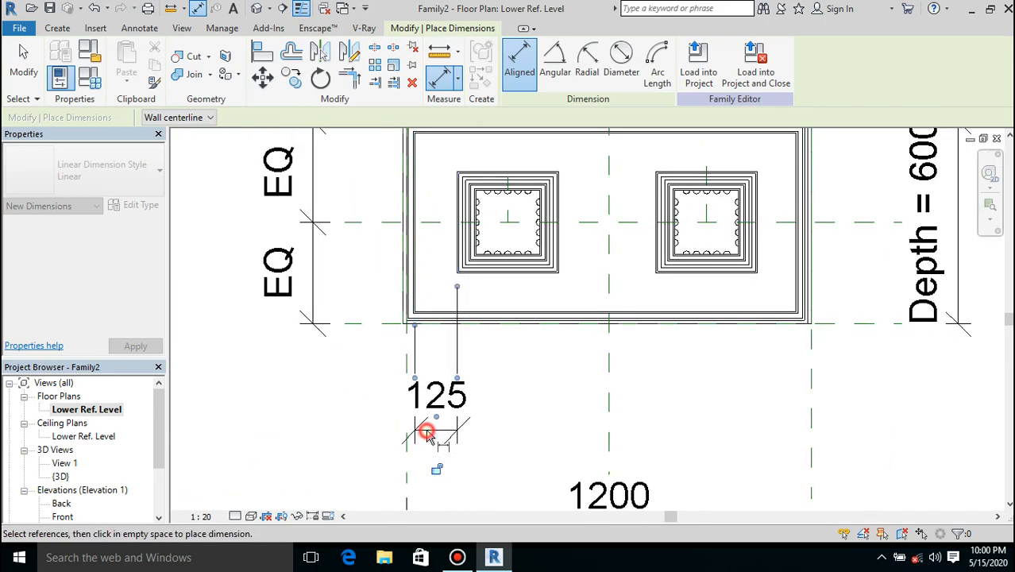
{"action": "left_click", "coordinate": [436, 471]}
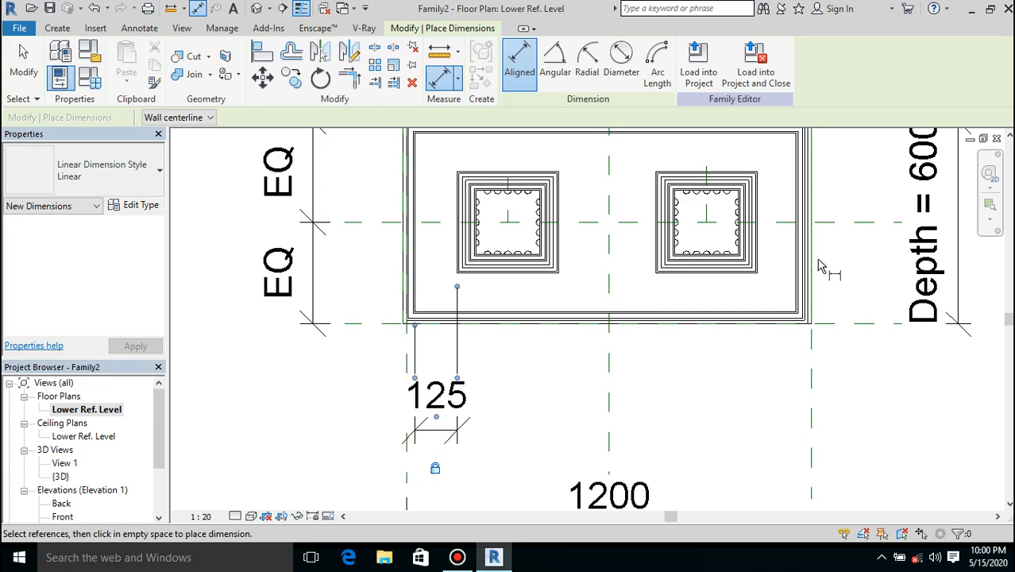
- Dimension and lock the gap between the right column's outer right edge and the plinth's inner right edge, placing the dimension below the plinth
{"action": "scroll", "coordinate": [822, 266], "scroll_direction": "up", "scroll_amount": 5}
{"action": "left_click", "coordinate": [629, 277]}
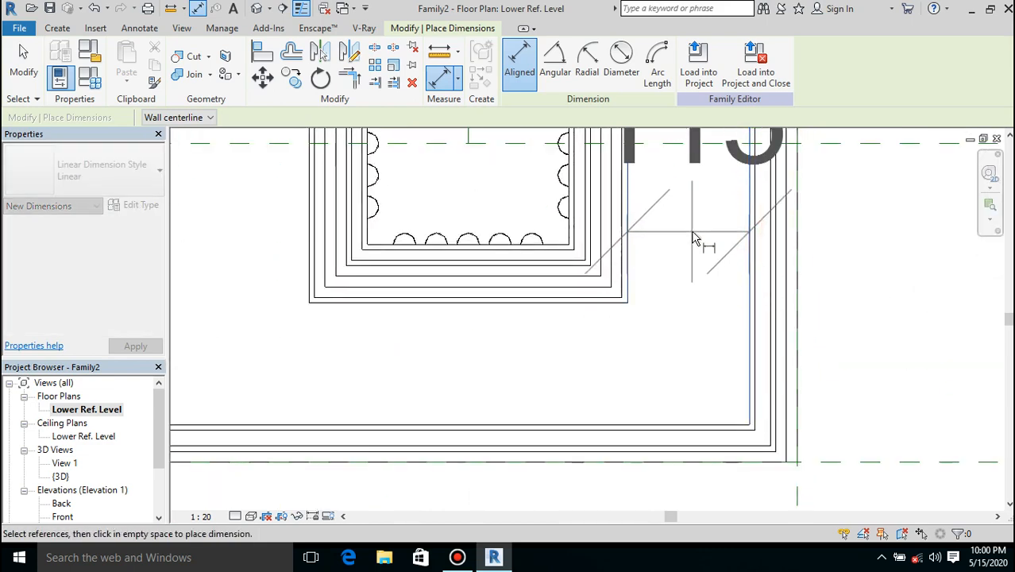
{"action": "scroll", "coordinate": [691, 232], "scroll_direction": "down", "scroll_amount": 5}
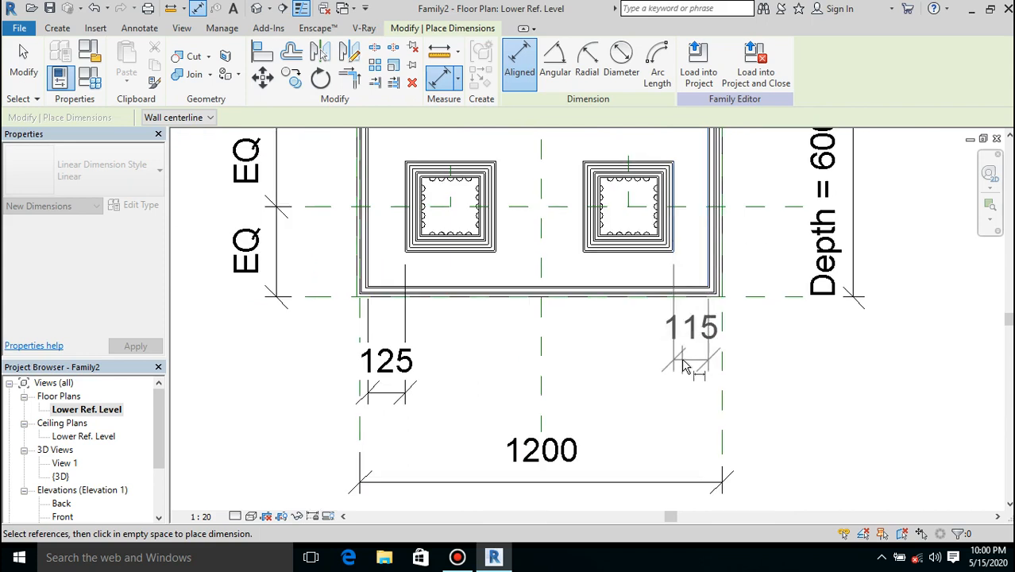
{"action": "left_click", "coordinate": [685, 395]}
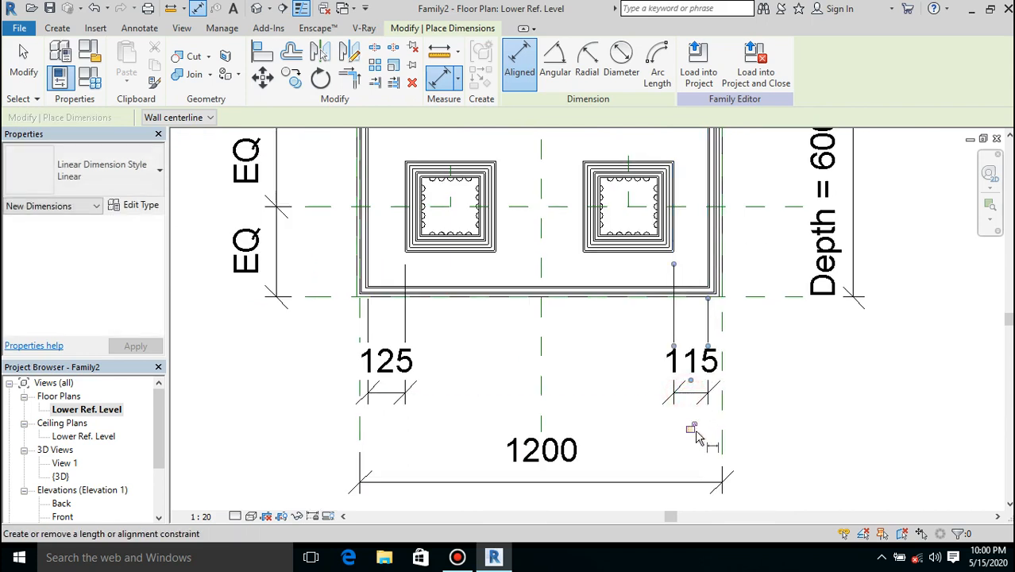
{"action": "left_click", "coordinate": [691, 428]}
{"action": "scroll", "coordinate": [545, 392], "scroll_direction": "down", "scroll_amount": 3}
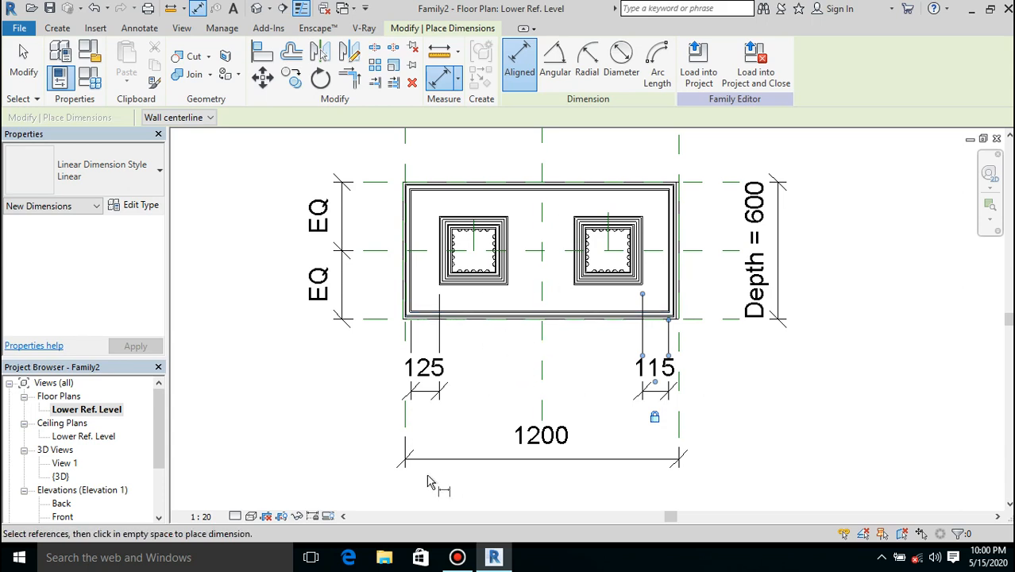
{"action": "key", "text": "Escape"}
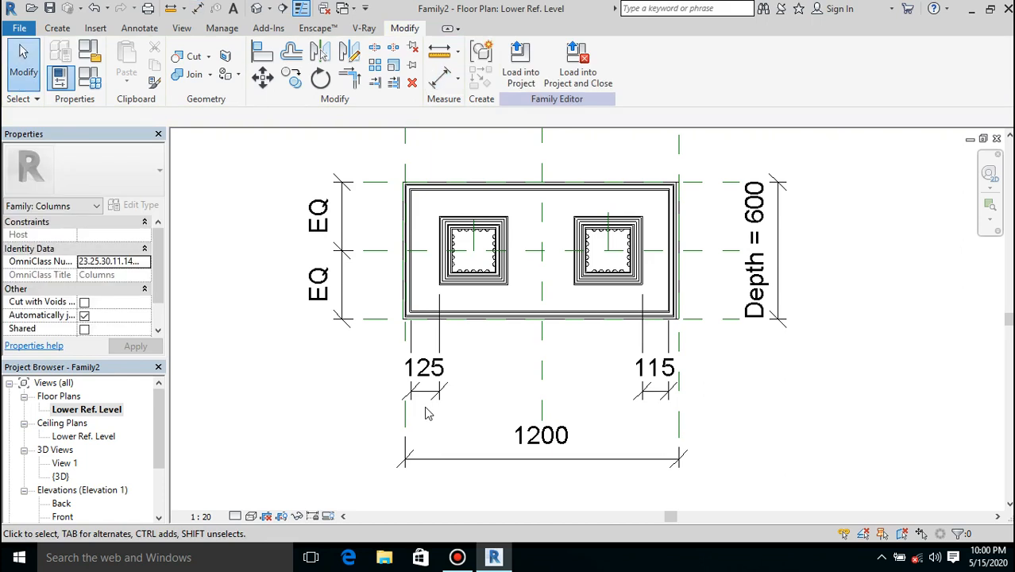
- Label the column array's member count with a new instance family parameter named a
{"action": "left_click", "coordinate": [423, 401]}
{"action": "left_click", "coordinate": [635, 268]}
{"action": "left_click", "coordinate": [569, 203]}
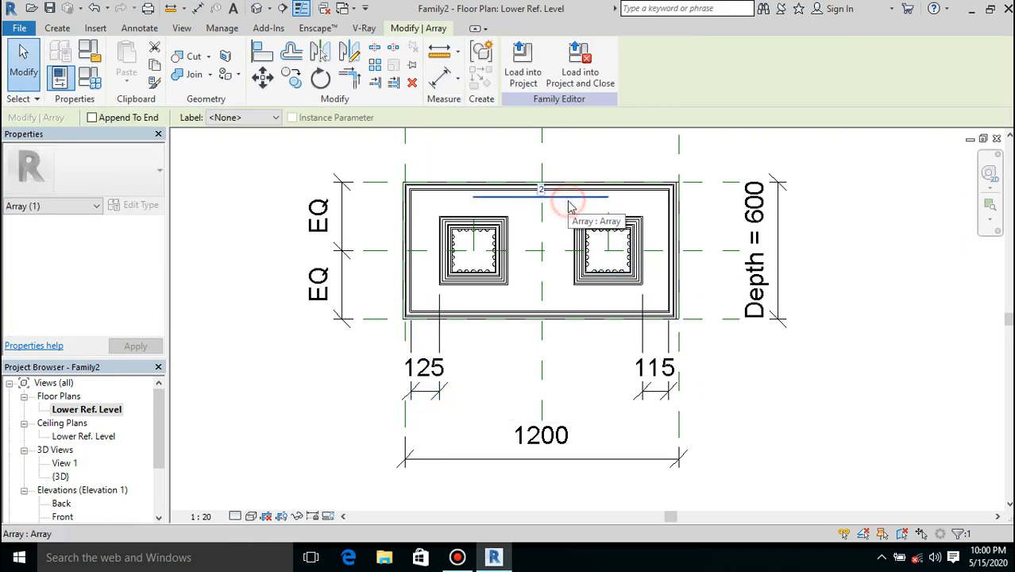
{"action": "left_click", "coordinate": [273, 120]}
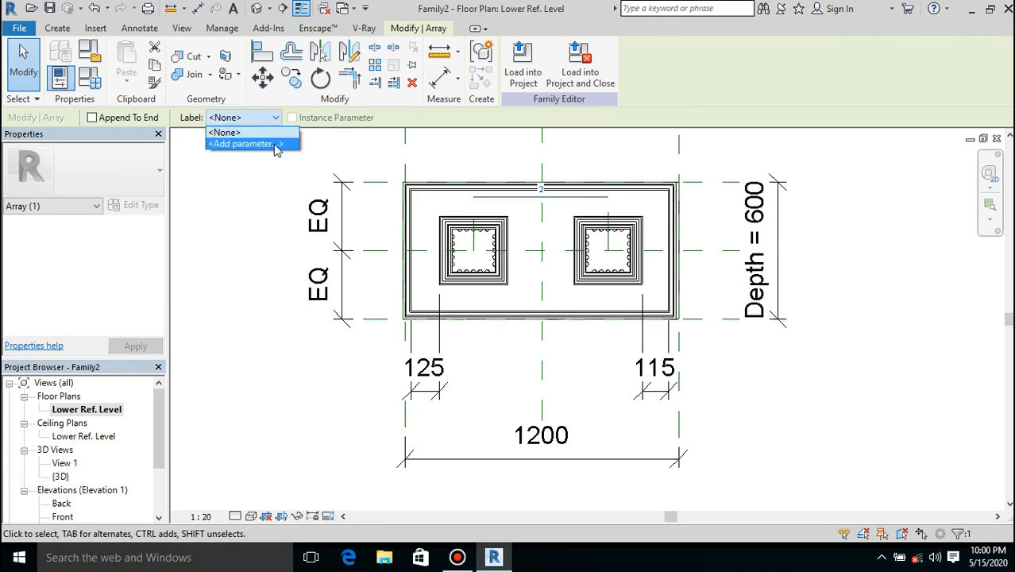
{"action": "left_click", "coordinate": [274, 144]}
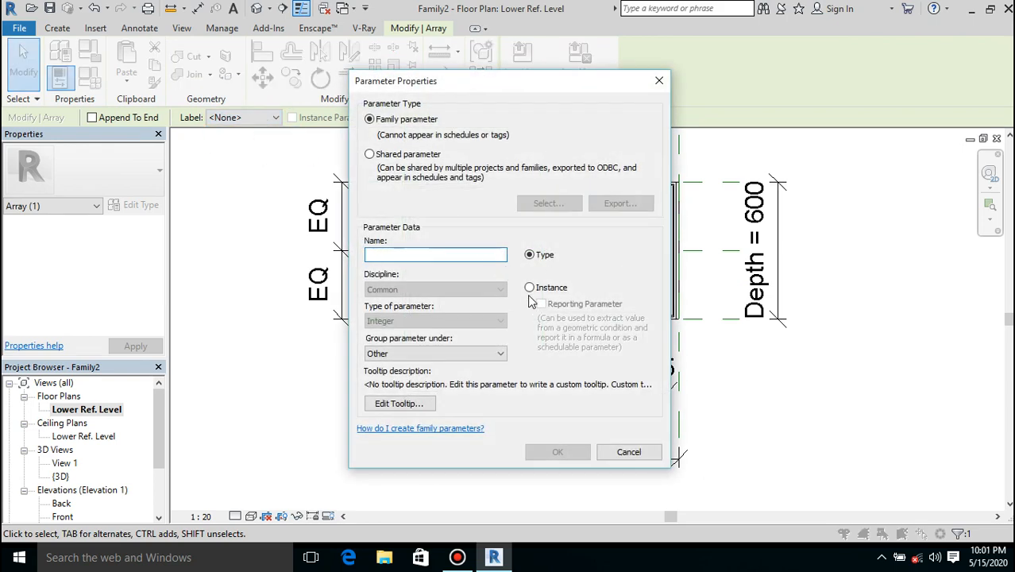
{"action": "left_click", "coordinate": [529, 288]}
{"action": "left_click", "coordinate": [456, 255]}
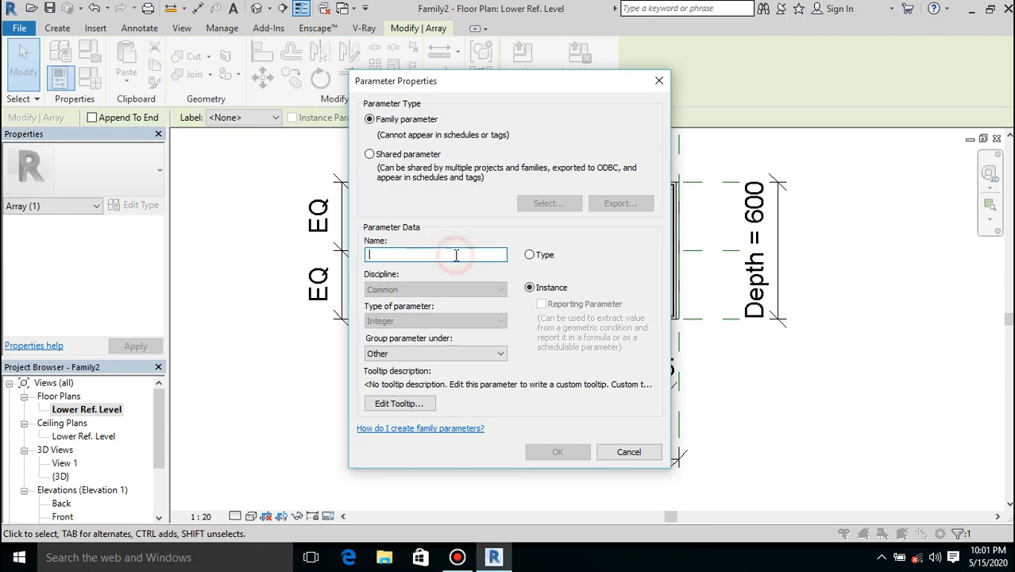
{"action": "type", "text": "a"}
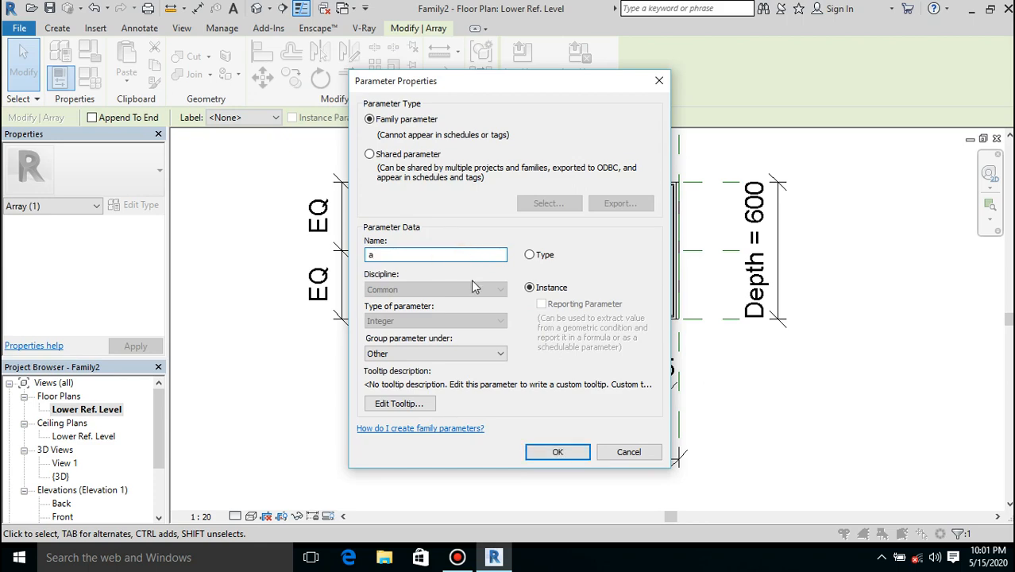
{"action": "left_click", "coordinate": [559, 452]}
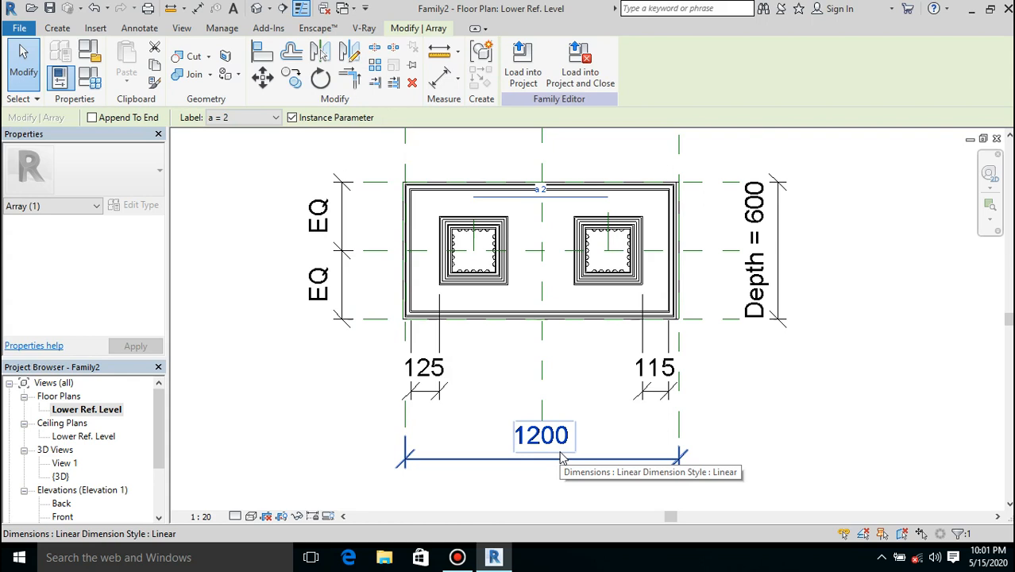
- Label the plinth's overall 1200 mm width dimension with a new instance parameter named base
{"action": "left_click", "coordinate": [486, 467]}
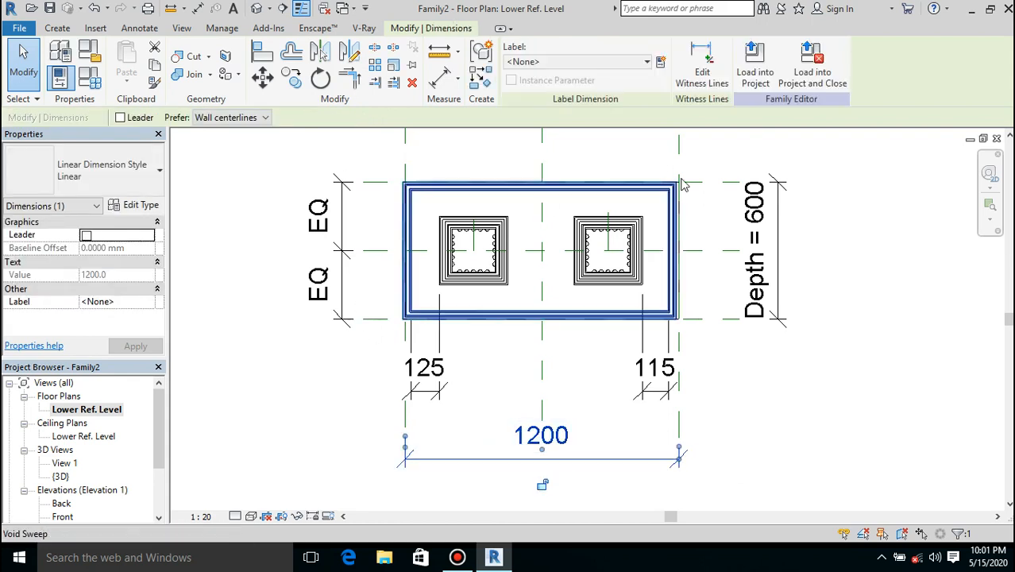
{"action": "left_click", "coordinate": [660, 61]}
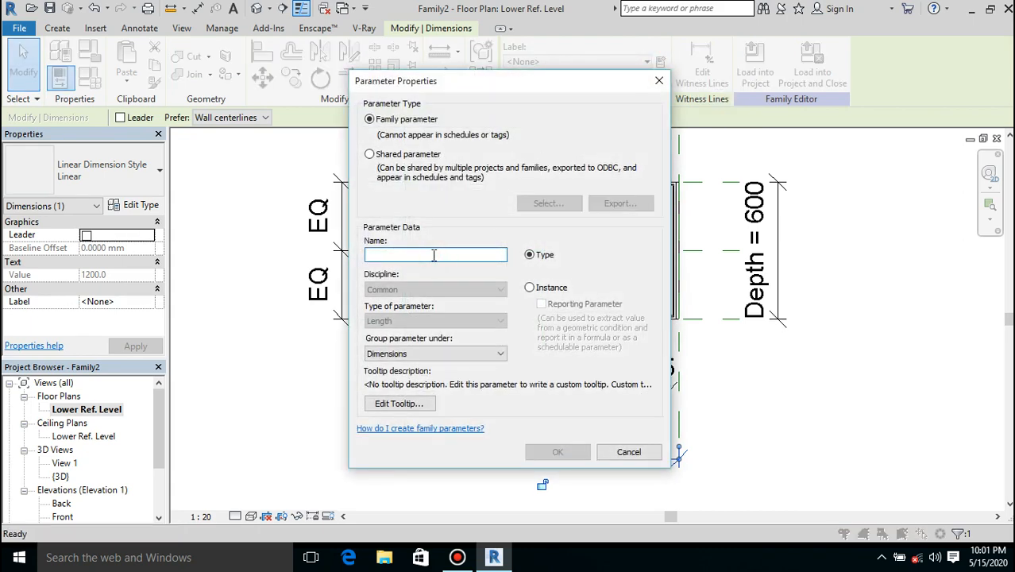
{"action": "type", "text": "base"}
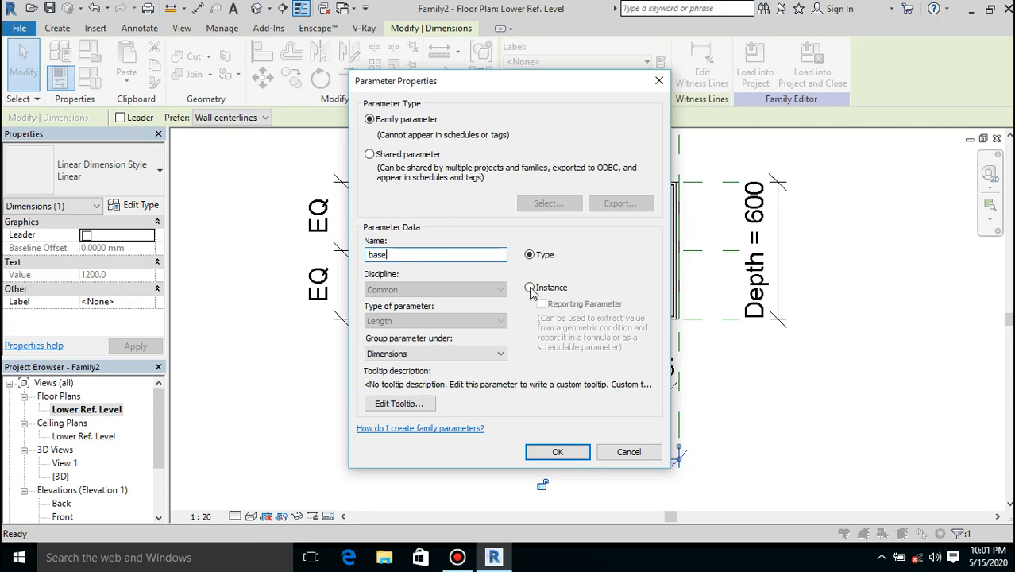
{"action": "left_click", "coordinate": [530, 287]}
{"action": "left_click", "coordinate": [555, 453]}
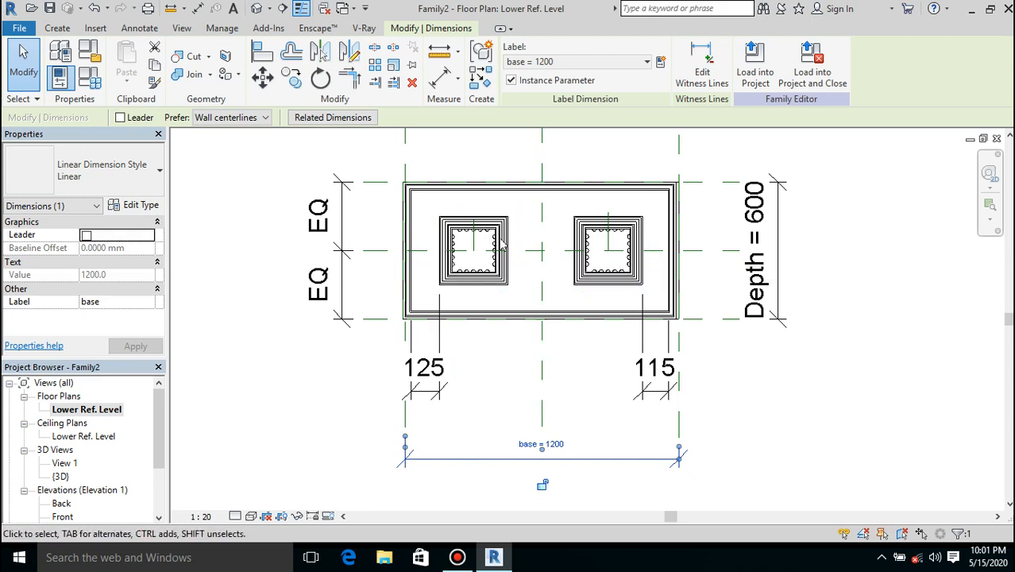
- Measure from the left column's outer left edge to the right column's outer left edge, and to the left/right centre plane
{"action": "left_click", "coordinate": [447, 51]}
{"action": "left_click", "coordinate": [449, 257]}
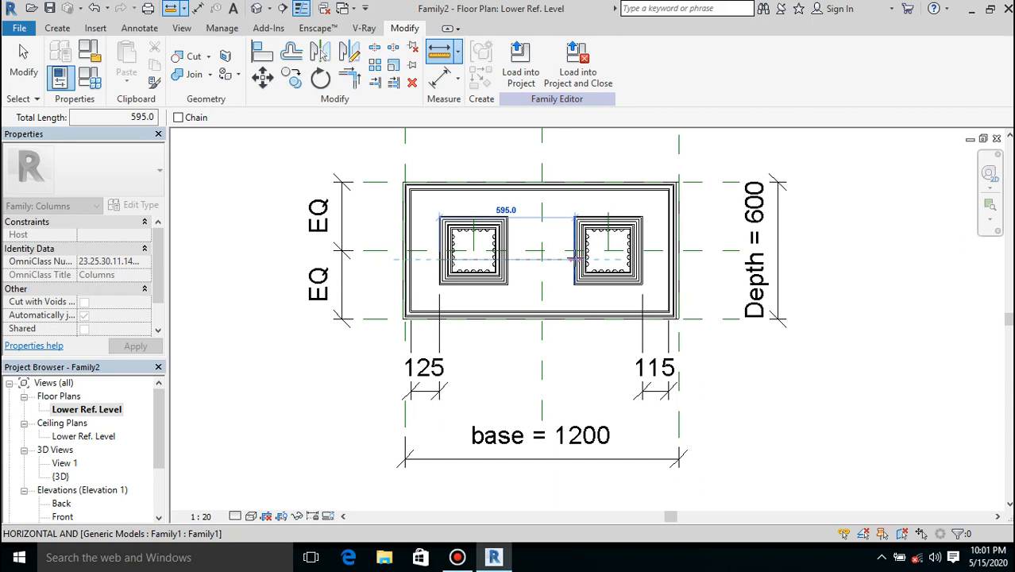
{"action": "key", "text": "Escape"}
{"action": "key", "text": "Escape"}
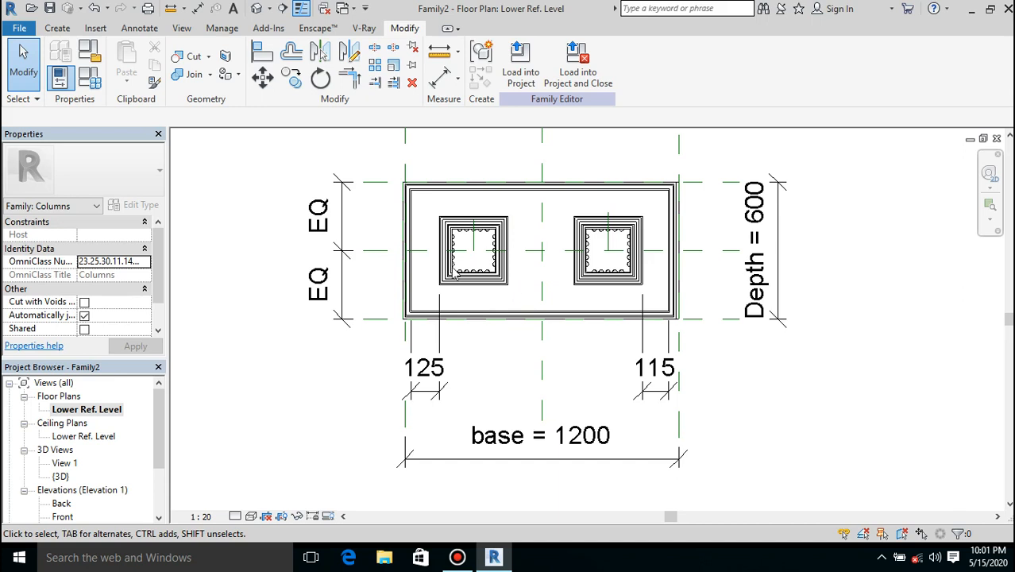
{"action": "left_click", "coordinate": [437, 54]}
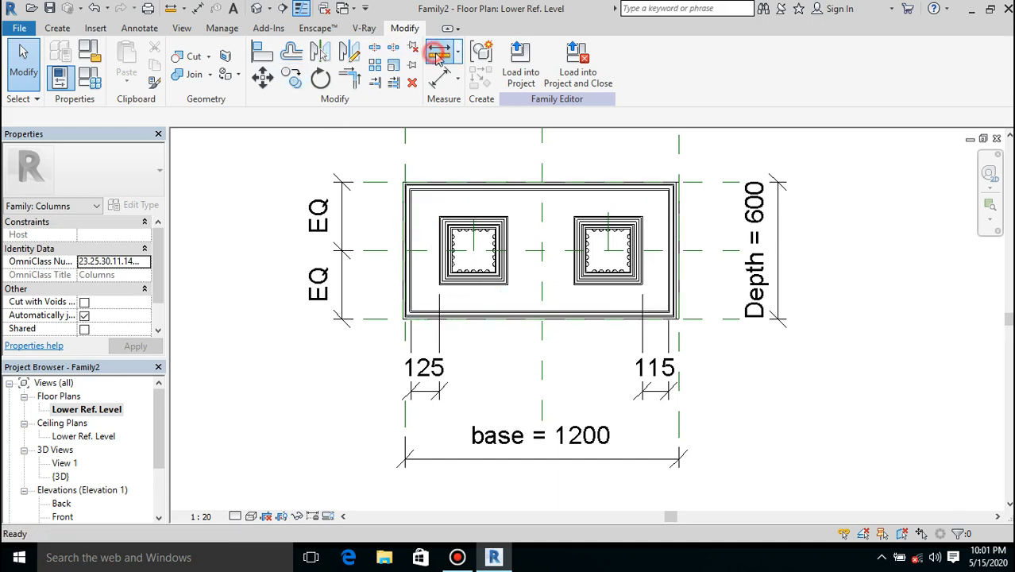
{"action": "left_click", "coordinate": [439, 248]}
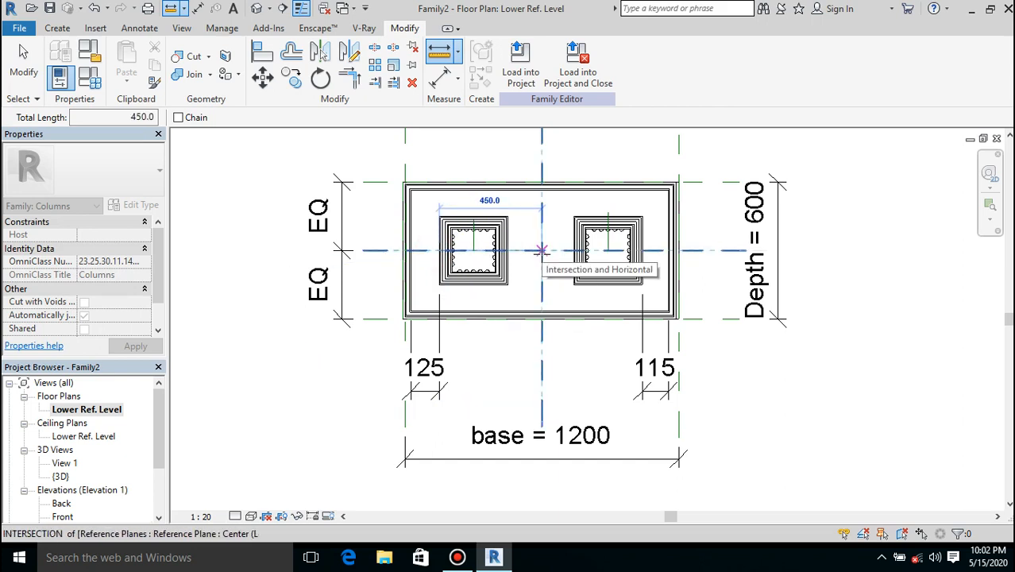
{"action": "key", "text": "Escape"}
{"action": "key", "text": "Escape"}
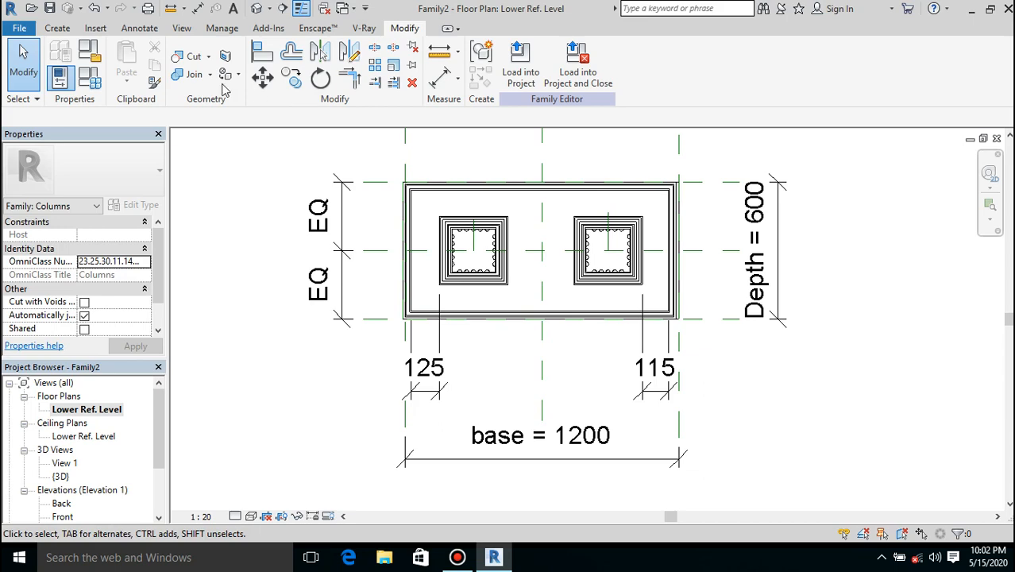
- Add an instance Length parameter named l to the family types and set its value to 450 mm
{"action": "left_click", "coordinate": [91, 78]}
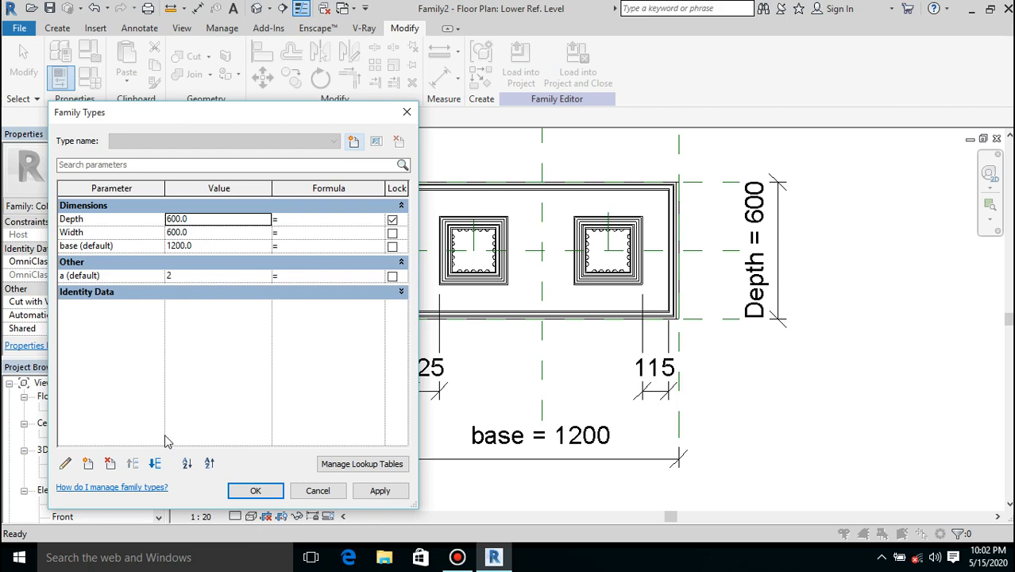
{"action": "left_click", "coordinate": [90, 465]}
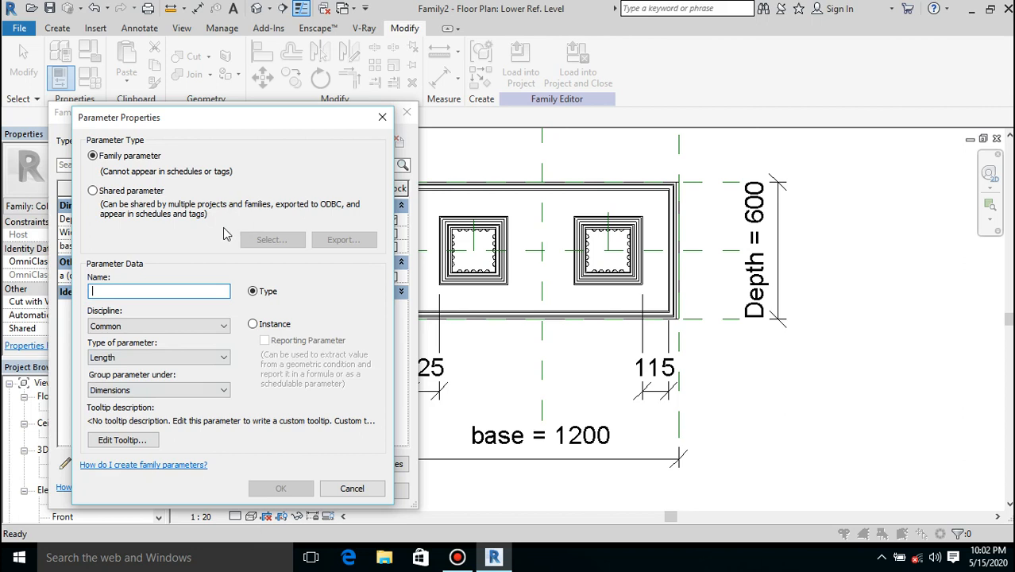
{"action": "left_click", "coordinate": [252, 324]}
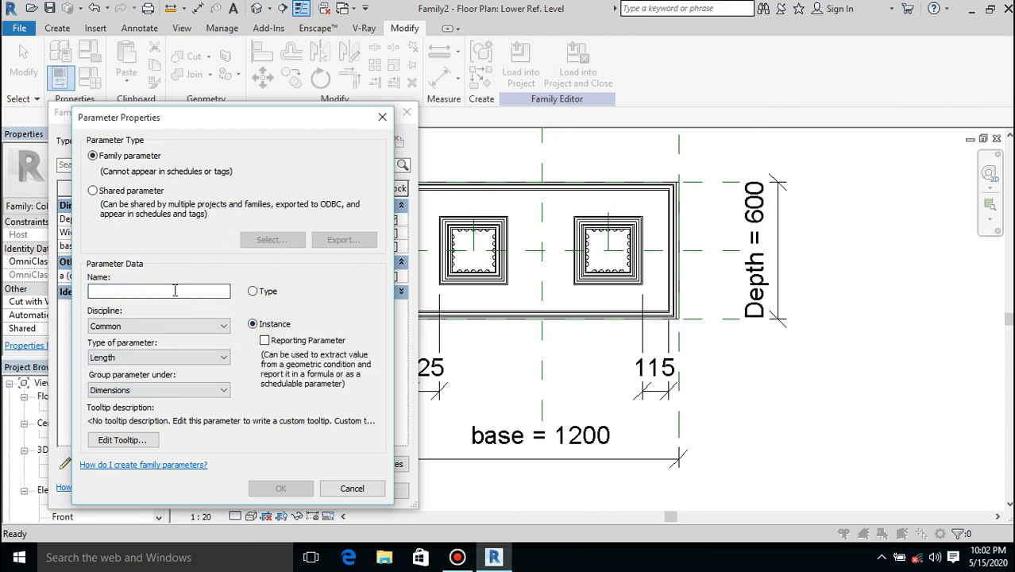
{"action": "left_click", "coordinate": [171, 292]}
{"action": "type", "text": "l"}
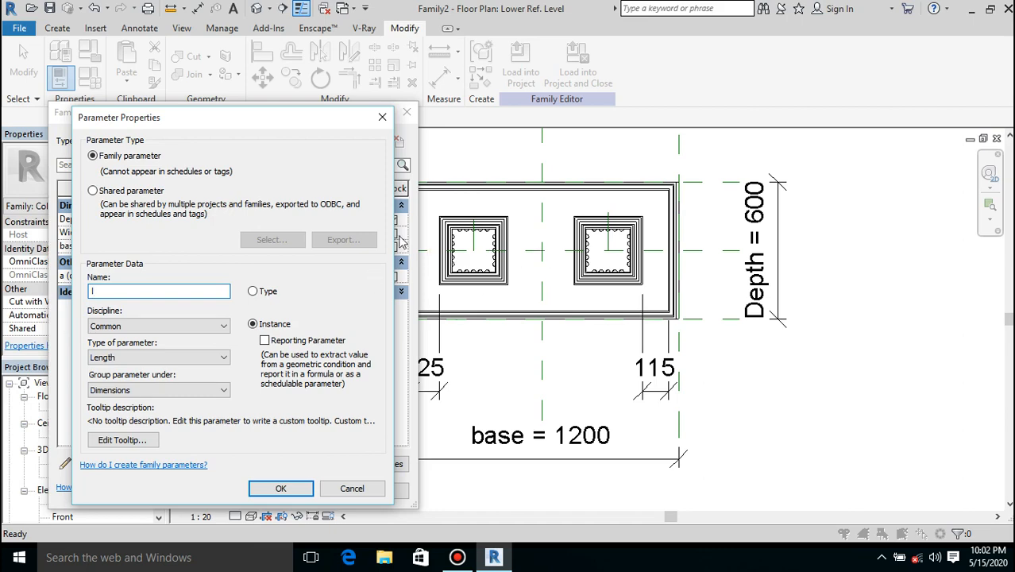
{"action": "left_click", "coordinate": [282, 488]}
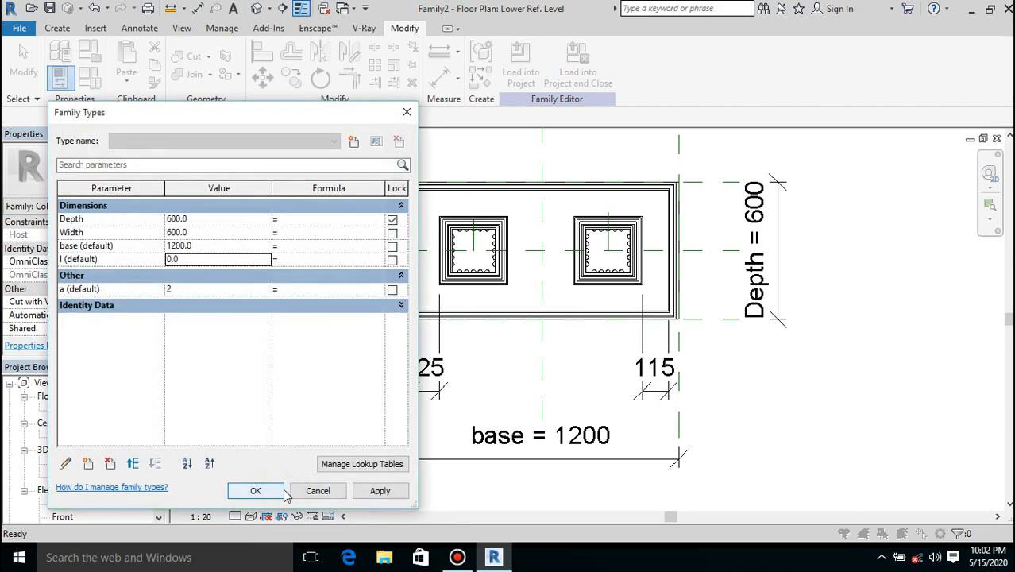
{"action": "left_click", "coordinate": [201, 260]}
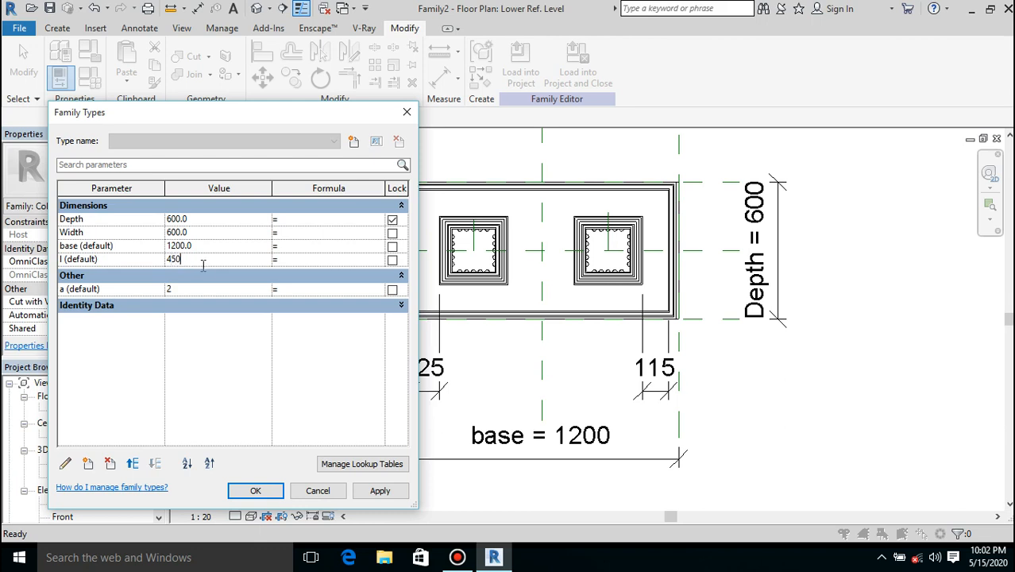
- Enter a formula for the array count parameter a and apply the family types changes
{"action": "left_click", "coordinate": [309, 289]}
{"action": "left_click", "coordinate": [305, 293]}
{"action": "left_click", "coordinate": [256, 491]}
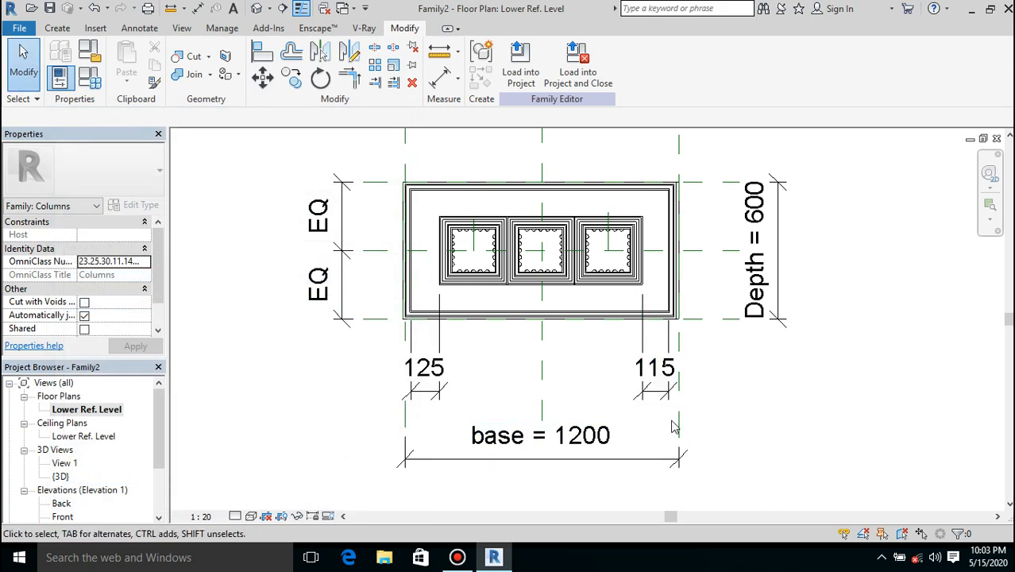
- Widen the plinth to a base of about 3139 mm by moving the Right reference plane outward, and check the column array in 3D
{"action": "left_click", "coordinate": [677, 427]}
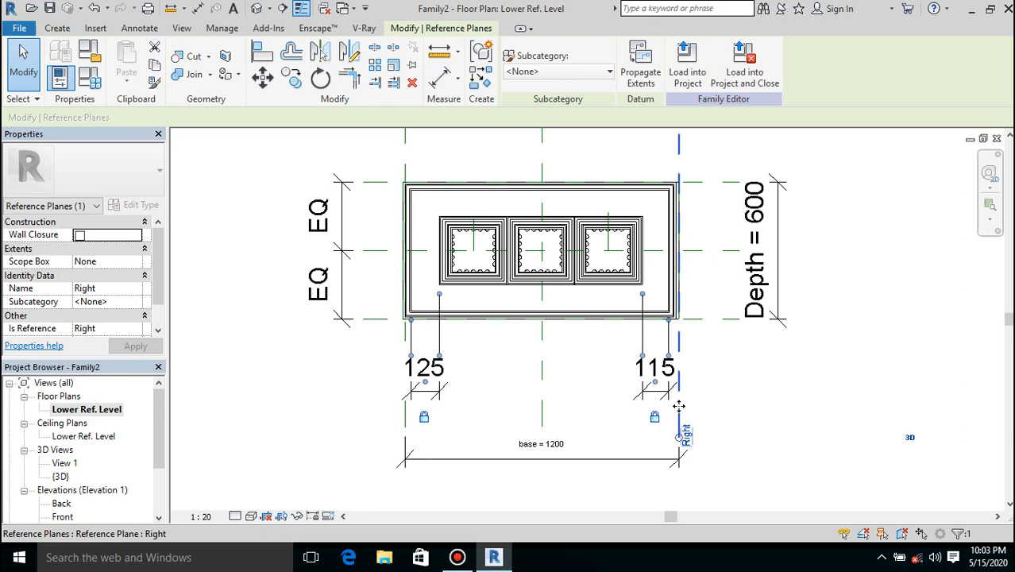
{"action": "left_click_drag", "start_coordinate": [679, 405], "coordinate": [766, 408]}
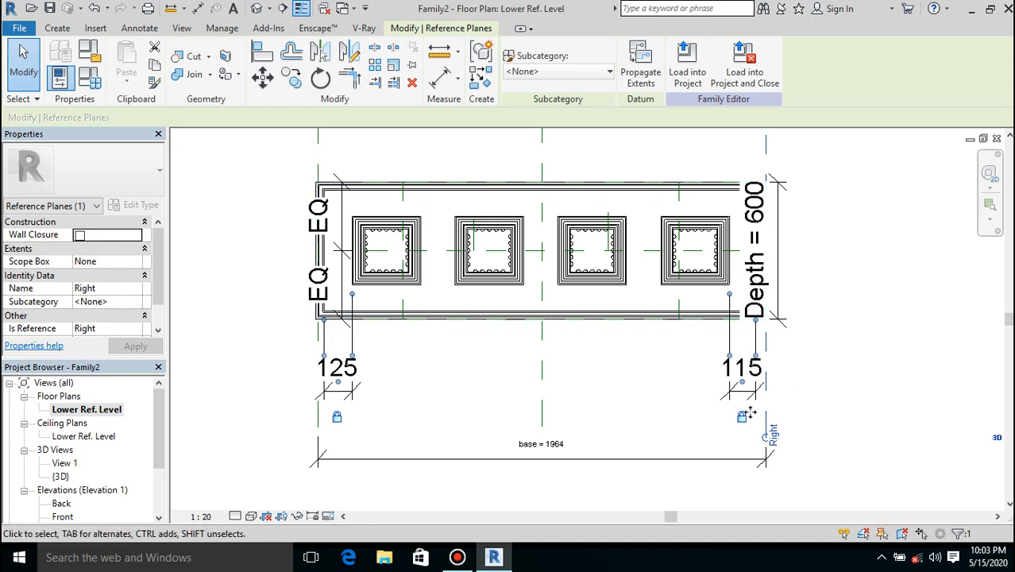
{"action": "left_click_drag", "start_coordinate": [771, 406], "coordinate": [906, 405]}
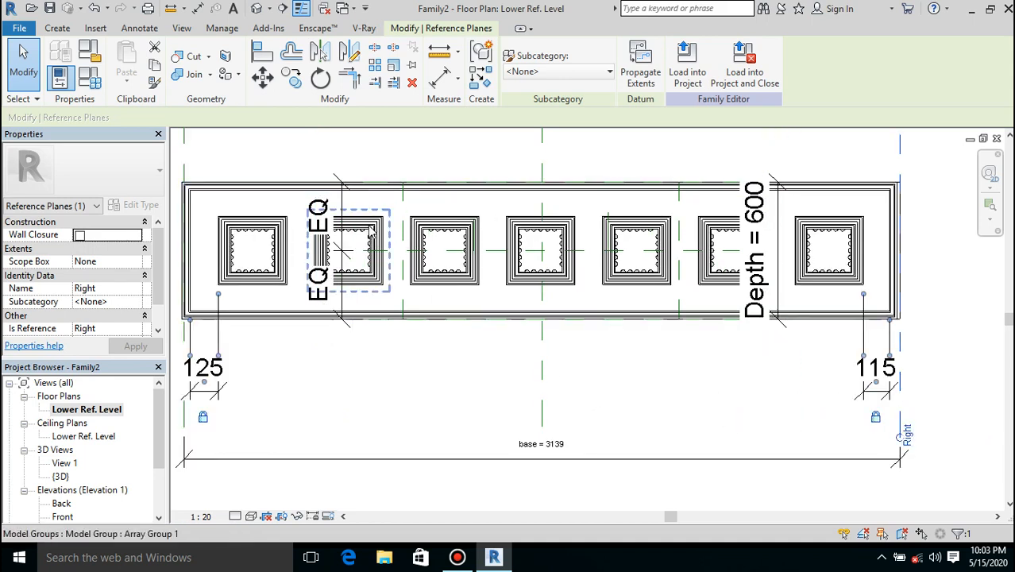
{"action": "left_click", "coordinate": [267, 8]}
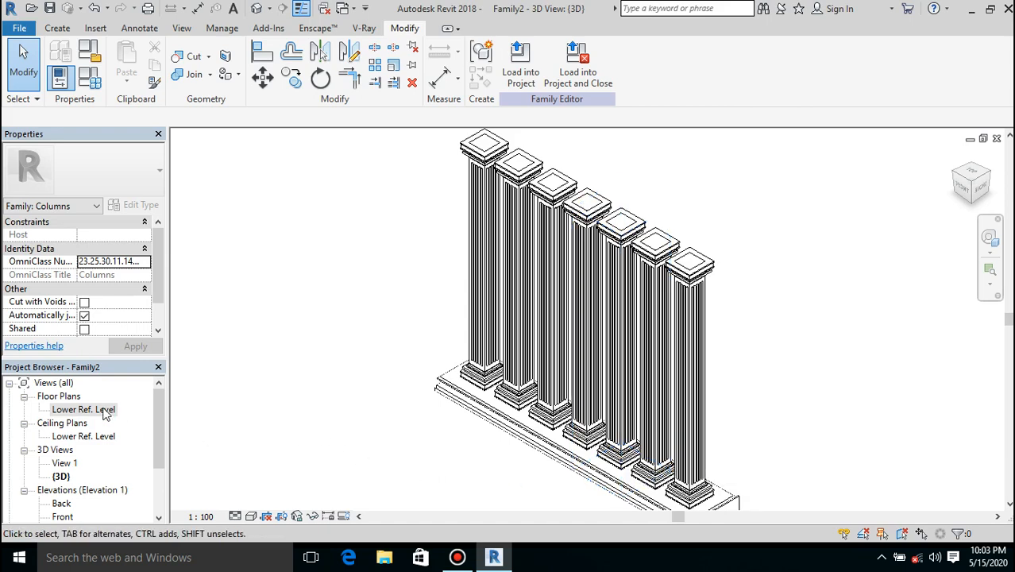
{"action": "double_click", "coordinate": [86, 410]}
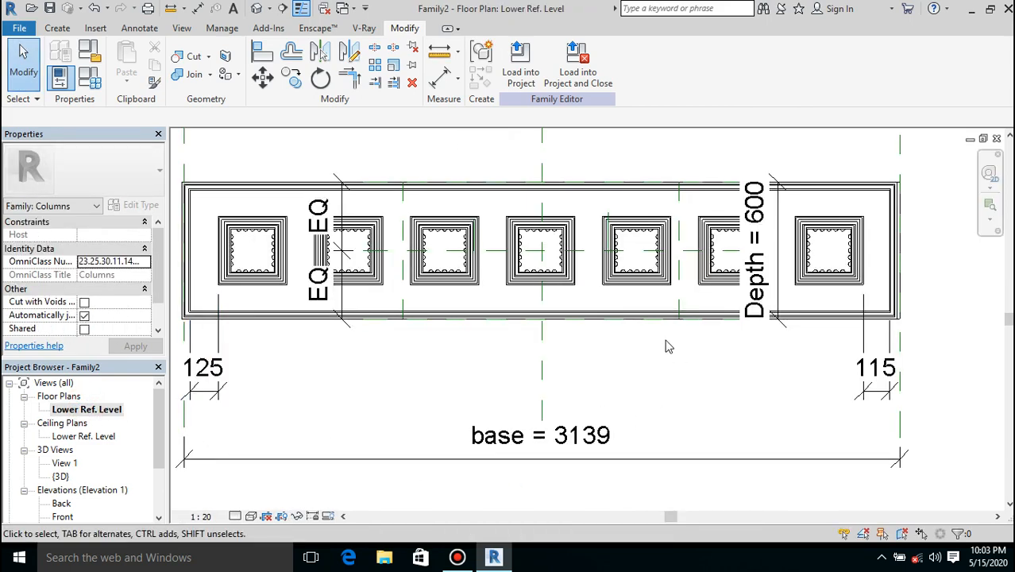
- Try to narrow the plinth to a base of about 580 mm by moving the Right reference plane inward
{"action": "left_click", "coordinate": [901, 420]}
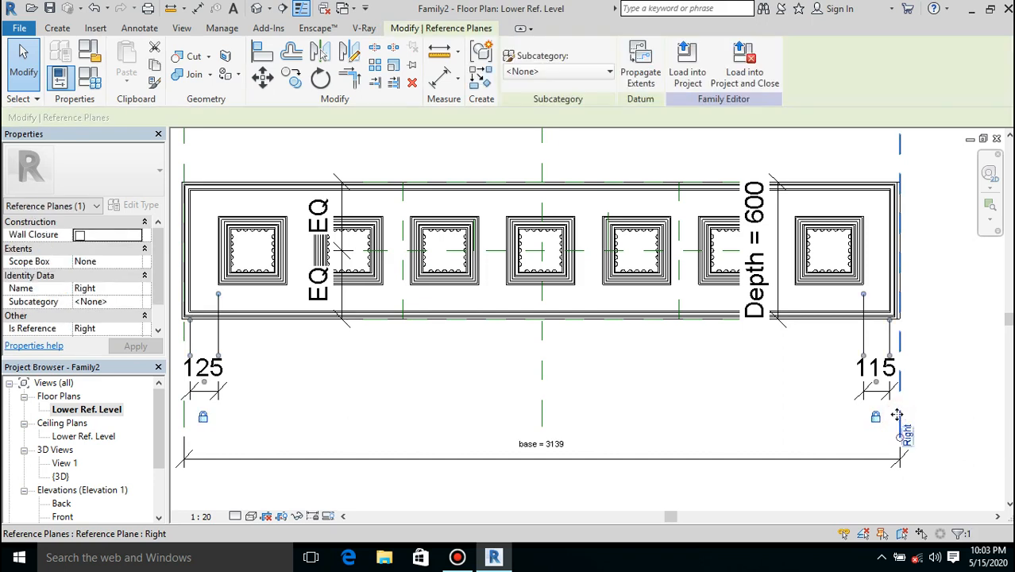
{"action": "left_click_drag", "start_coordinate": [902, 406], "coordinate": [615, 441]}
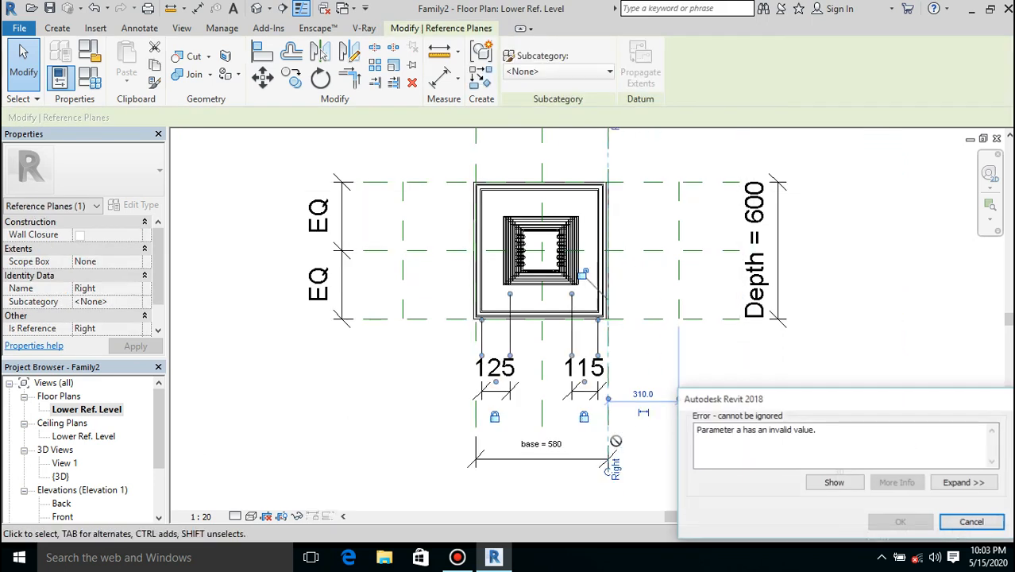
{"action": "left_click", "coordinate": [971, 521]}
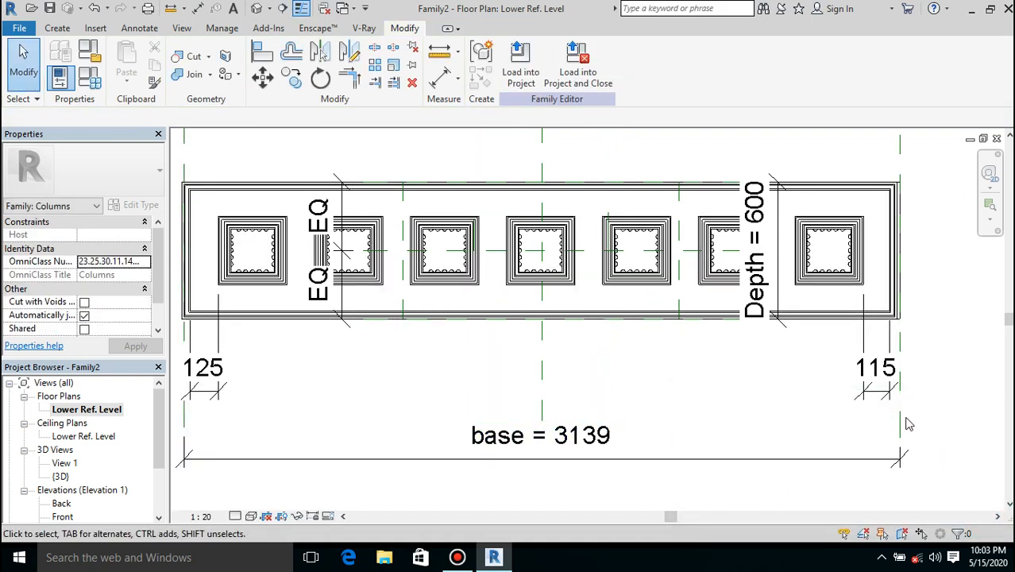
- Move the Right reference plane inward to a base of about 1481 mm and show the columns in 3D
{"action": "left_click", "coordinate": [901, 419]}
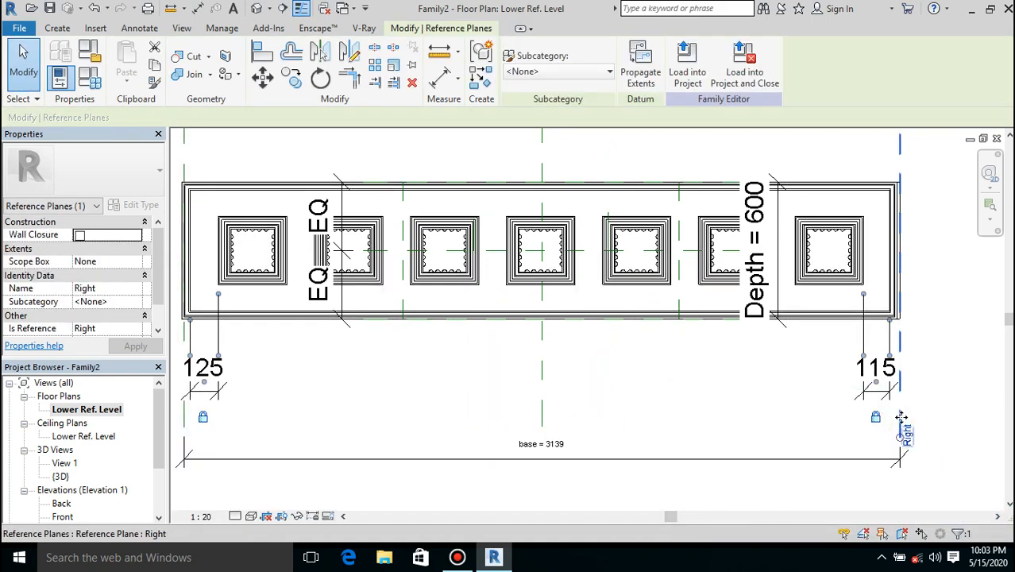
{"action": "left_click_drag", "start_coordinate": [837, 415], "coordinate": [713, 416]}
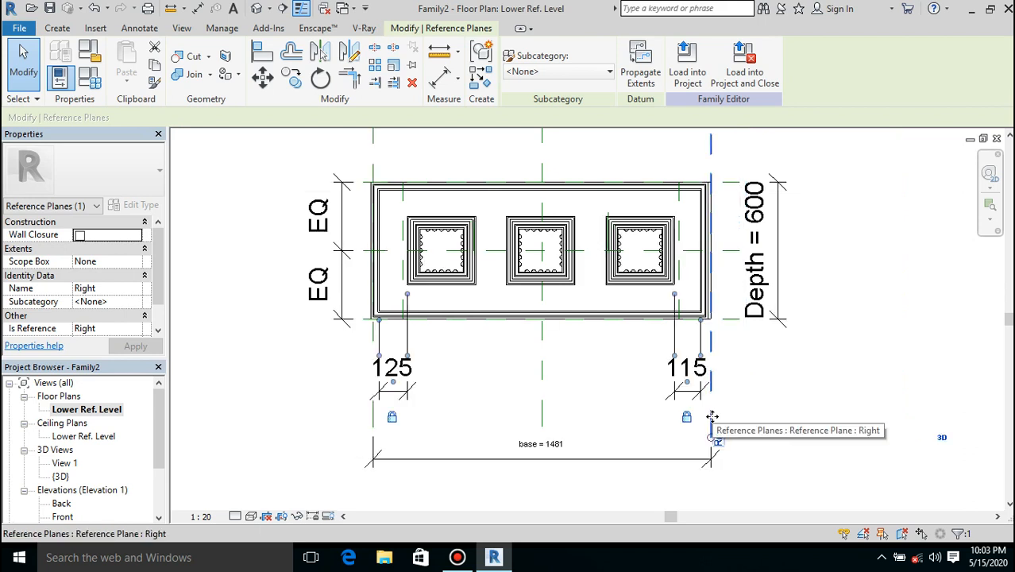
{"action": "left_click", "coordinate": [256, 9]}
{"action": "scroll", "coordinate": [625, 490], "scroll_direction": "up", "scroll_amount": 4}
{"action": "scroll", "coordinate": [621, 296], "scroll_direction": "down", "scroll_amount": 2}
{"action": "scroll", "coordinate": [605, 334], "scroll_direction": "down", "scroll_amount": 2}
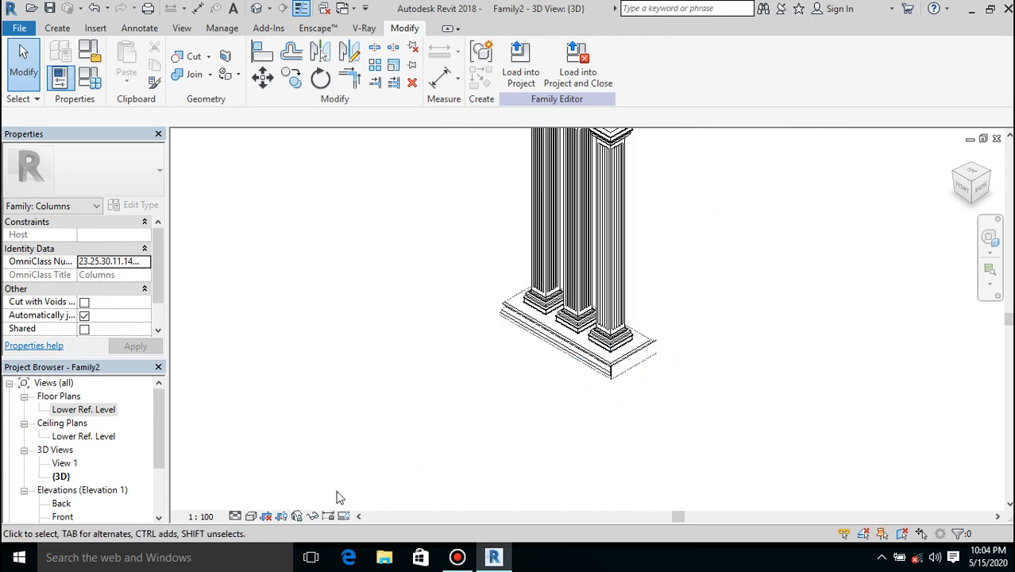
- Set the 3D view's visual style to Realistic and inspect the columns and their plinth
{"action": "left_click", "coordinate": [250, 516]}
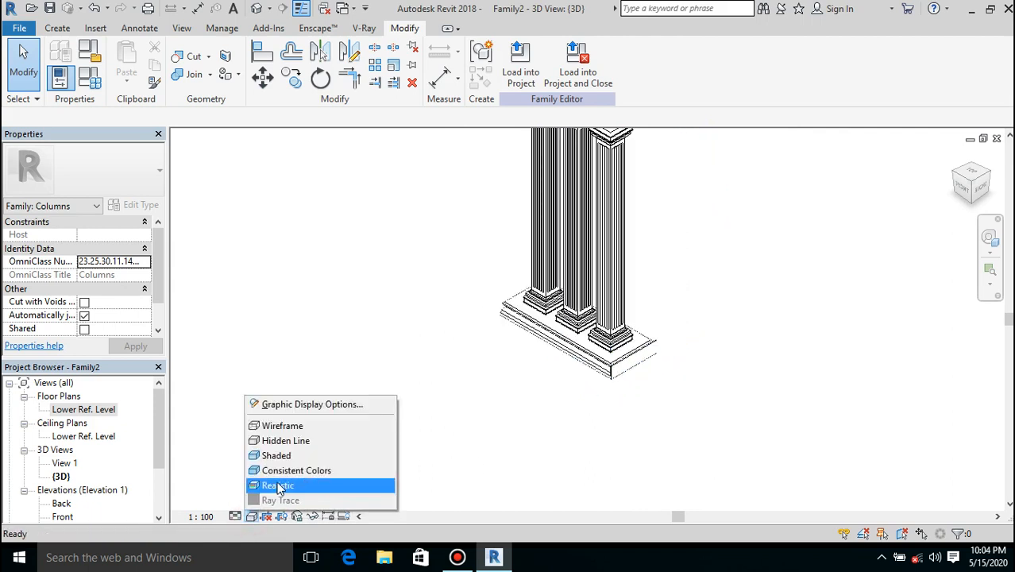
{"action": "left_click", "coordinate": [278, 486]}
{"action": "scroll", "coordinate": [481, 454], "scroll_direction": "down", "scroll_amount": 3}
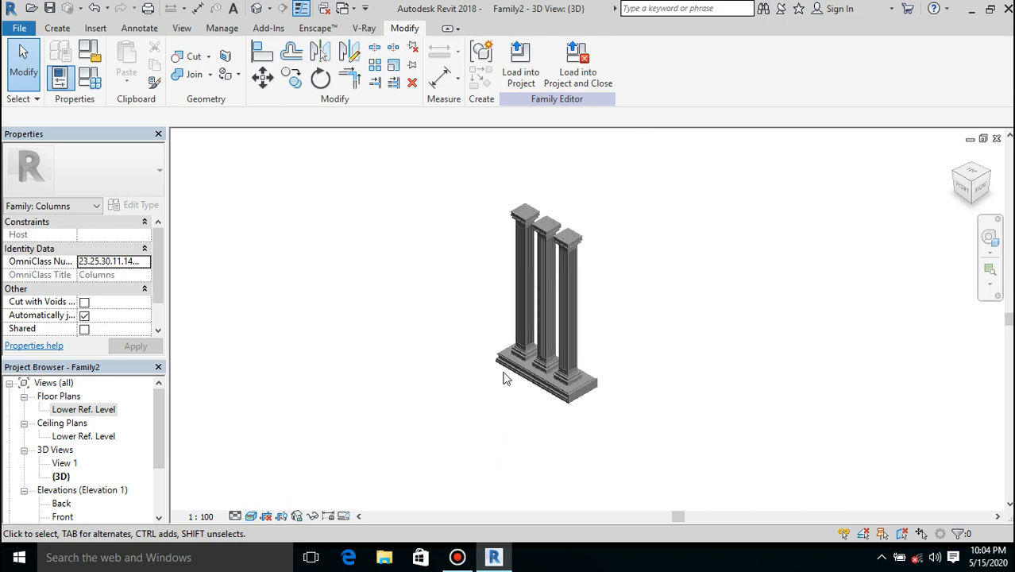
{"action": "scroll", "coordinate": [508, 373], "scroll_direction": "up", "scroll_amount": 5}
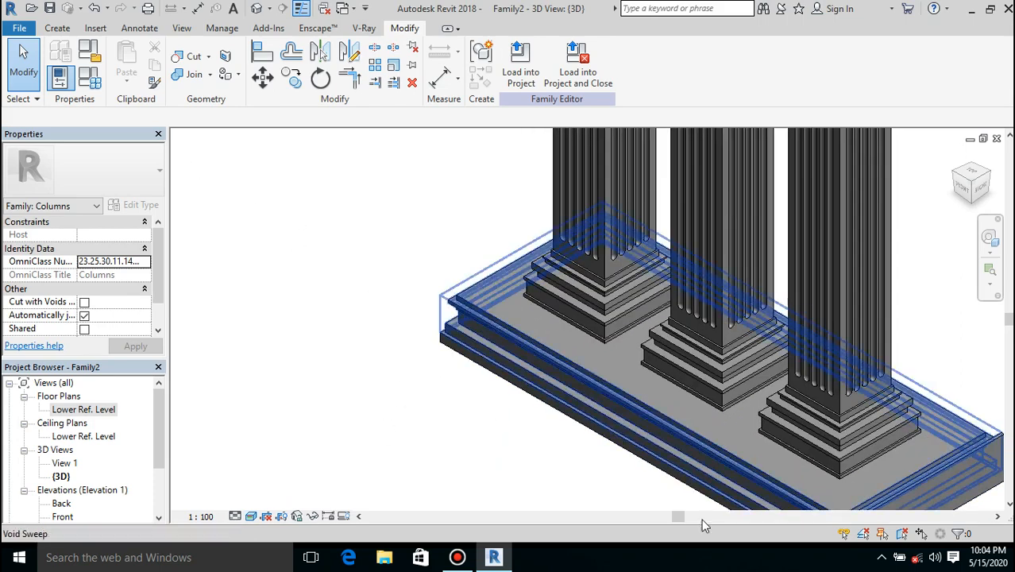
{"action": "scroll", "coordinate": [554, 410], "scroll_direction": "down", "scroll_amount": 5}
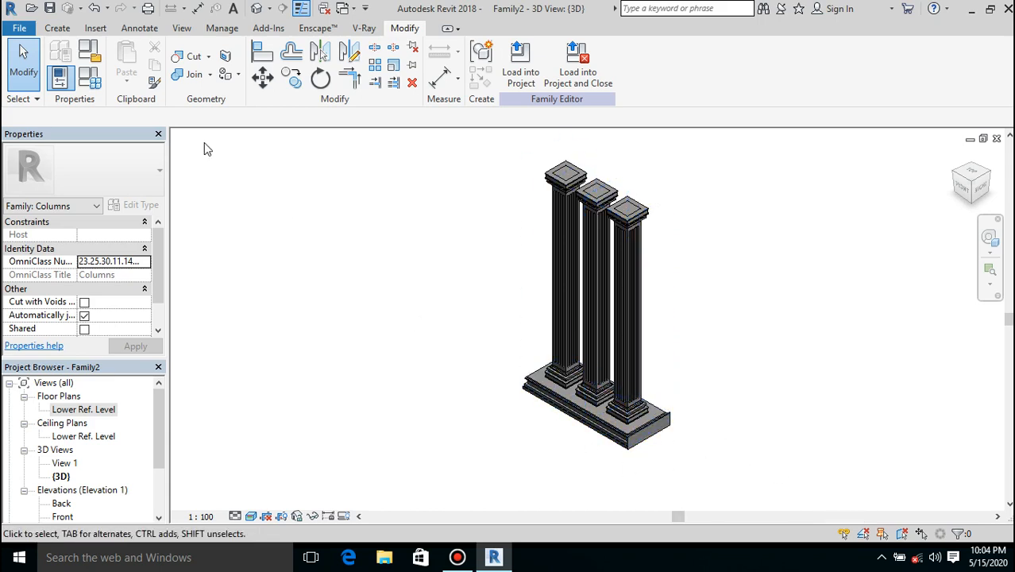
- Review the dimension parameters and the array count formula in the family types
{"action": "left_click", "coordinate": [93, 83]}
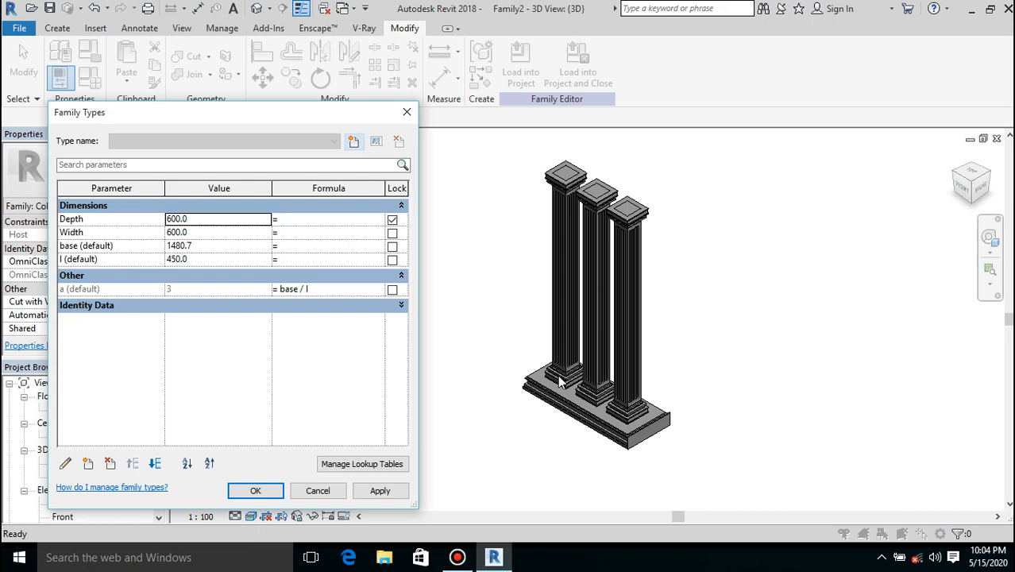
{"action": "left_click", "coordinate": [258, 490]}
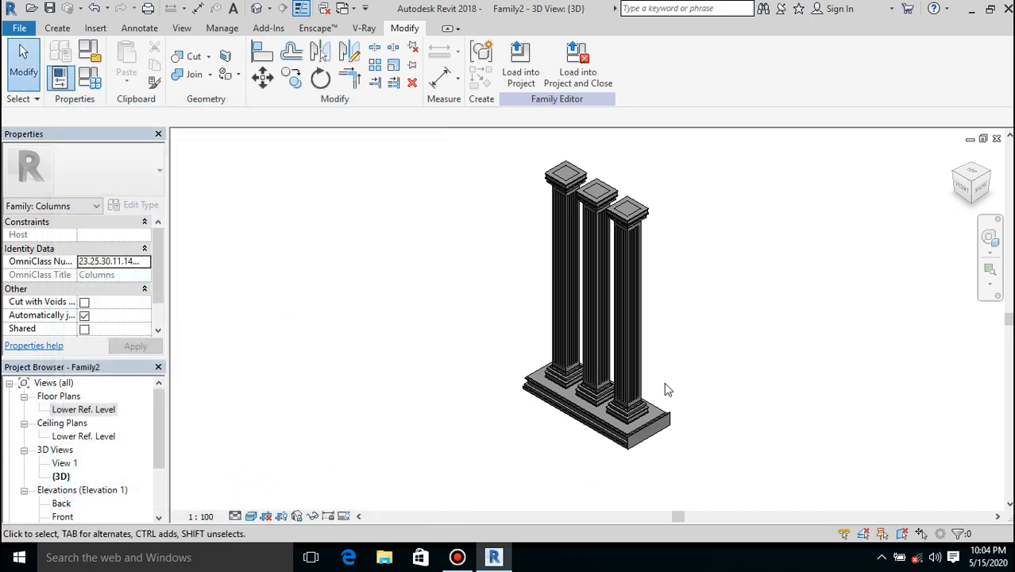
- Examine the moulding cut at the plinth's right end in 3D, from the front and from an angle
{"action": "scroll", "coordinate": [664, 381], "scroll_direction": "up", "scroll_amount": 5}
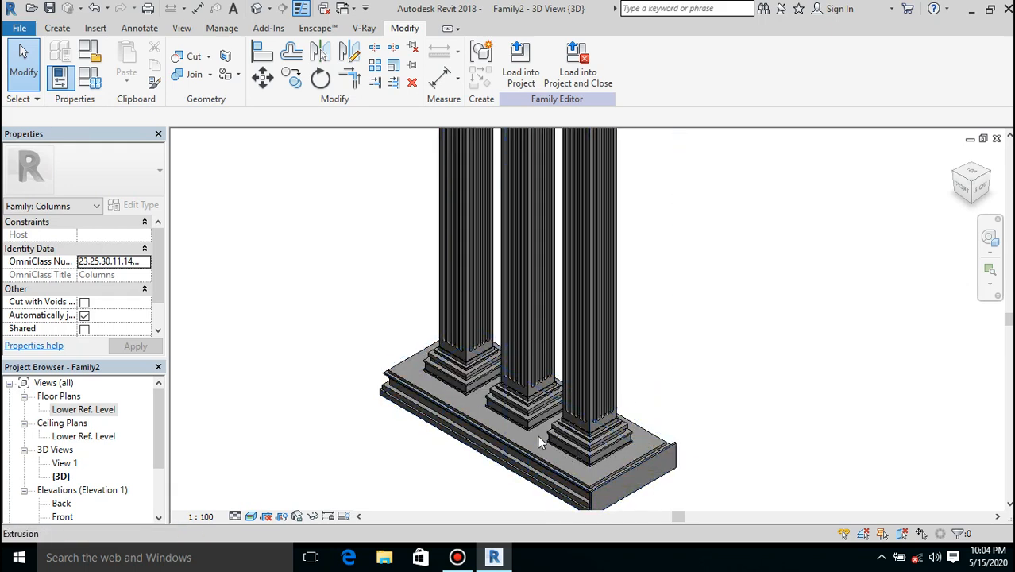
{"action": "scroll", "coordinate": [503, 426], "scroll_direction": "up", "scroll_amount": 3}
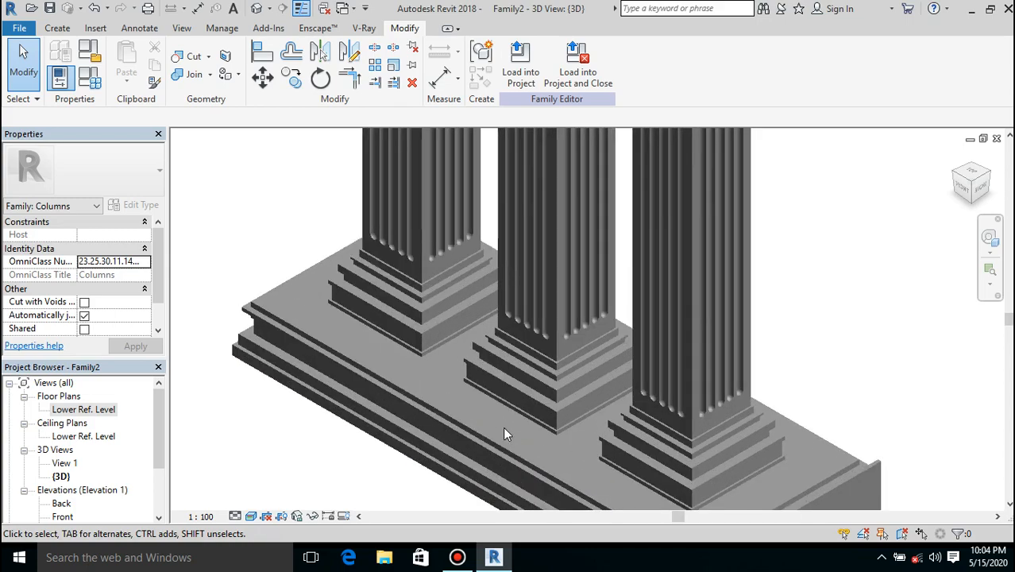
{"action": "scroll", "coordinate": [563, 350], "scroll_direction": "up", "scroll_amount": 4}
{"action": "scroll", "coordinate": [400, 353], "scroll_direction": "down", "scroll_amount": 6}
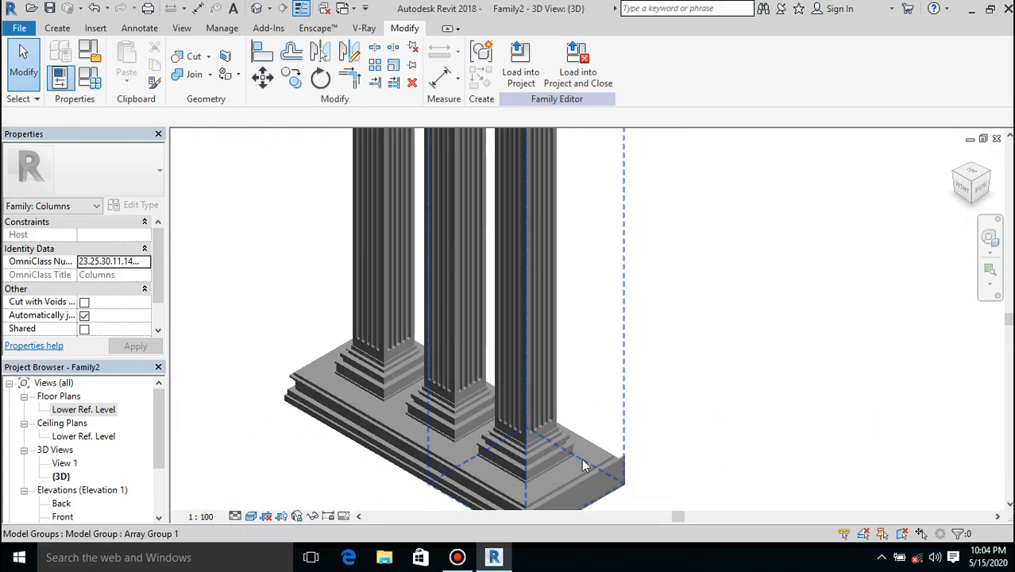
{"action": "scroll", "coordinate": [622, 494], "scroll_direction": "up", "scroll_amount": 4}
{"action": "scroll", "coordinate": [622, 494], "scroll_direction": "up", "scroll_amount": 2}
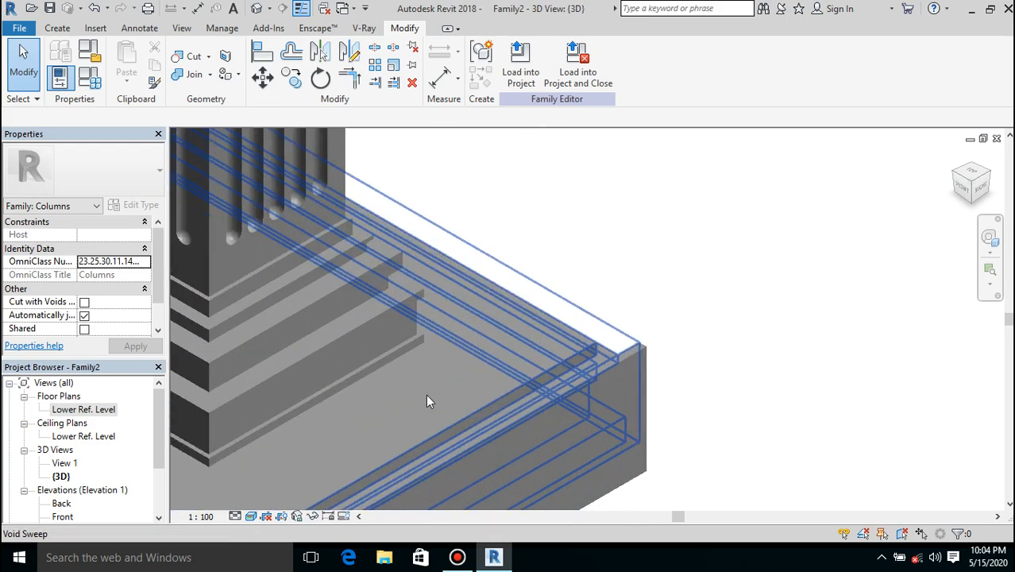
{"action": "scroll", "coordinate": [607, 239], "scroll_direction": "down", "scroll_amount": 5}
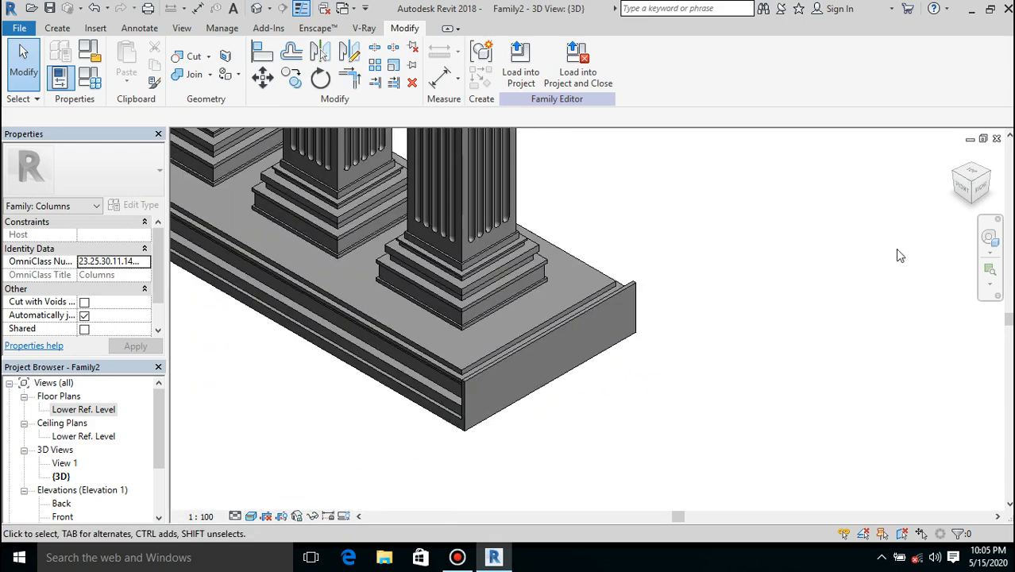
{"action": "left_click", "coordinate": [963, 190]}
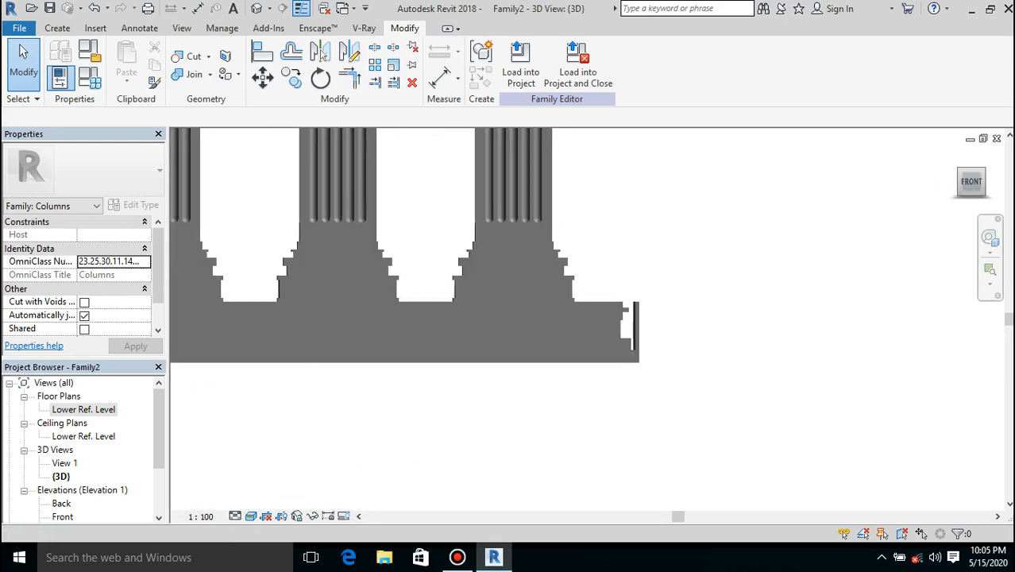
{"action": "left_click_drag", "start_coordinate": [967, 186], "coordinate": [929, 184]}
{"action": "left_click", "coordinate": [952, 181]}
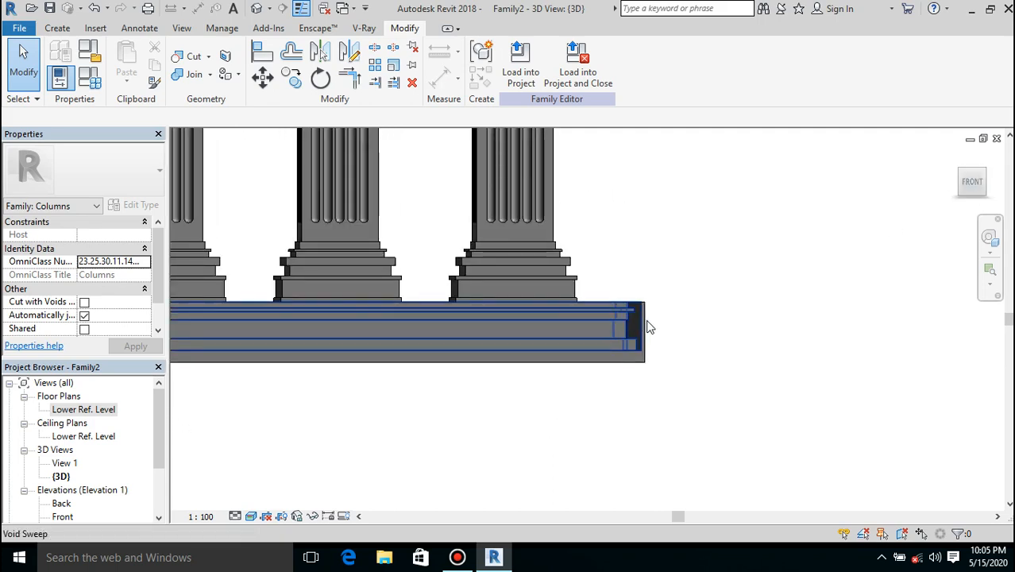
{"action": "scroll", "coordinate": [640, 322], "scroll_direction": "up", "scroll_amount": 4}
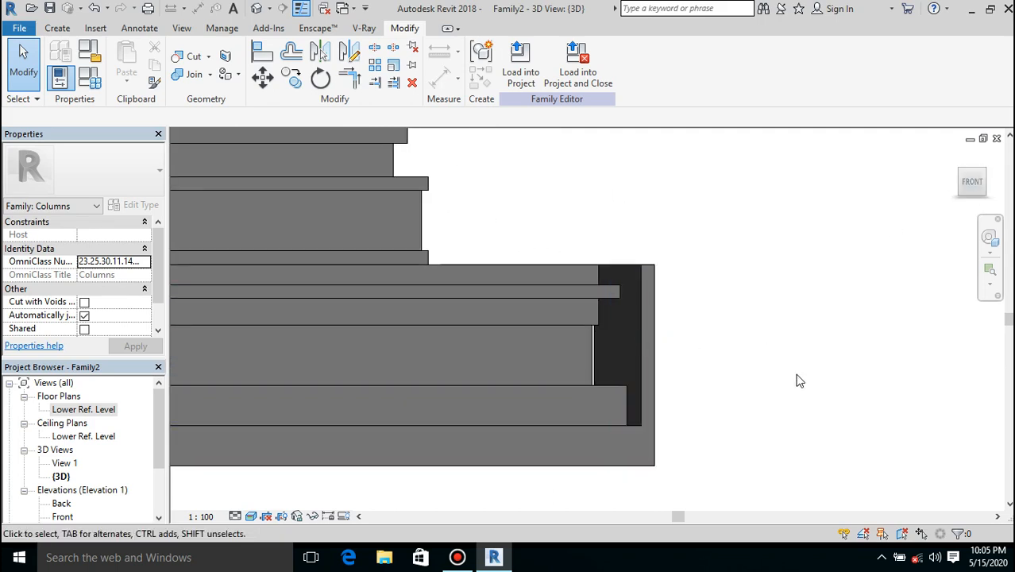
{"action": "scroll", "coordinate": [797, 378], "scroll_direction": "down", "scroll_amount": 3}
{"action": "left_click_drag", "start_coordinate": [968, 182], "coordinate": [977, 202]}
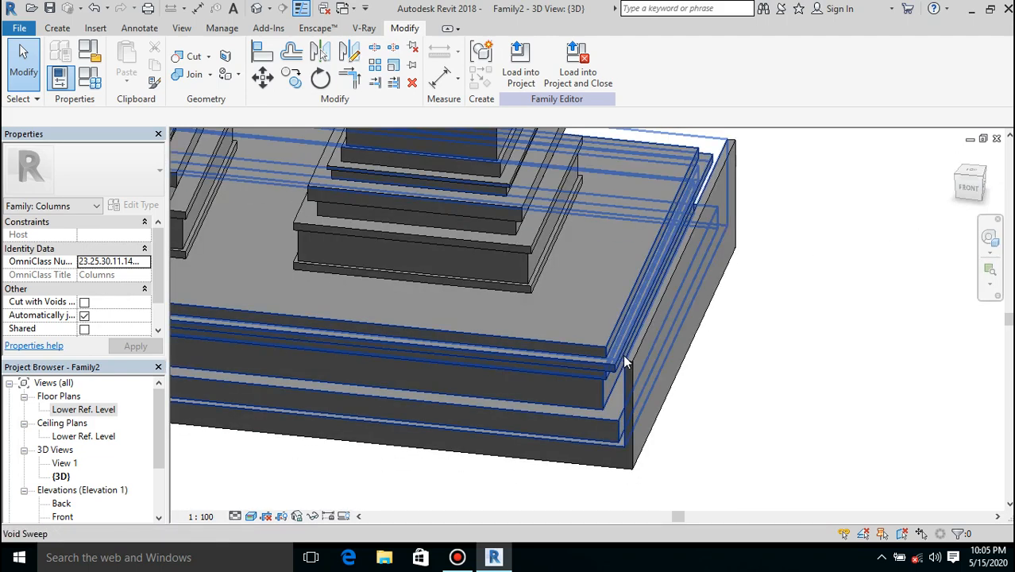
- Select the plinth's void sweep and set the 3D view's visual style to Wireframe
{"action": "left_click", "coordinate": [592, 366]}
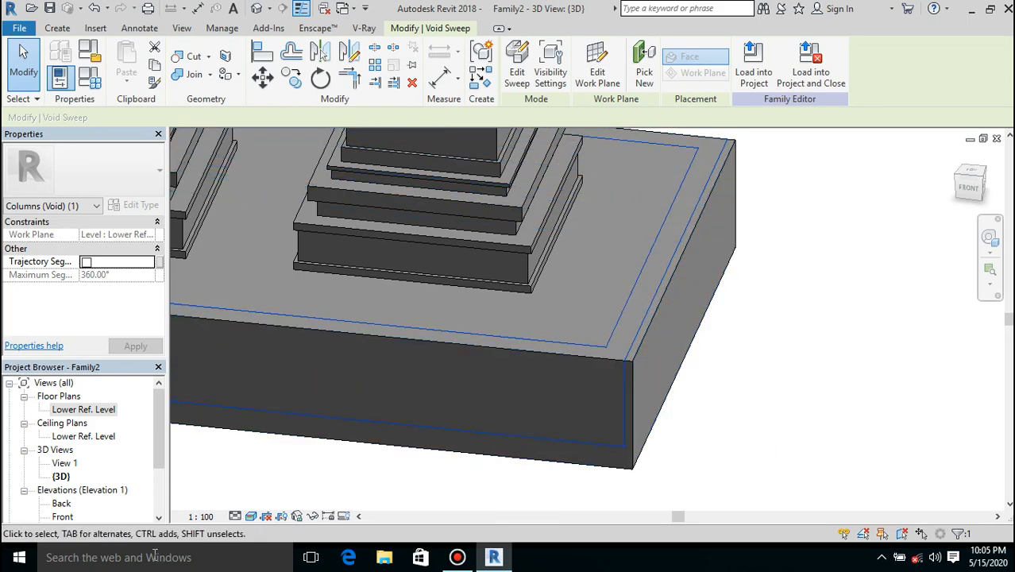
{"action": "left_click", "coordinate": [251, 516]}
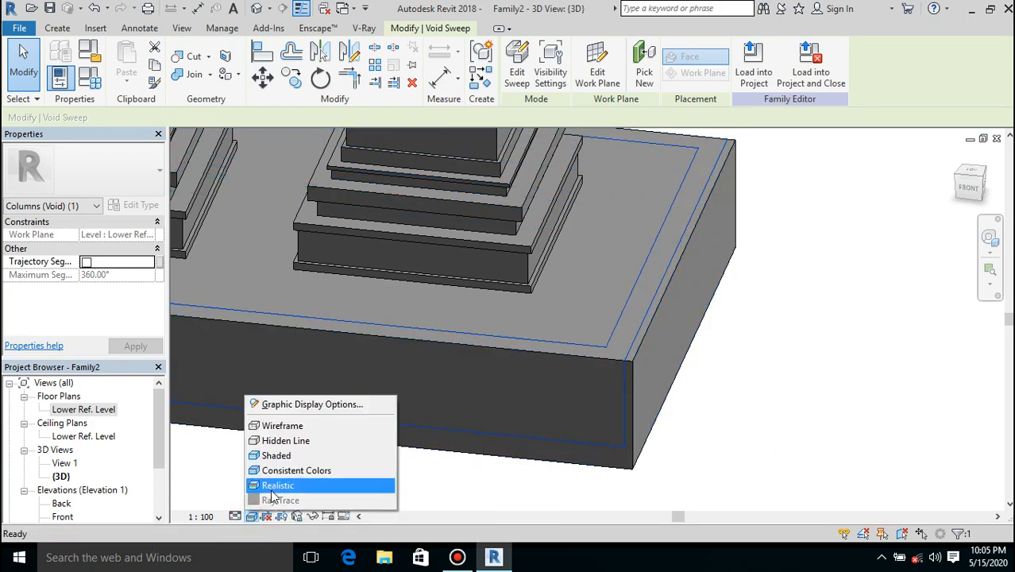
{"action": "left_click", "coordinate": [278, 427]}
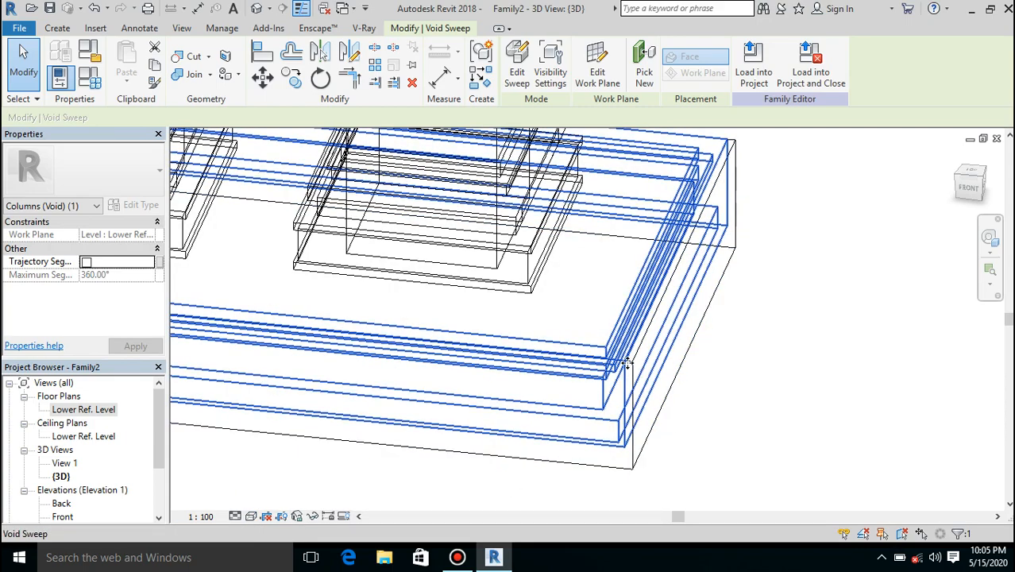
{"action": "scroll", "coordinate": [627, 362], "scroll_direction": "down", "scroll_amount": 5}
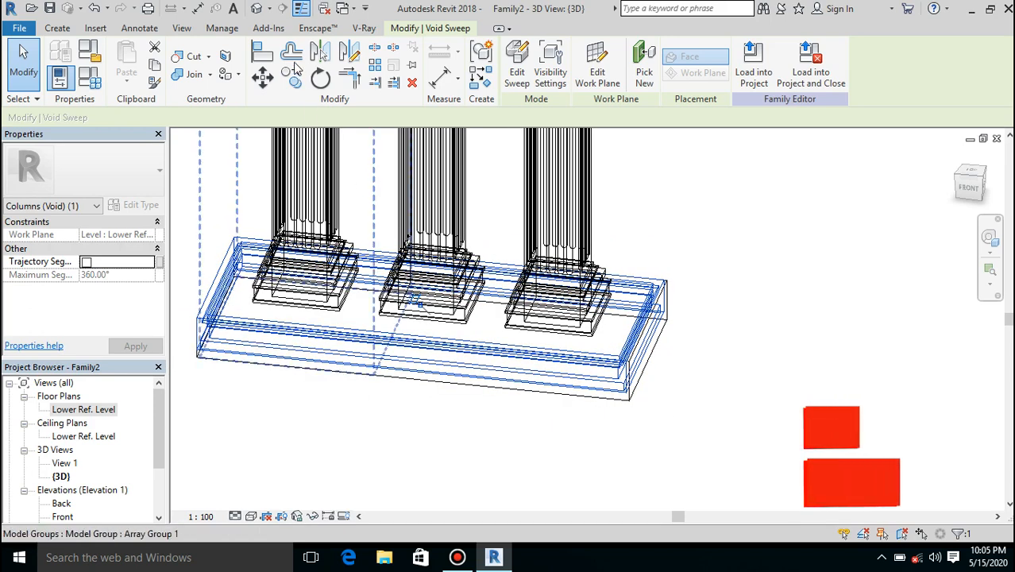
- Start Cut Geometry and choose the plinth as the solid for the void sweep to cut
{"action": "left_click", "coordinate": [179, 64]}
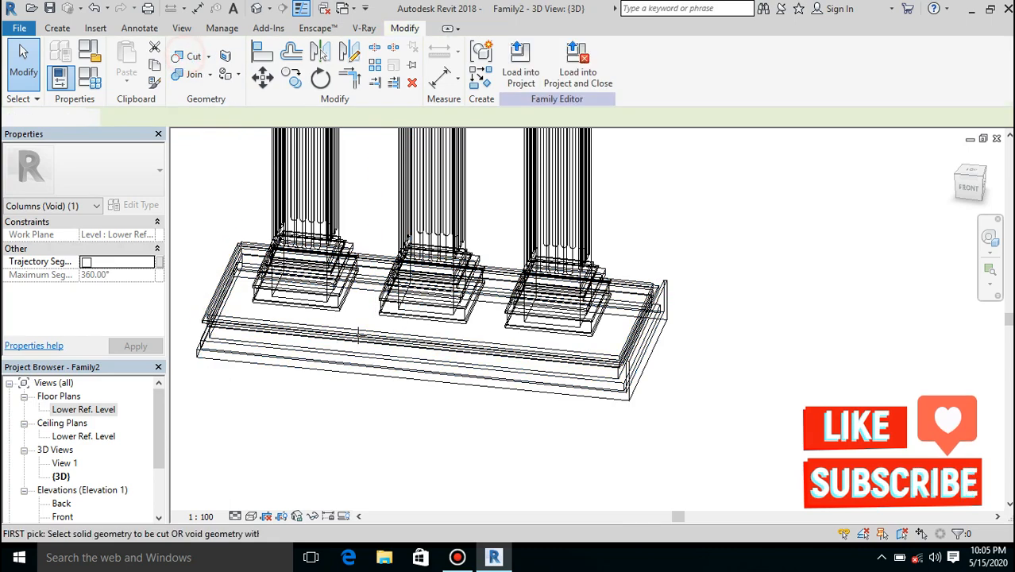
{"action": "left_click", "coordinate": [335, 374]}
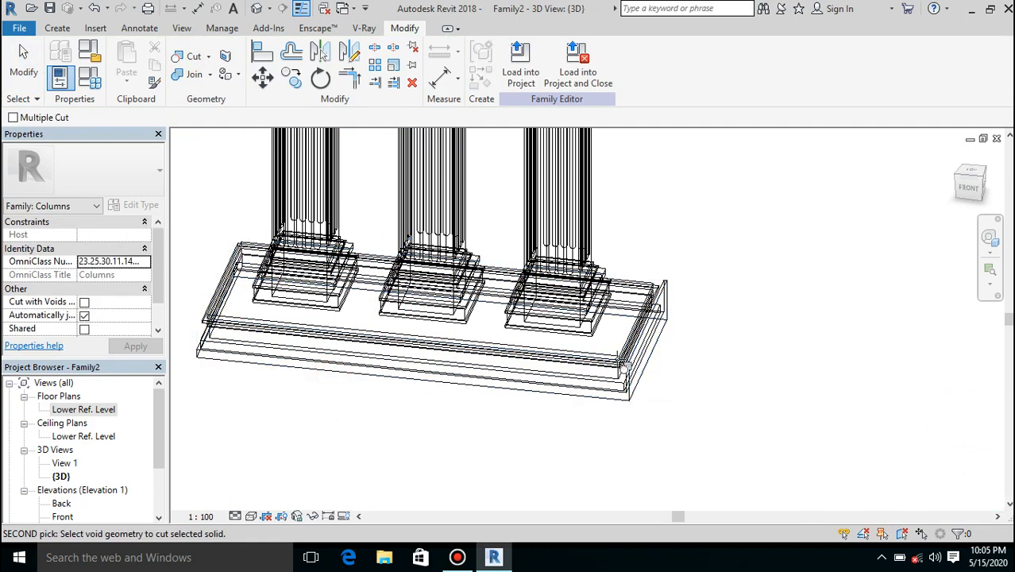
{"action": "scroll", "coordinate": [621, 362], "scroll_direction": "up", "scroll_amount": 5}
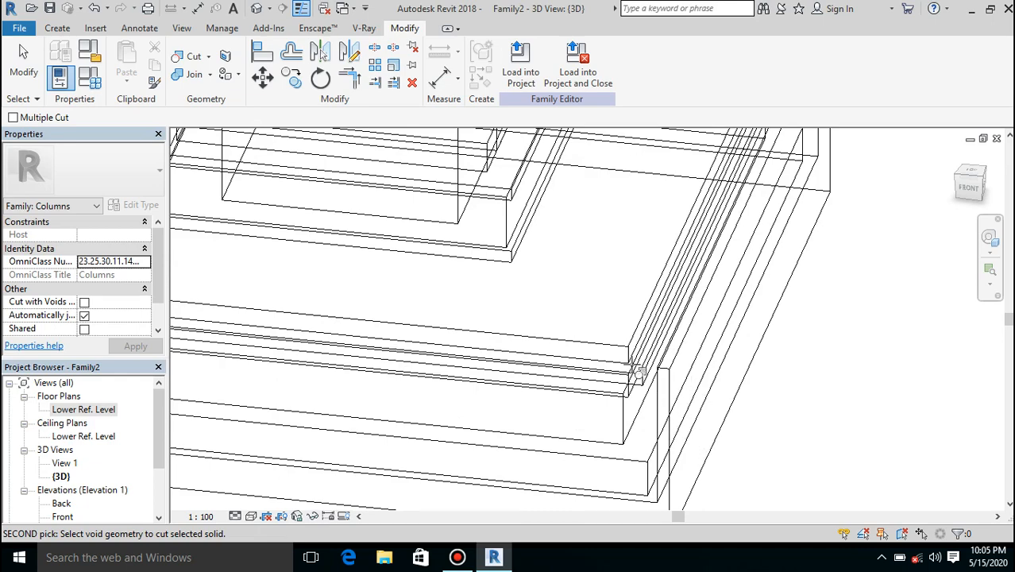
{"action": "scroll", "coordinate": [635, 367], "scroll_direction": "down", "scroll_amount": 3}
{"action": "scroll", "coordinate": [647, 356], "scroll_direction": "down", "scroll_amount": 4}
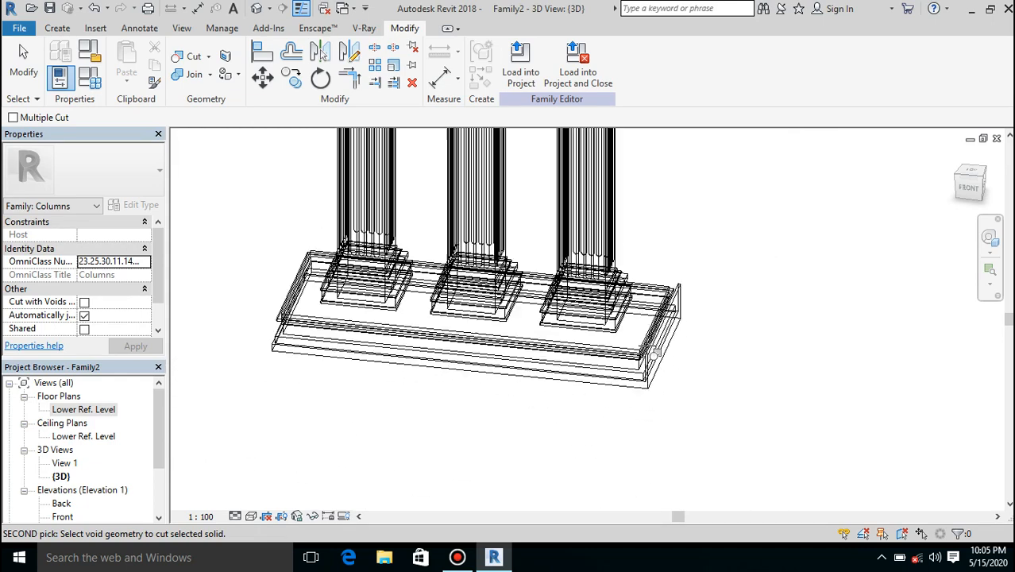
{"action": "scroll", "coordinate": [575, 364], "scroll_direction": "down", "scroll_amount": 4}
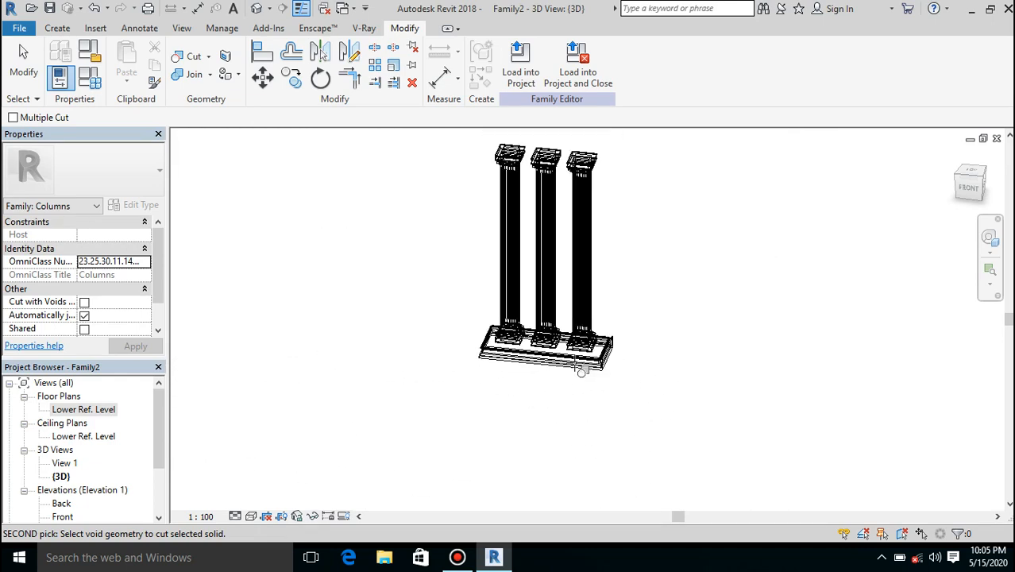
{"action": "scroll", "coordinate": [555, 166], "scroll_direction": "up", "scroll_amount": 5}
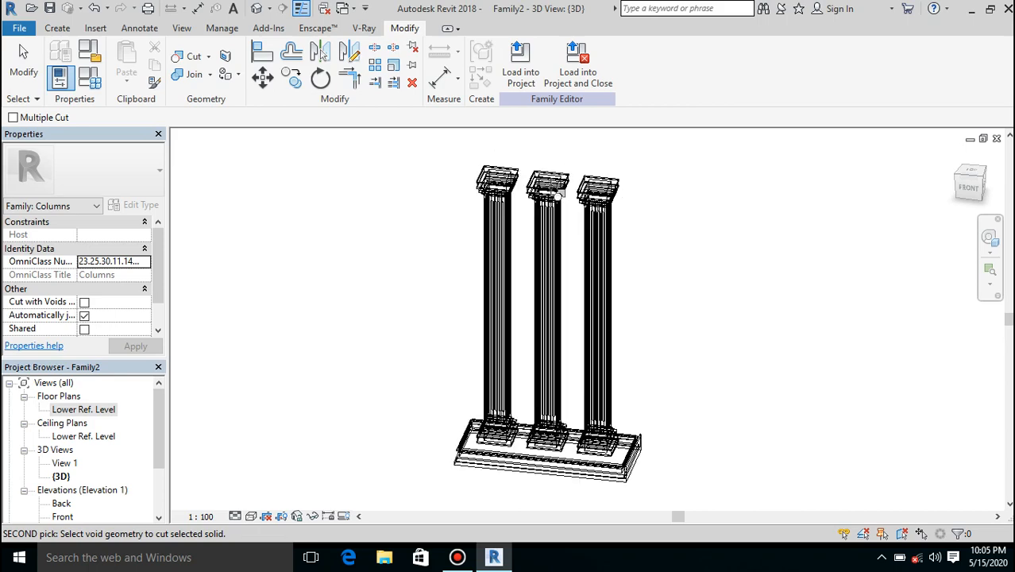
{"action": "scroll", "coordinate": [556, 194], "scroll_direction": "down", "scroll_amount": 5}
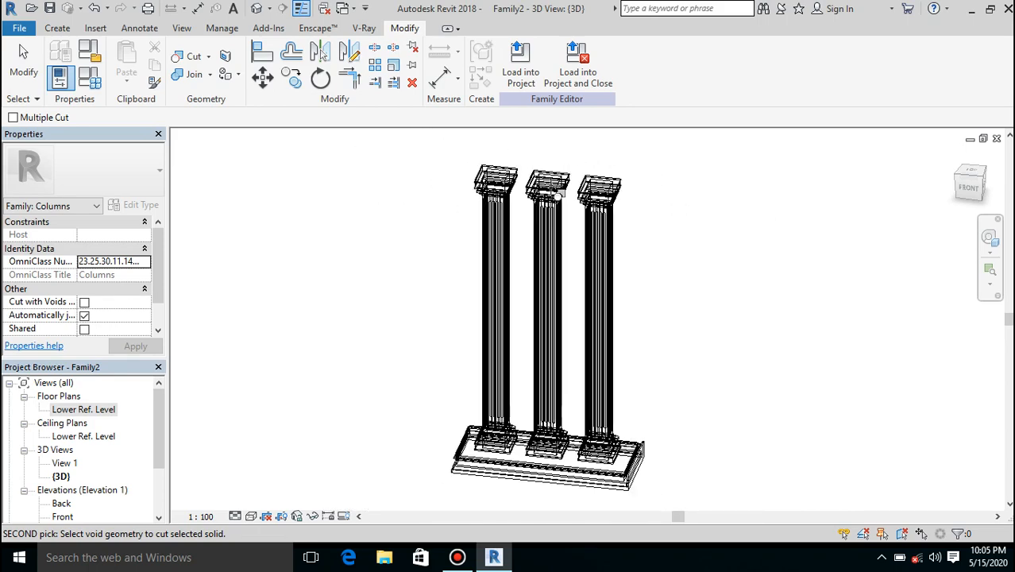
- Set the 3D view's visual style to Realistic and inspect the plinth and fluted columns from the back
{"action": "left_click", "coordinate": [251, 516]}
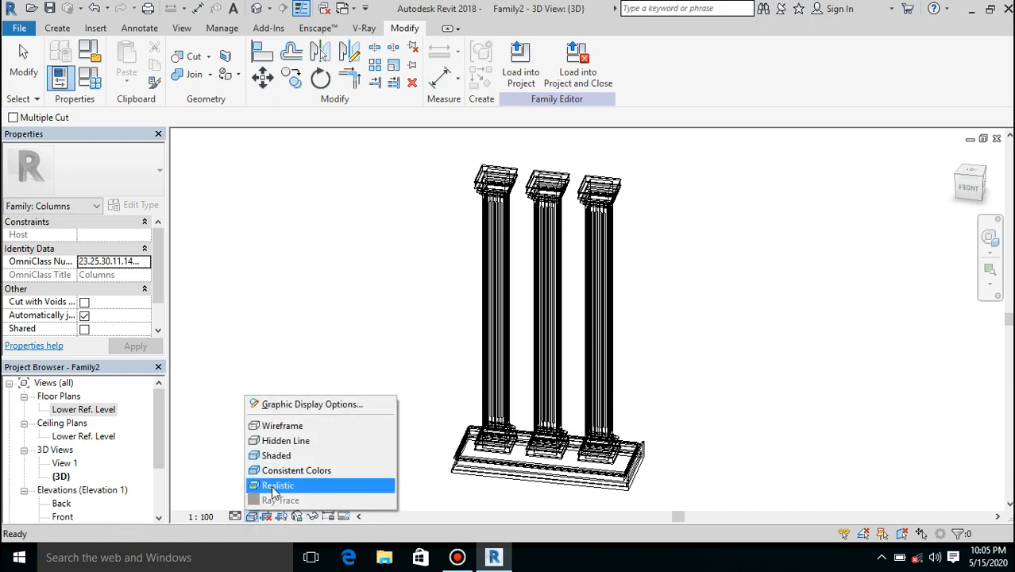
{"action": "left_click", "coordinate": [272, 485]}
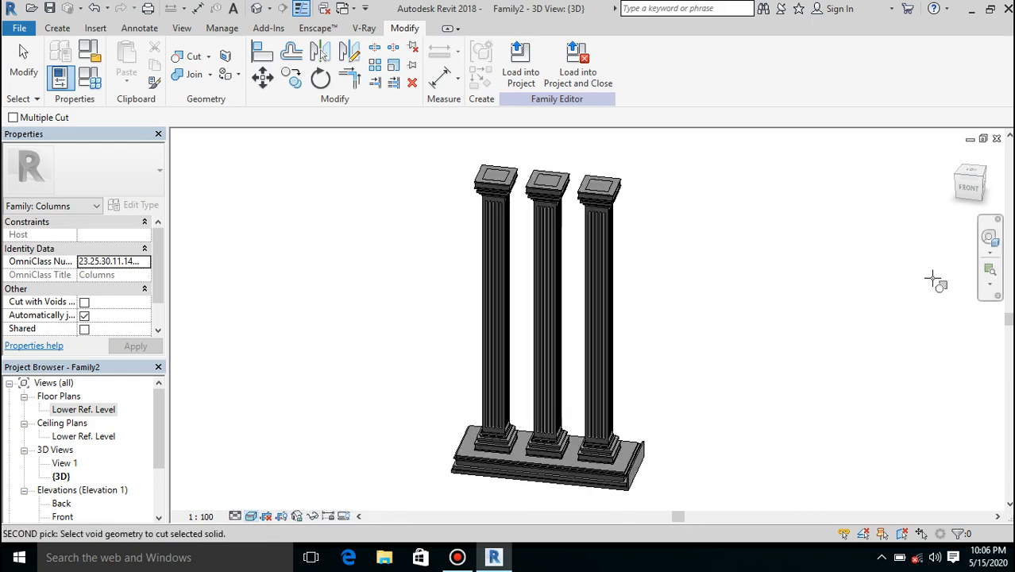
{"action": "mouse_move", "coordinate": [970, 189]}
{"action": "left_mouse_down"}
{"action": "mouse_move", "coordinate": [976, 40]}
{"action": "mouse_move", "coordinate": [890, 67]}
{"action": "mouse_move", "coordinate": [818, 72]}
{"action": "mouse_move", "coordinate": [782, 119]}
{"action": "mouse_move", "coordinate": [722, 128]}
{"action": "mouse_move", "coordinate": [699, 163]}
{"action": "left_mouse_up"}
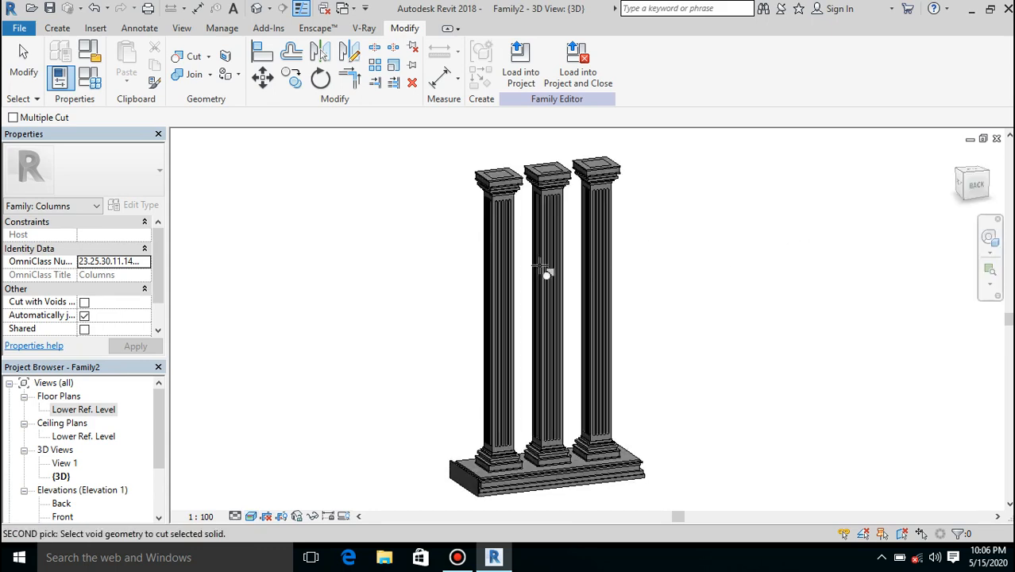
{"action": "scroll", "coordinate": [544, 272], "scroll_direction": "up", "scroll_amount": 5}
{"action": "scroll", "coordinate": [540, 308], "scroll_direction": "down", "scroll_amount": 5}
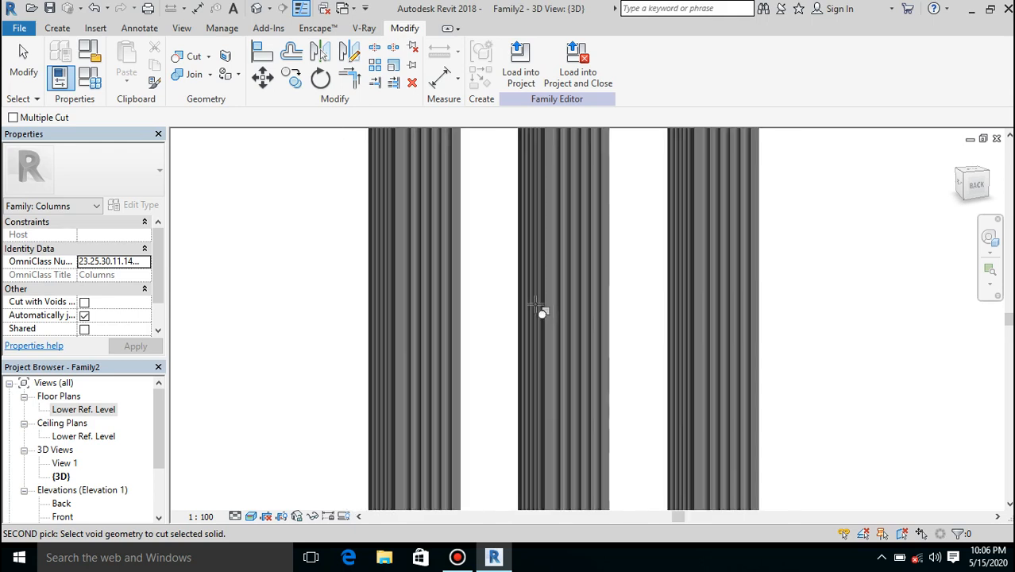